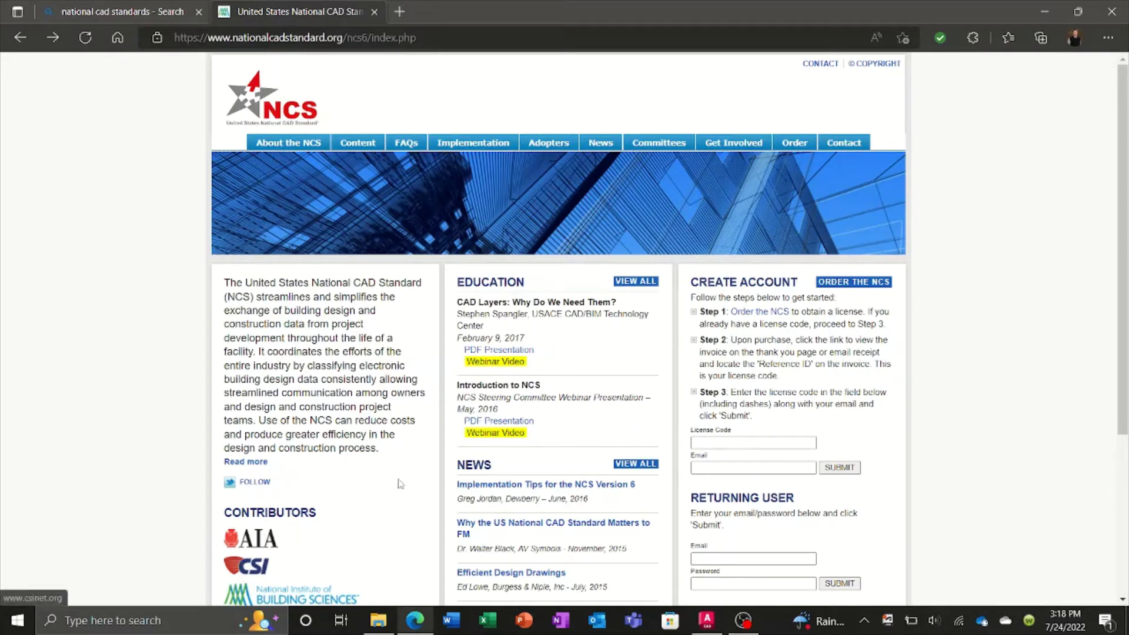
Browse the list of organizations adopting the National CAD Standard on nationalcadstandard.org.
{"action": "left_click", "coordinate": [545, 144]}
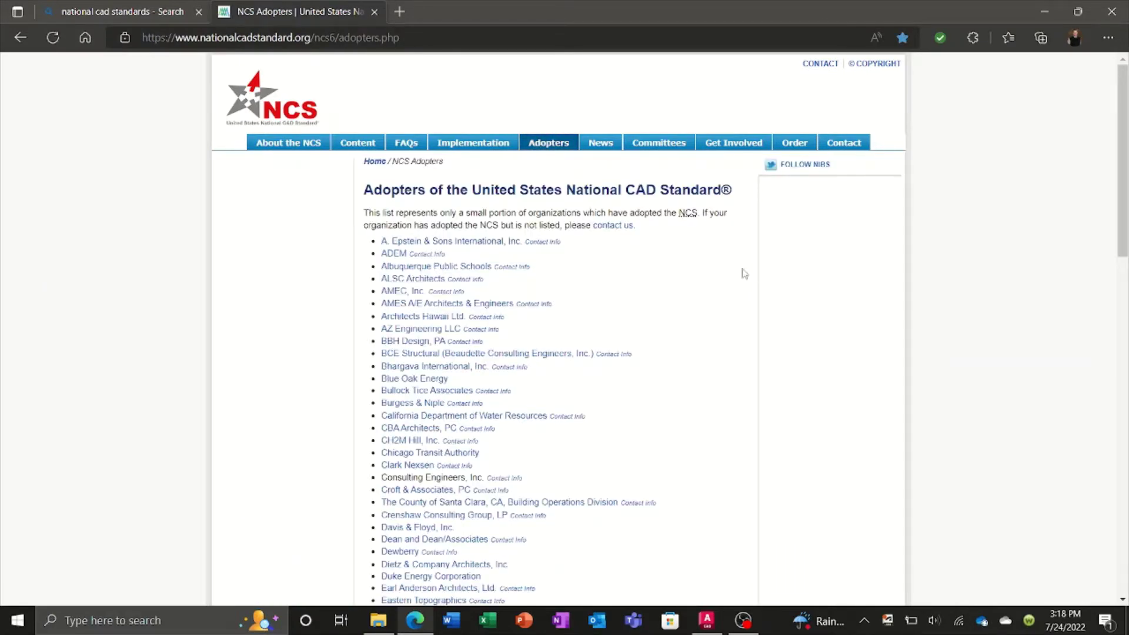
{"action": "scroll", "coordinate": [732, 274], "scroll_direction": "down", "scroll_amount": 20}
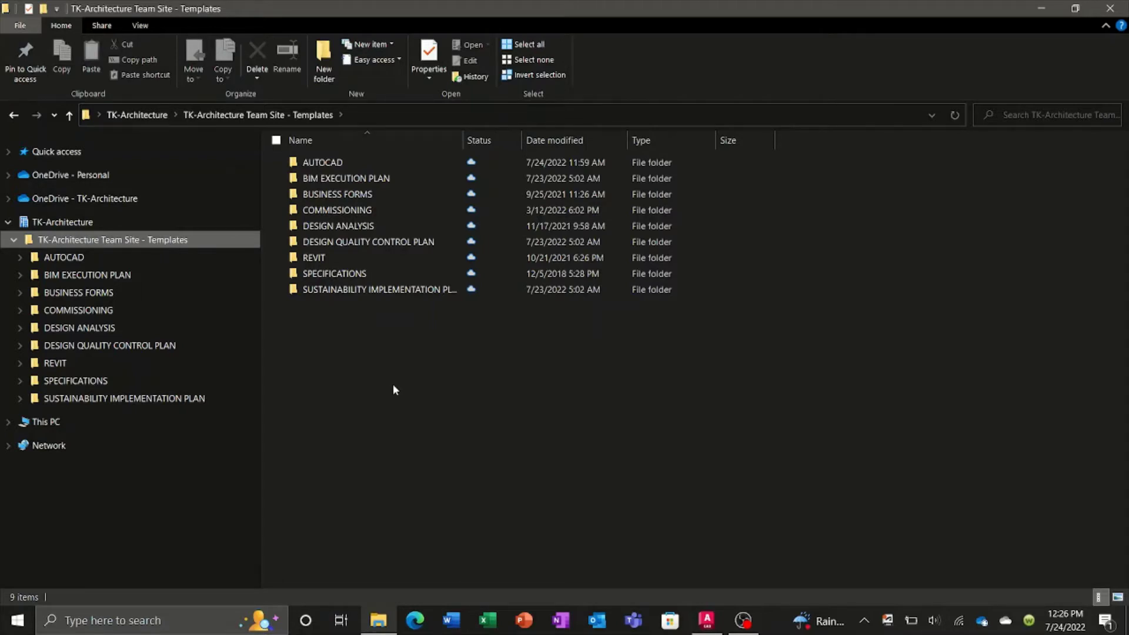
Open the BLOCKS library inside the AUTOCAD templates folder.
{"action": "double_click", "coordinate": [336, 165]}
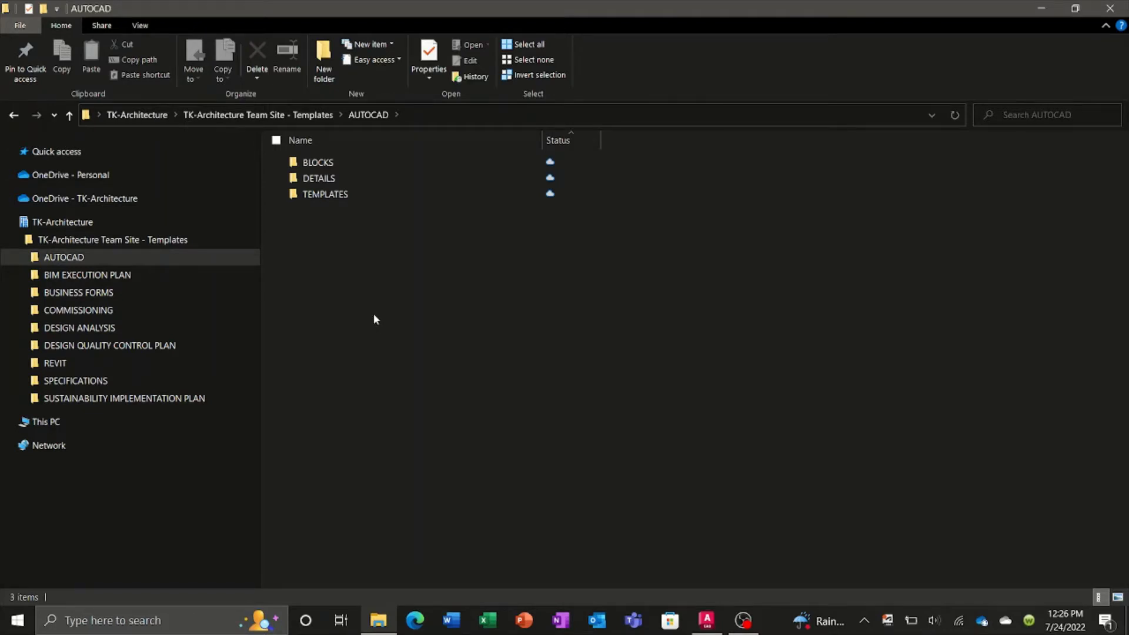
{"action": "left_click", "coordinate": [314, 168]}
{"action": "double_click", "coordinate": [313, 167]}
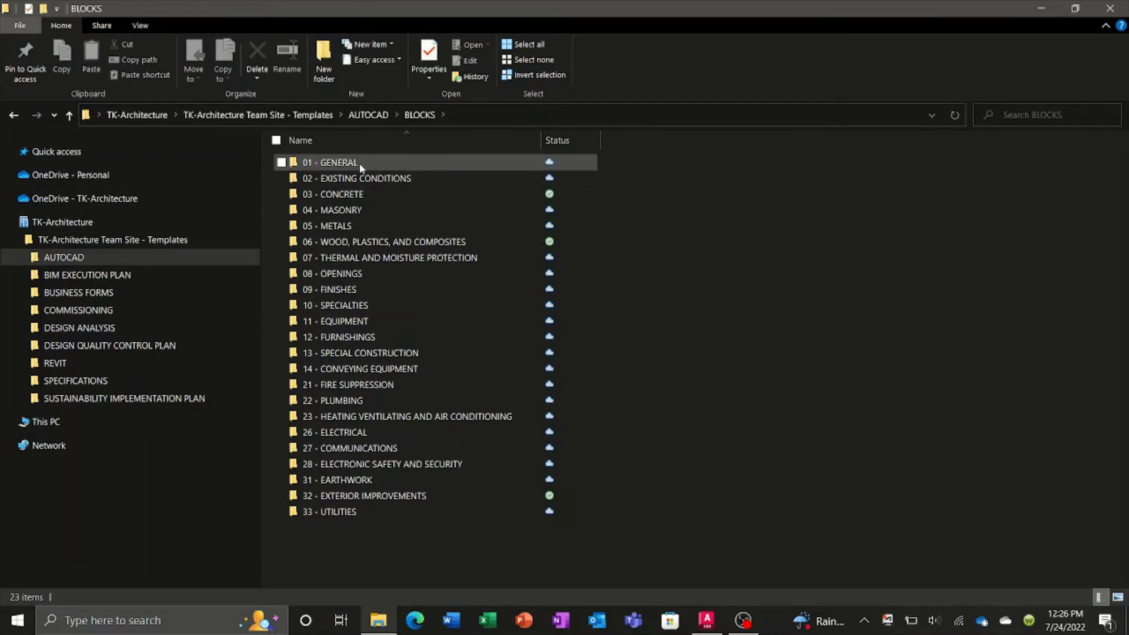
Browse the 05 - METALS block folder and return to BLOCKS.
{"action": "double_click", "coordinate": [343, 228]}
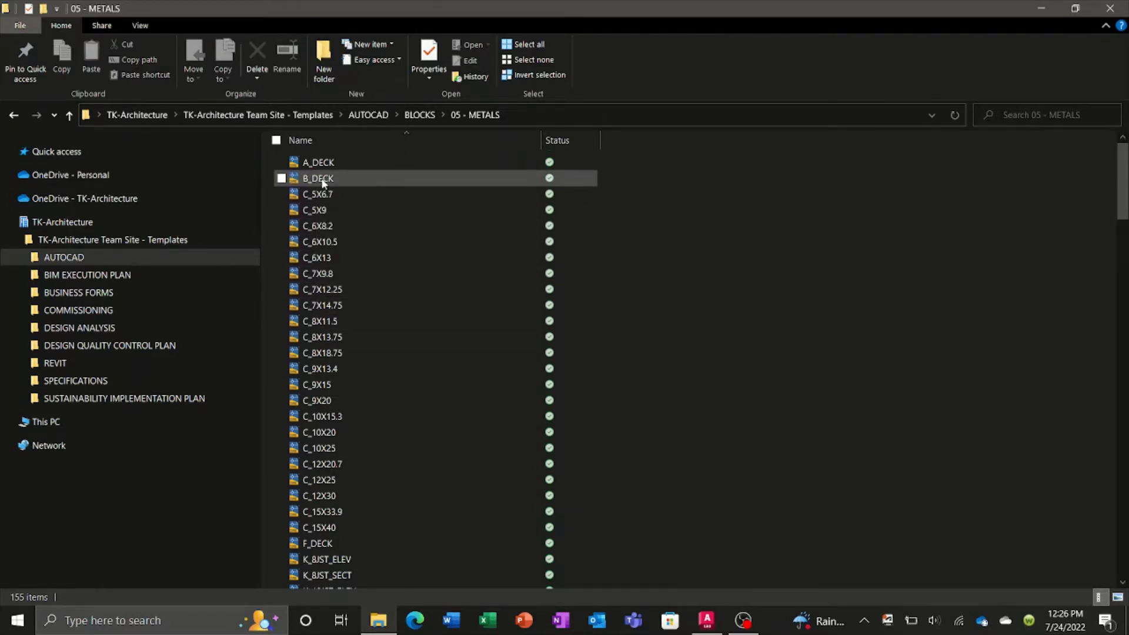
{"action": "scroll", "coordinate": [324, 253], "scroll_direction": "down", "scroll_amount": 6}
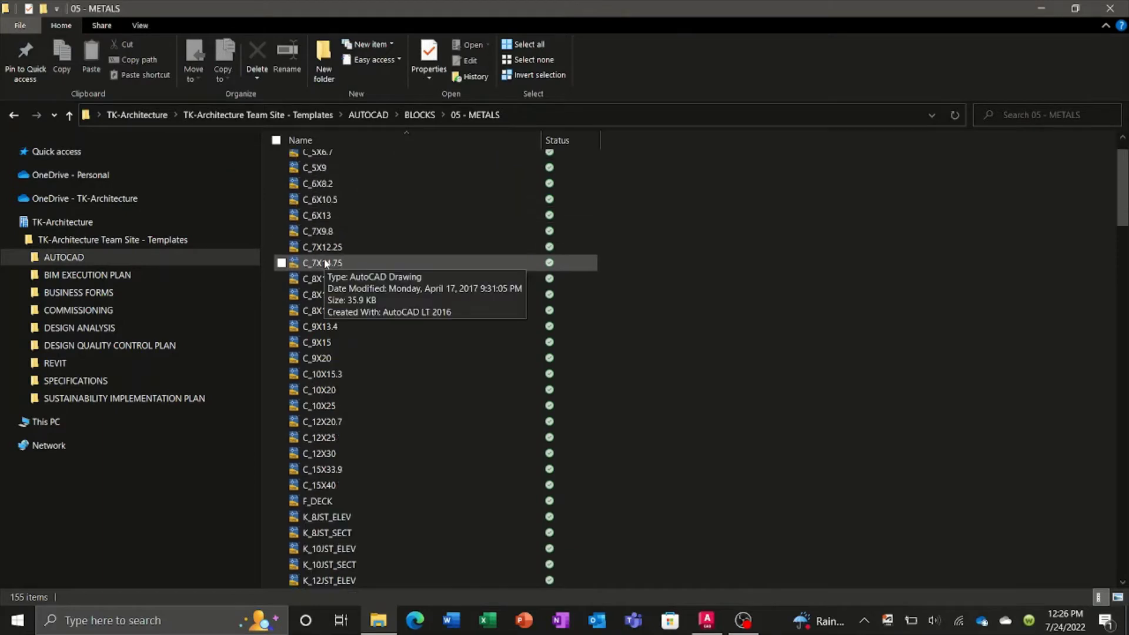
{"action": "scroll", "coordinate": [329, 277], "scroll_direction": "down", "scroll_amount": 9}
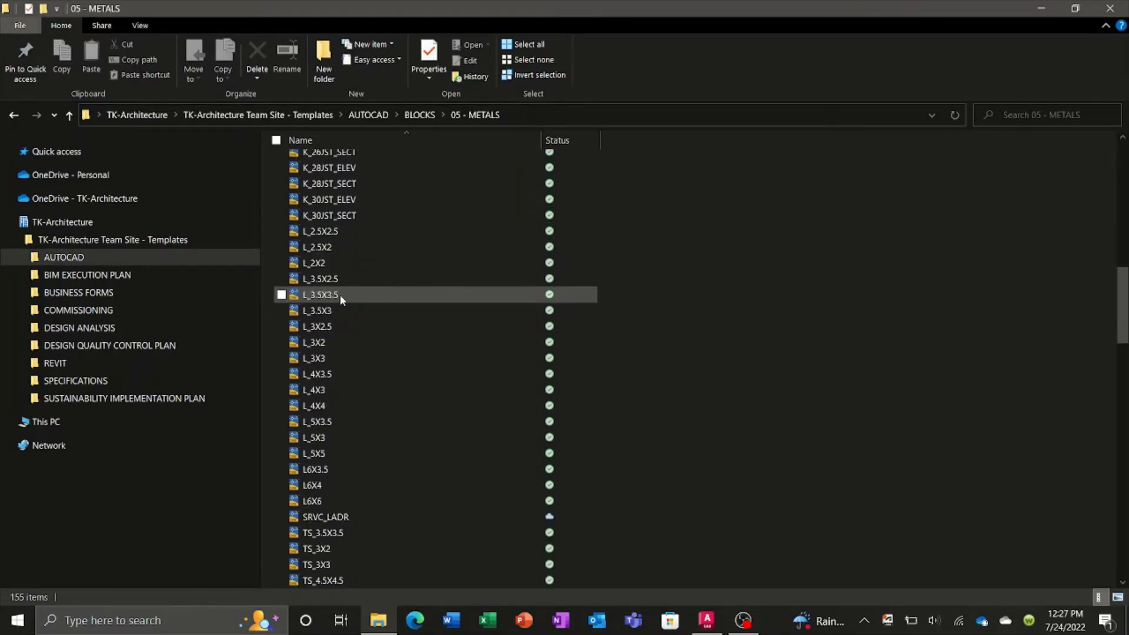
{"action": "scroll", "coordinate": [340, 298], "scroll_direction": "down", "scroll_amount": 4}
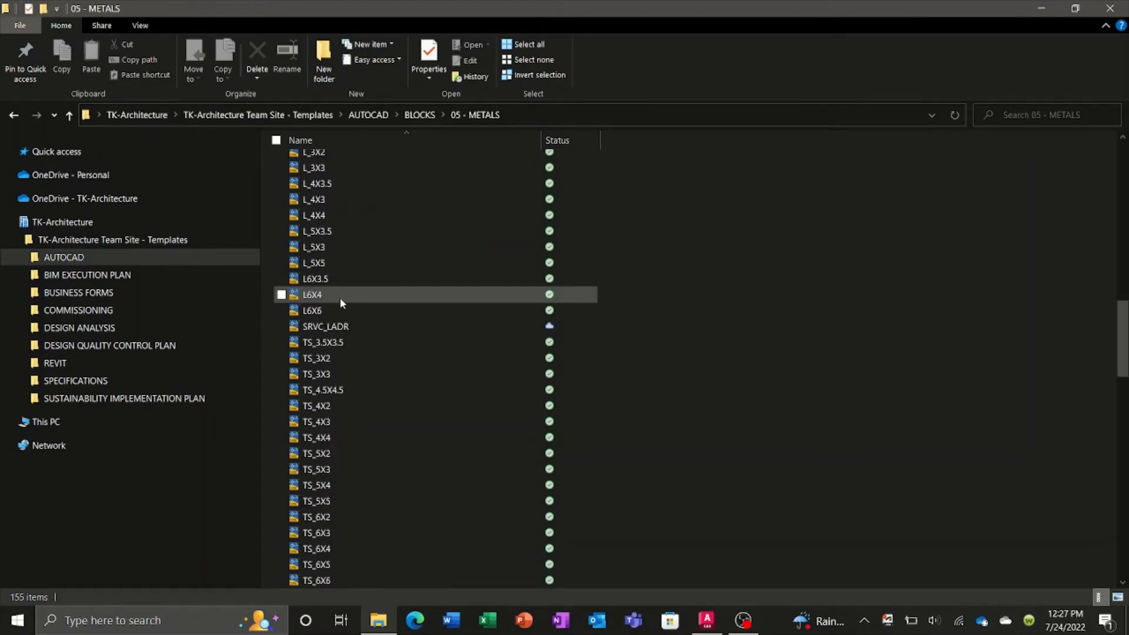
{"action": "scroll", "coordinate": [340, 297], "scroll_direction": "down", "scroll_amount": 11}
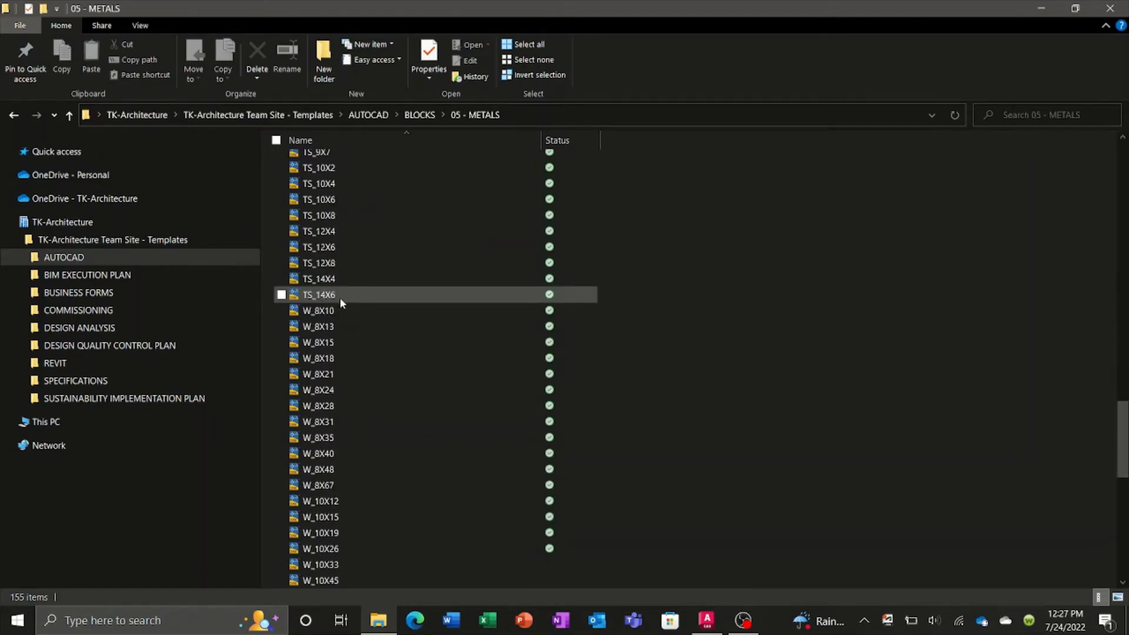
{"action": "left_click", "coordinate": [412, 115]}
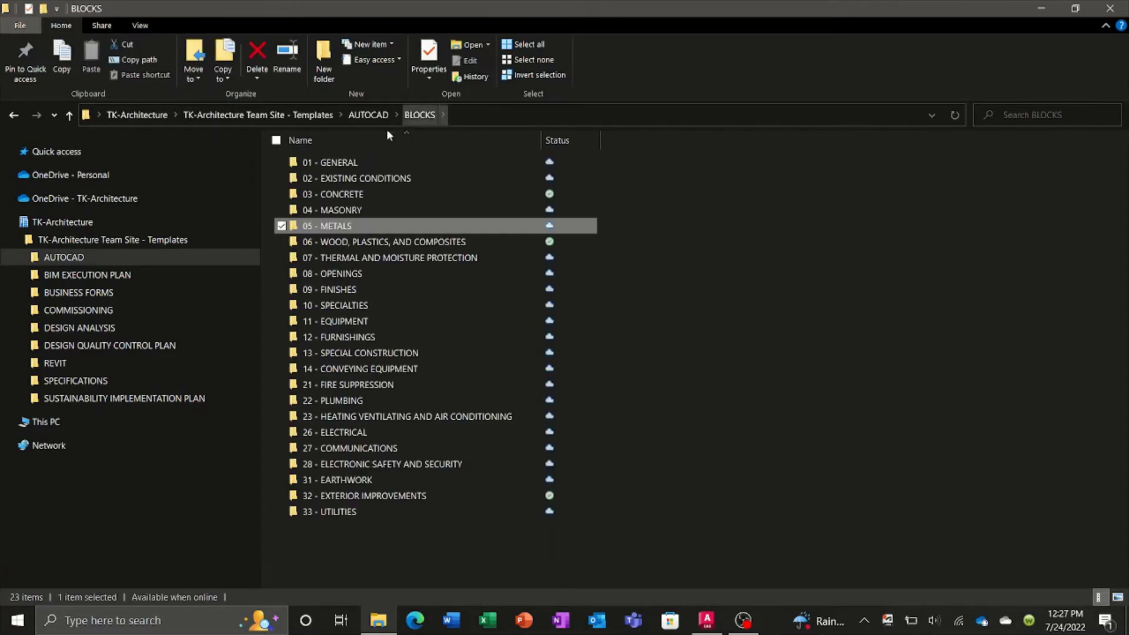
Browse the 12 - FURNISHINGS and 32 - EXTERIOR IMPROVEMENTS block folders.
{"action": "double_click", "coordinate": [349, 336]}
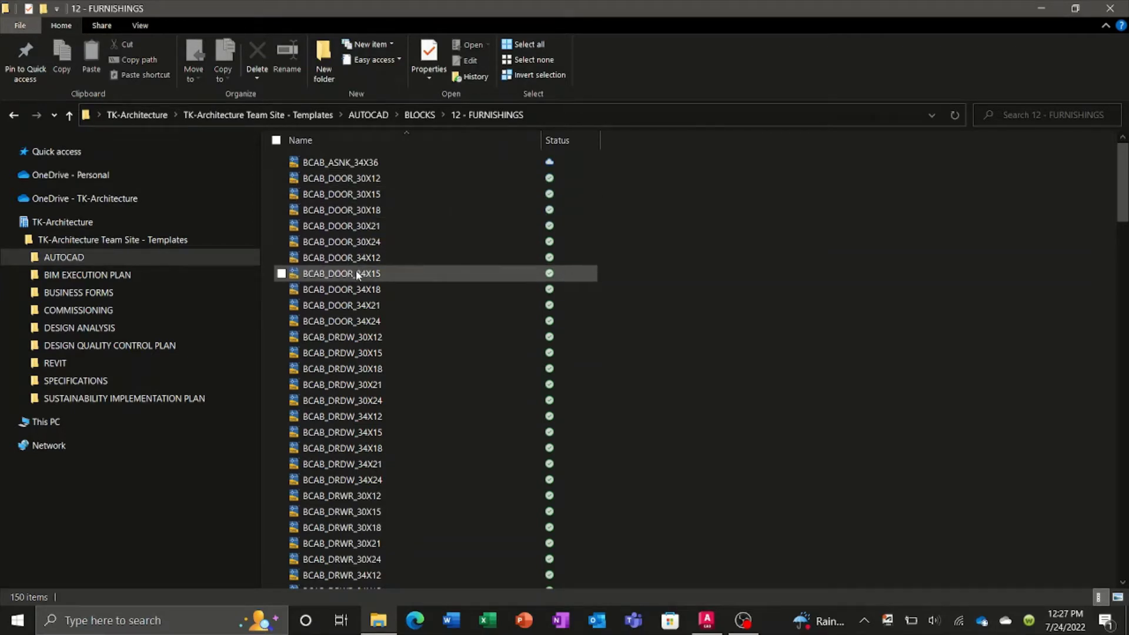
{"action": "scroll", "coordinate": [357, 276], "scroll_direction": "down", "scroll_amount": 15}
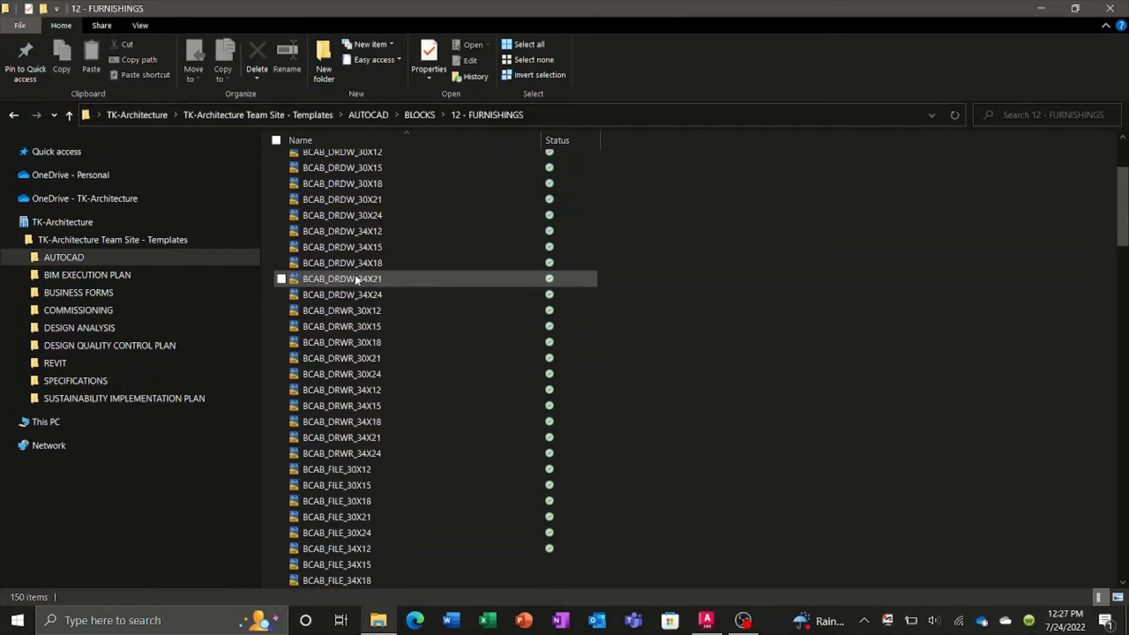
{"action": "scroll", "coordinate": [356, 284], "scroll_direction": "down", "scroll_amount": 7}
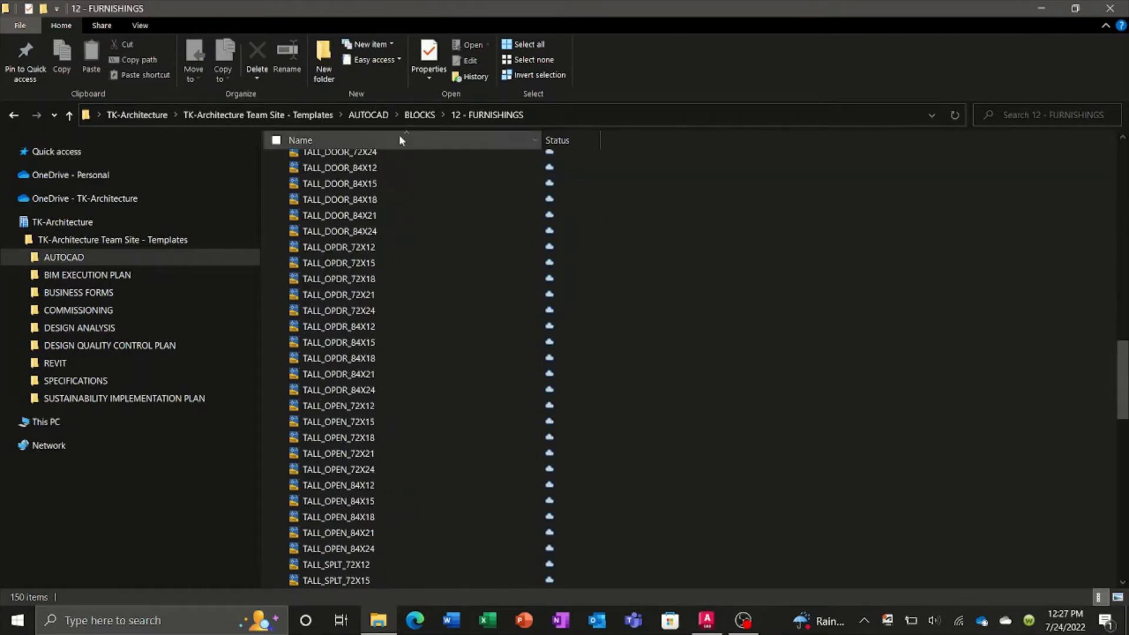
{"action": "left_click", "coordinate": [419, 115]}
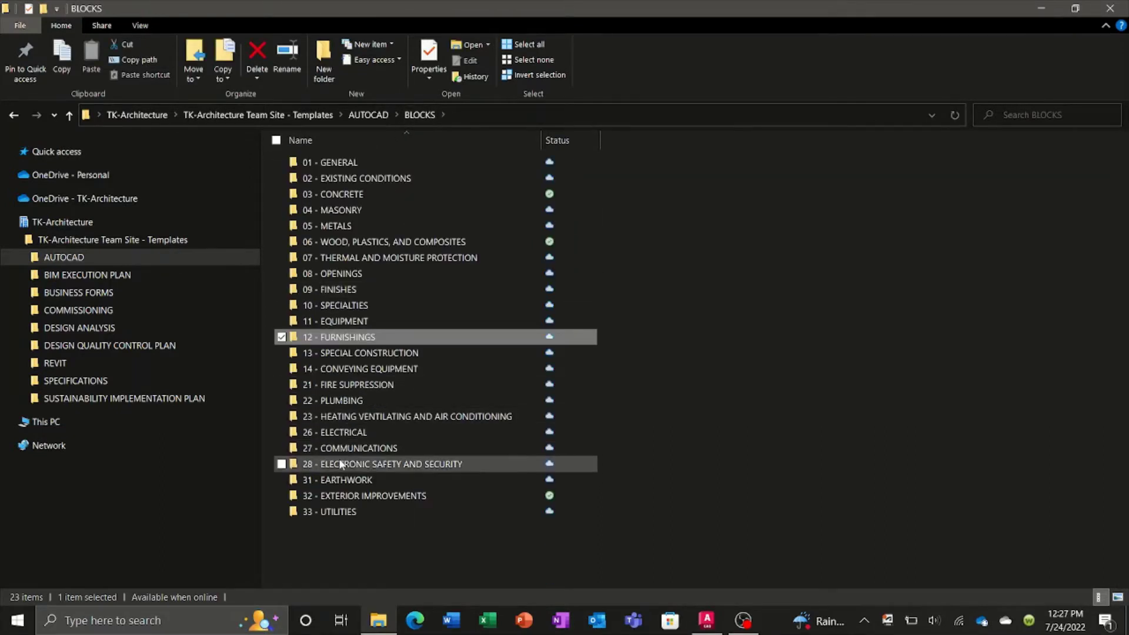
{"action": "double_click", "coordinate": [341, 497]}
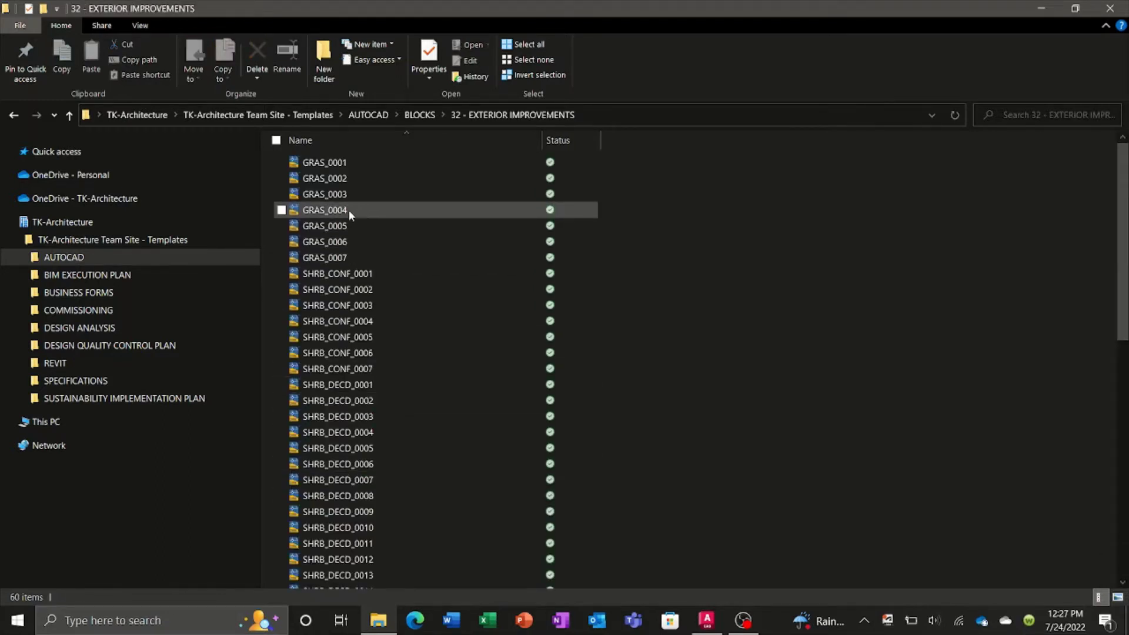
{"action": "mouse_move", "coordinate": [348, 210]}
{"action": "scroll", "coordinate": [353, 223], "scroll_direction": "down", "scroll_amount": 1}
{"action": "scroll", "coordinate": [357, 241], "scroll_direction": "down", "scroll_amount": 10}
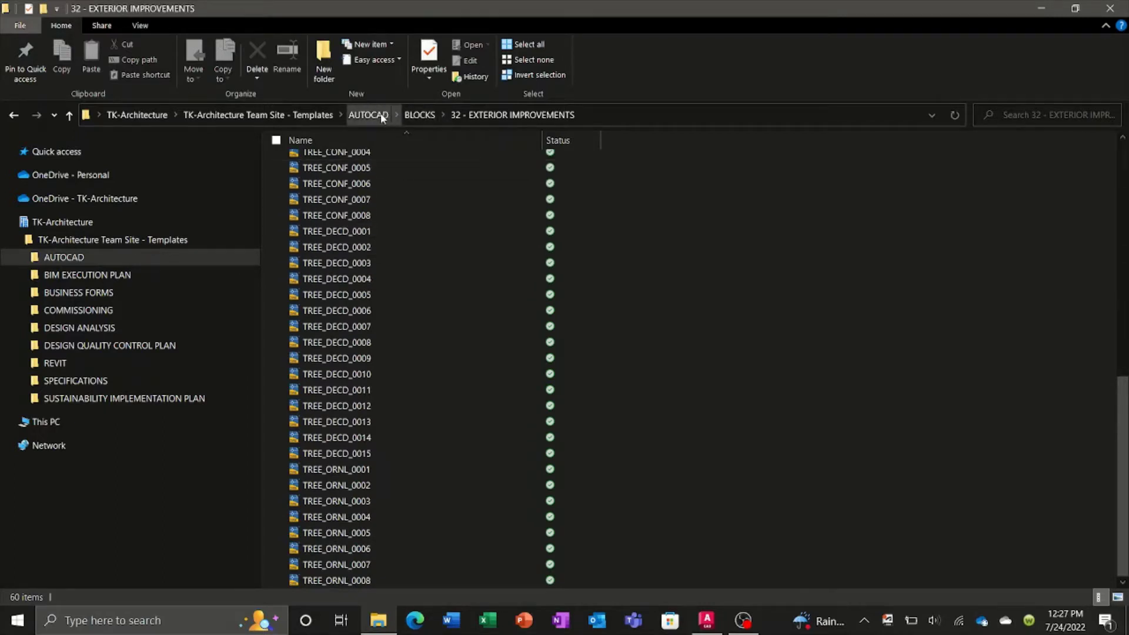
{"action": "left_click", "coordinate": [411, 115]}
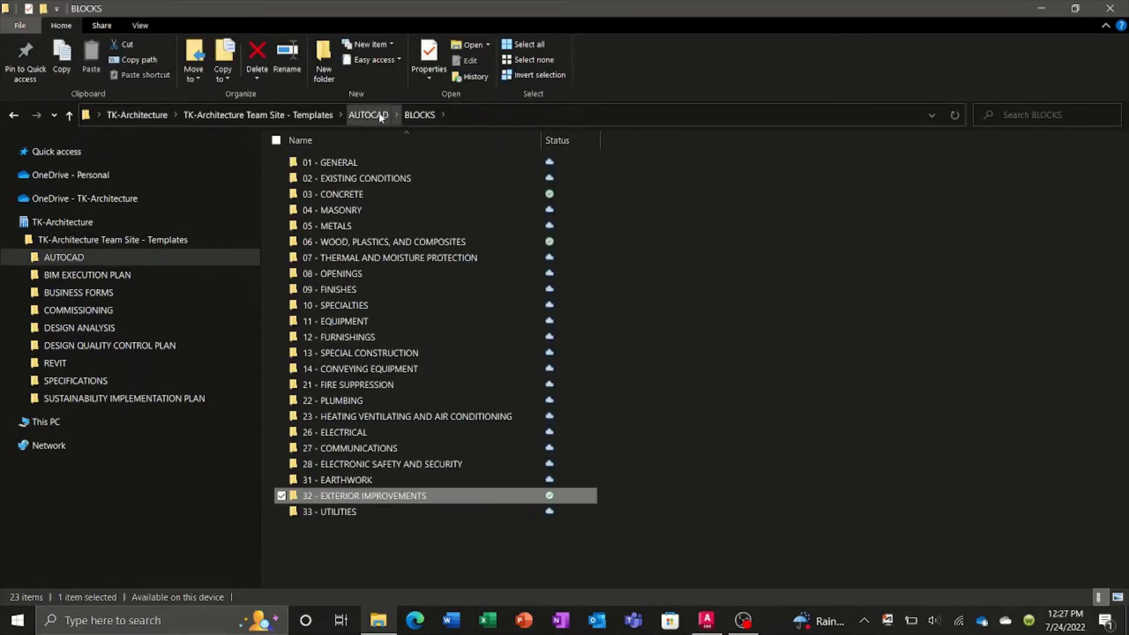
Open AUTOCAD's DETAILS folder and browse B - SHELL's B20 - EXTERIOR ENCLOSURES details.
{"action": "left_click", "coordinate": [381, 115]}
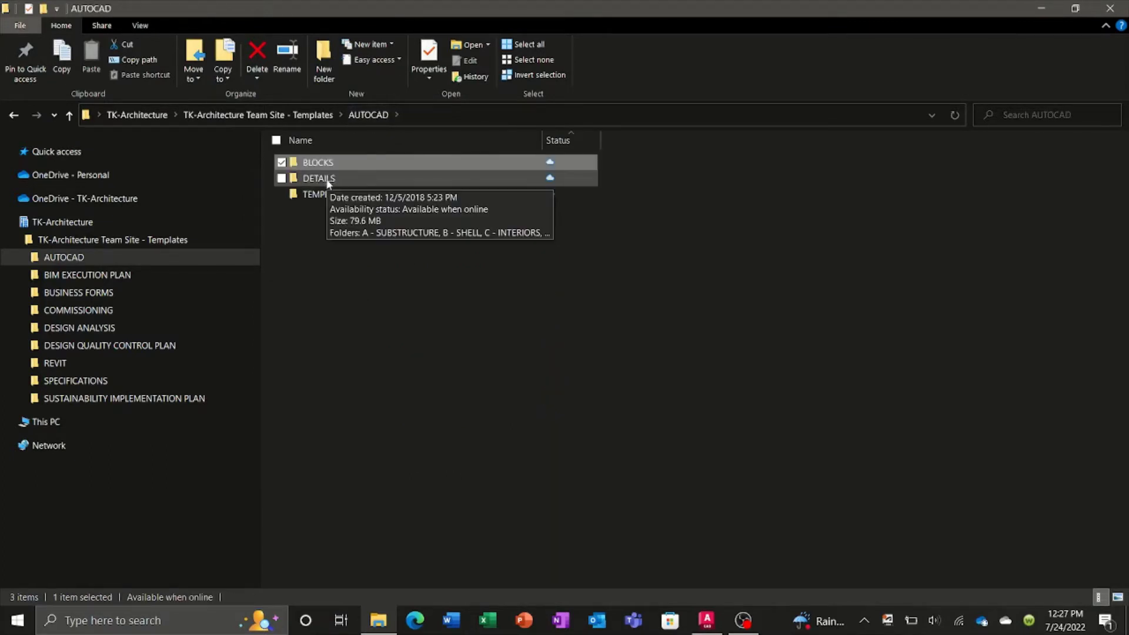
{"action": "double_click", "coordinate": [327, 183]}
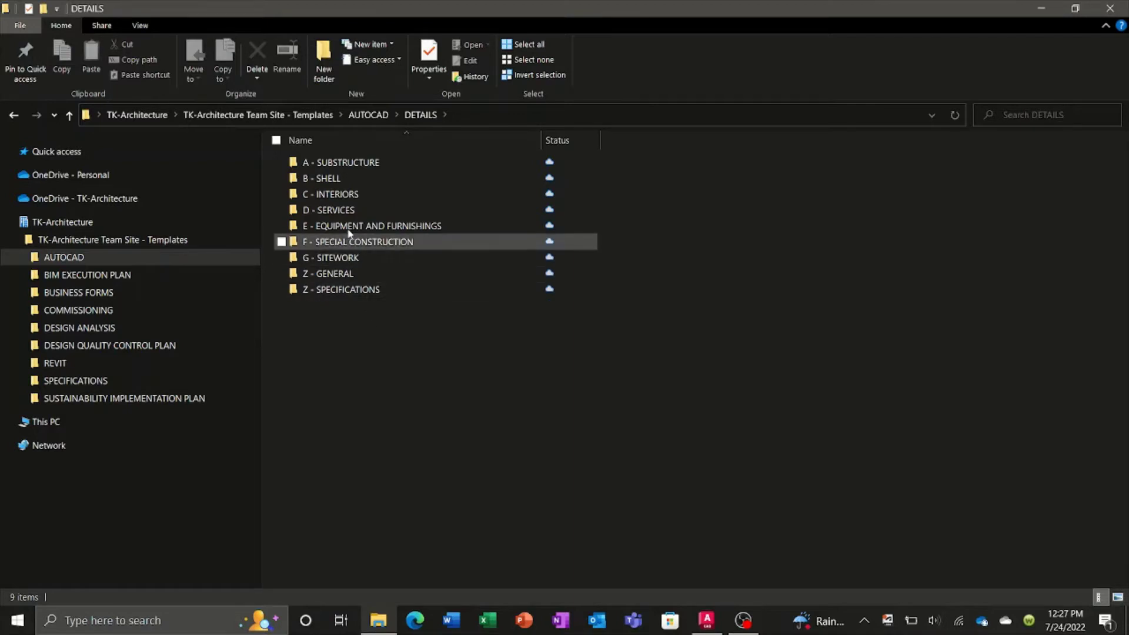
{"action": "mouse_move", "coordinate": [330, 180]}
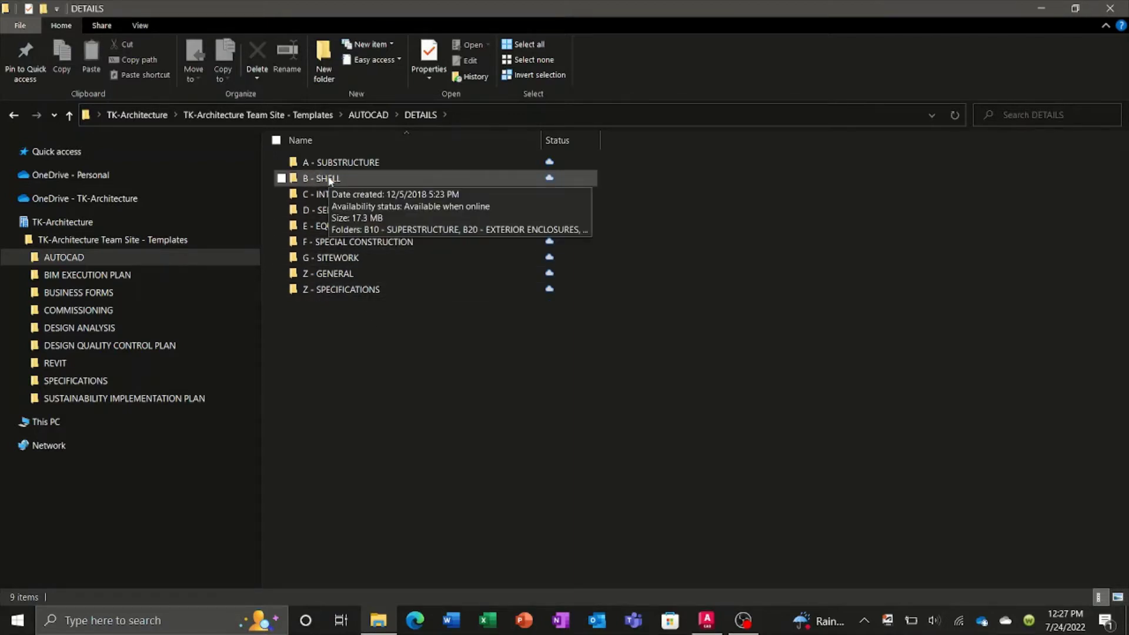
{"action": "double_click", "coordinate": [336, 180]}
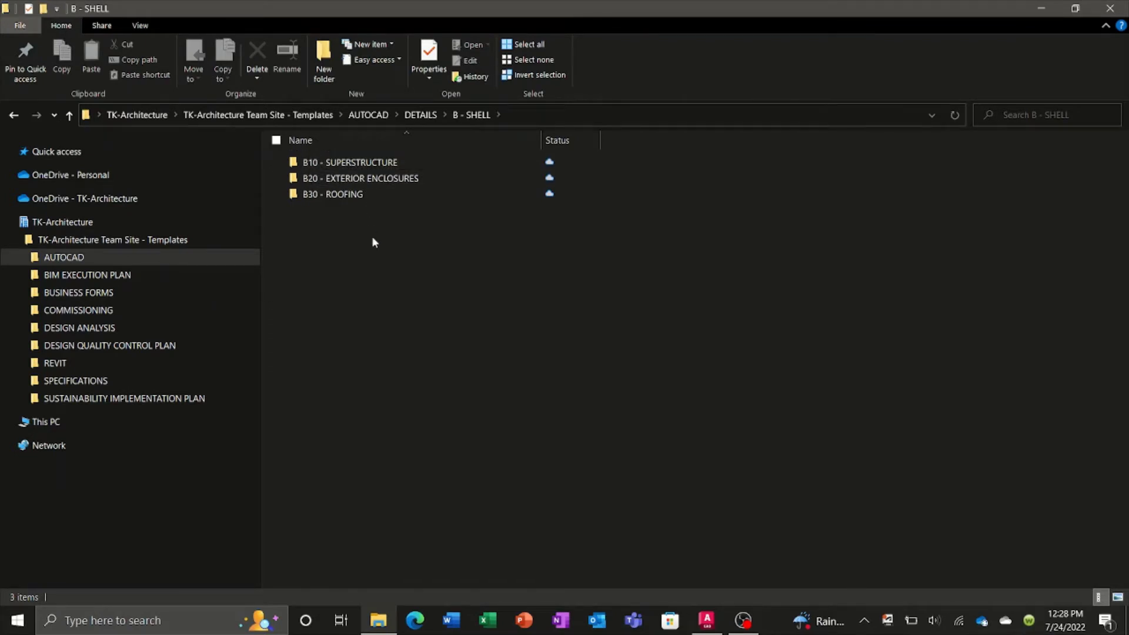
{"action": "double_click", "coordinate": [372, 179]}
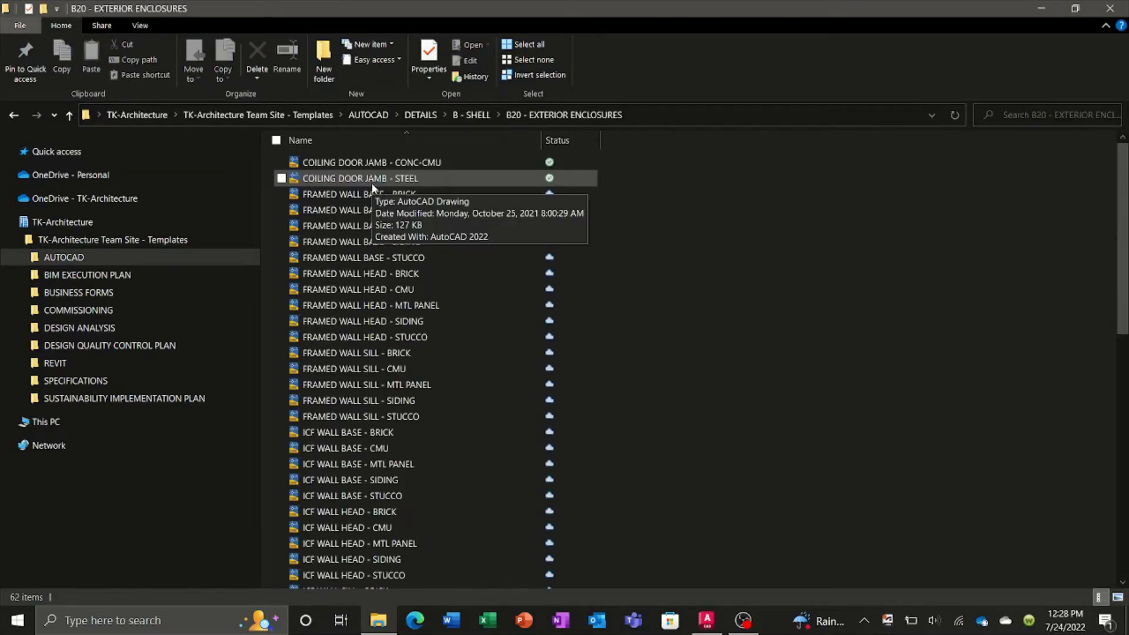
{"action": "scroll", "coordinate": [372, 248], "scroll_direction": "down", "scroll_amount": 7}
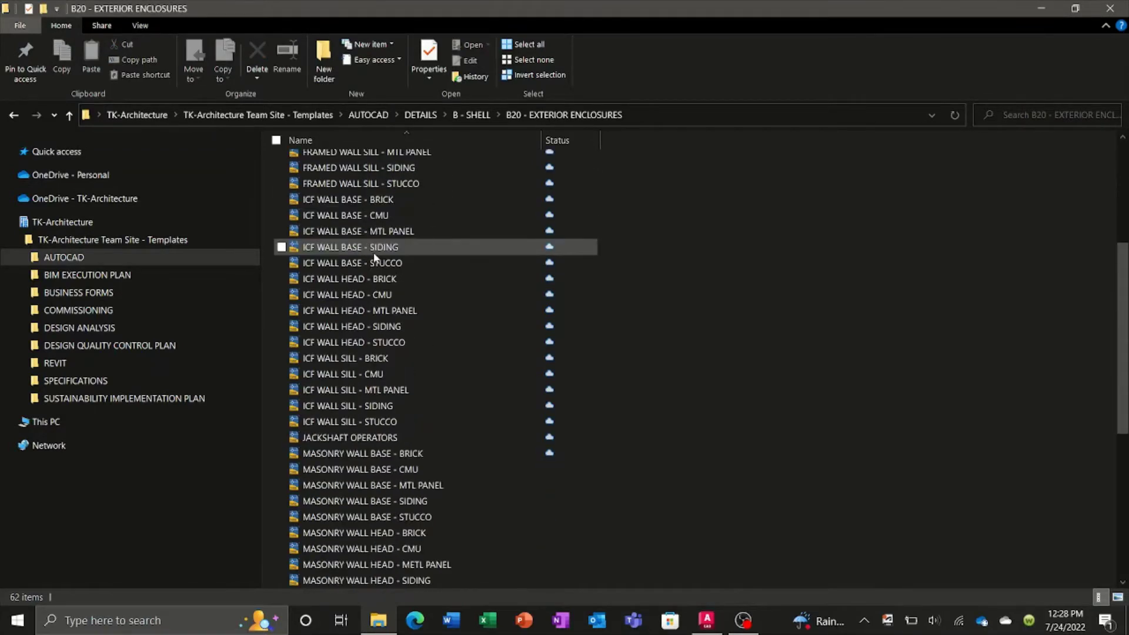
{"action": "scroll", "coordinate": [372, 257], "scroll_direction": "down", "scroll_amount": 5}
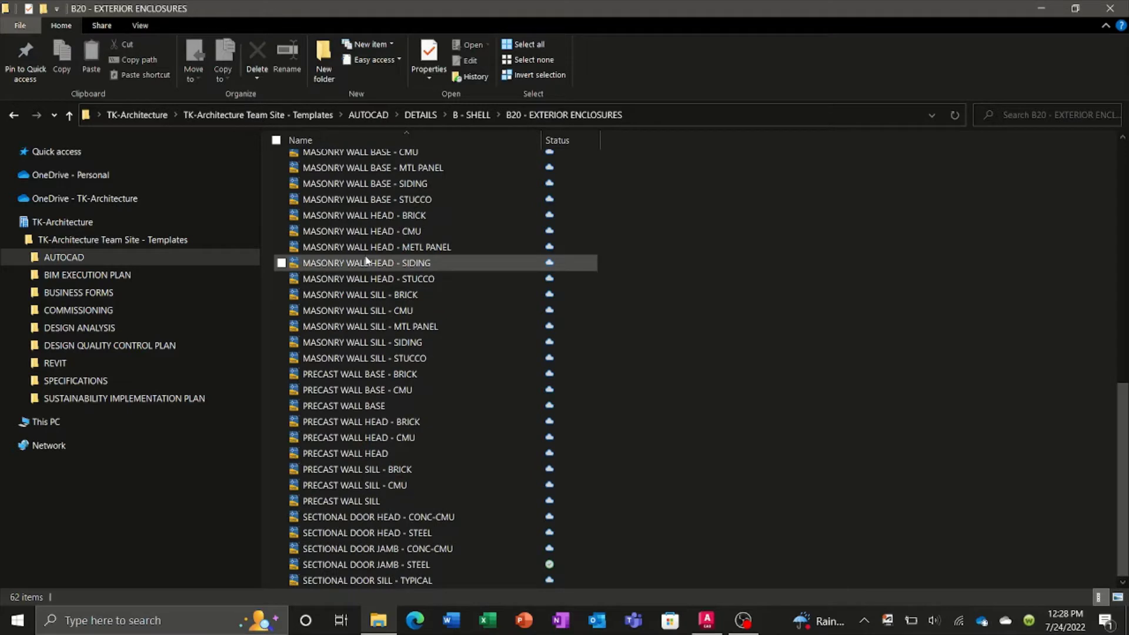
Browse the B30 - ROOFING details folder, then return to DETAILS.
{"action": "left_click", "coordinate": [473, 117]}
{"action": "left_click", "coordinate": [336, 196]}
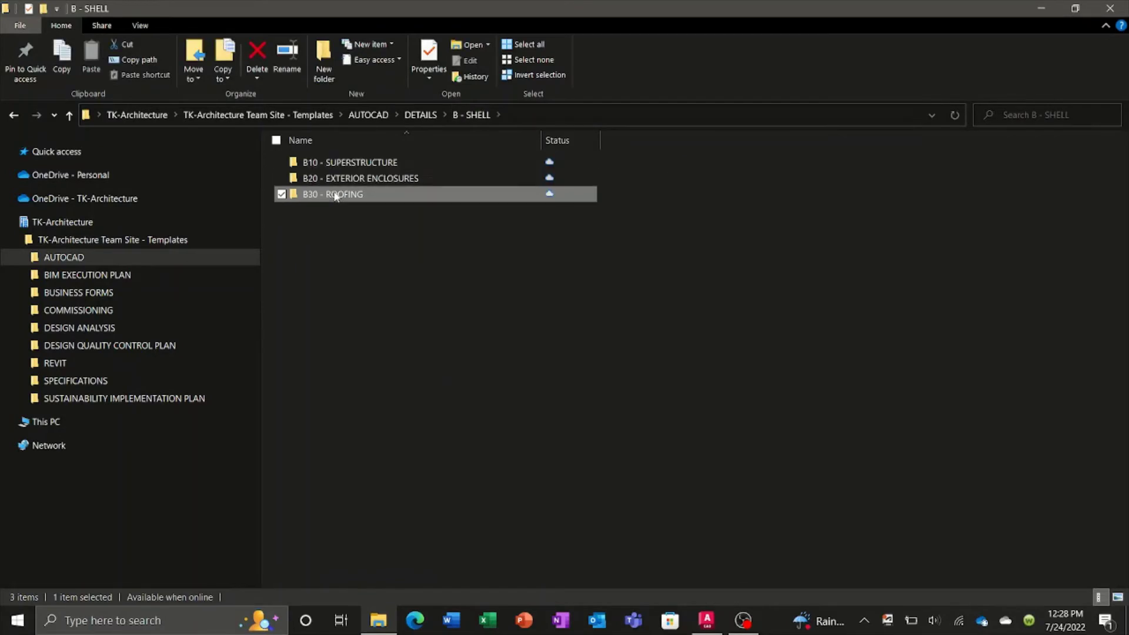
{"action": "double_click", "coordinate": [336, 195]}
{"action": "scroll", "coordinate": [348, 202], "scroll_direction": "down", "scroll_amount": 7}
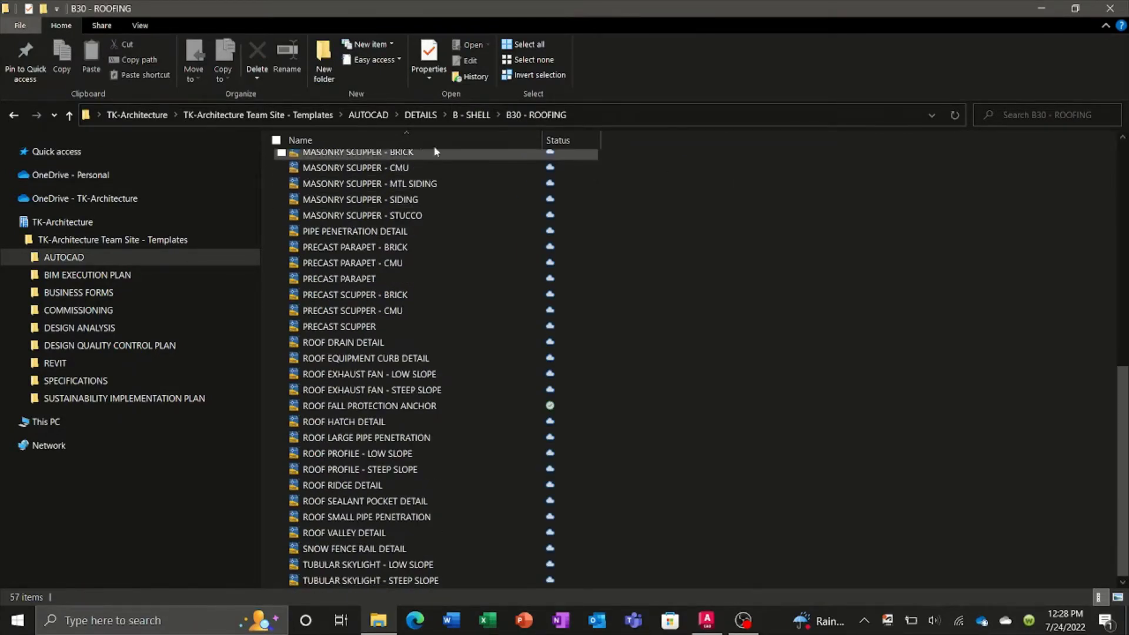
{"action": "left_click", "coordinate": [421, 115]}
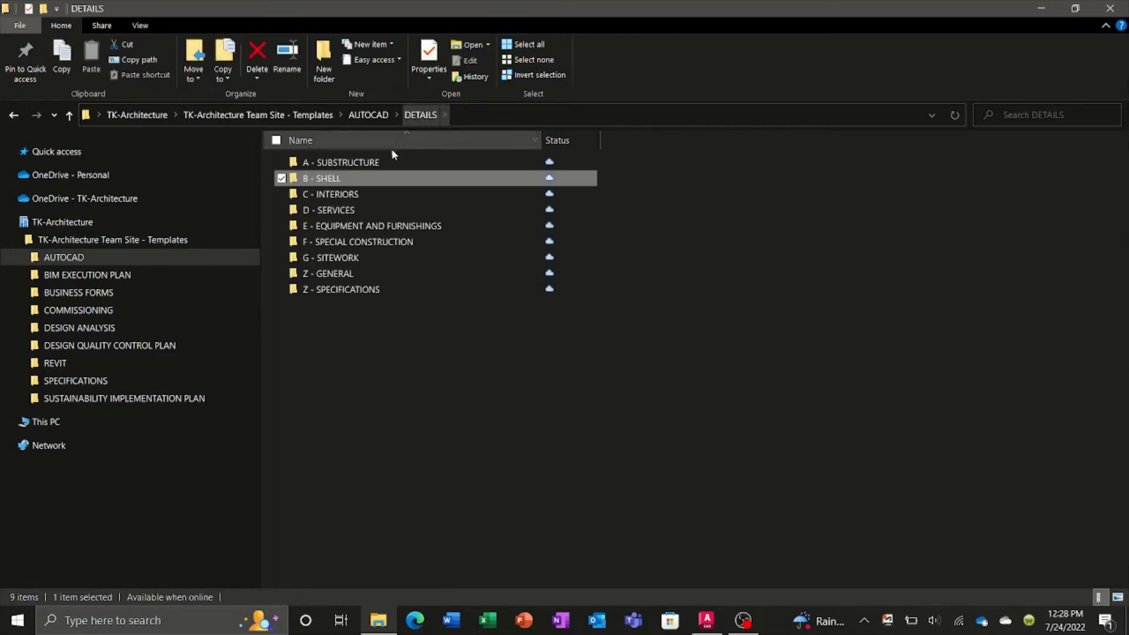
Browse the E20 - FURNISHINGS details under E - EQUIPMENT AND FURNISHINGS.
{"action": "double_click", "coordinate": [353, 227]}
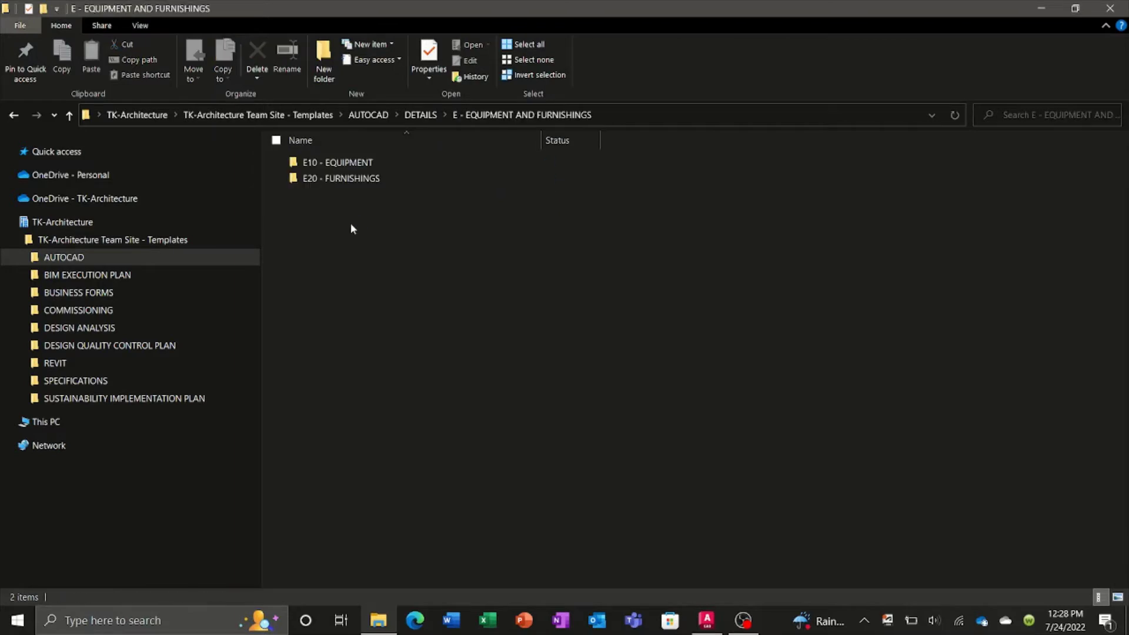
{"action": "double_click", "coordinate": [352, 178]}
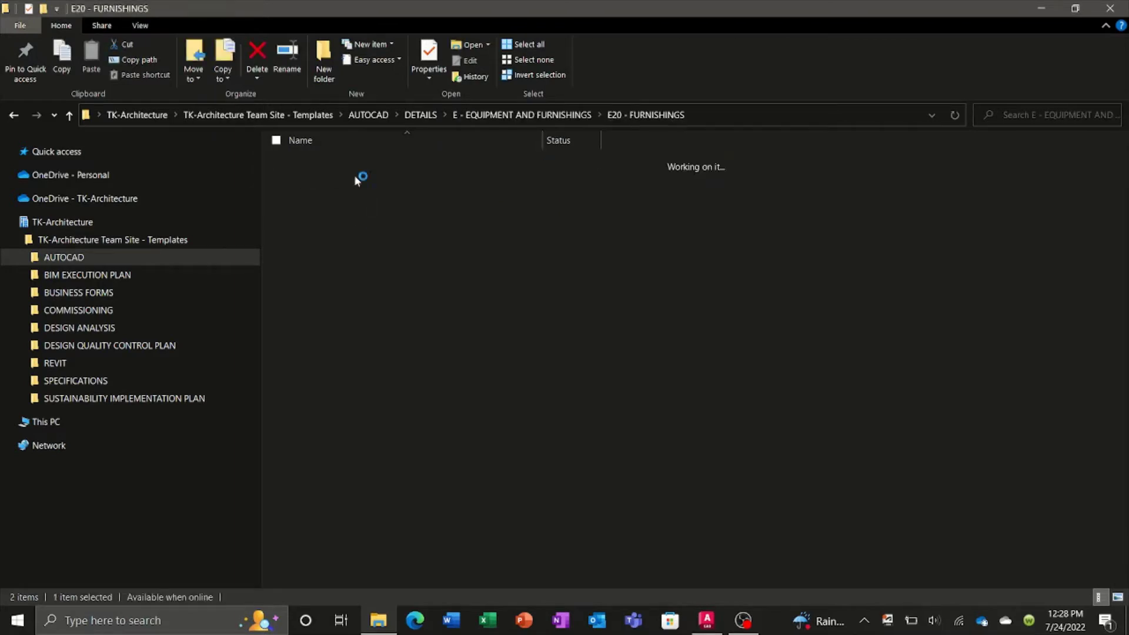
{"action": "scroll", "coordinate": [359, 194], "scroll_direction": "down", "scroll_amount": 3}
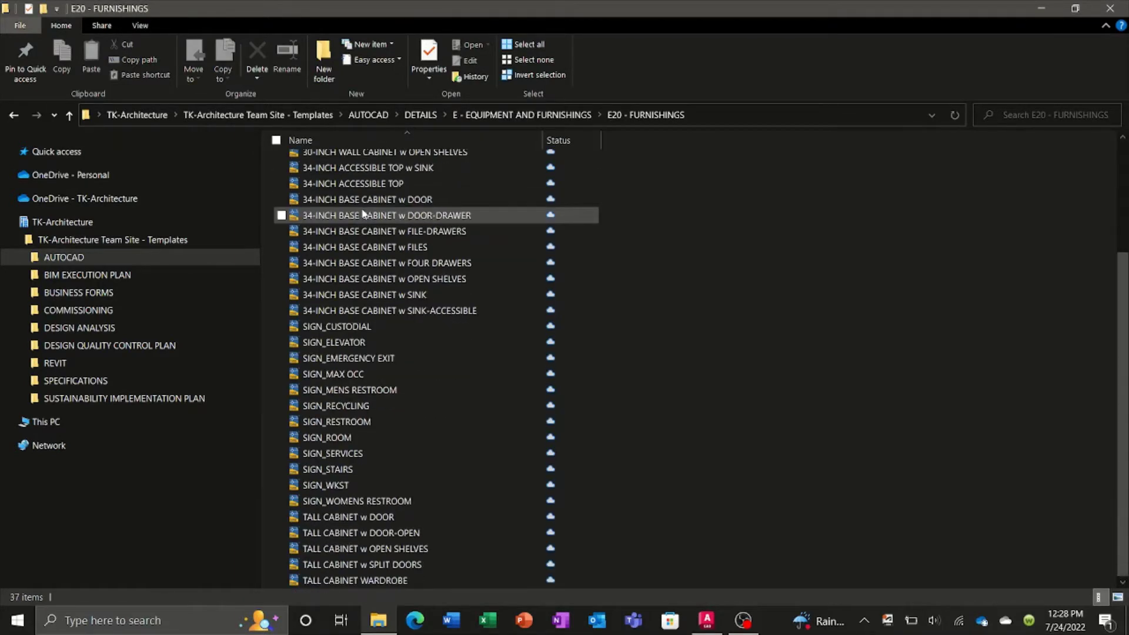
{"action": "scroll", "coordinate": [379, 418], "scroll_direction": "up", "scroll_amount": 3}
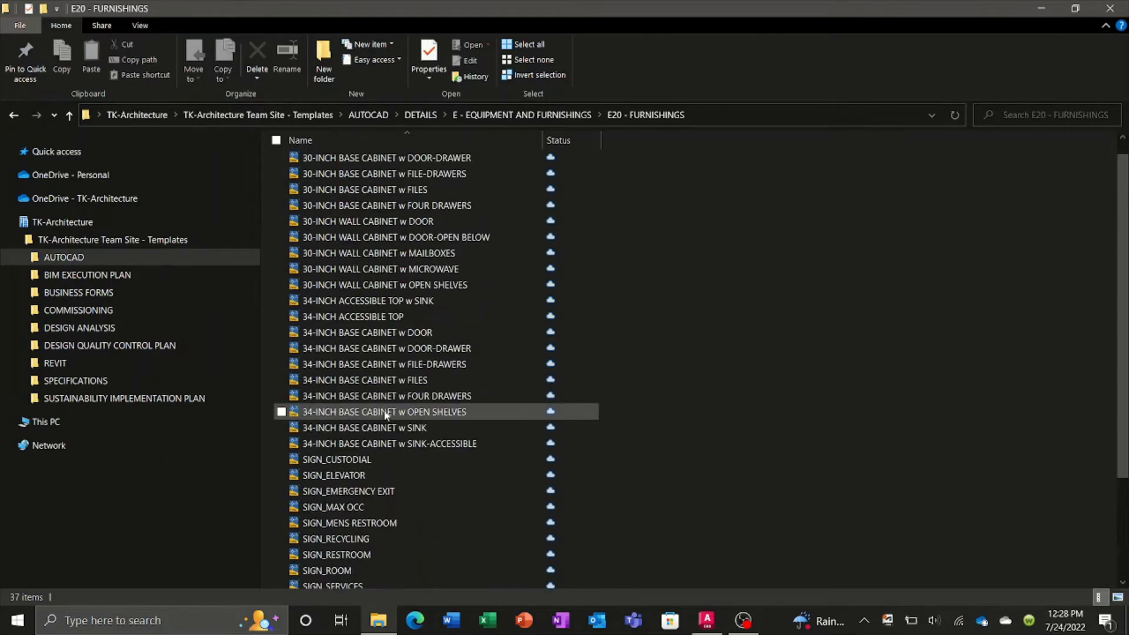
{"action": "left_click", "coordinate": [421, 114]}
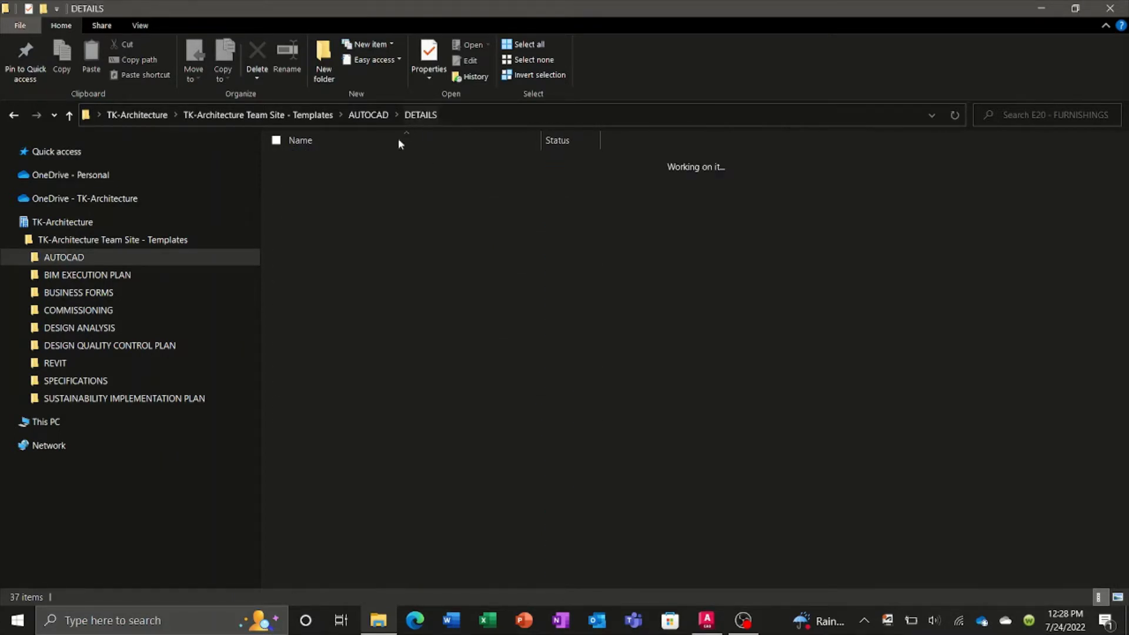
Browse the G20 - SITE IMPROVEMENTS details under G - SITEWORK.
{"action": "double_click", "coordinate": [335, 258]}
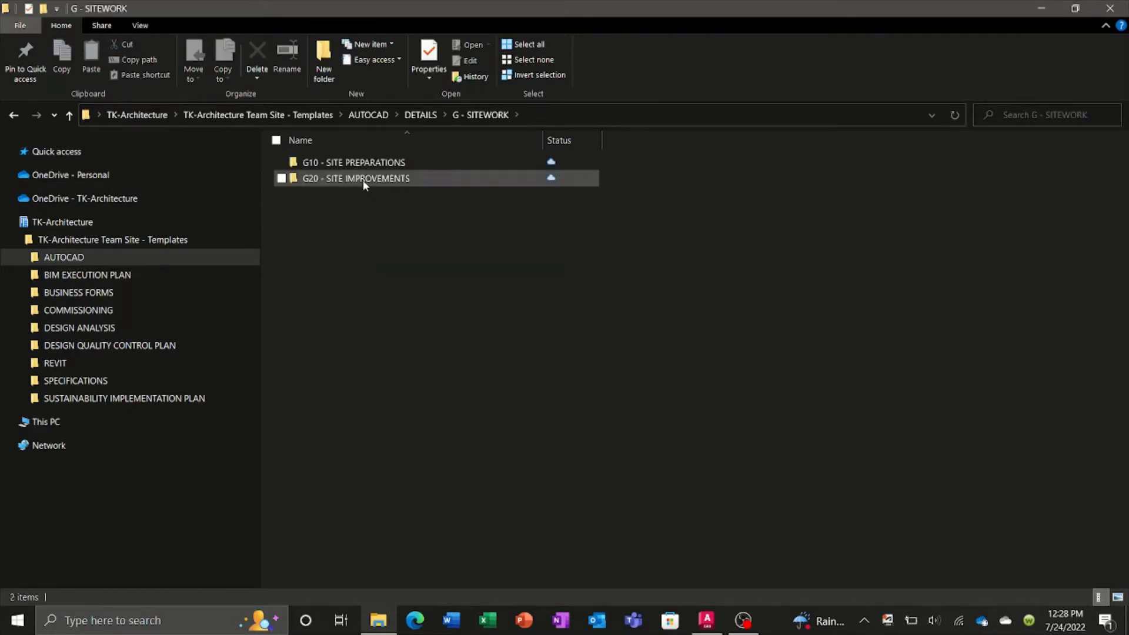
{"action": "double_click", "coordinate": [362, 180]}
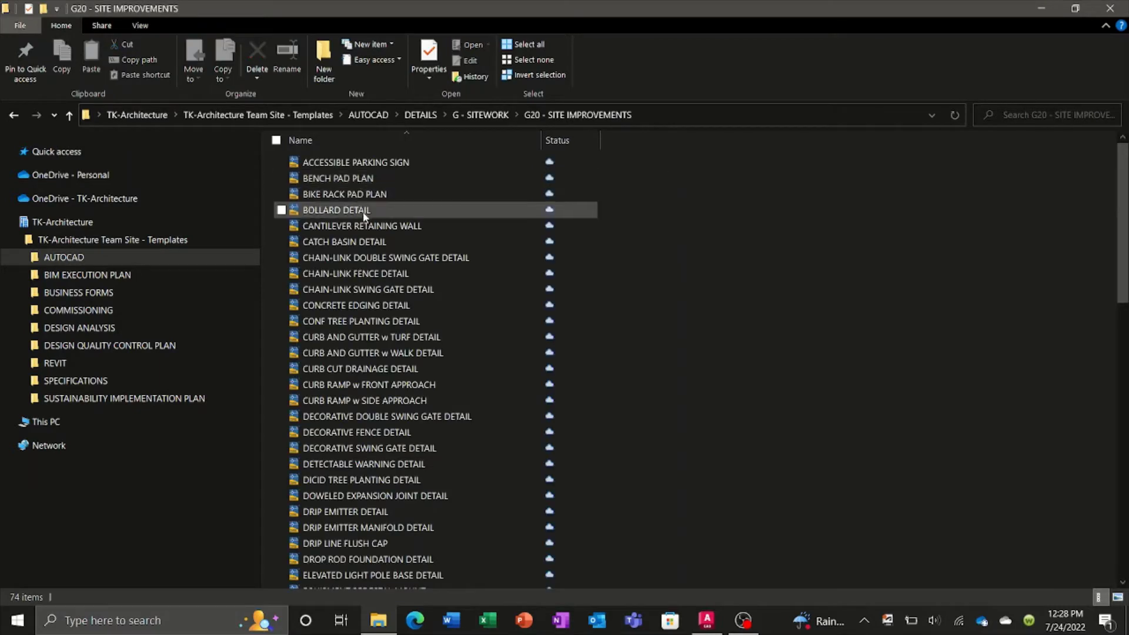
{"action": "scroll", "coordinate": [368, 245], "scroll_direction": "down", "scroll_amount": 15}
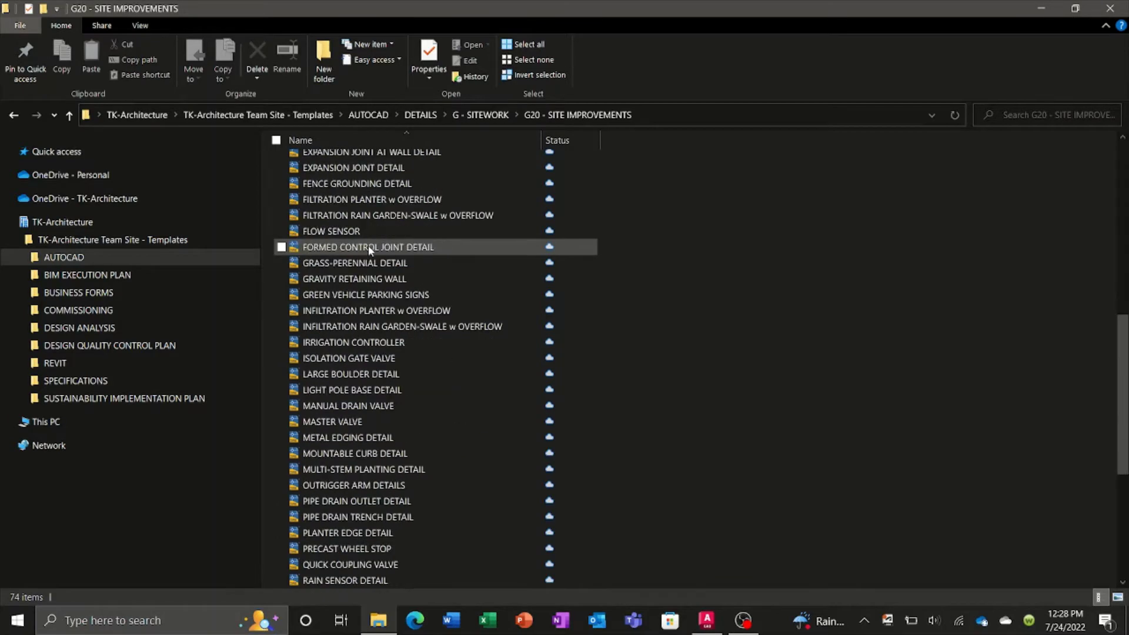
{"action": "scroll", "coordinate": [368, 247], "scroll_direction": "down", "scroll_amount": 2}
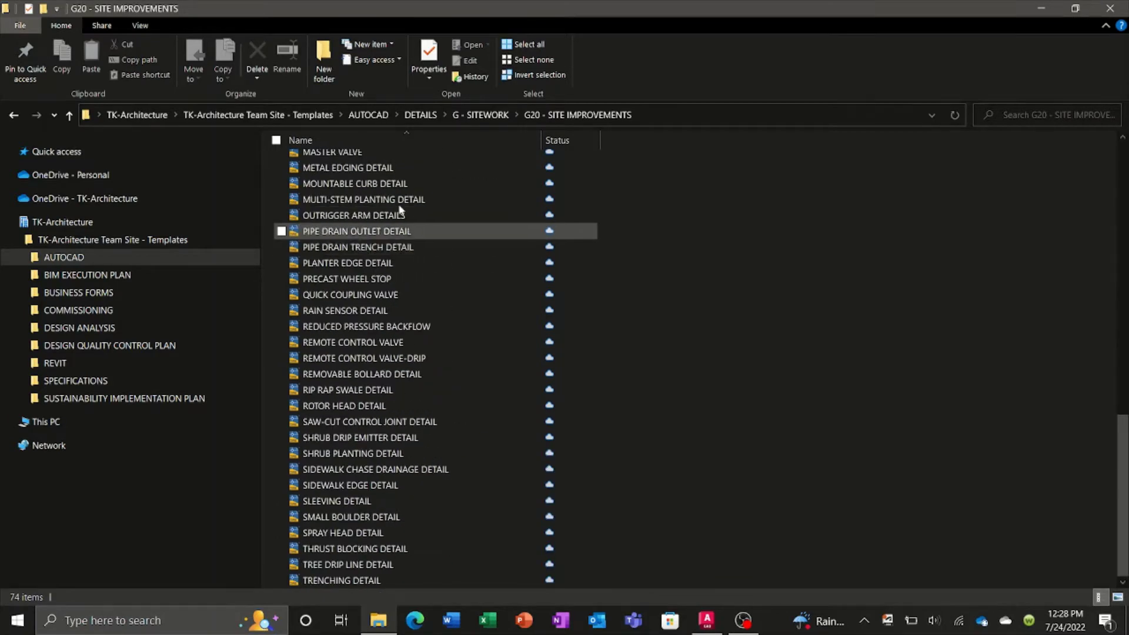
{"action": "left_click", "coordinate": [423, 119]}
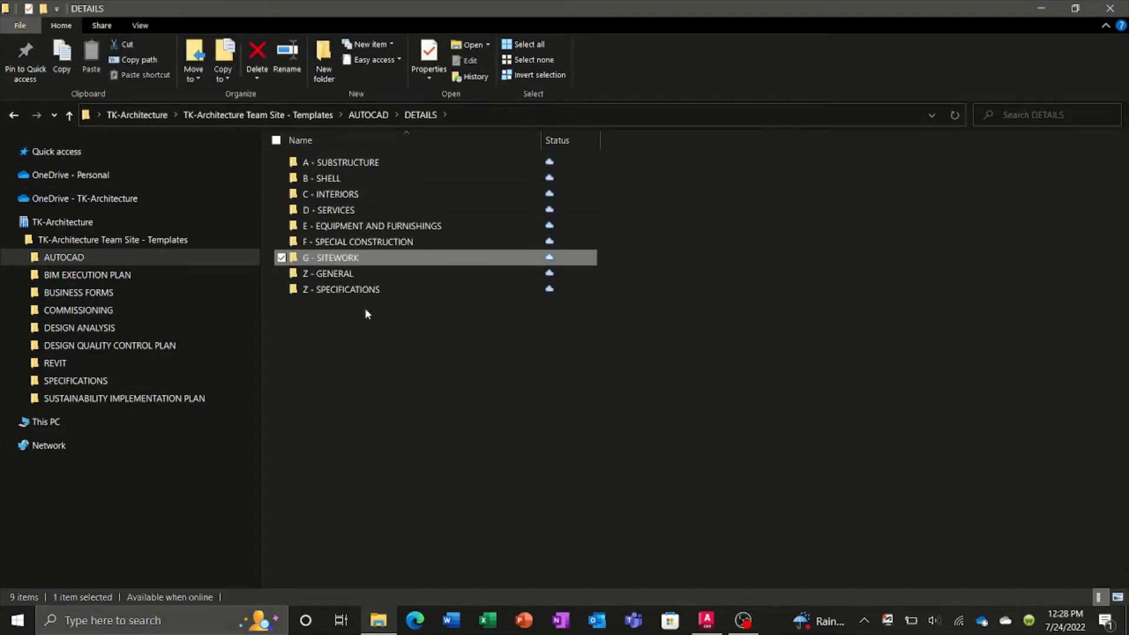
Open C - INTERIORS > C10 > C1010 - INTERIOR PARTITIONS and scroll its 151 wall type files.
{"action": "double_click", "coordinate": [344, 195]}
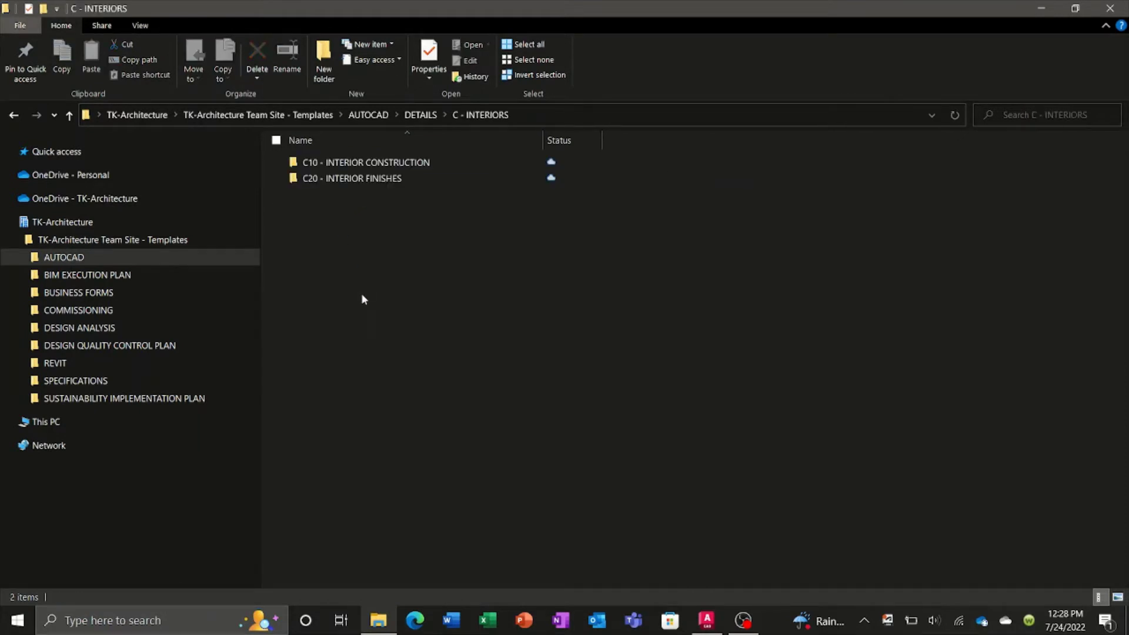
{"action": "double_click", "coordinate": [365, 167]}
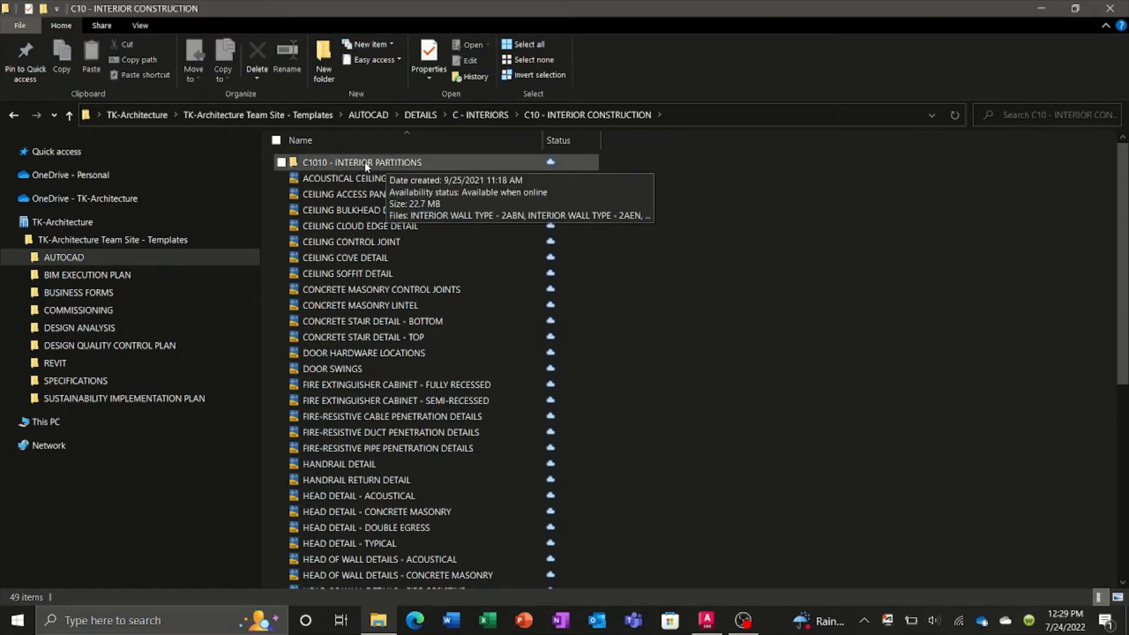
{"action": "double_click", "coordinate": [365, 163]}
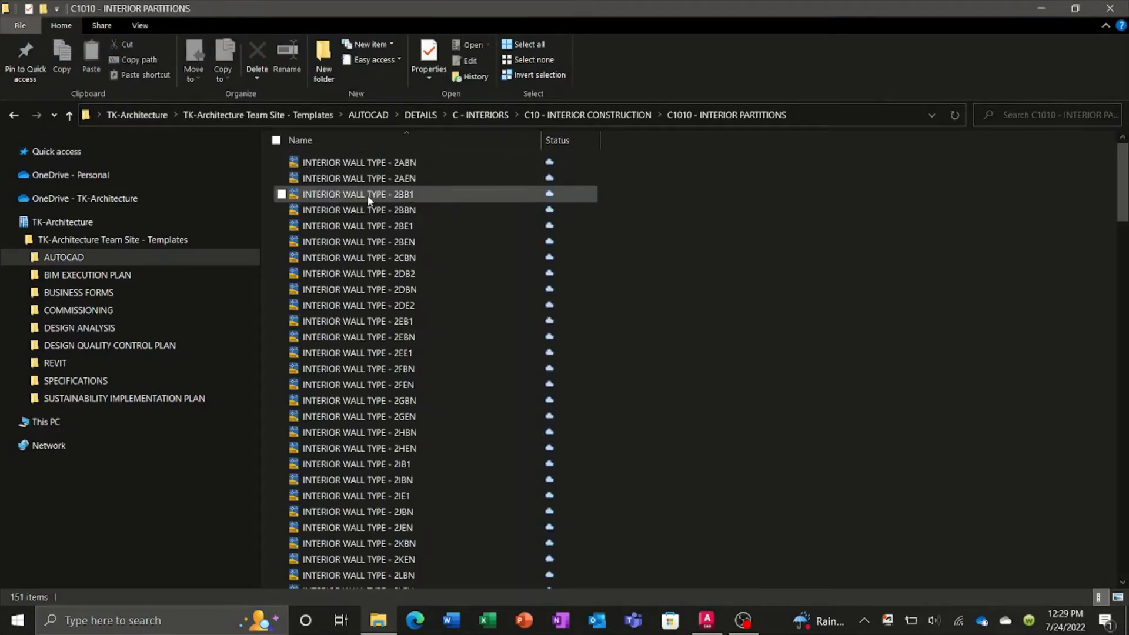
{"action": "scroll", "coordinate": [382, 212], "scroll_direction": "down", "scroll_amount": 7}
{"action": "scroll", "coordinate": [389, 233], "scroll_direction": "down", "scroll_amount": 15}
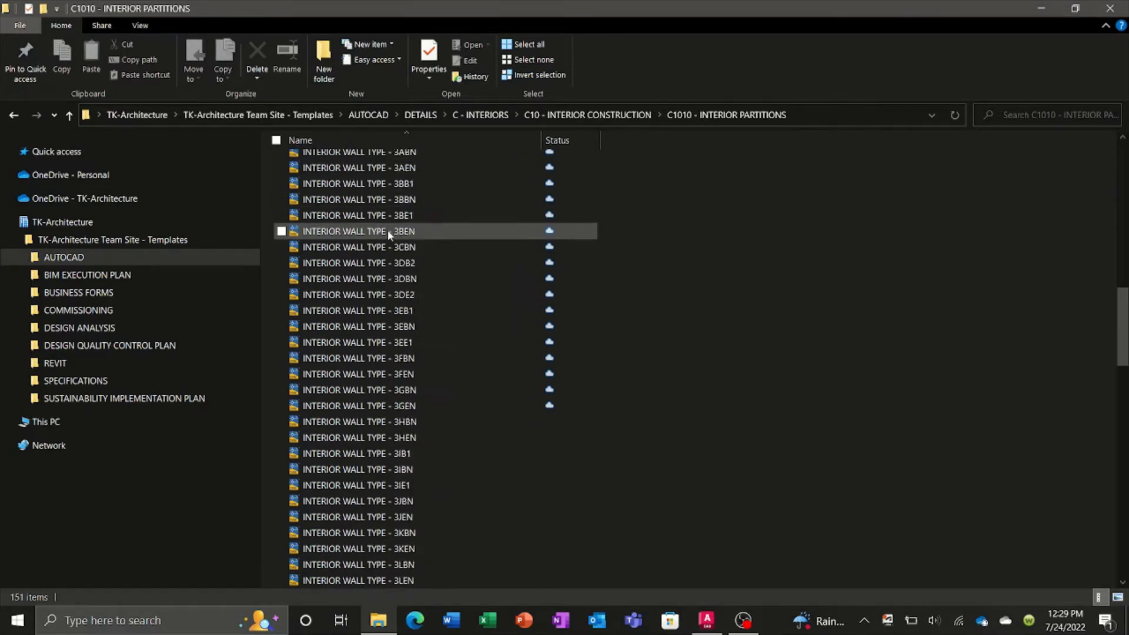
{"action": "scroll", "coordinate": [387, 229], "scroll_direction": "down", "scroll_amount": 17}
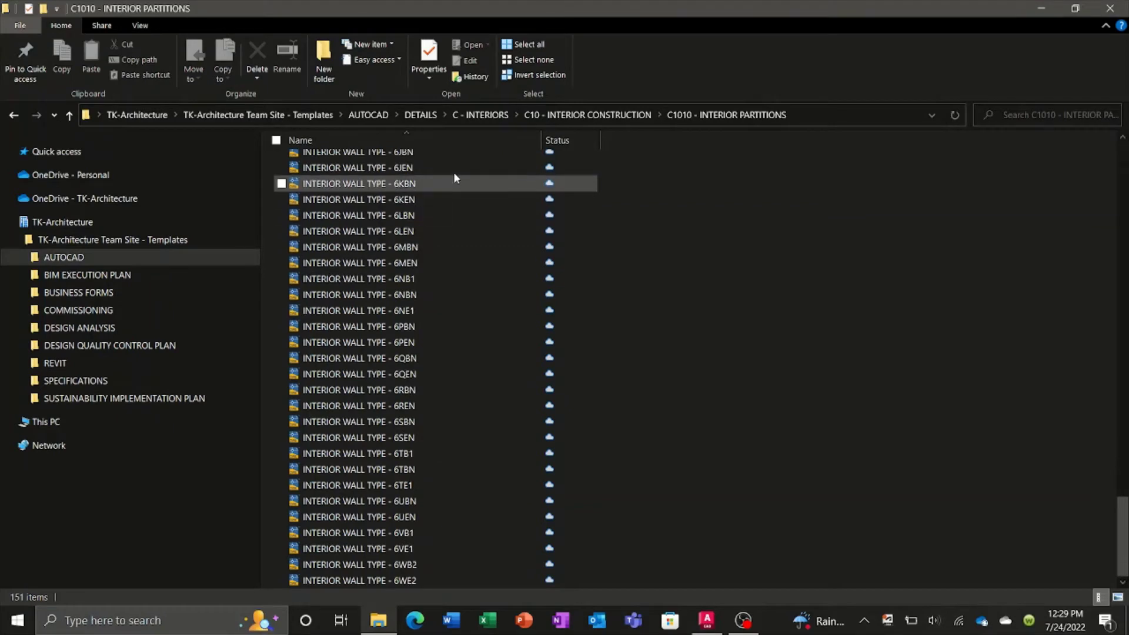
Go from AUTOCAD into TEMPLATES, showing ANSI-D, ARCH-F, BORDER SHEETS and four TKA_MODL templates.
{"action": "left_click", "coordinate": [370, 115]}
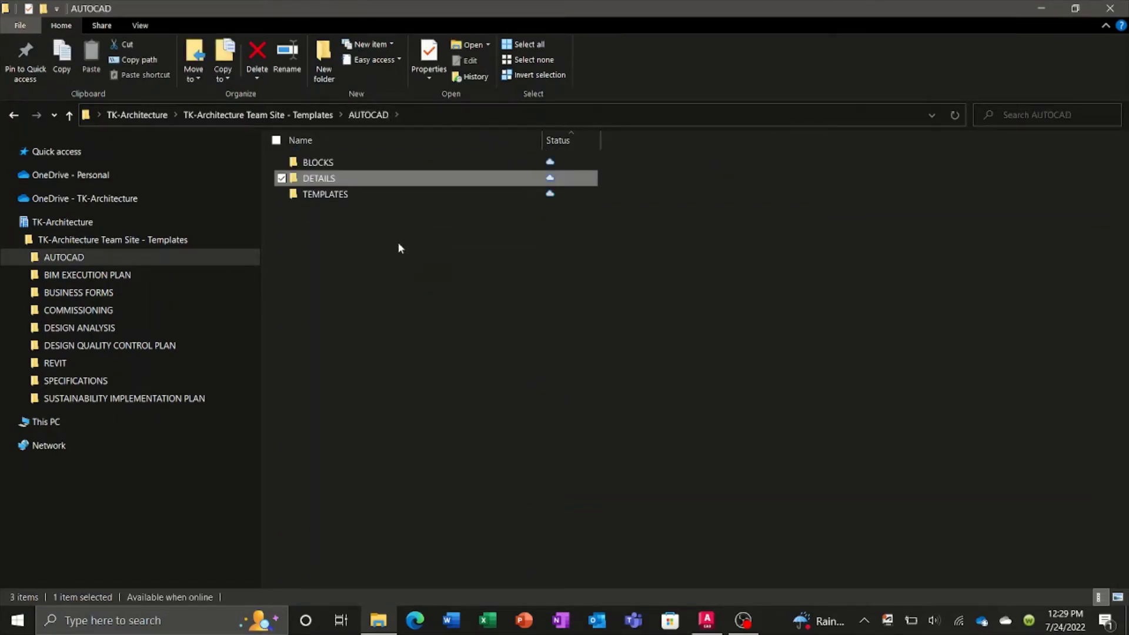
{"action": "mouse_move", "coordinate": [340, 200]}
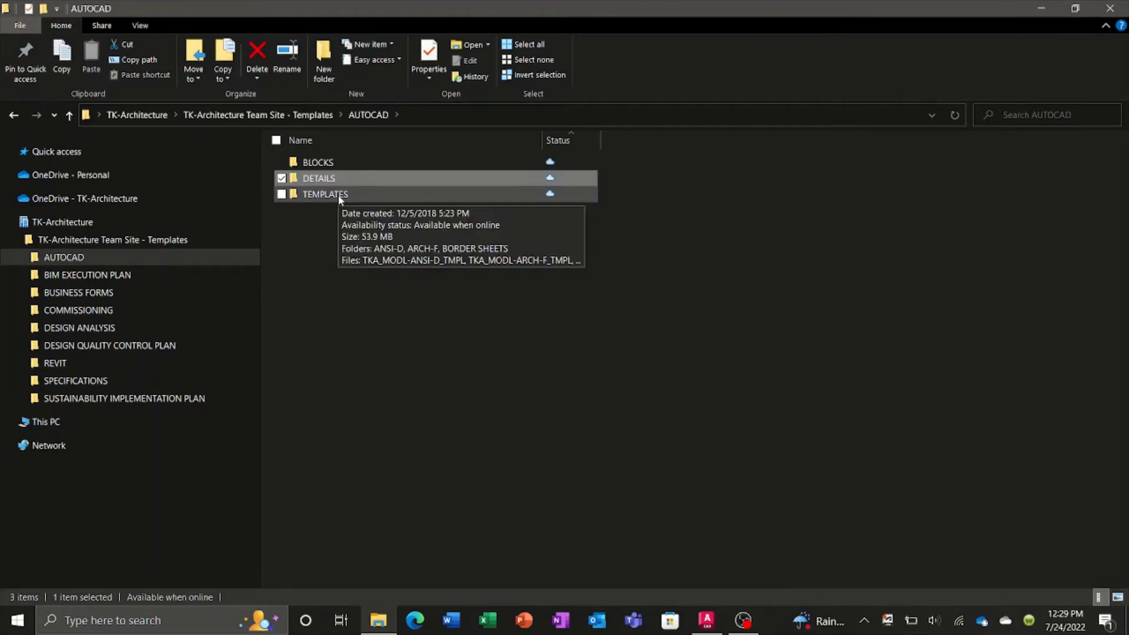
{"action": "double_click", "coordinate": [338, 195]}
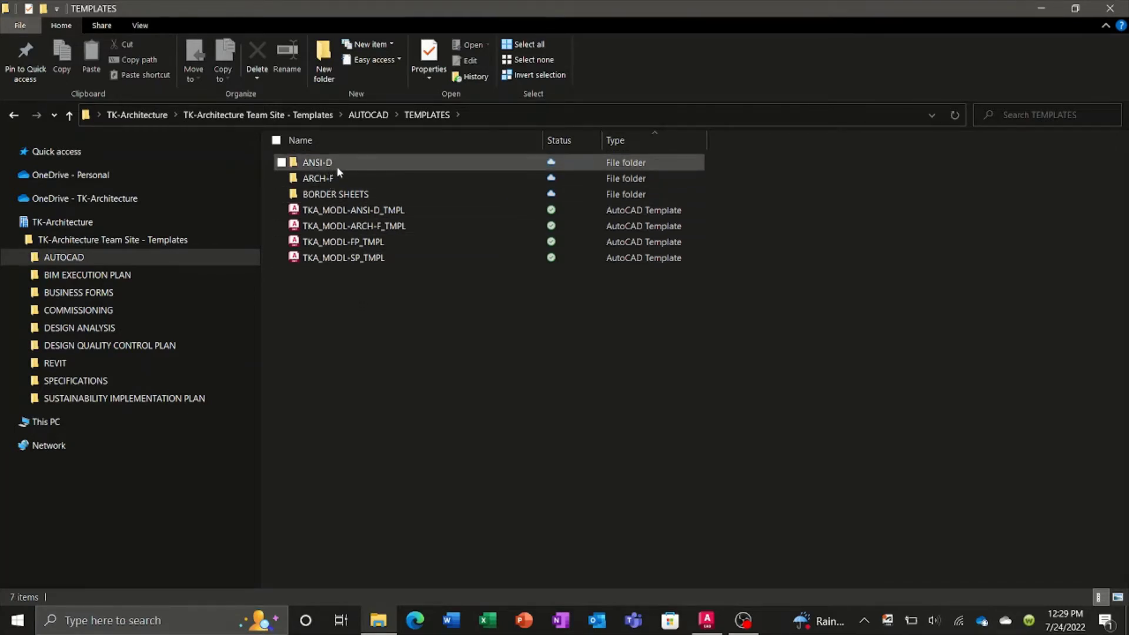
{"action": "mouse_move", "coordinate": [335, 177]}
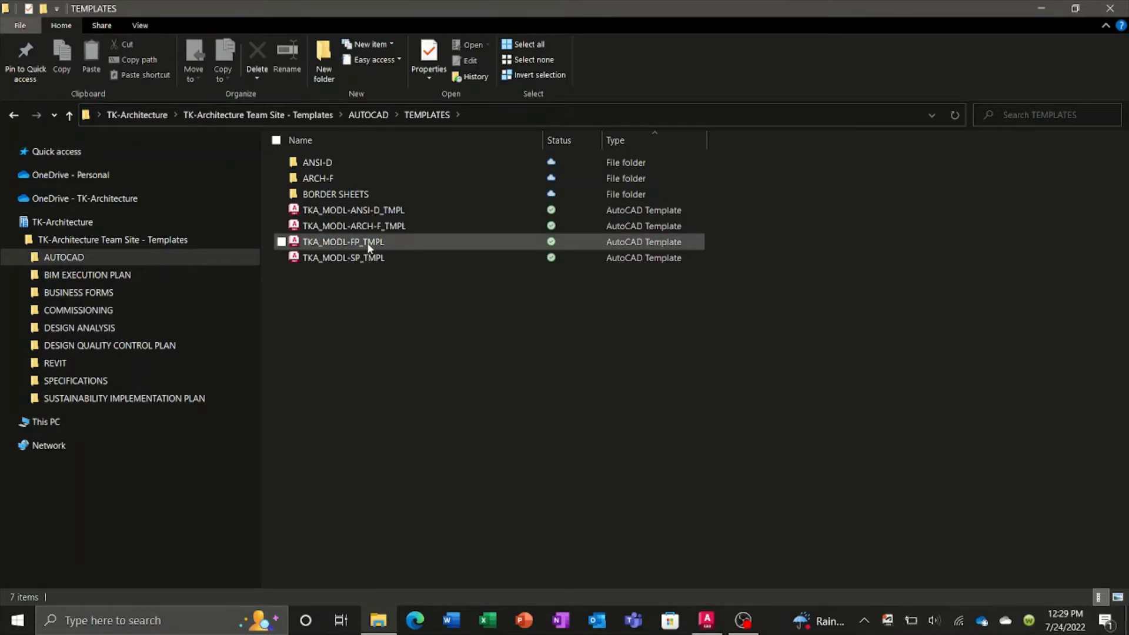
{"action": "mouse_move", "coordinate": [366, 242]}
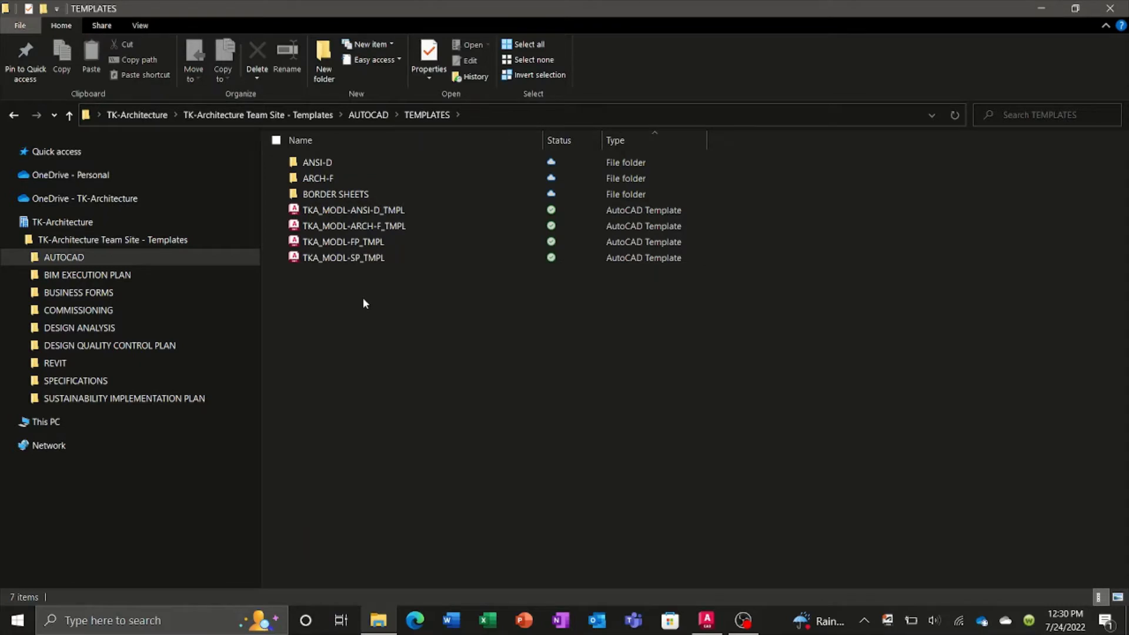
Open TKA_MODL-FP_TMPL as new Drawing11 and look over its ANSI D and ARCH E1 layouts.
{"action": "double_click", "coordinate": [336, 244]}
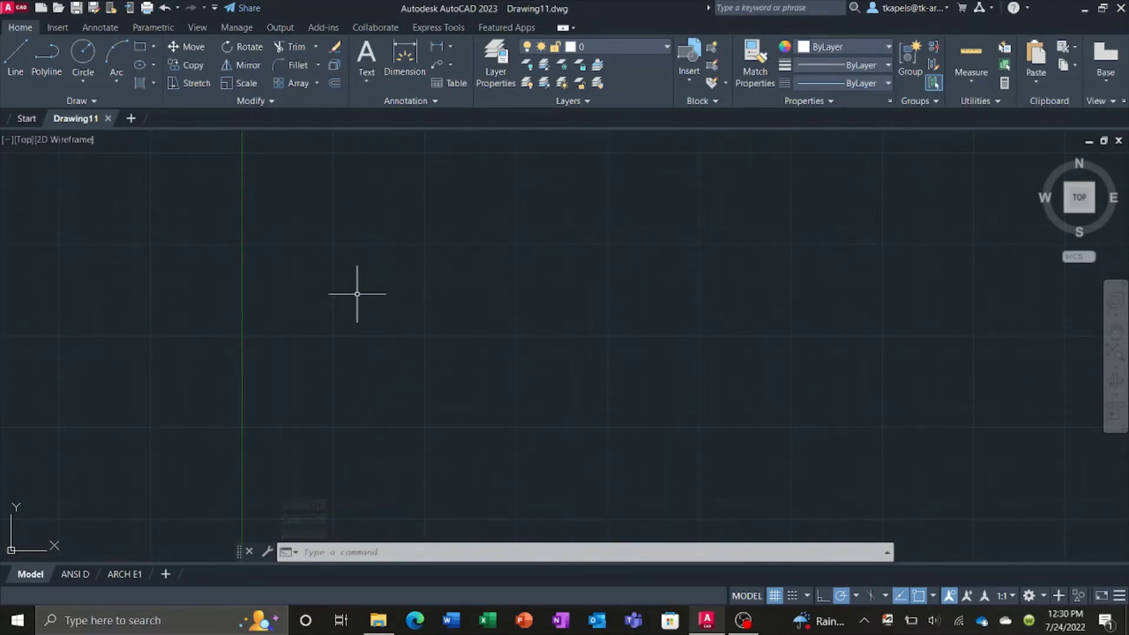
{"action": "scroll", "coordinate": [358, 297], "scroll_direction": "down", "scroll_amount": 1}
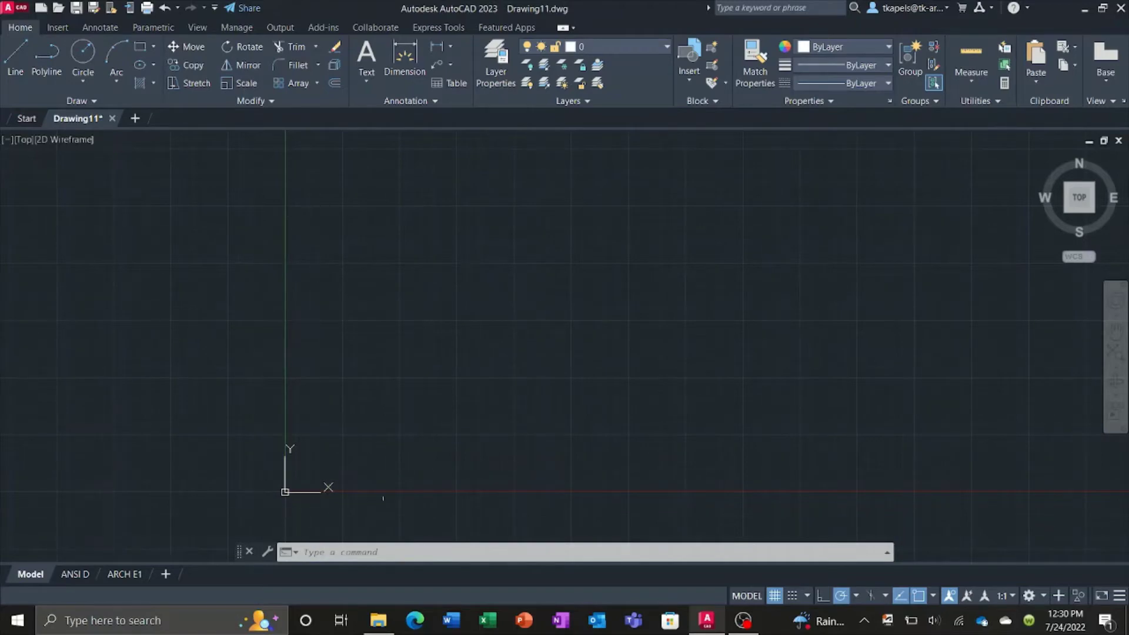
{"action": "mouse_move", "coordinate": [973, 478]}
{"action": "left_mouse_down"}
{"action": "mouse_move", "coordinate": [909, 438]}
{"action": "mouse_move", "coordinate": [645, 350]}
{"action": "left_mouse_up"}
{"action": "right_click", "coordinate": [818, 421]}
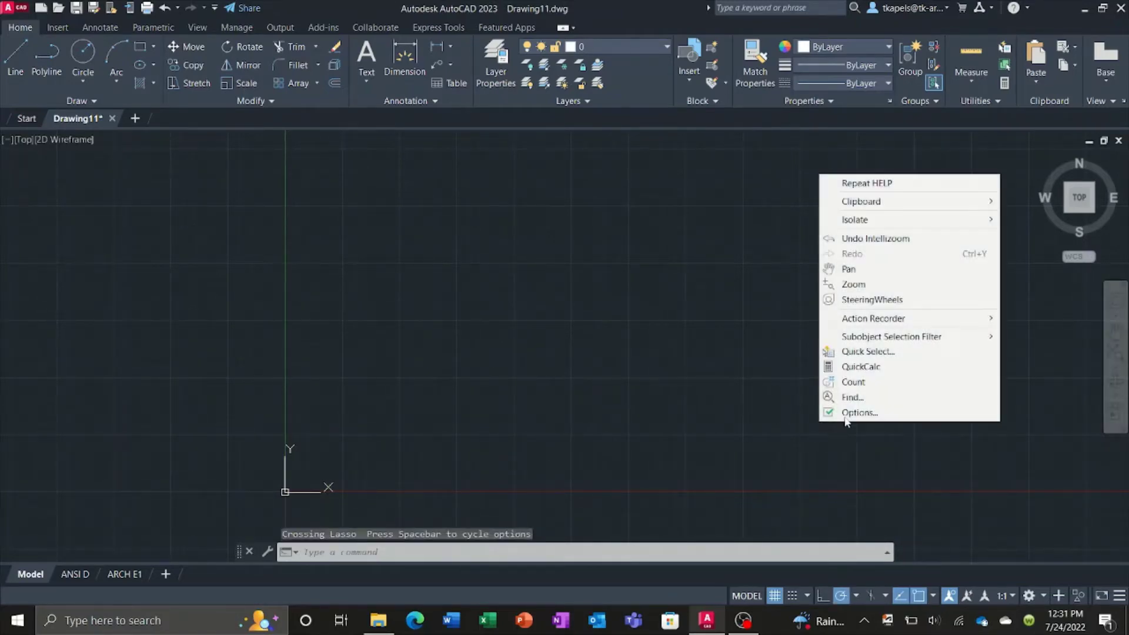
{"action": "left_click", "coordinate": [795, 184]}
{"action": "left_click", "coordinate": [869, 459]}
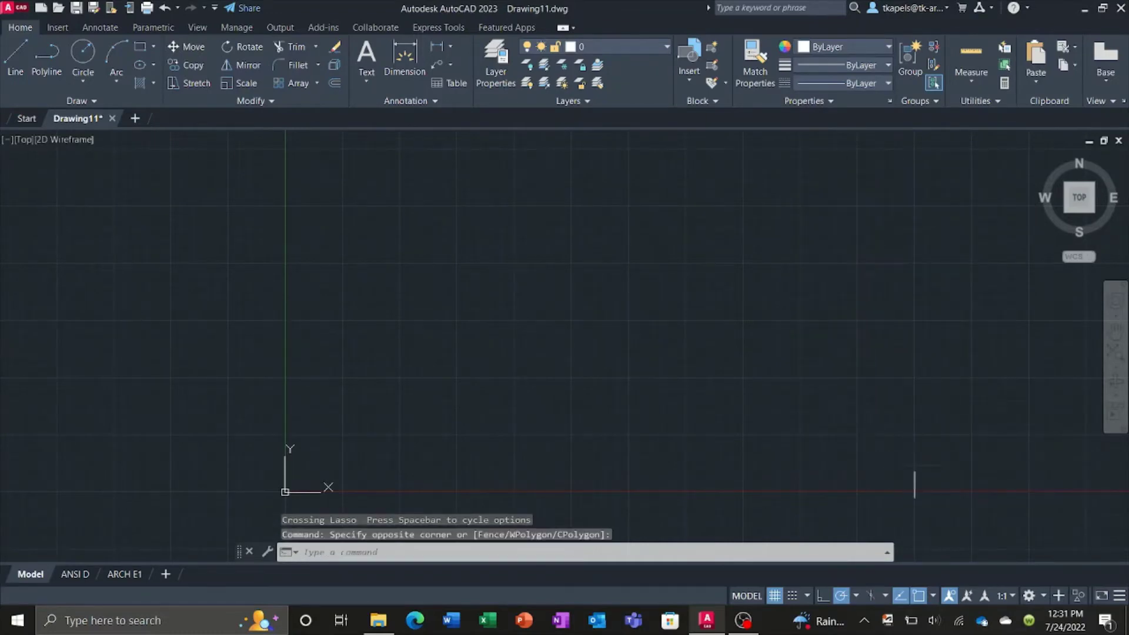
{"action": "left_click", "coordinate": [914, 469]}
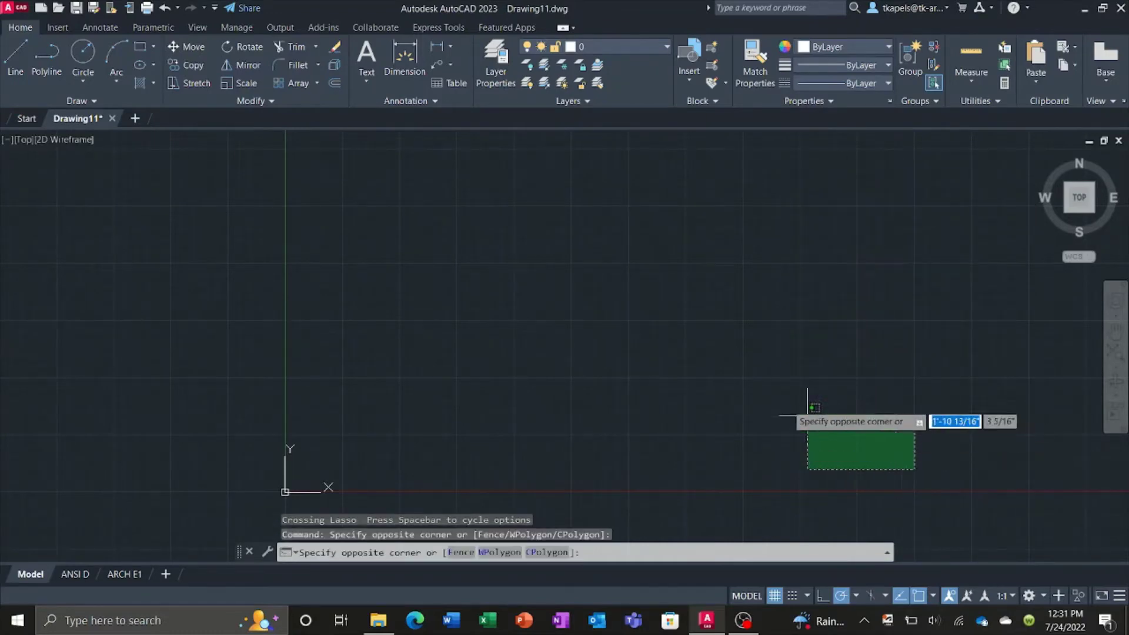
{"action": "left_click", "coordinate": [315, 159]}
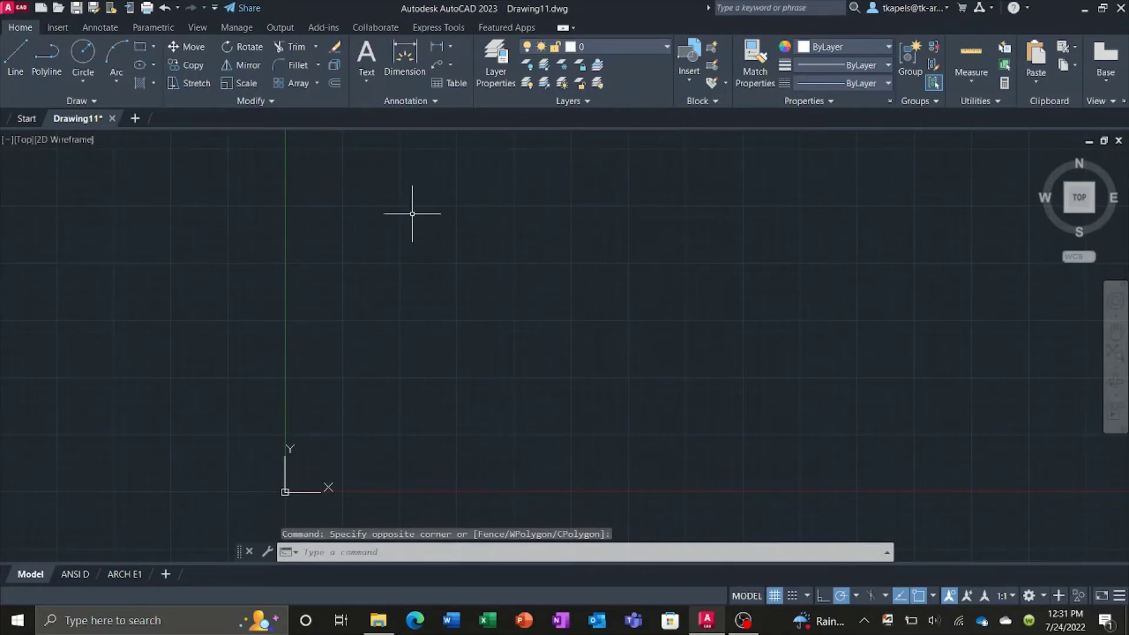
{"action": "left_click", "coordinate": [919, 482]}
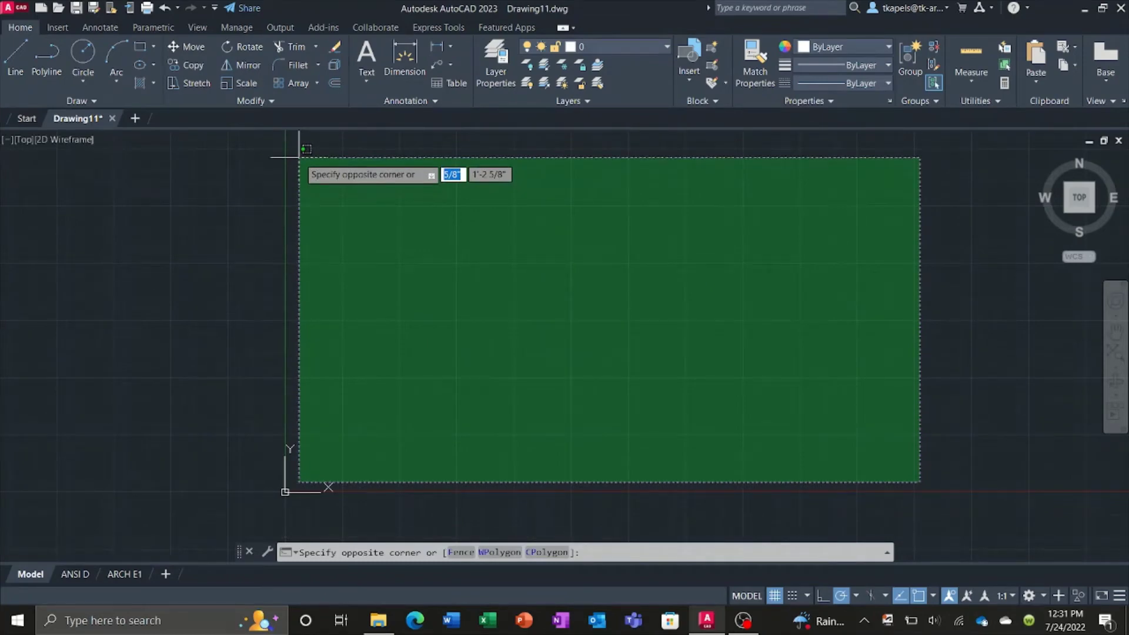
{"action": "left_click", "coordinate": [299, 157]}
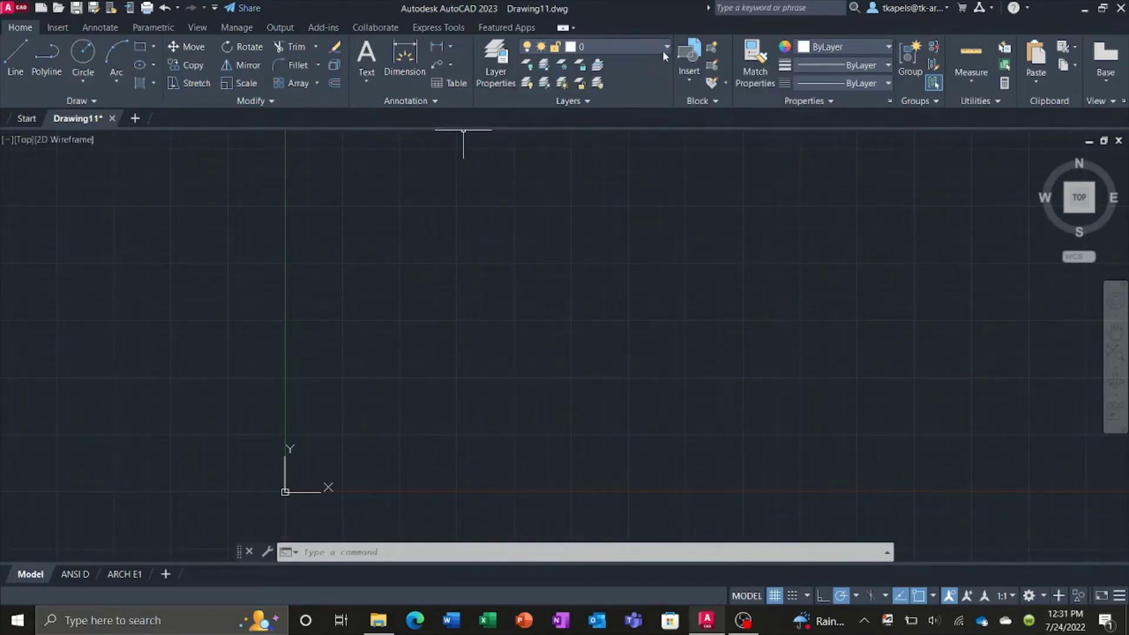
{"action": "left_click", "coordinate": [668, 47]}
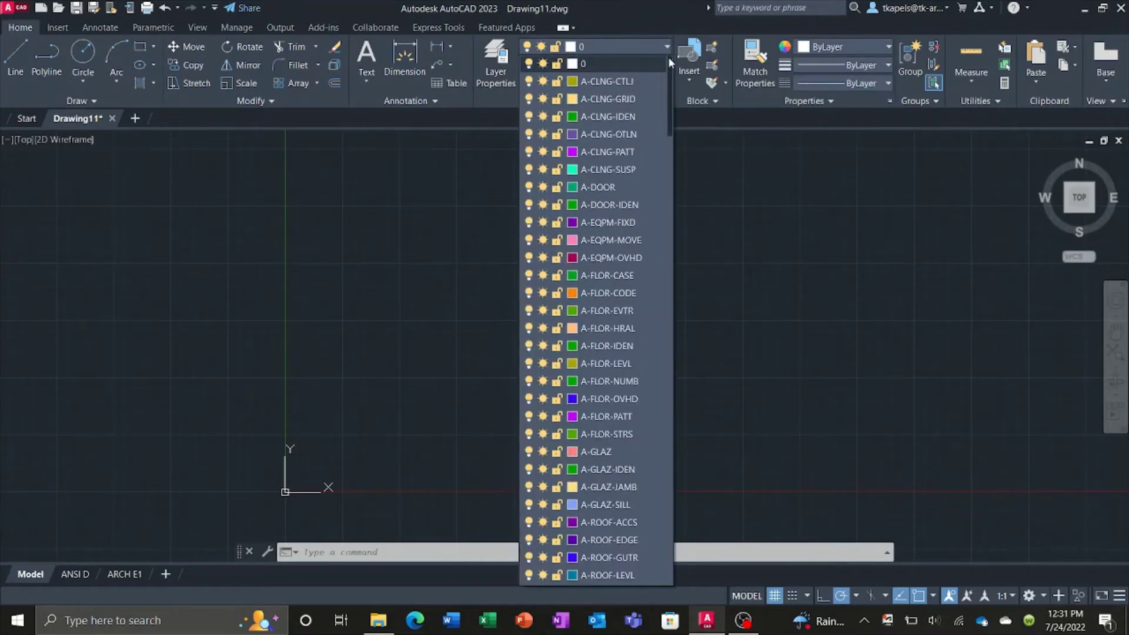
{"action": "left_click_drag", "start_coordinate": [667, 58], "coordinate": [667, 167]}
{"action": "scroll", "coordinate": [670, 117], "scroll_direction": "up", "scroll_amount": 8}
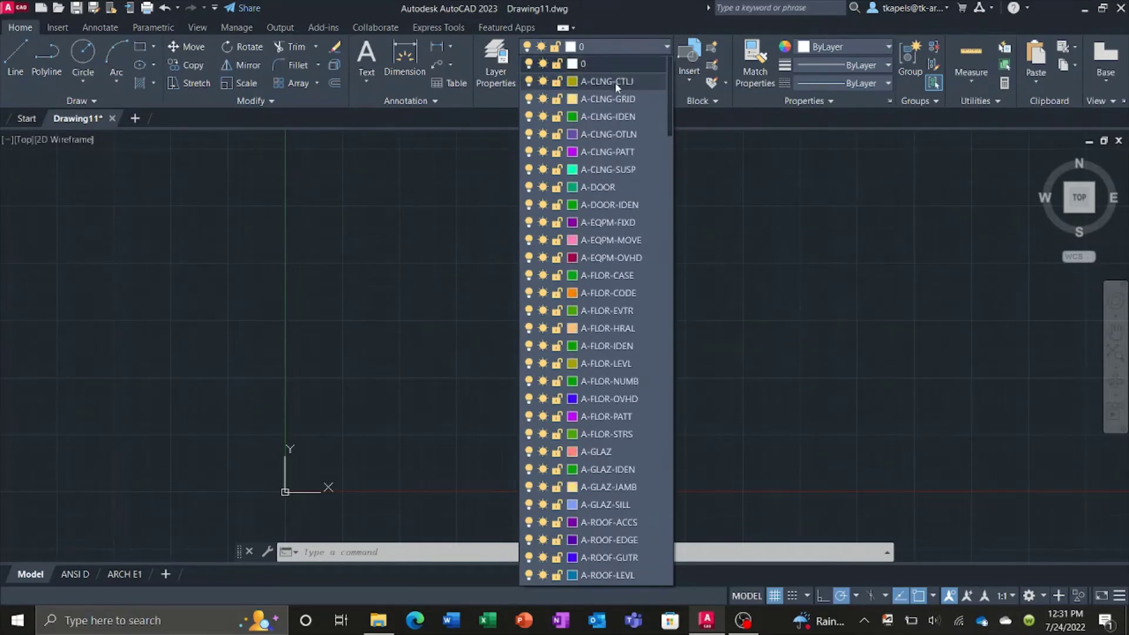
{"action": "left_click_drag", "start_coordinate": [668, 83], "coordinate": [671, 533]}
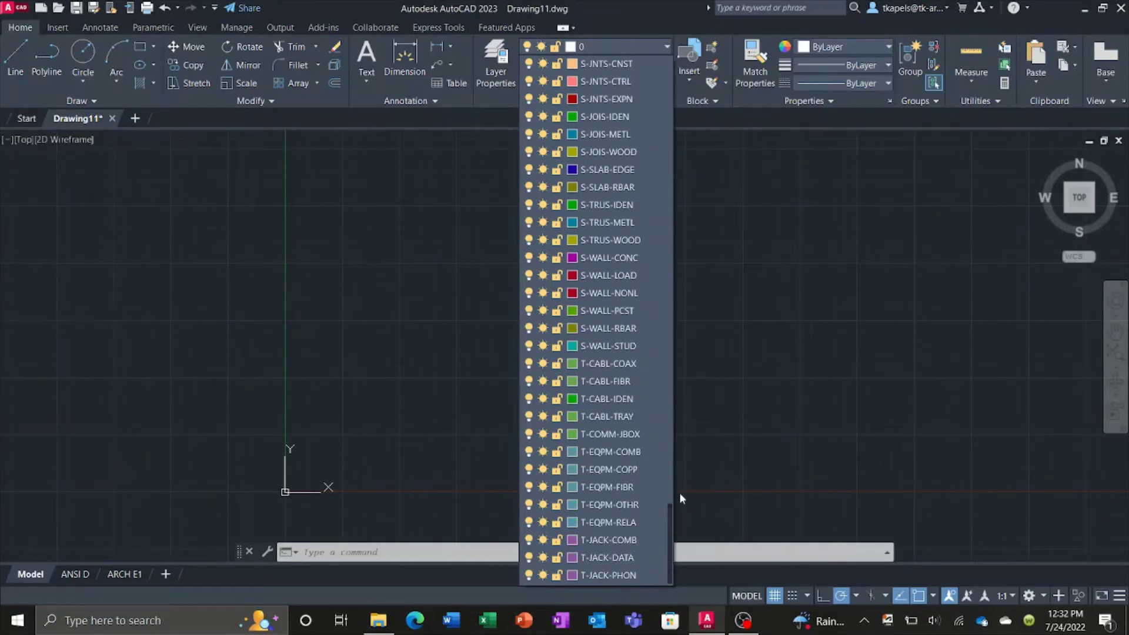
{"action": "left_click", "coordinate": [715, 449]}
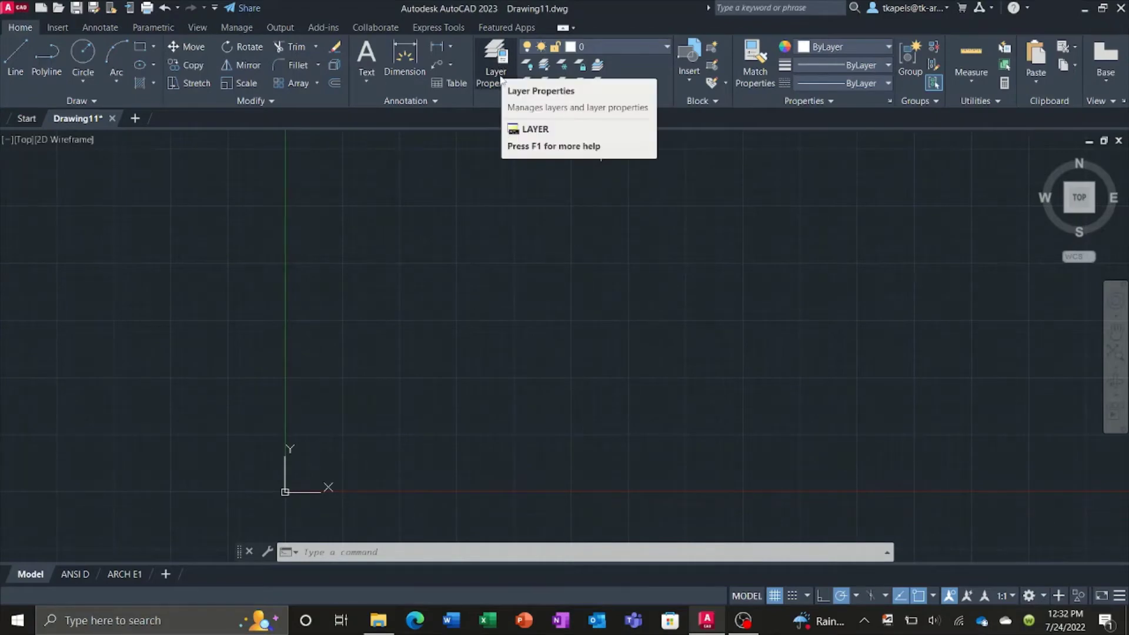
Open the Layer Properties Manager and scroll through all 197 template layers.
{"action": "left_click", "coordinate": [492, 70]}
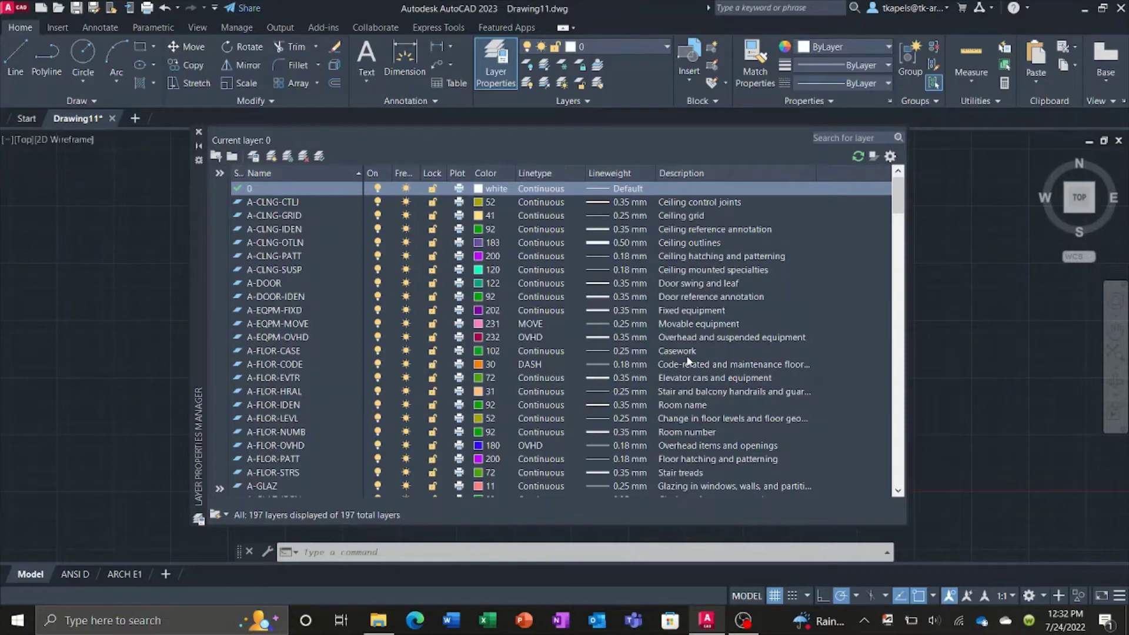
{"action": "scroll", "coordinate": [688, 362], "scroll_direction": "down", "scroll_amount": 15}
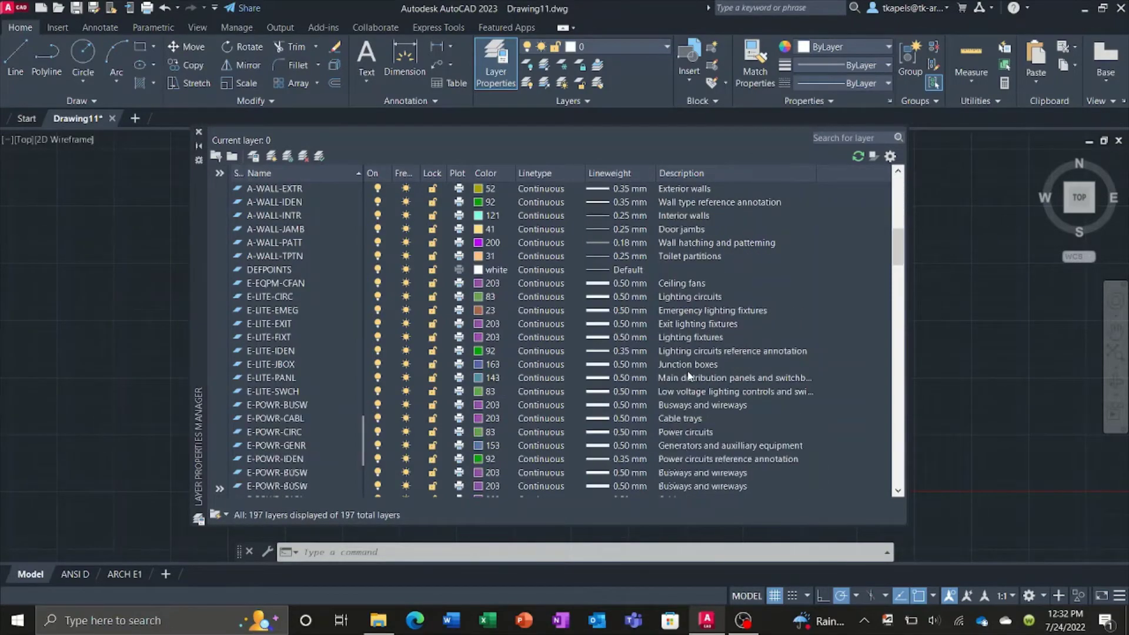
{"action": "scroll", "coordinate": [689, 376], "scroll_direction": "down", "scroll_amount": 15}
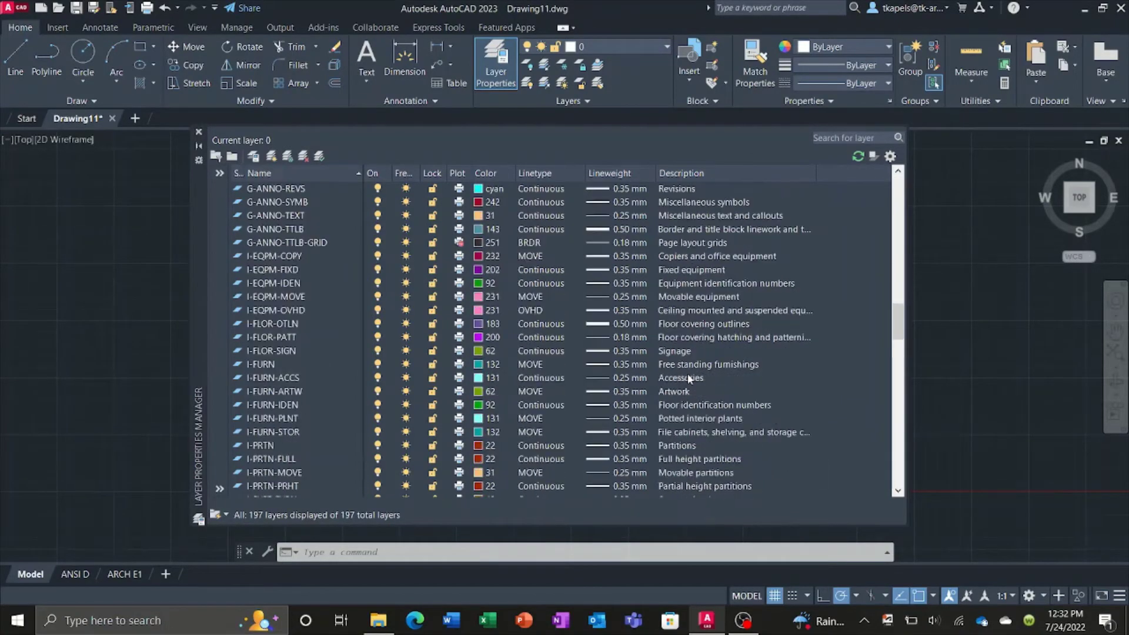
{"action": "scroll", "coordinate": [689, 378], "scroll_direction": "down", "scroll_amount": 15}
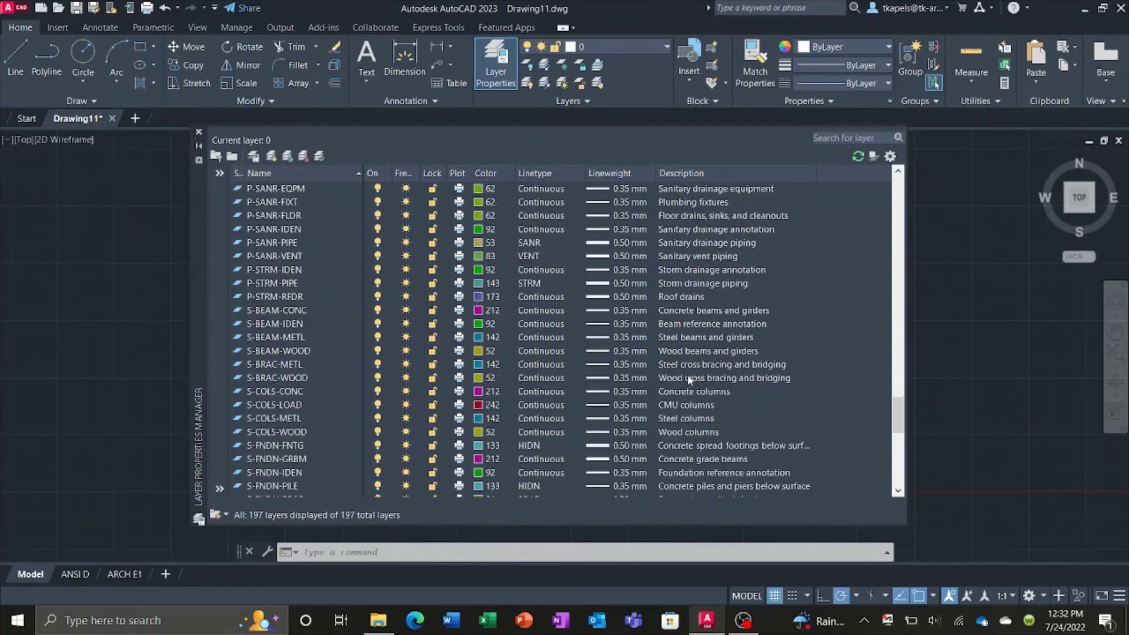
{"action": "scroll", "coordinate": [689, 379], "scroll_direction": "down", "scroll_amount": 2}
{"action": "left_click_drag", "start_coordinate": [894, 432], "coordinate": [892, 183]}
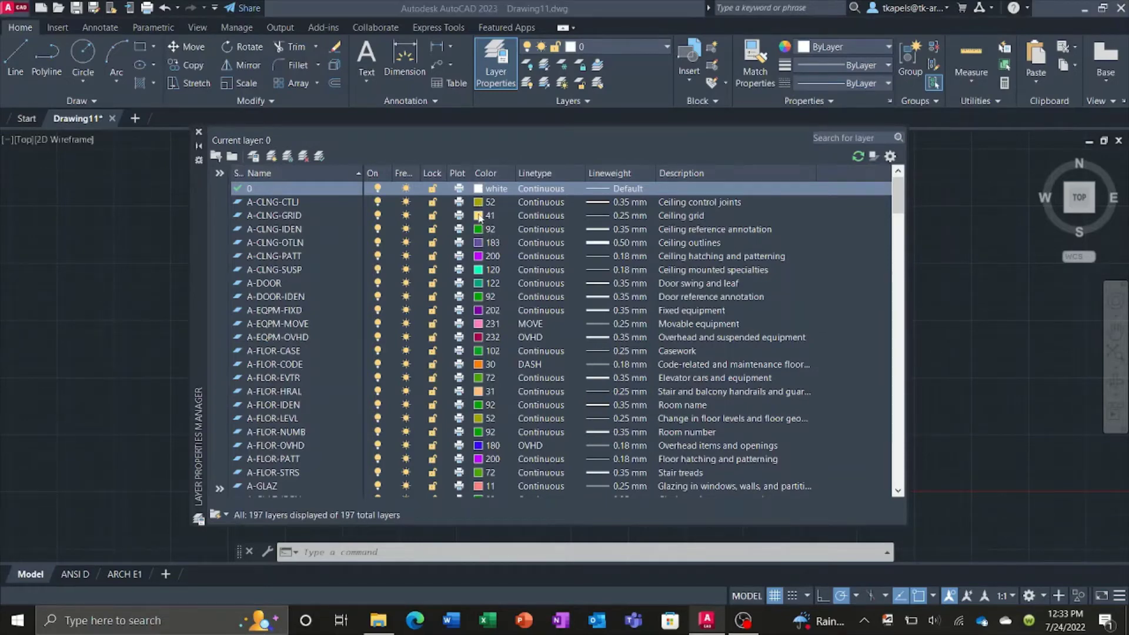
Check A-CLNG-GRID's colour 41 in Select Color, viewing it as RGB 255,223,127.
{"action": "left_click", "coordinate": [480, 215]}
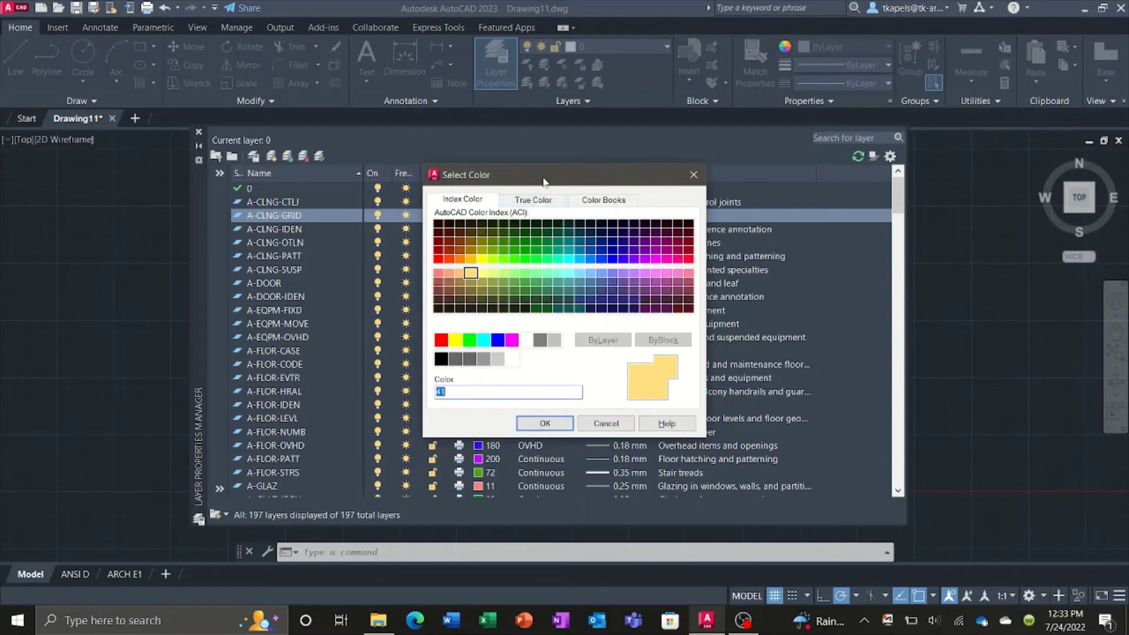
{"action": "left_click_drag", "start_coordinate": [544, 181], "coordinate": [523, 181]}
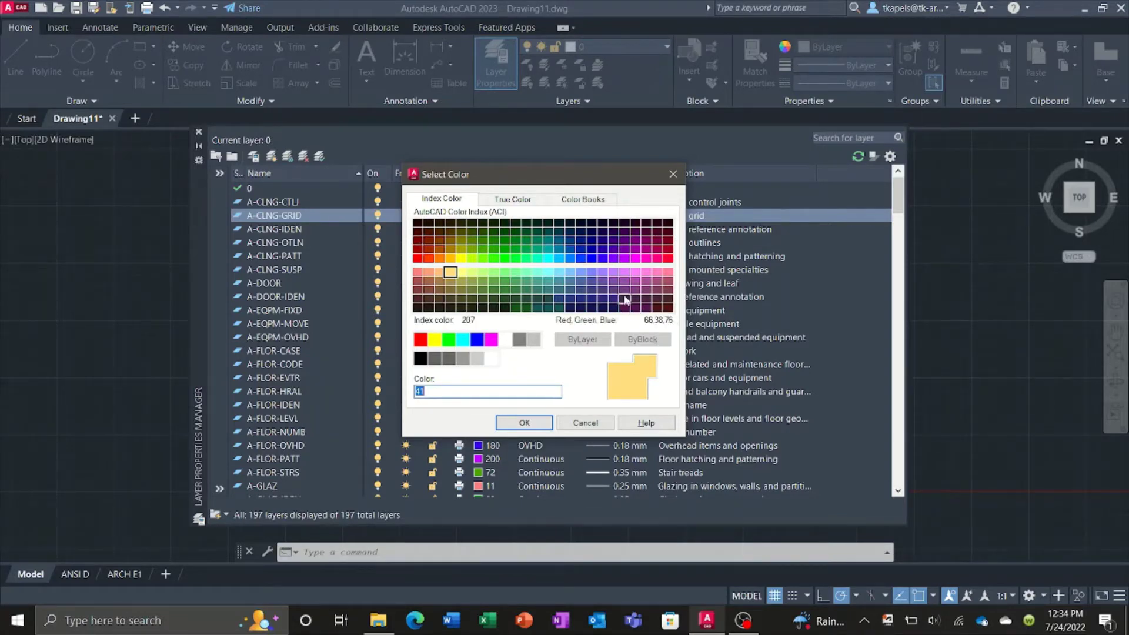
{"action": "left_click", "coordinate": [513, 200]}
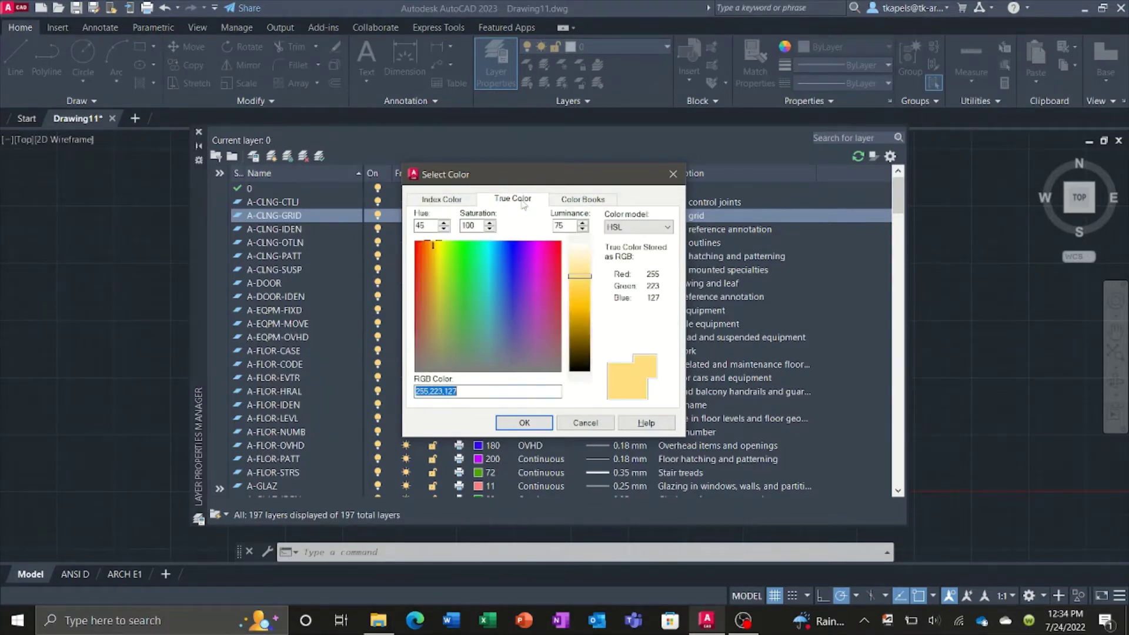
{"action": "left_click", "coordinate": [458, 201]}
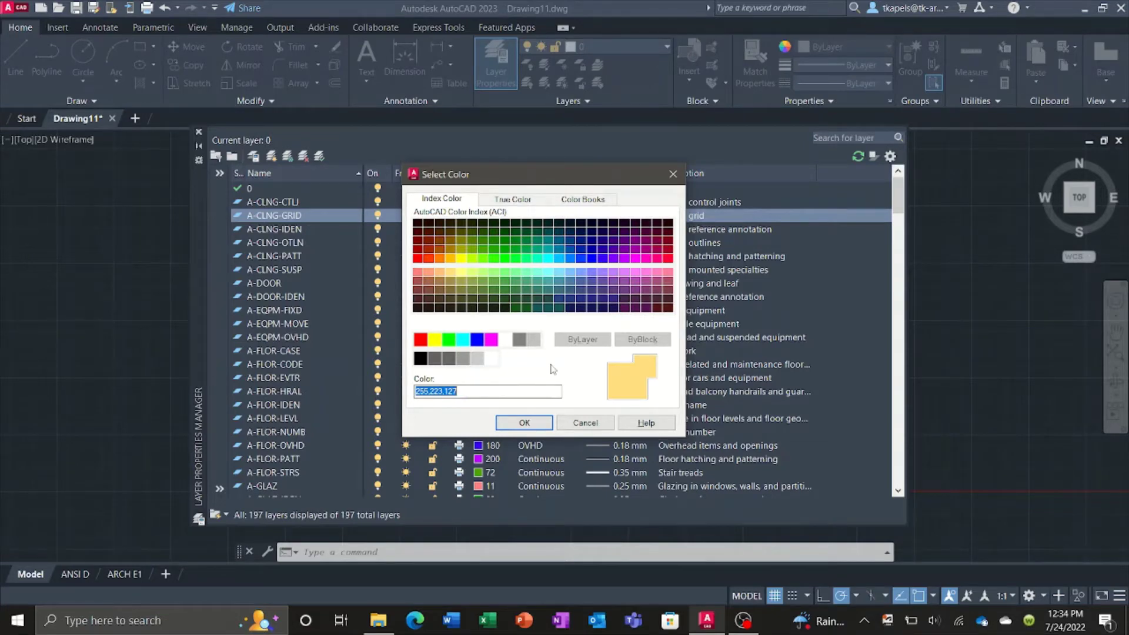
{"action": "left_click_drag", "start_coordinate": [633, 179], "coordinate": [250, 173]}
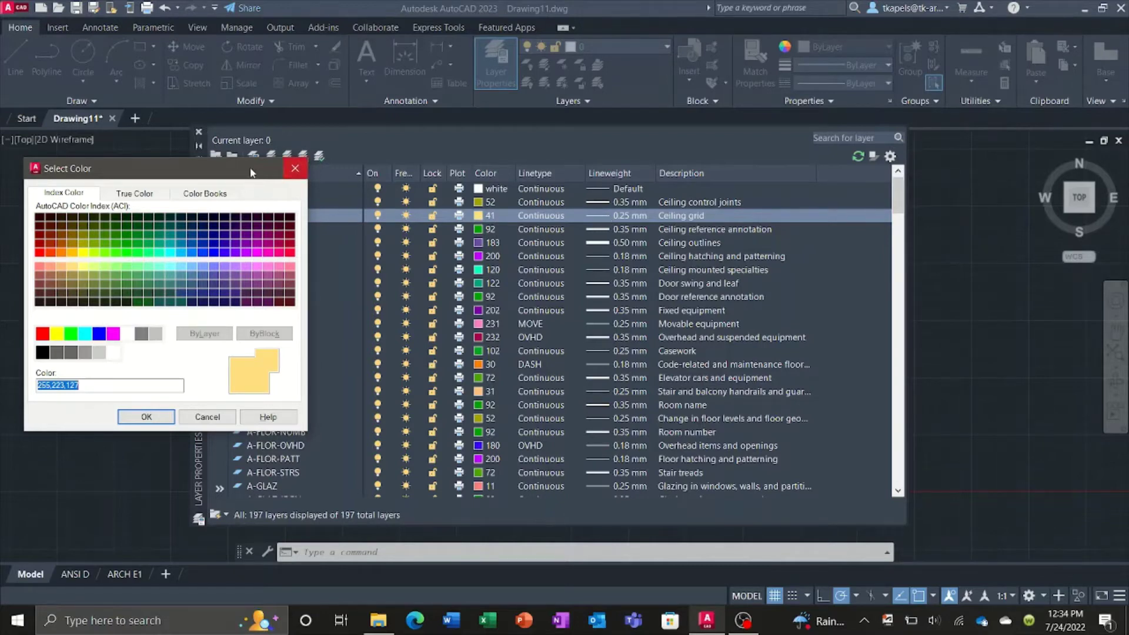
{"action": "left_click_drag", "start_coordinate": [234, 172], "coordinate": [603, 164]}
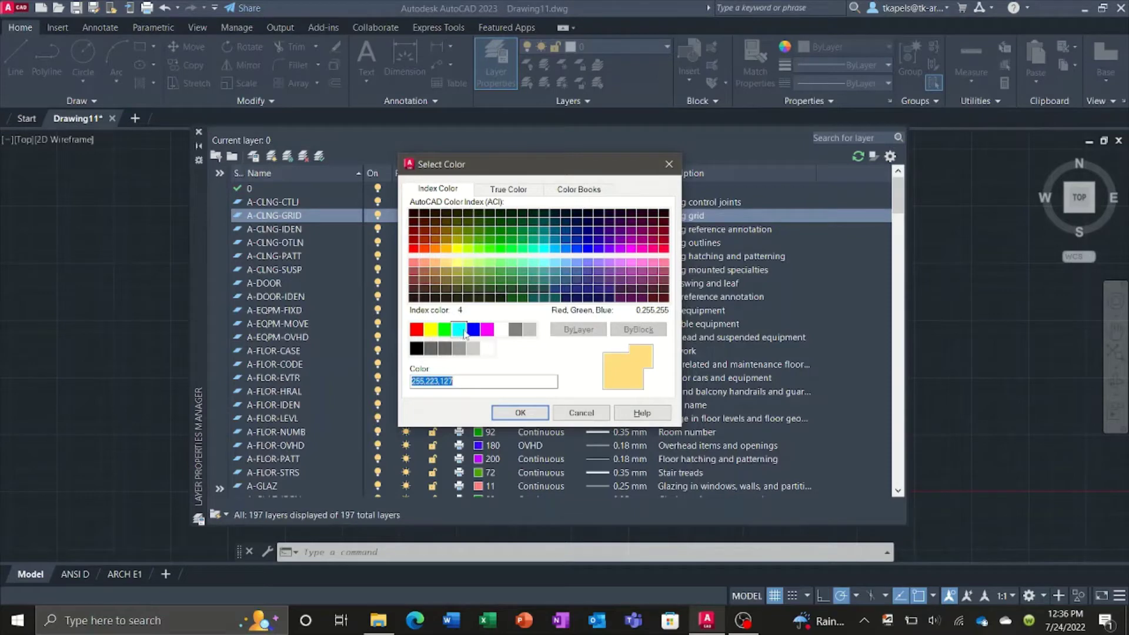
Cancel the colour edit and trial 0.18–0.70 mm lineweights on A-CLNG-GRID, keeping 0.25 mm.
{"action": "left_click", "coordinate": [580, 413]}
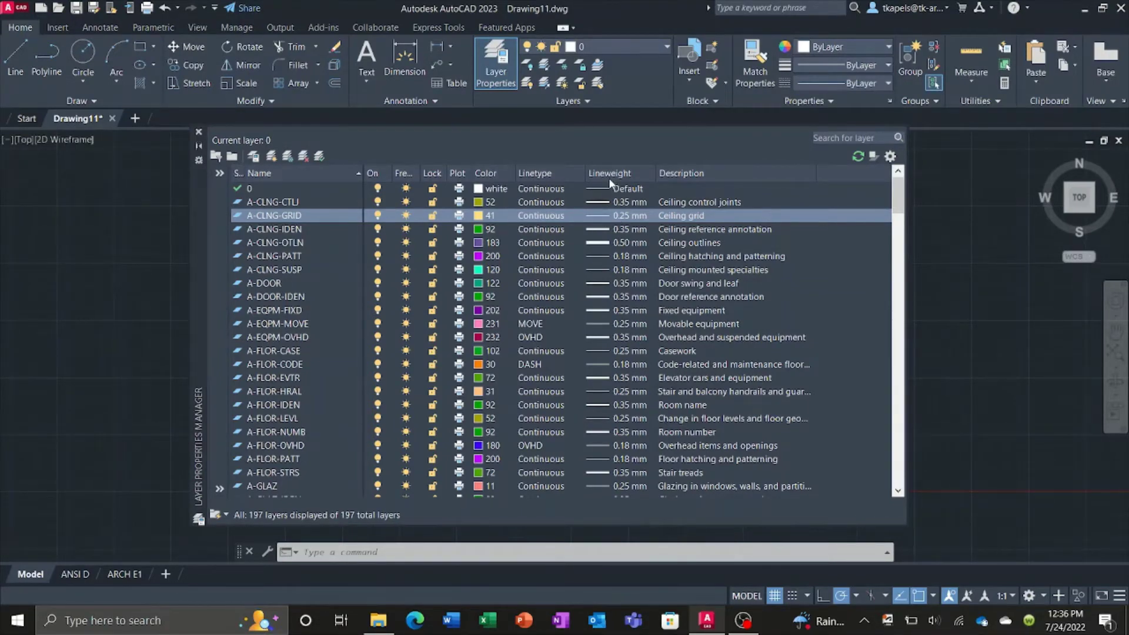
{"action": "left_click", "coordinate": [628, 216]}
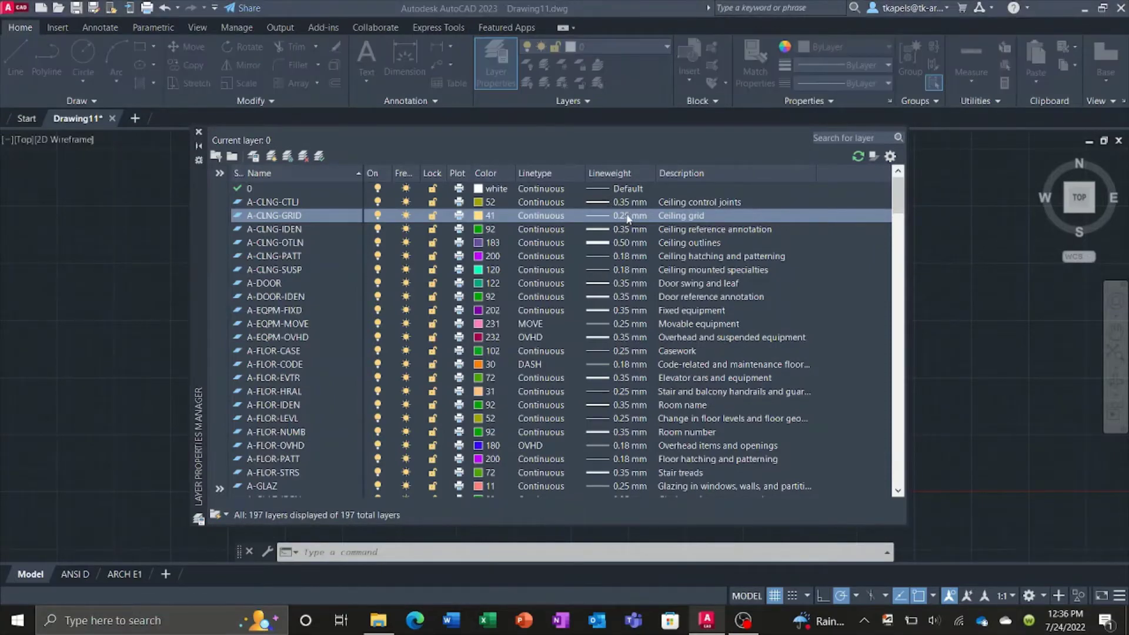
{"action": "mouse_move", "coordinate": [648, 246]}
{"action": "left_mouse_down"}
{"action": "mouse_move", "coordinate": [649, 301]}
{"action": "mouse_move", "coordinate": [649, 238]}
{"action": "mouse_move", "coordinate": [649, 295]}
{"action": "mouse_move", "coordinate": [650, 256]}
{"action": "left_mouse_up"}
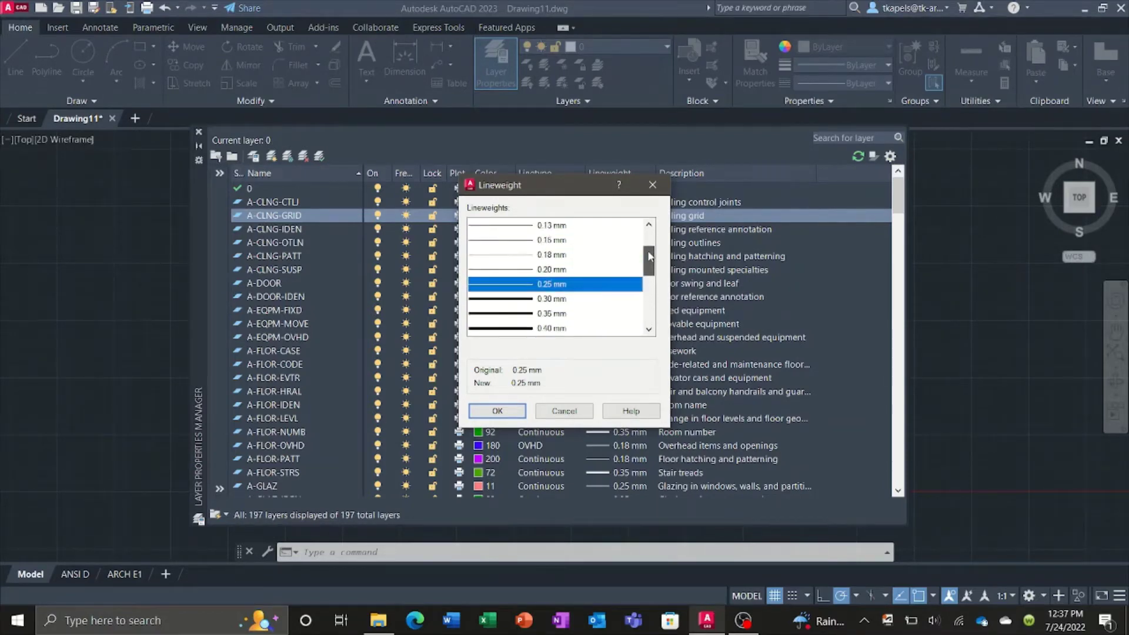
{"action": "left_click", "coordinate": [571, 257]}
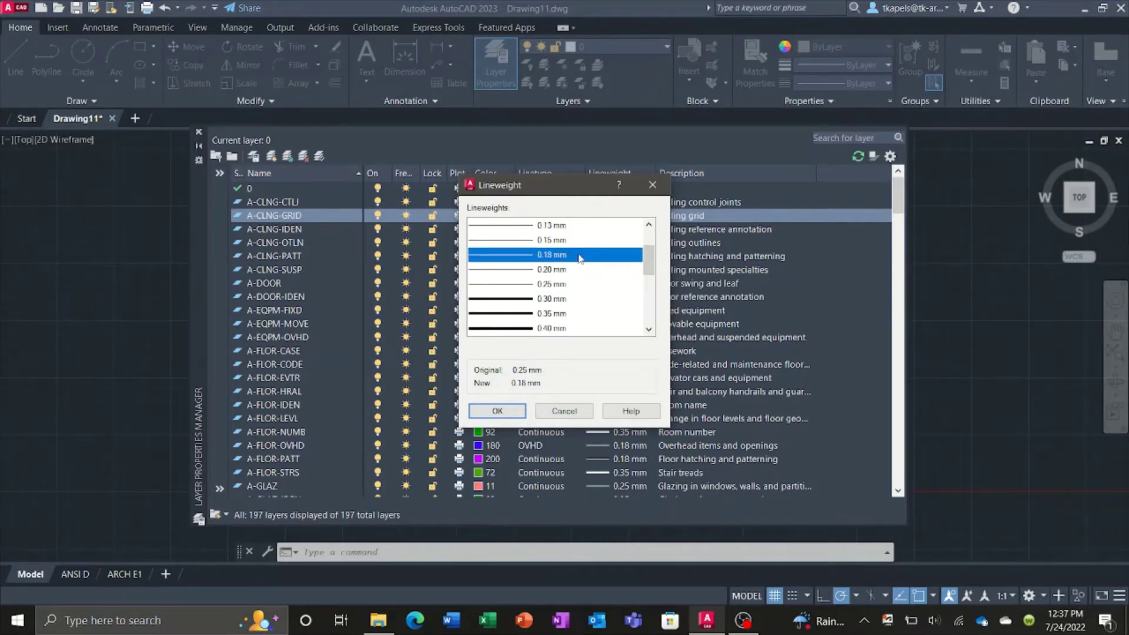
{"action": "left_click_drag", "start_coordinate": [576, 194], "coordinate": [525, 198]}
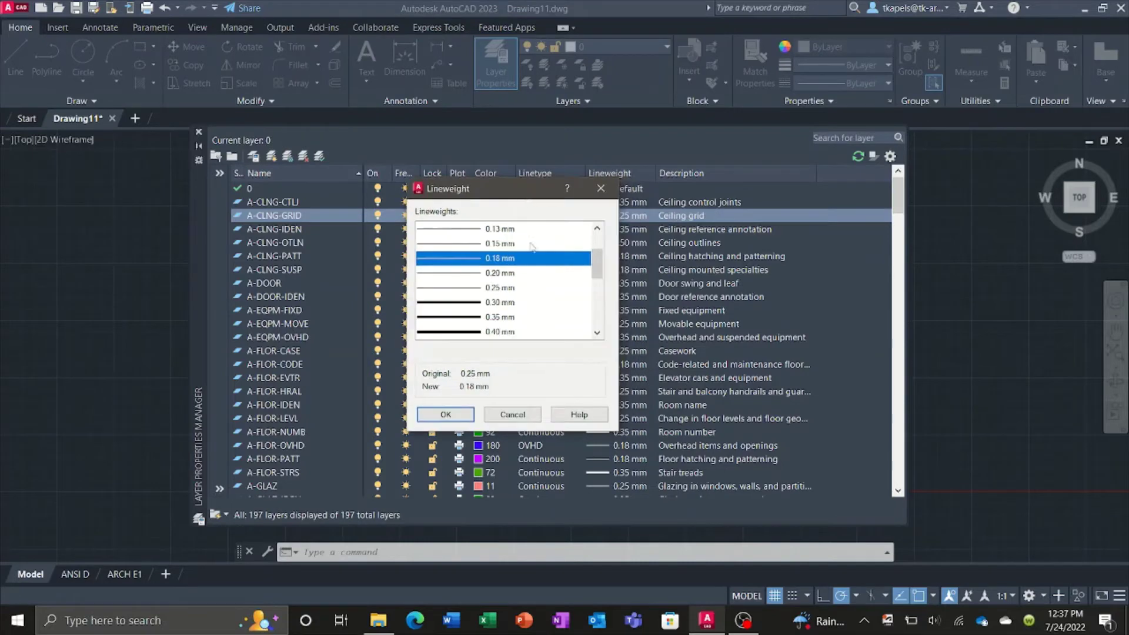
{"action": "left_click", "coordinate": [500, 287]}
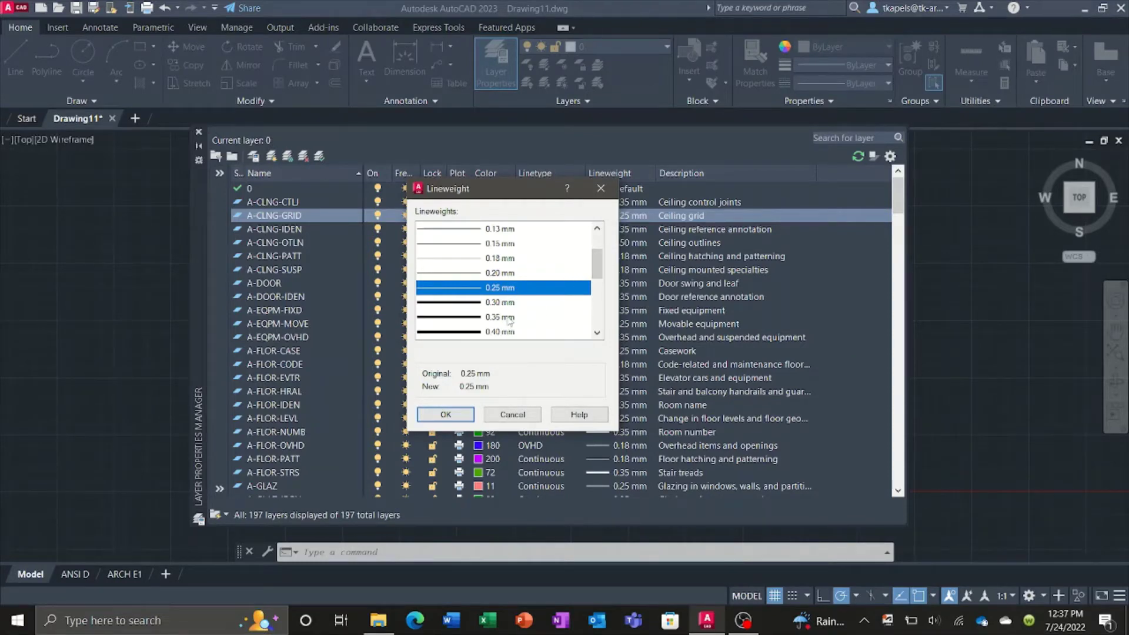
{"action": "left_click", "coordinate": [509, 318]}
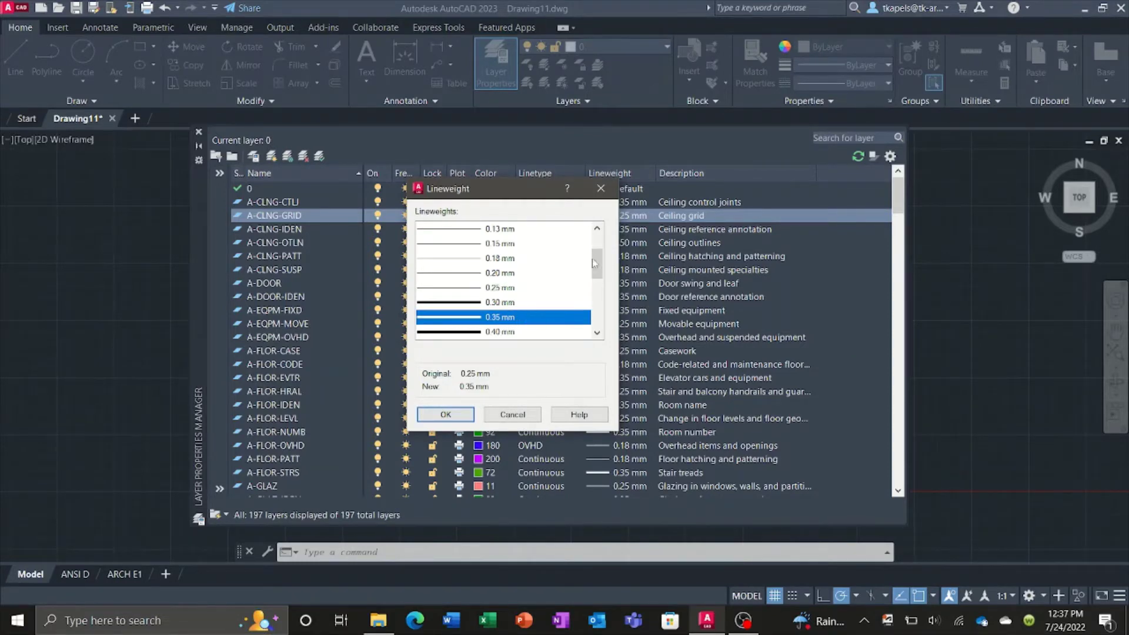
{"action": "left_click_drag", "start_coordinate": [600, 267], "coordinate": [599, 285]}
{"action": "left_click", "coordinate": [509, 302]}
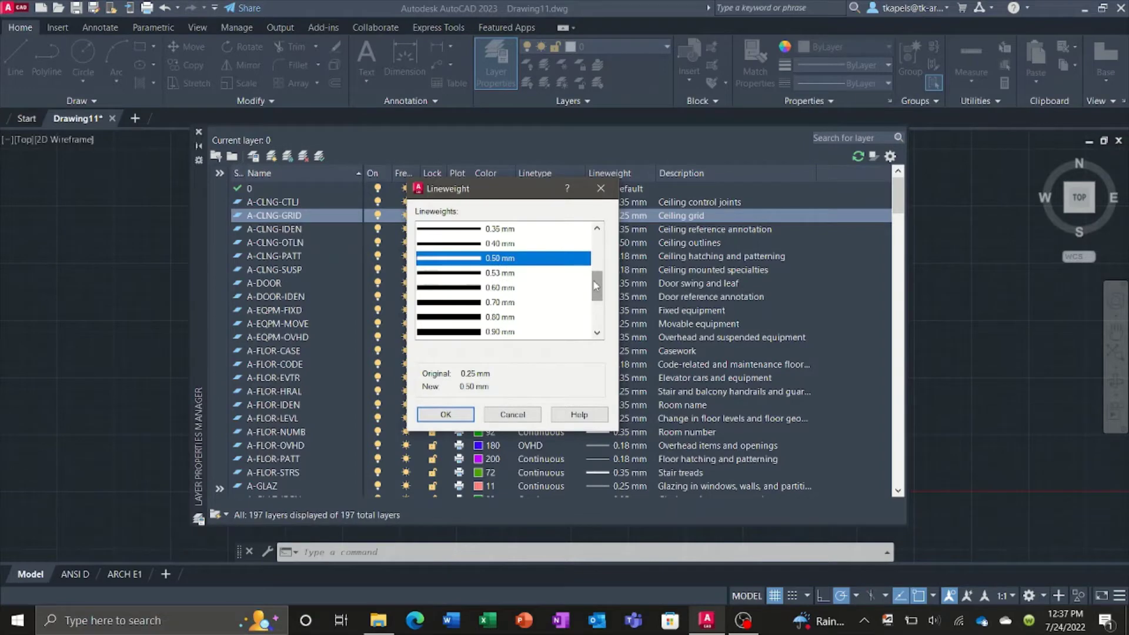
{"action": "left_click", "coordinate": [512, 303]}
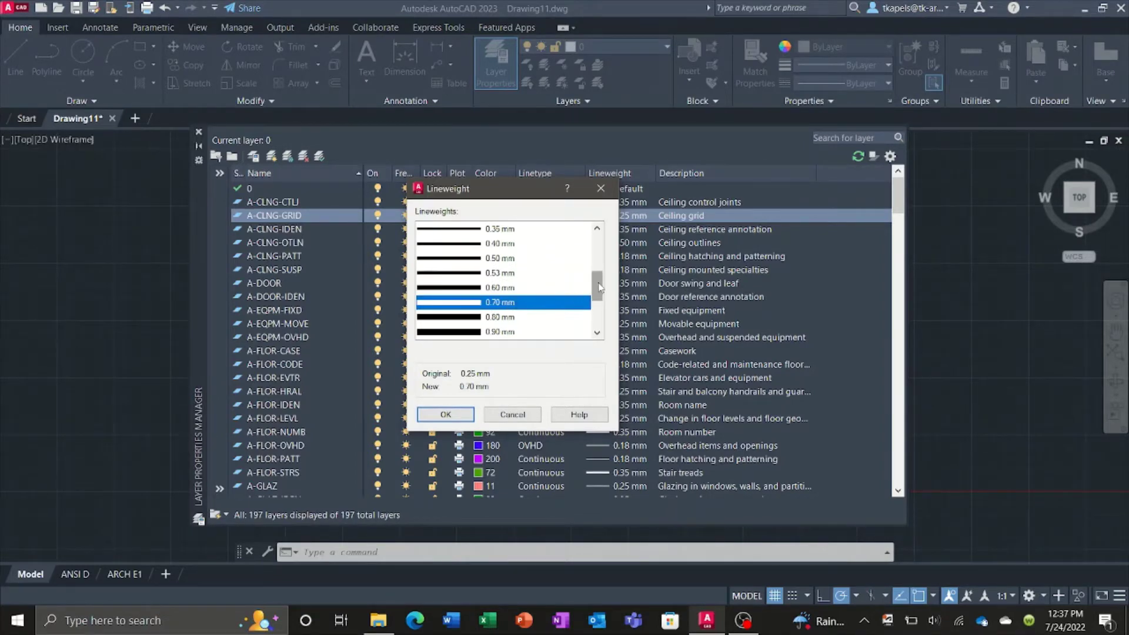
{"action": "left_click", "coordinate": [512, 414]}
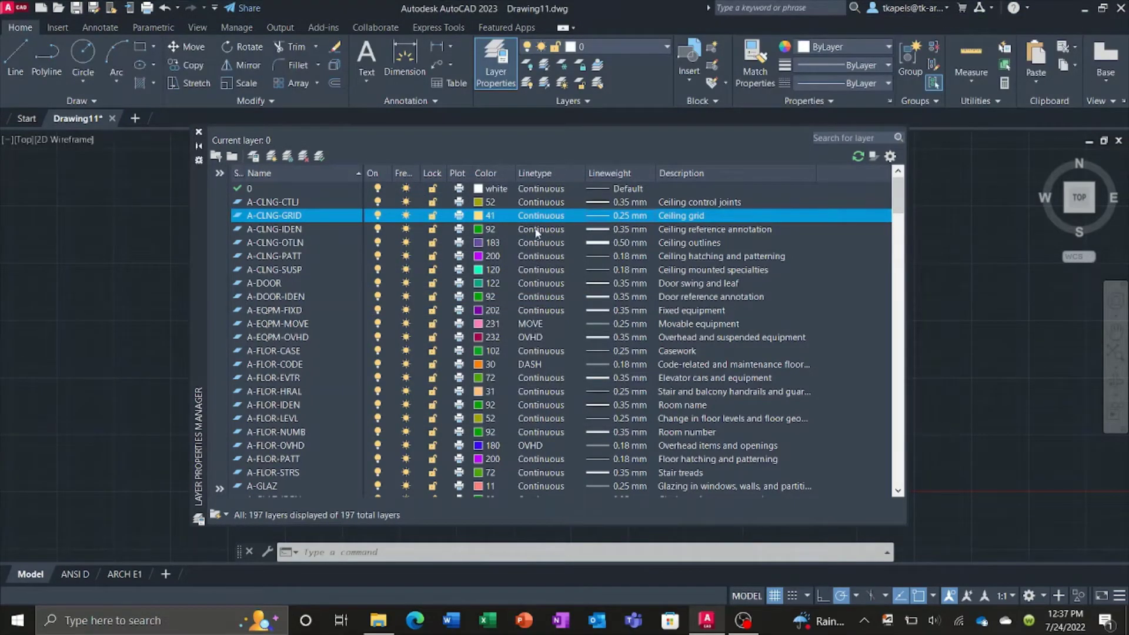
Scroll the layer list down to the A-ROOF layers.
{"action": "scroll", "coordinate": [539, 272], "scroll_direction": "down", "scroll_amount": 4}
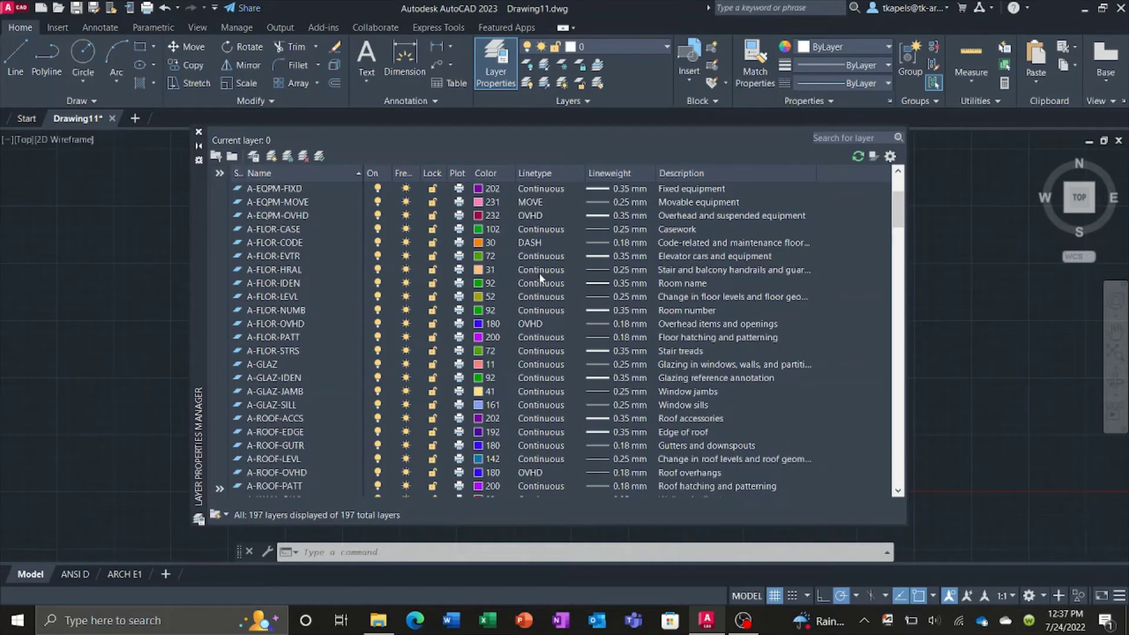
{"action": "scroll", "coordinate": [540, 281], "scroll_direction": "down", "scroll_amount": 3}
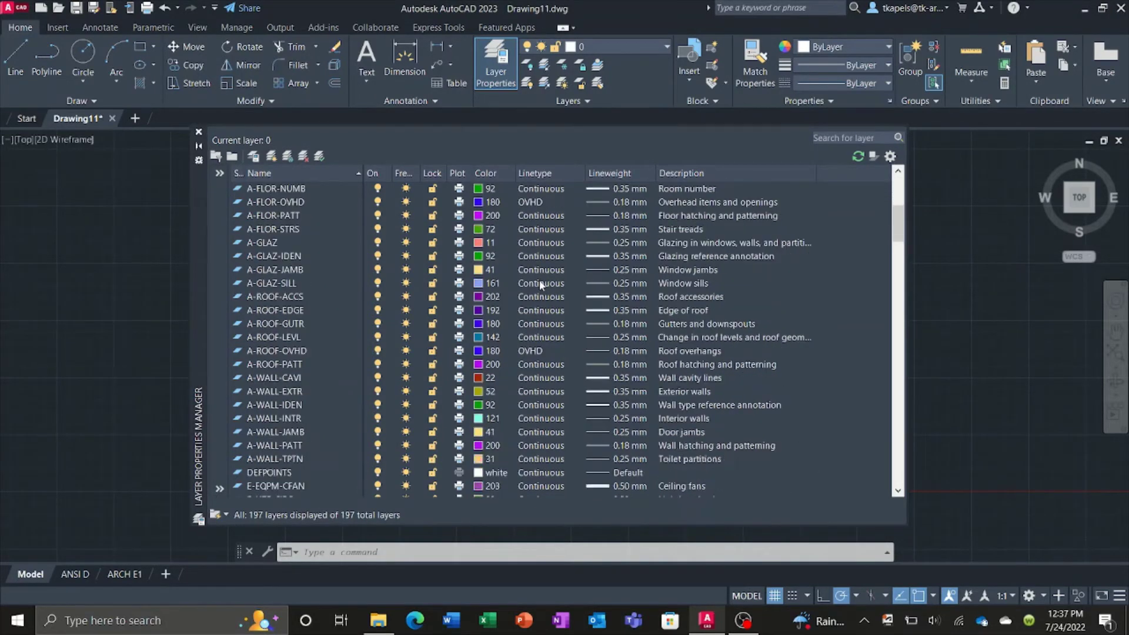
{"action": "scroll", "coordinate": [539, 281], "scroll_direction": "down", "scroll_amount": 1}
{"action": "scroll", "coordinate": [538, 281], "scroll_direction": "down", "scroll_amount": 1}
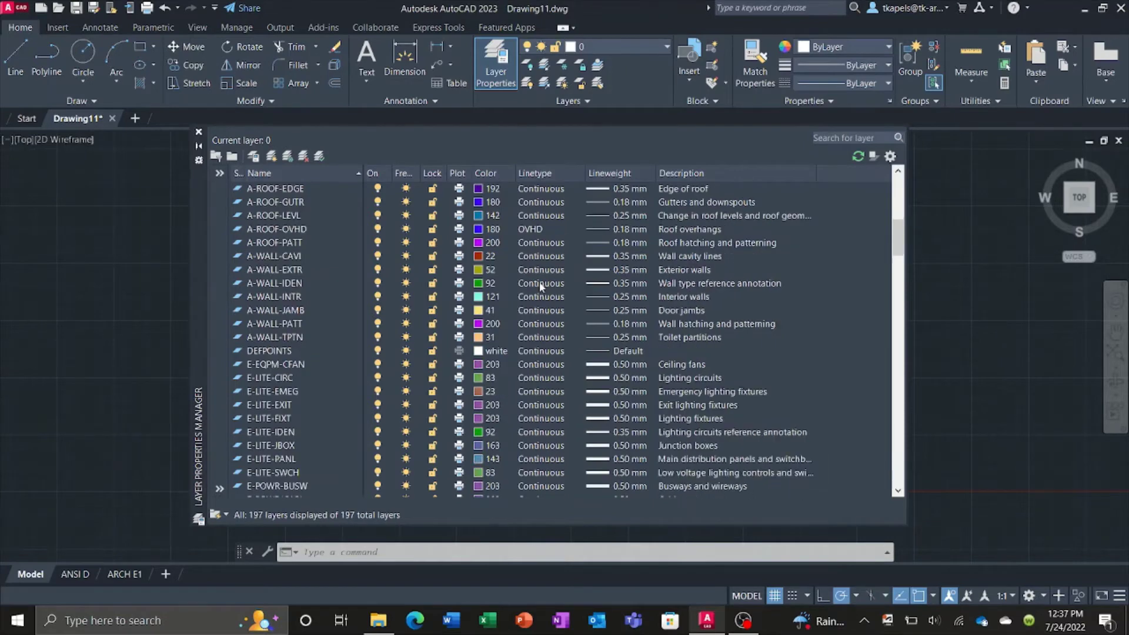
{"action": "scroll", "coordinate": [538, 281], "scroll_direction": "up", "scroll_amount": 1}
{"action": "left_click", "coordinate": [533, 270]}
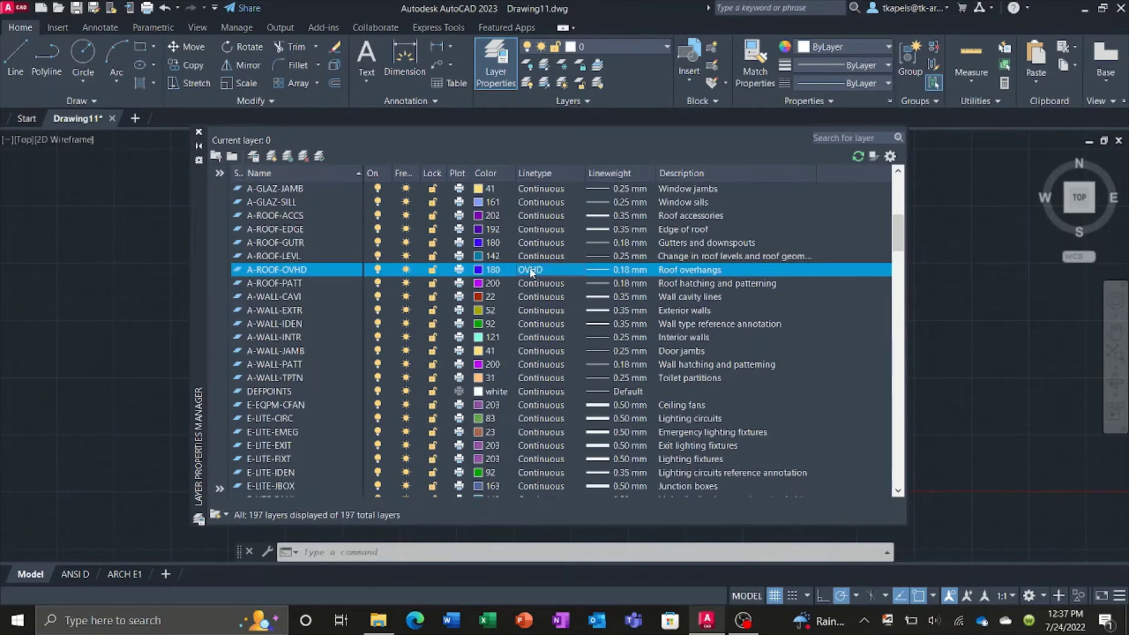
{"action": "left_click_drag", "start_coordinate": [520, 215], "coordinate": [512, 187]}
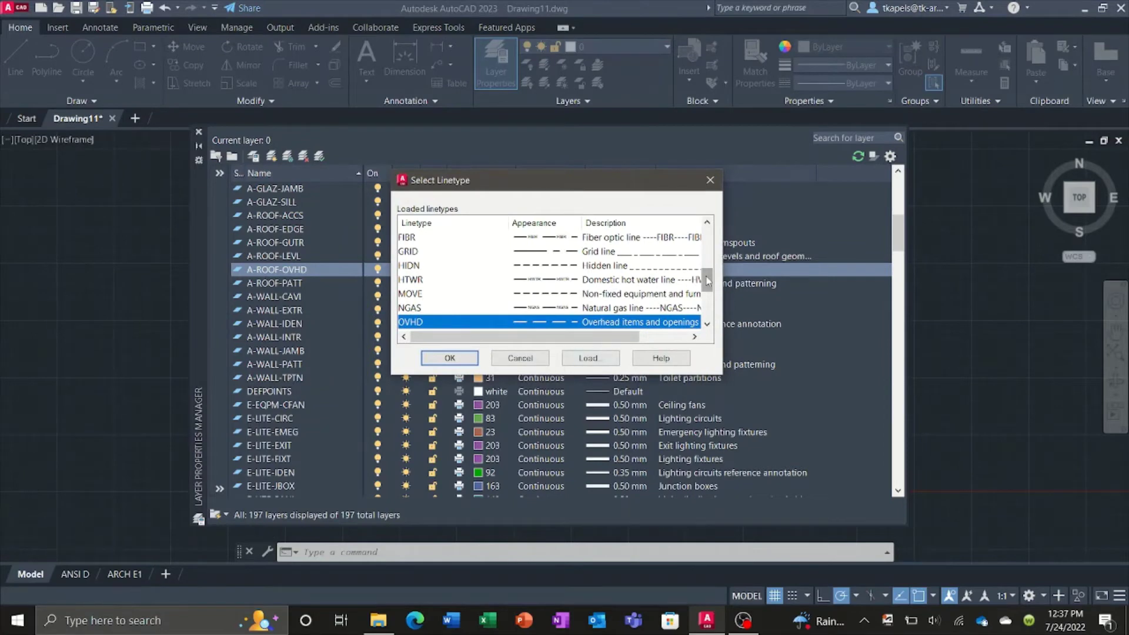
{"action": "scroll", "coordinate": [669, 280], "scroll_direction": "up", "scroll_amount": 5}
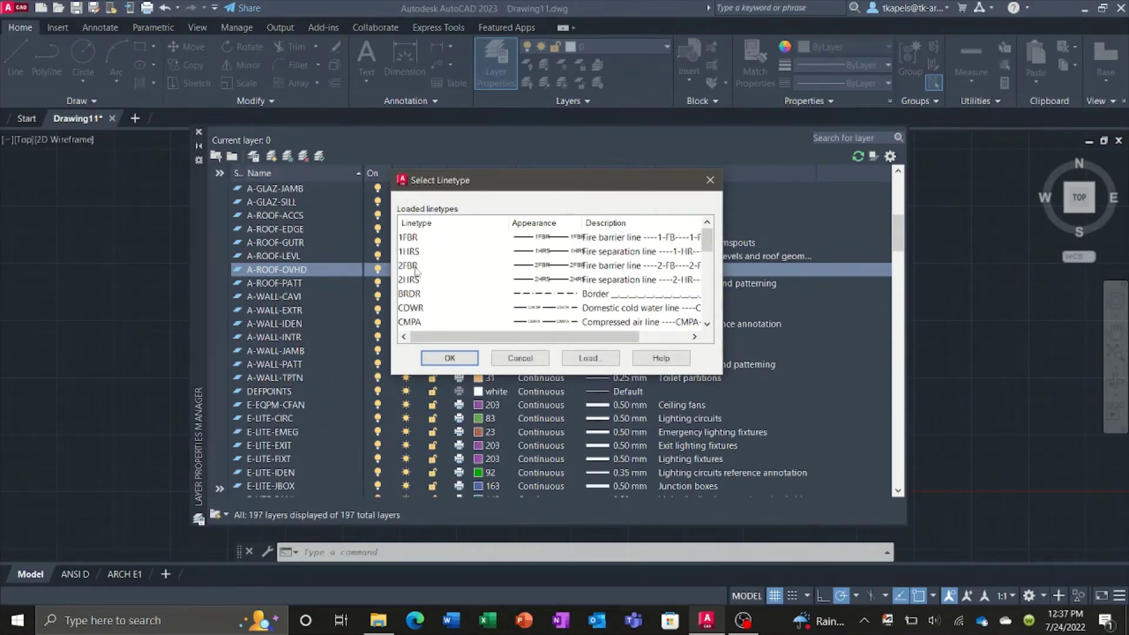
{"action": "scroll", "coordinate": [425, 297], "scroll_direction": "down", "scroll_amount": 1}
{"action": "scroll", "coordinate": [425, 298], "scroll_direction": "down", "scroll_amount": 1}
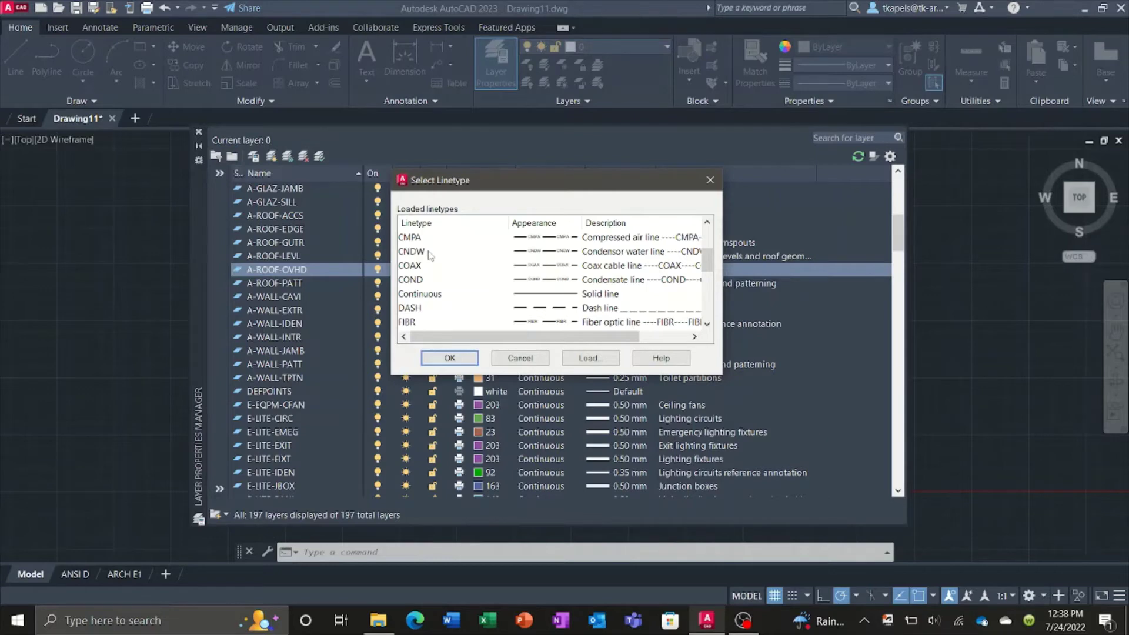
{"action": "key", "text": "o"}
{"action": "scroll", "coordinate": [430, 256], "scroll_direction": "down", "scroll_amount": 1}
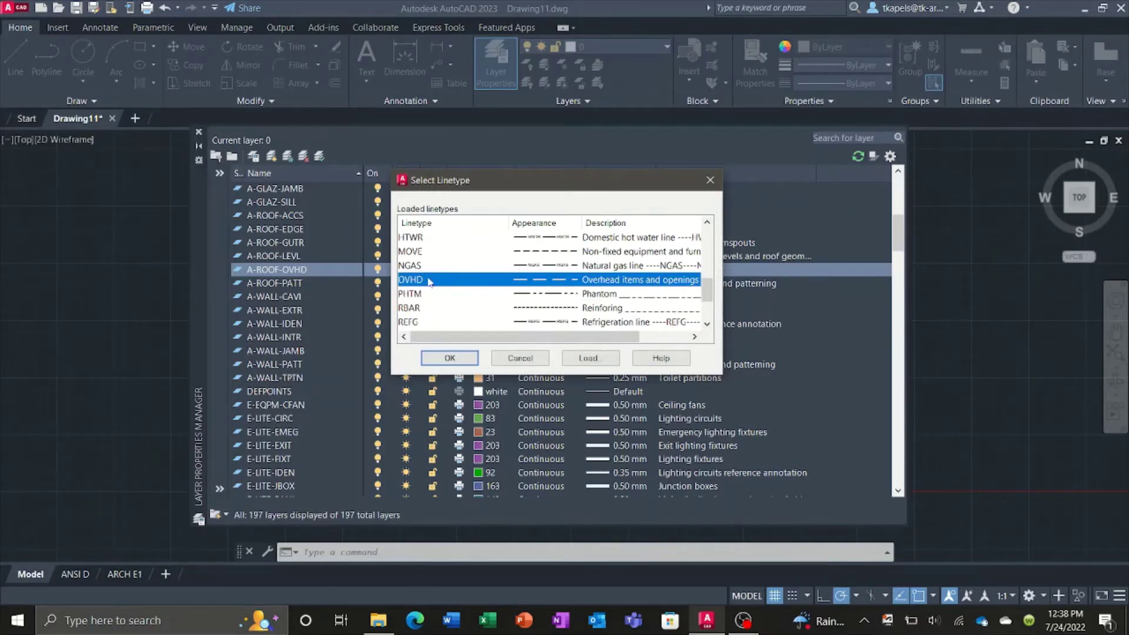
{"action": "scroll", "coordinate": [433, 285], "scroll_direction": "down", "scroll_amount": 2}
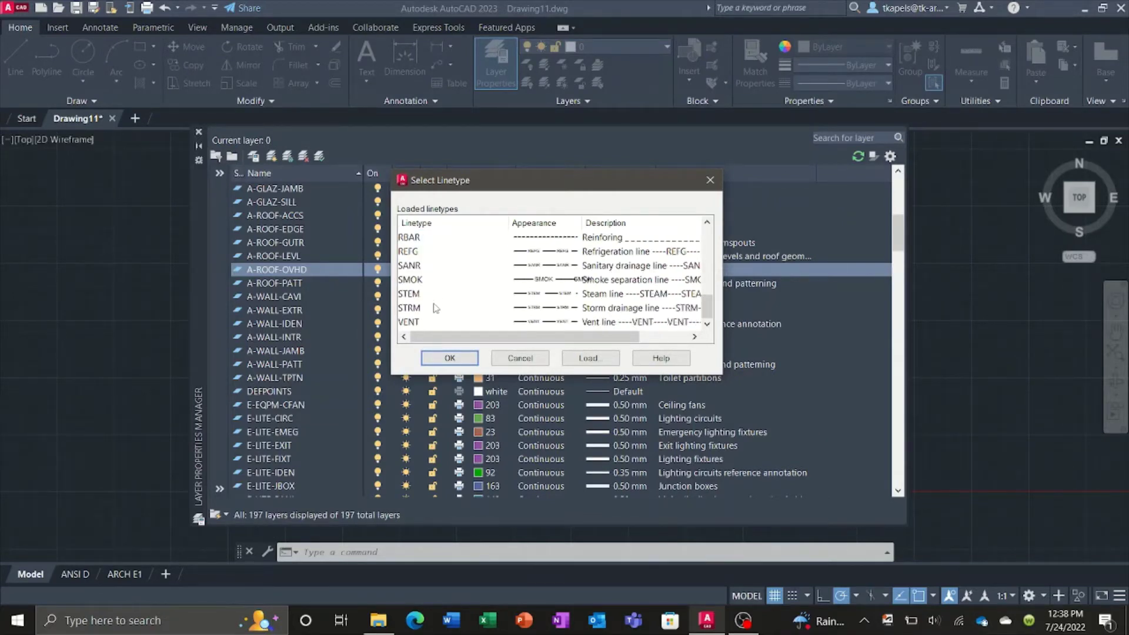
{"action": "scroll", "coordinate": [436, 308], "scroll_direction": "up", "scroll_amount": 3}
{"action": "left_click", "coordinate": [515, 358]}
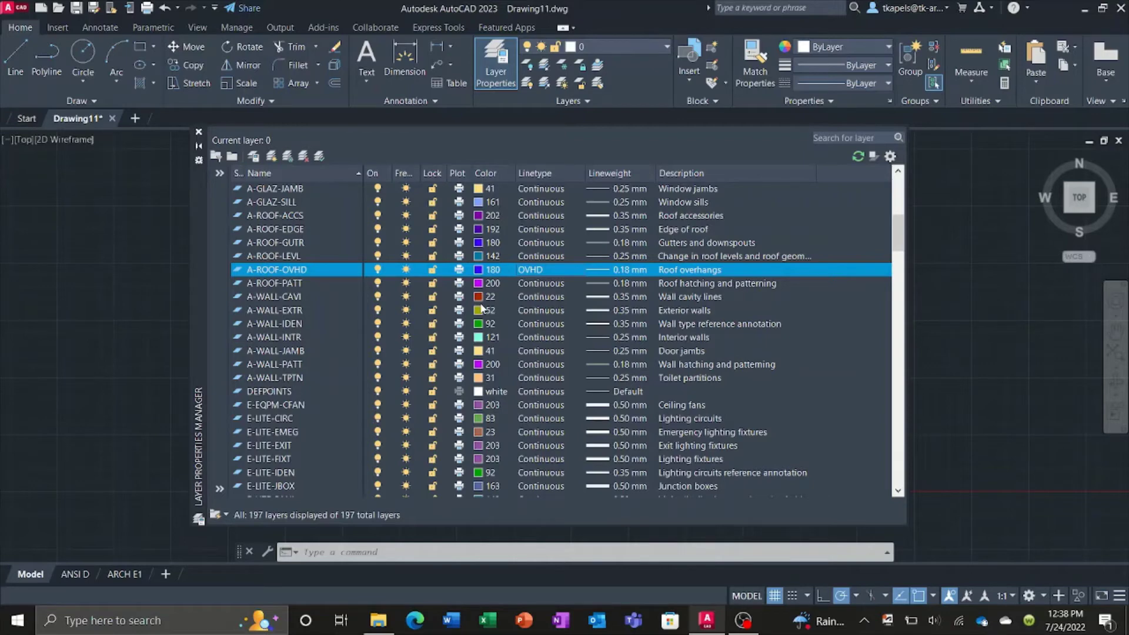
Scroll further down the layer list and close the Layer Properties Manager.
{"action": "scroll", "coordinate": [482, 299], "scroll_direction": "down", "scroll_amount": 7}
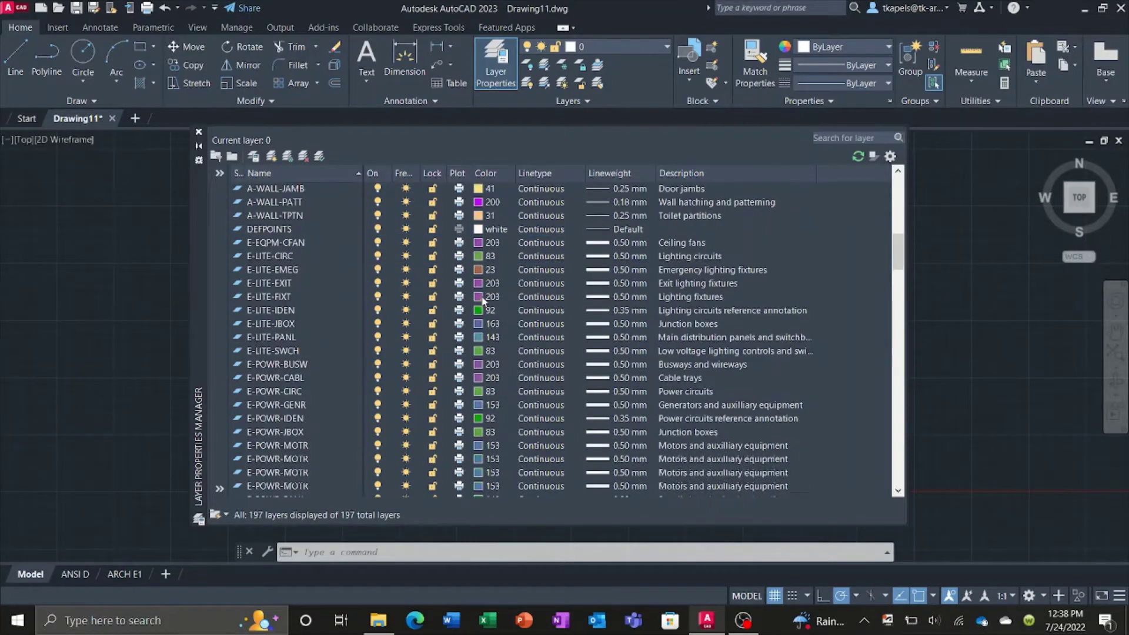
{"action": "scroll", "coordinate": [482, 299], "scroll_direction": "down", "scroll_amount": 6}
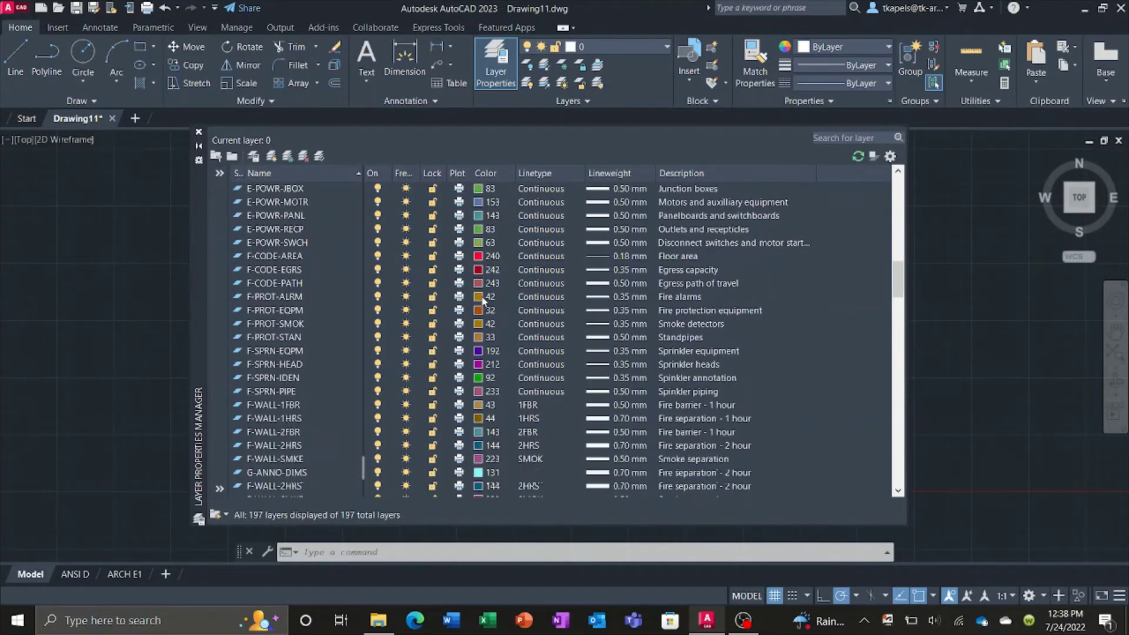
{"action": "scroll", "coordinate": [482, 299], "scroll_direction": "down", "scroll_amount": 13}
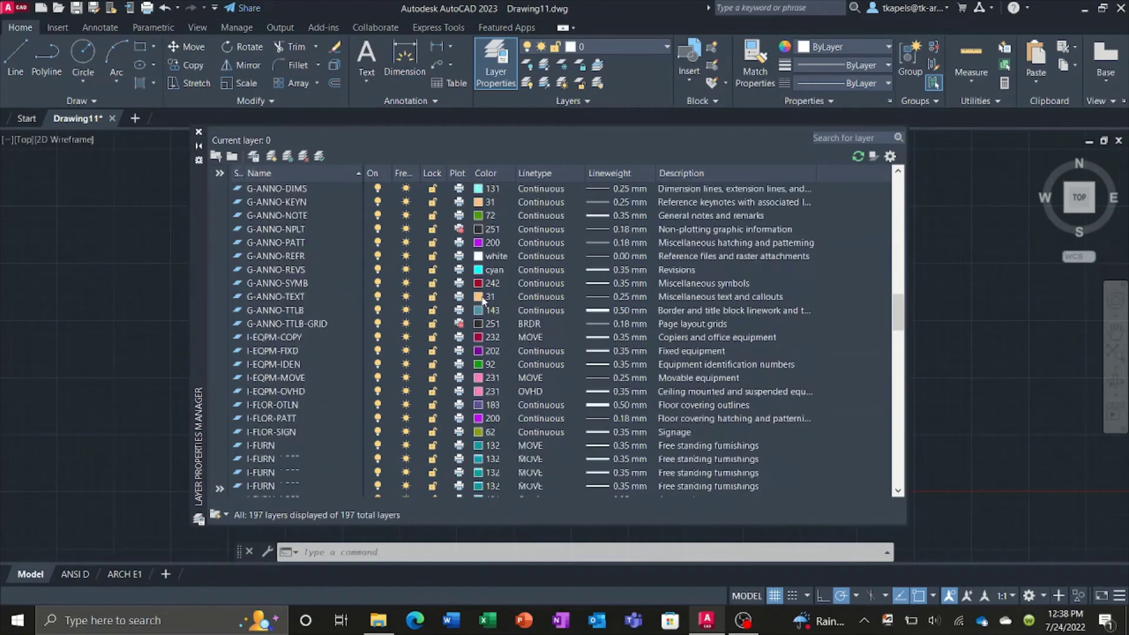
{"action": "scroll", "coordinate": [482, 301], "scroll_direction": "down", "scroll_amount": 3}
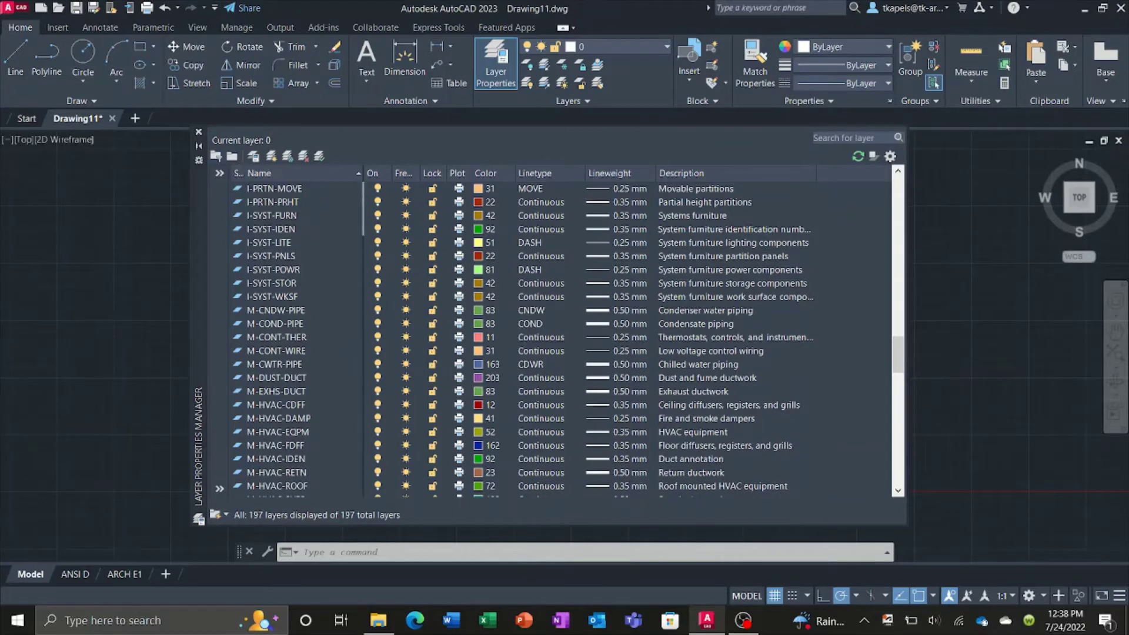
{"action": "left_click", "coordinate": [199, 134]}
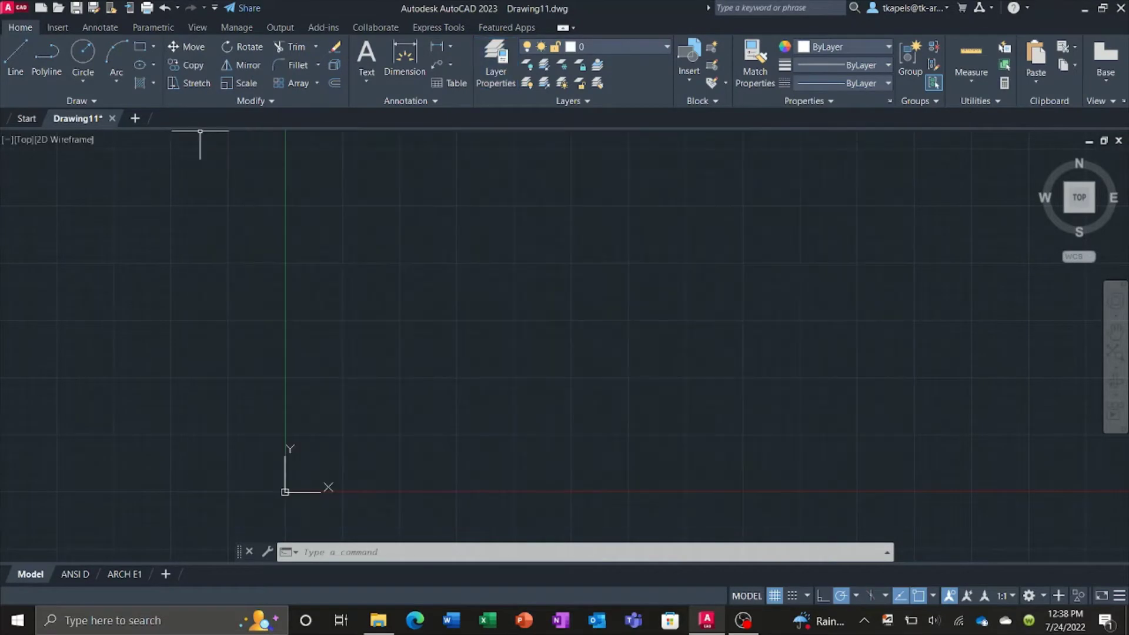
Close Drawing11 without saving and bring the TEMPLATES folder in File Explorer forward.
{"action": "left_click", "coordinate": [112, 119]}
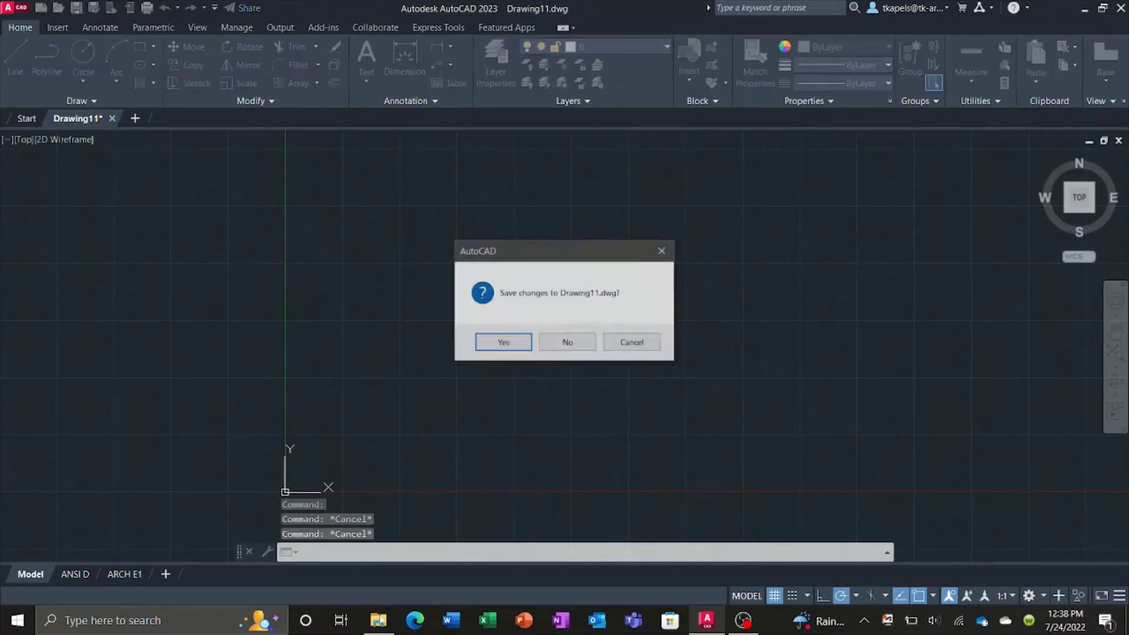
{"action": "left_click", "coordinate": [568, 343]}
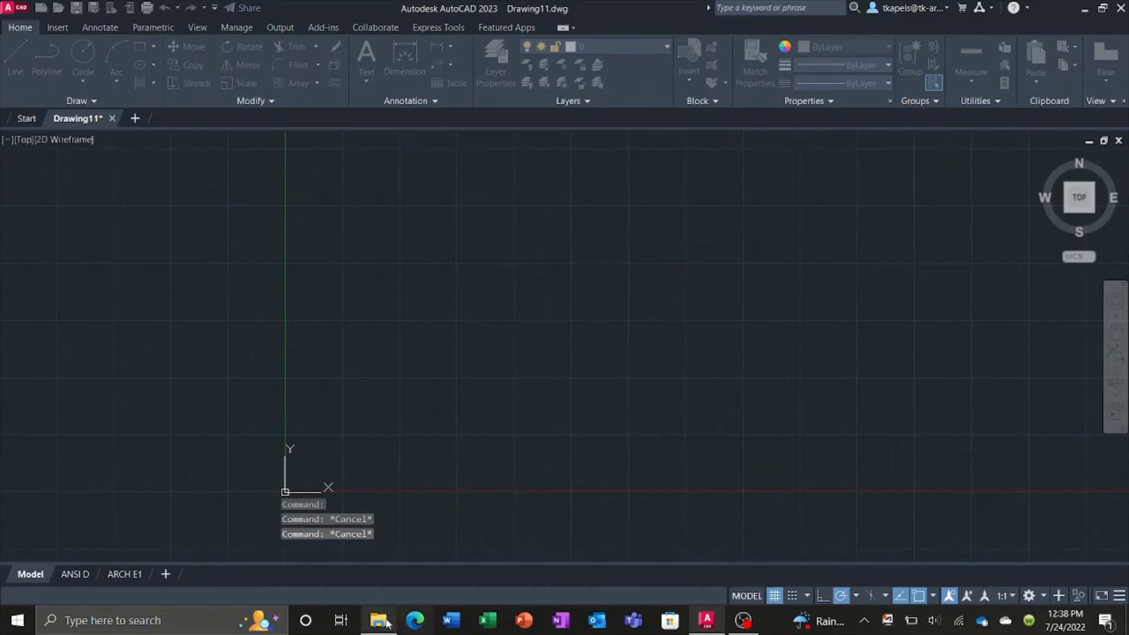
{"action": "left_click", "coordinate": [378, 620]}
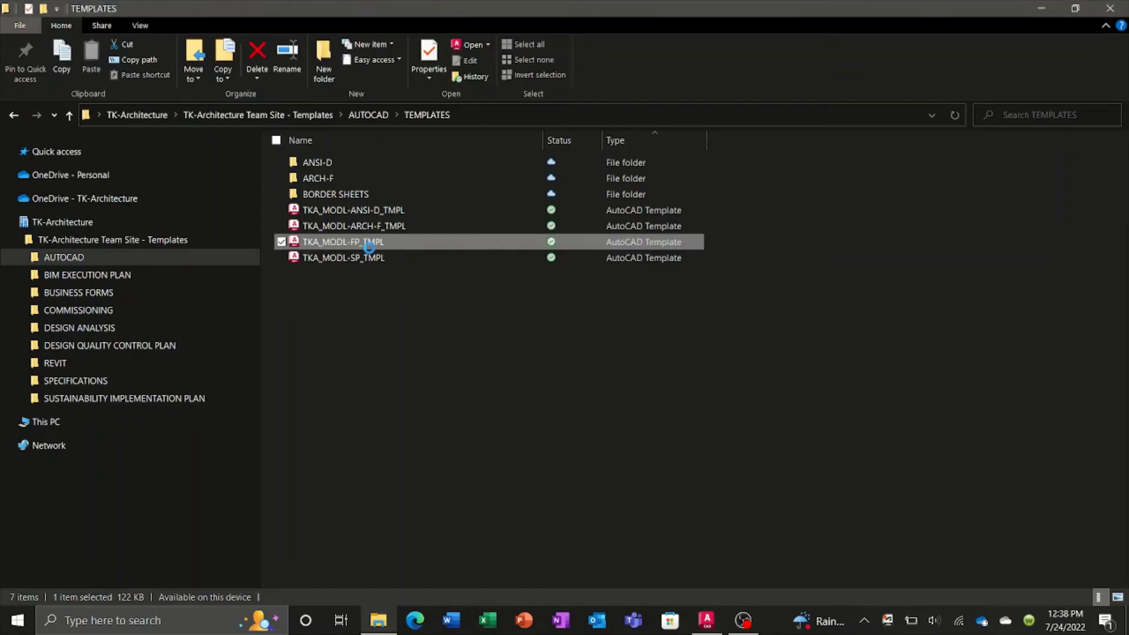
Open new drawing Drawing12 from the TKA_MODL-SP_TMPL template.
{"action": "left_click", "coordinate": [346, 259]}
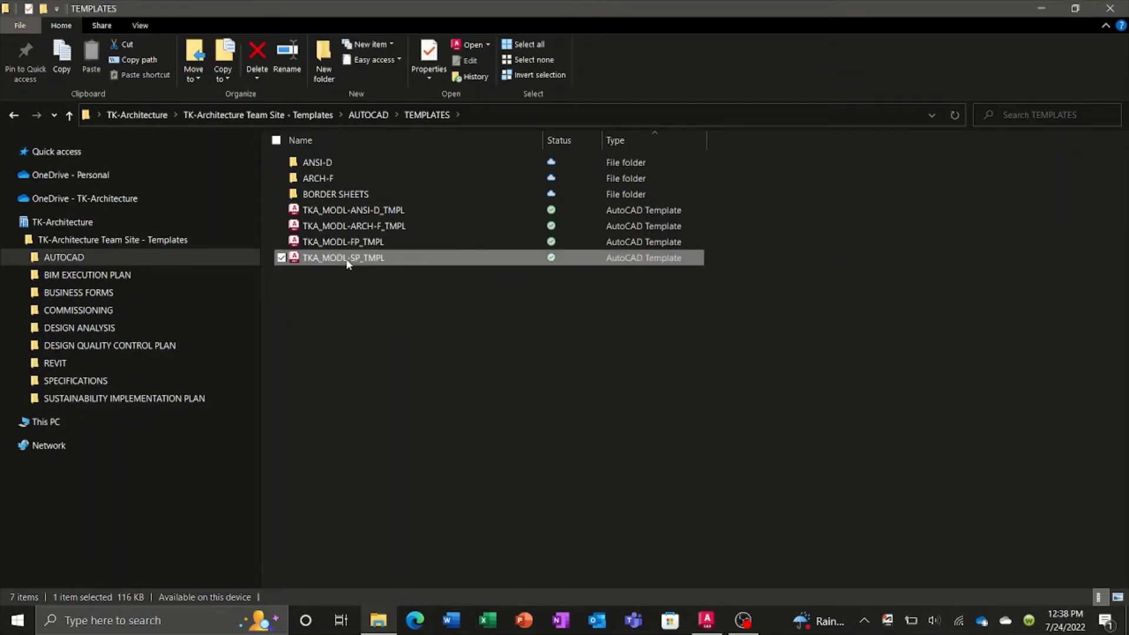
{"action": "double_click", "coordinate": [346, 259]}
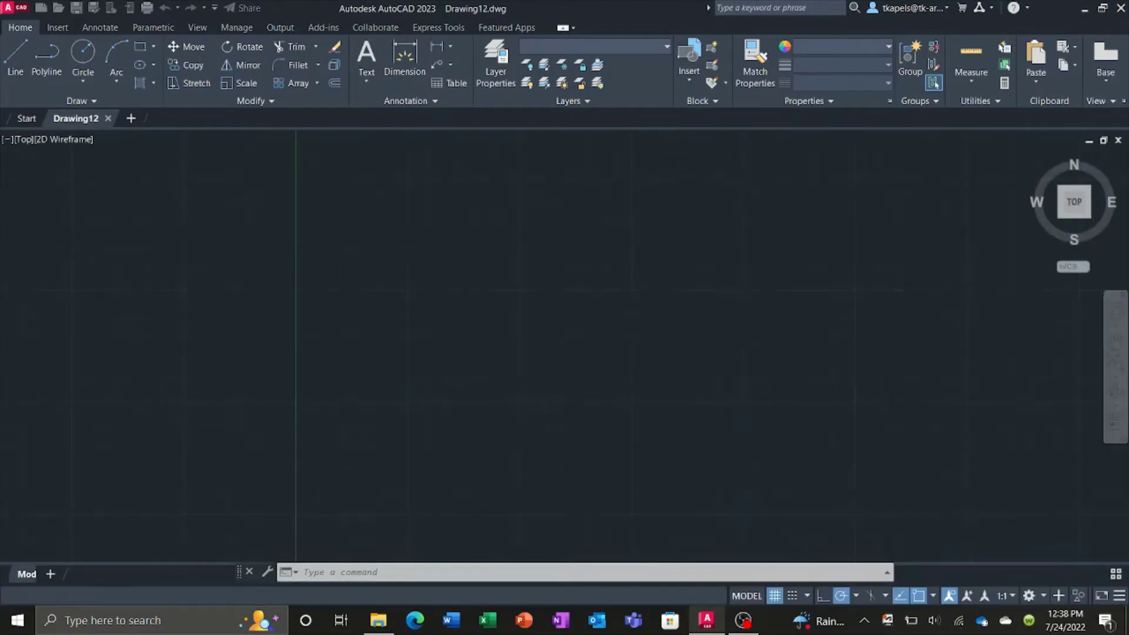
{"action": "left_click", "coordinate": [668, 47]}
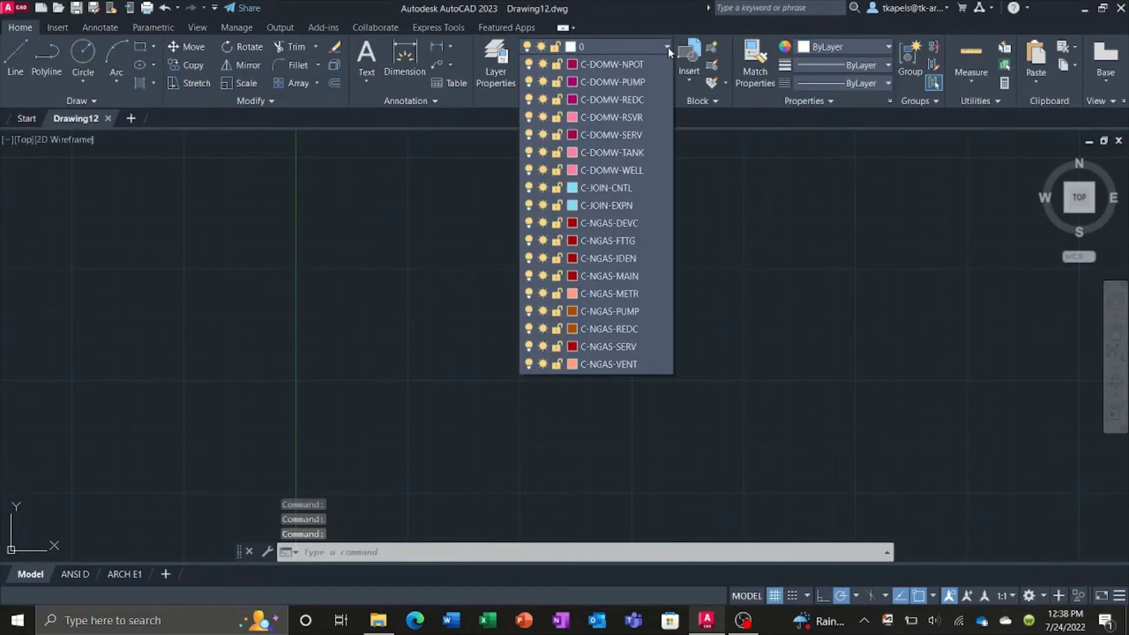
{"action": "left_click_drag", "start_coordinate": [669, 88], "coordinate": [700, 165]}
{"action": "left_click", "coordinate": [725, 192]}
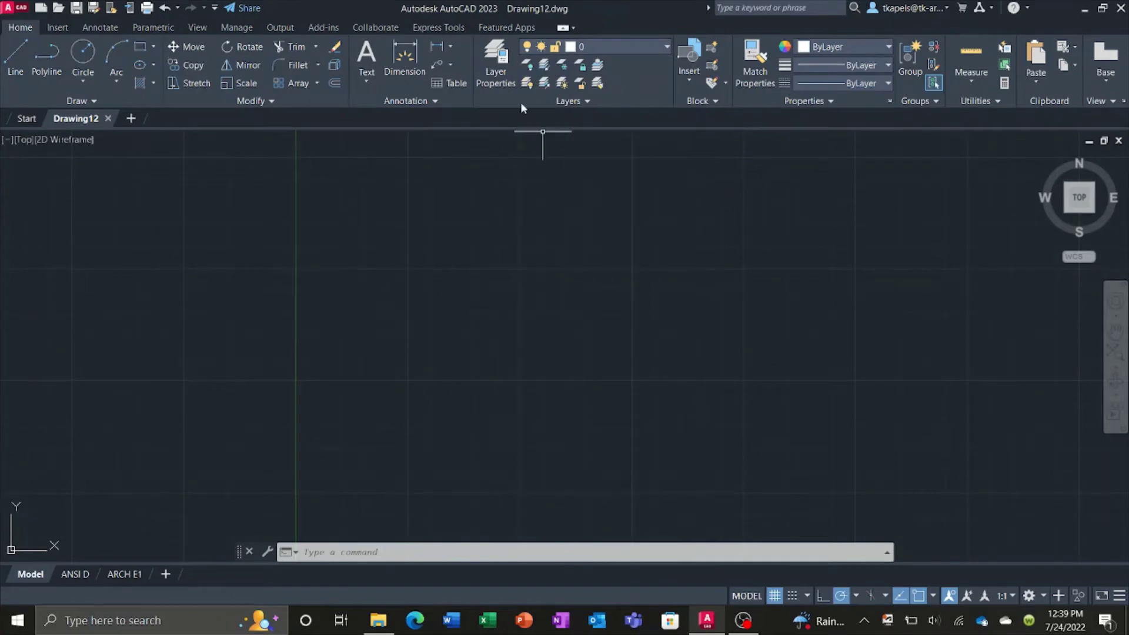
{"action": "left_click", "coordinate": [493, 74]}
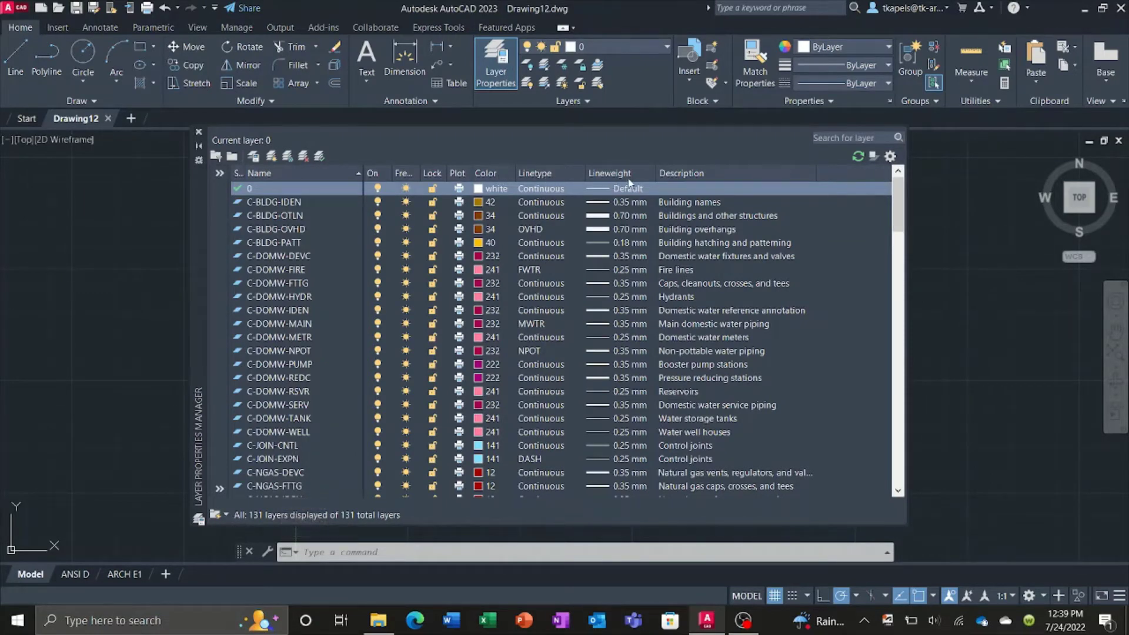
{"action": "scroll", "coordinate": [622, 221], "scroll_direction": "down", "scroll_amount": 5}
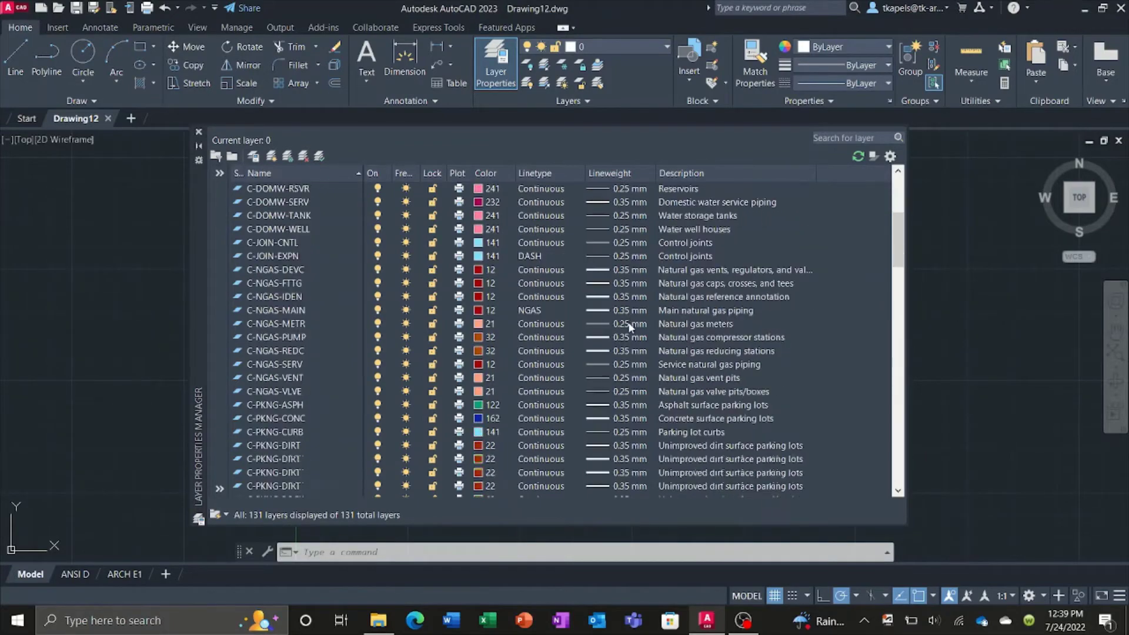
{"action": "scroll", "coordinate": [684, 206], "scroll_direction": "down", "scroll_amount": 12}
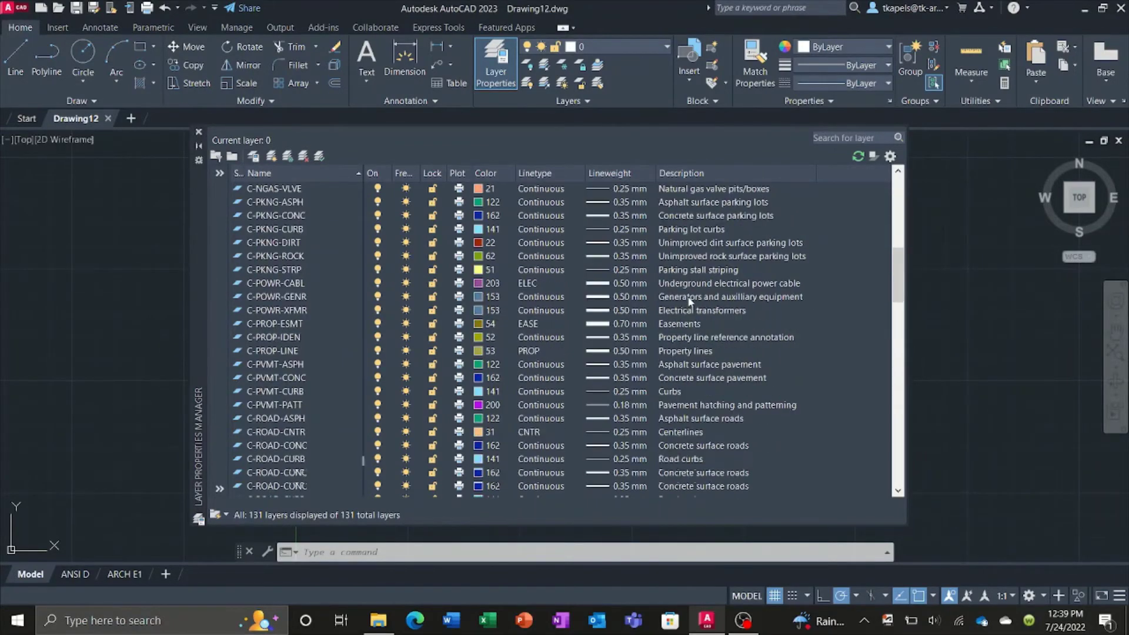
{"action": "scroll", "coordinate": [690, 305], "scroll_direction": "down", "scroll_amount": 9}
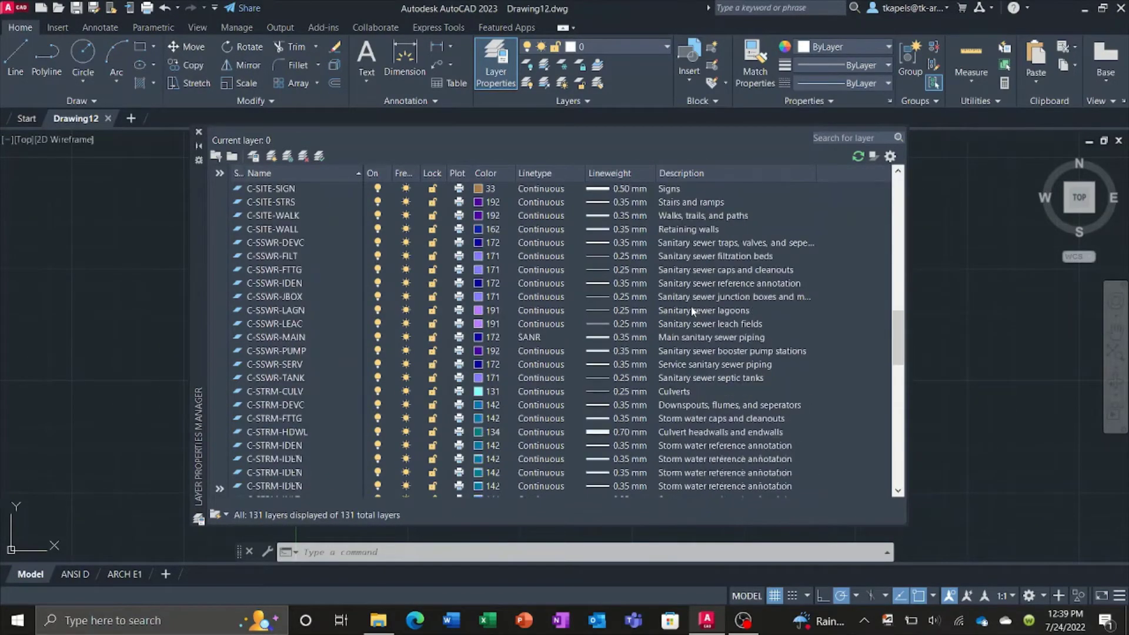
{"action": "left_click", "coordinate": [199, 132]}
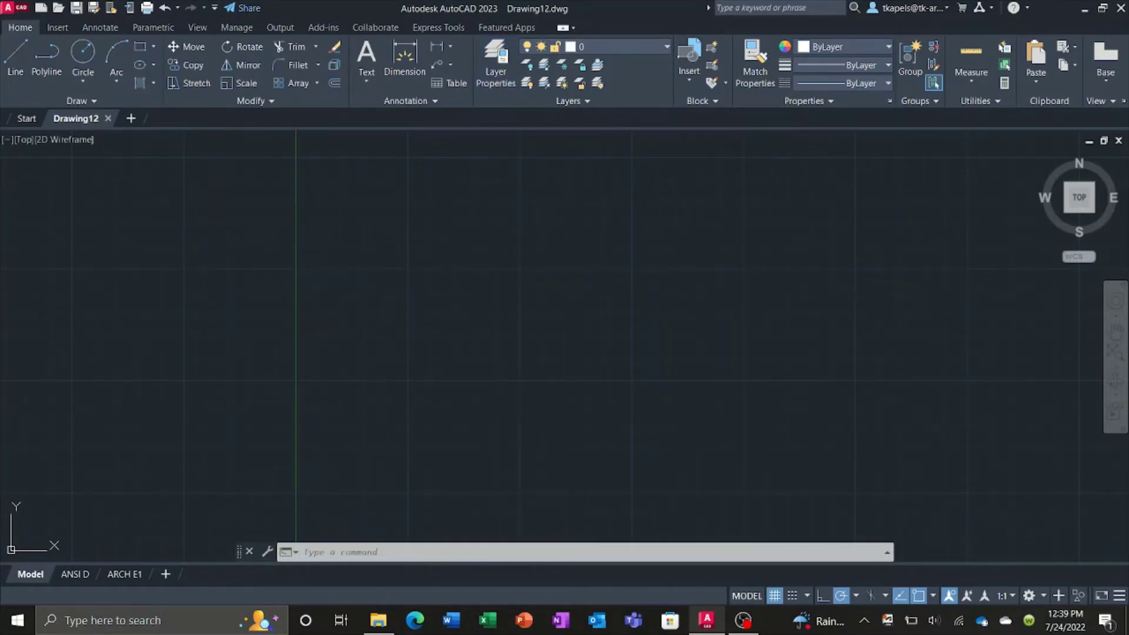
{"action": "key", "text": "Return"}
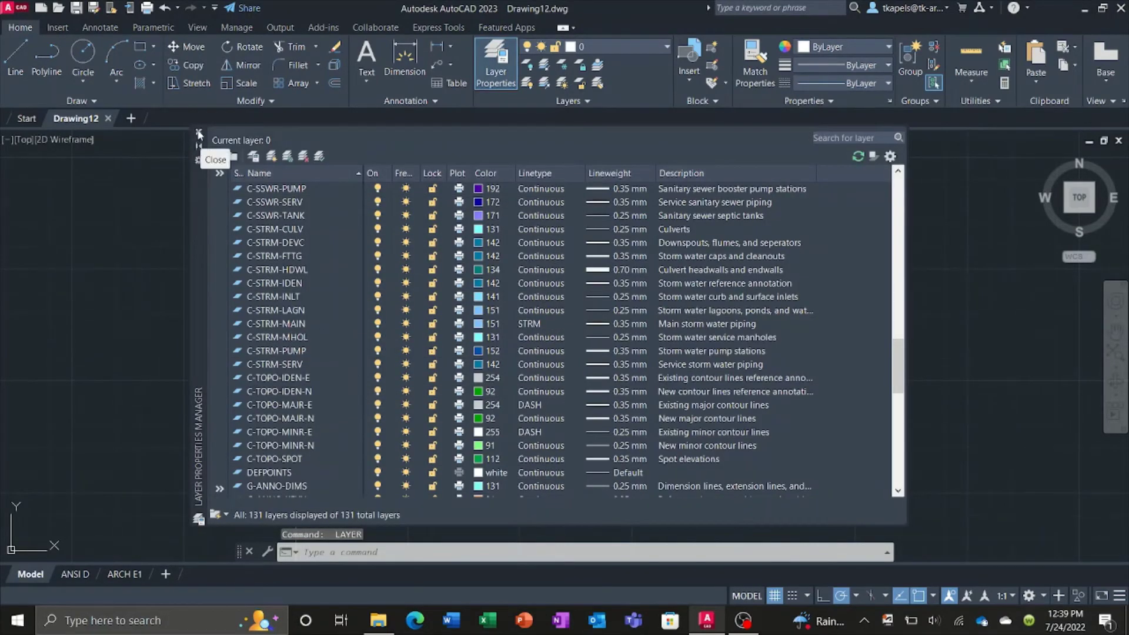
{"action": "left_click", "coordinate": [199, 132]}
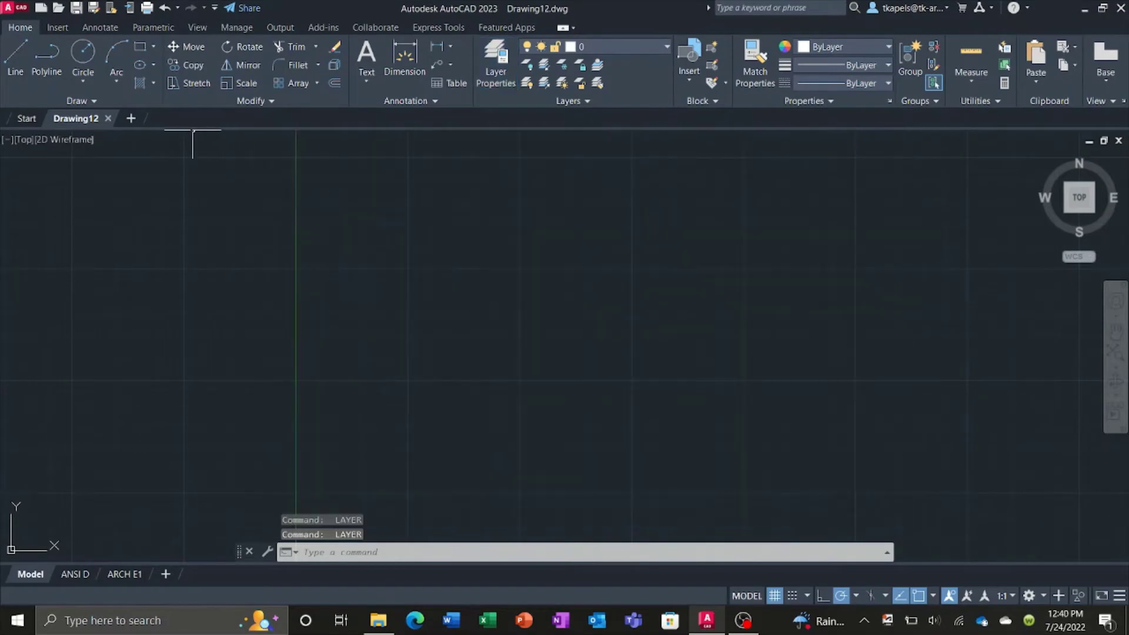
Close Drawing12 and return to the TEMPLATES folder holding the four TKA_MODL templates.
{"action": "left_click", "coordinate": [110, 118]}
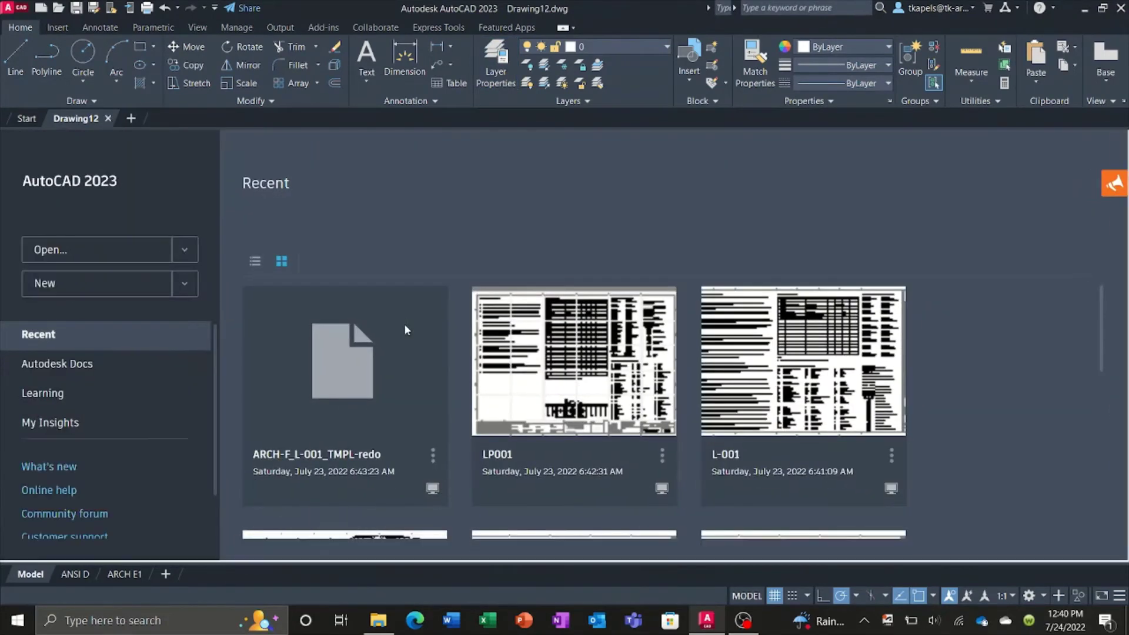
{"action": "left_click", "coordinate": [378, 620]}
{"action": "double_click", "coordinate": [483, 257]}
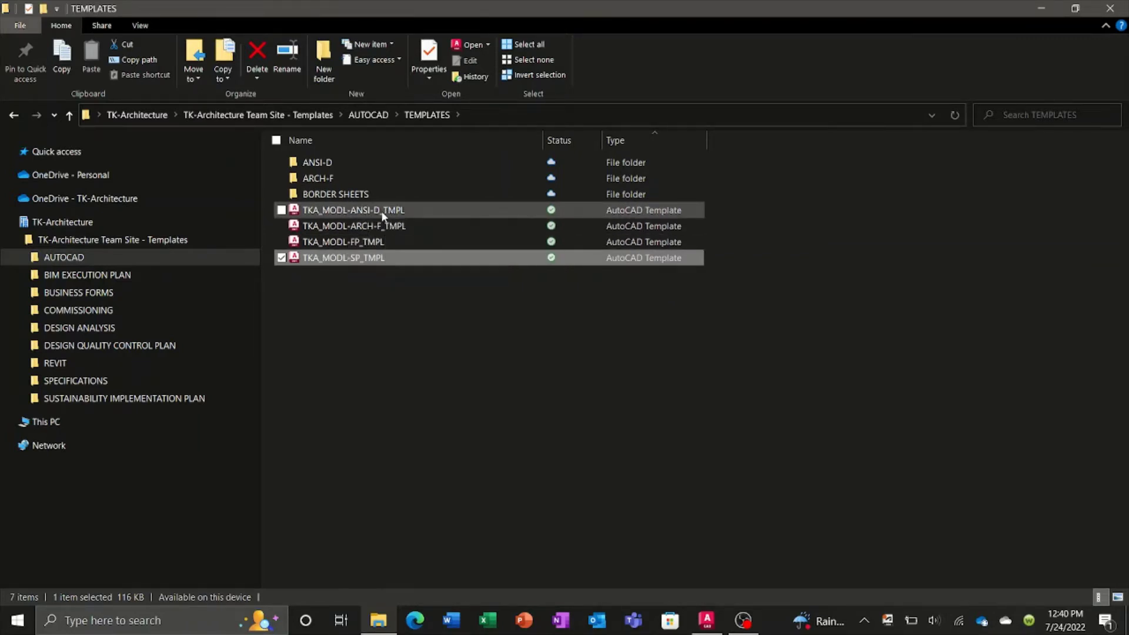
Create Drawing13 from the TKA_MODL-ANSI-D_TMPL template.
{"action": "double_click", "coordinate": [341, 210]}
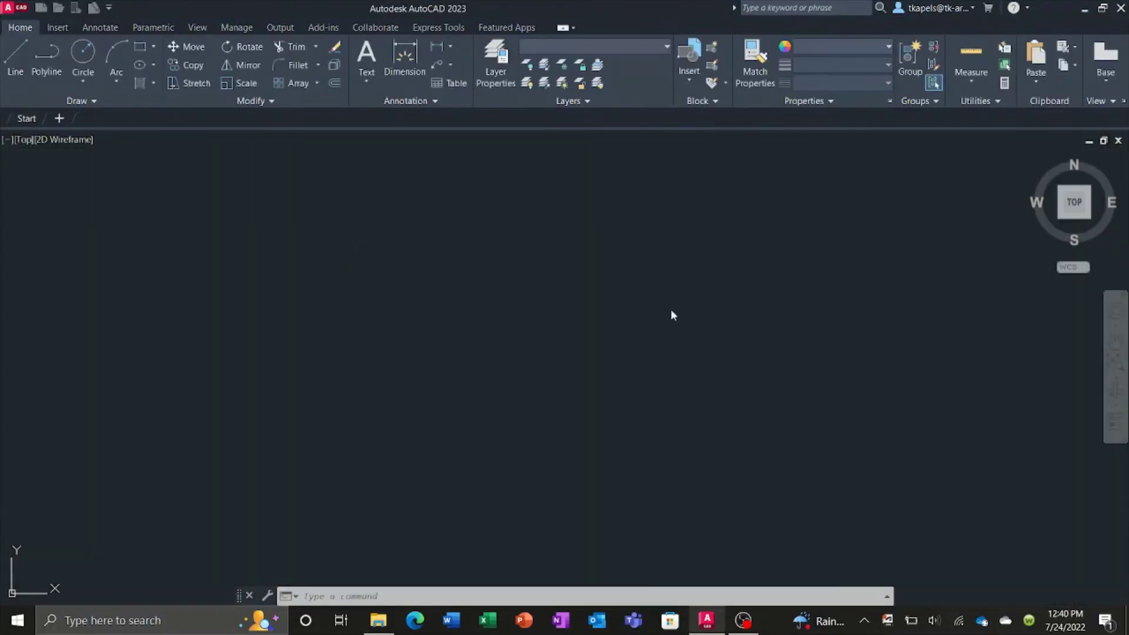
Zoom to extents, then zoom in on the 1/4" and 1/8" = 1'-0" scale grids.
{"action": "left_click", "coordinate": [1116, 354]}
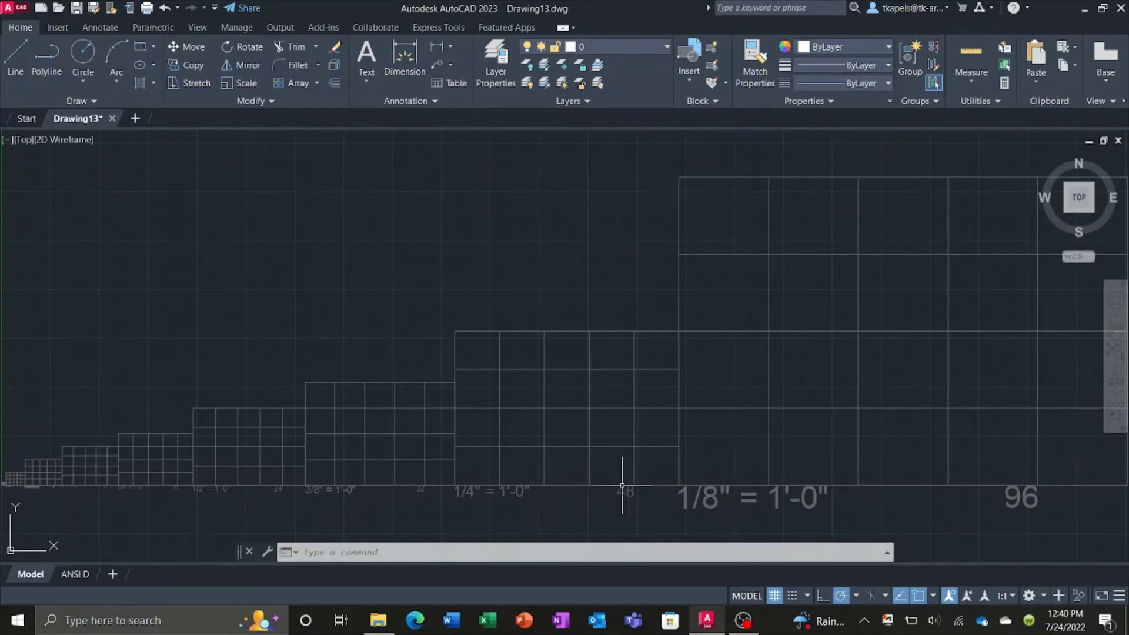
{"action": "scroll", "coordinate": [459, 421], "scroll_direction": "down", "scroll_amount": 1}
{"action": "scroll", "coordinate": [908, 428], "scroll_direction": "up", "scroll_amount": 2}
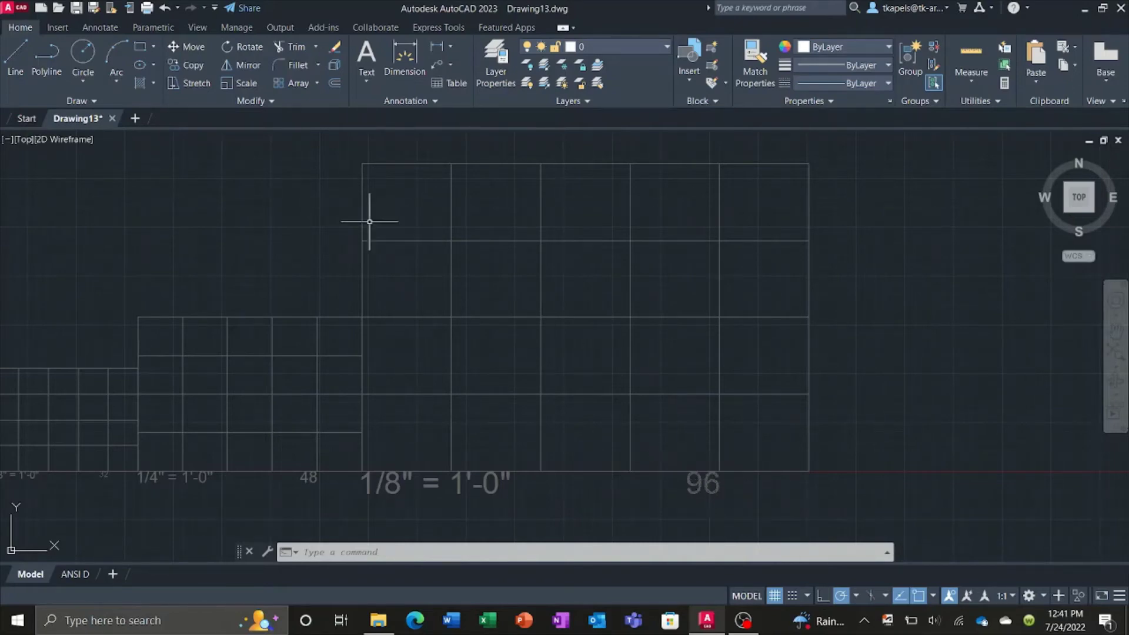
Review the Standard and TKA_01–TKA_16 dimension styles on the Annotate tab, keeping Standard current.
{"action": "left_click", "coordinate": [100, 25]}
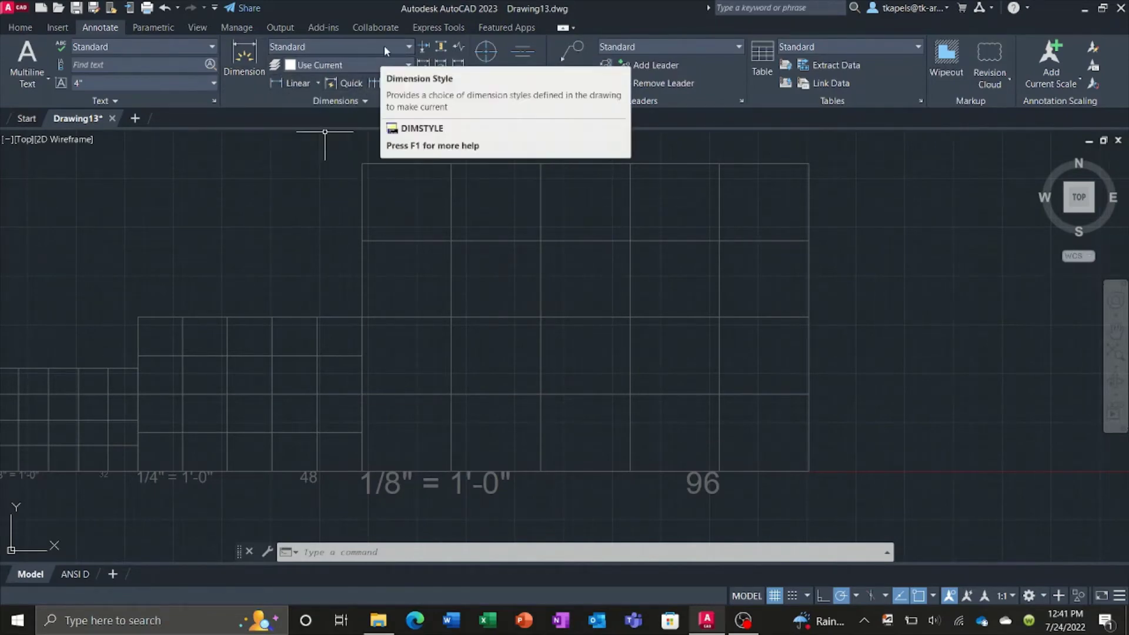
{"action": "left_click", "coordinate": [409, 47]}
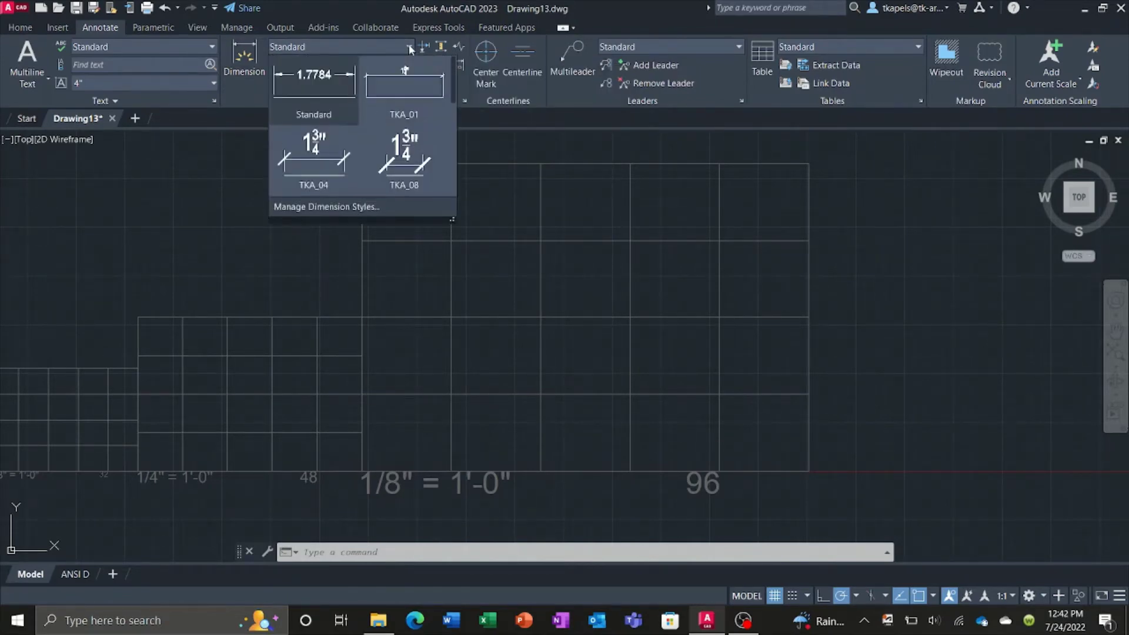
{"action": "scroll", "coordinate": [388, 118], "scroll_direction": "down", "scroll_amount": 2}
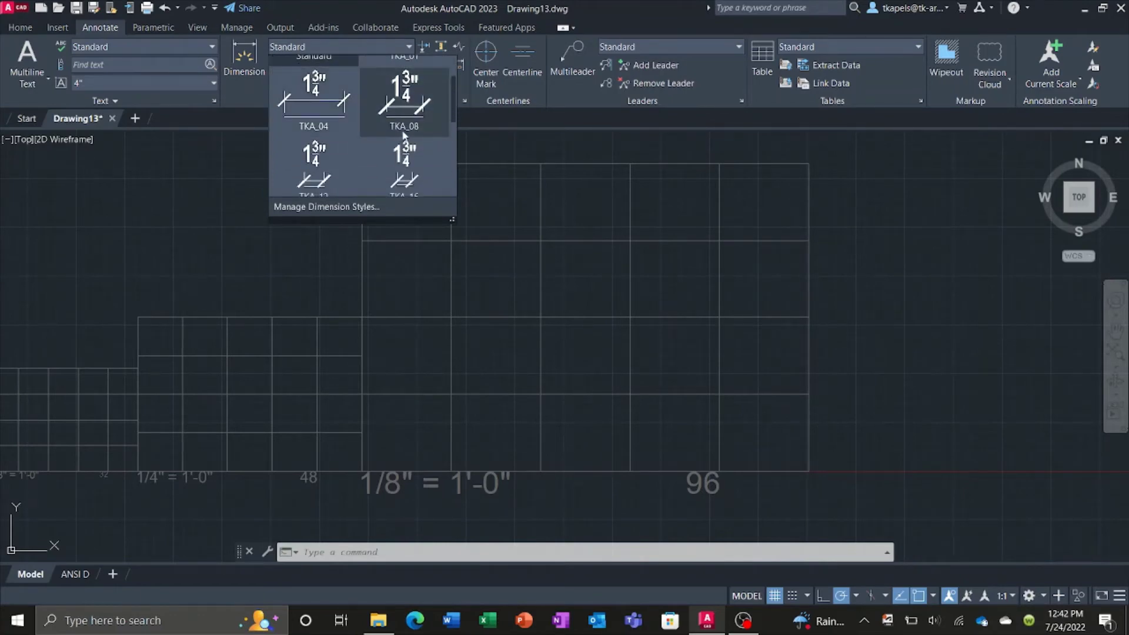
{"action": "scroll", "coordinate": [403, 127], "scroll_direction": "down", "scroll_amount": 1}
{"action": "scroll", "coordinate": [418, 120], "scroll_direction": "down", "scroll_amount": 2}
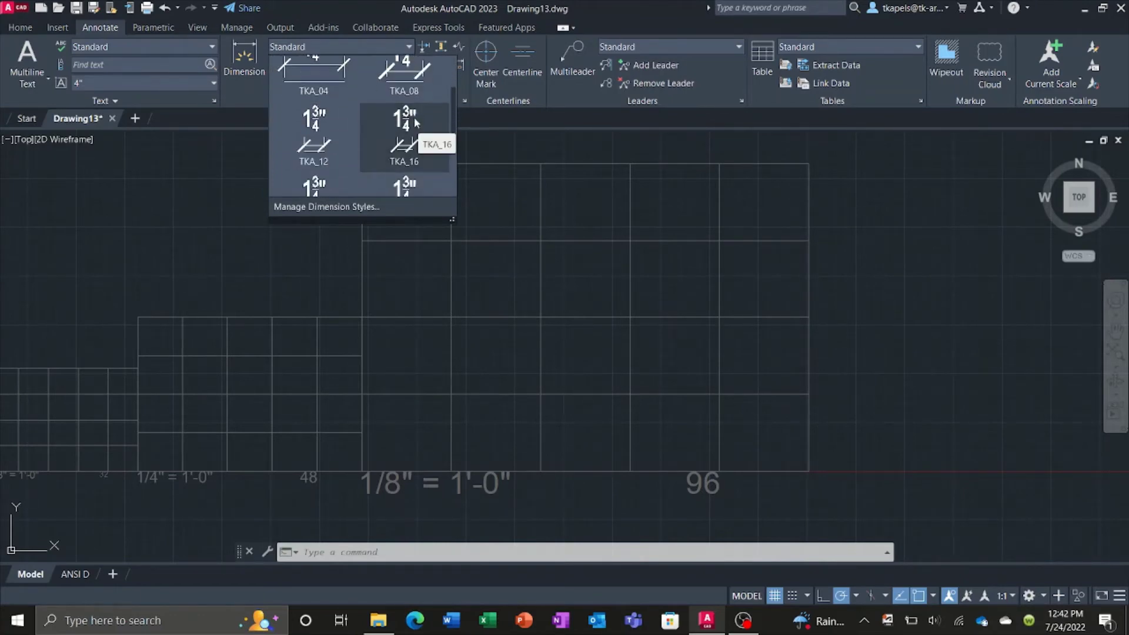
{"action": "key", "text": "Escape"}
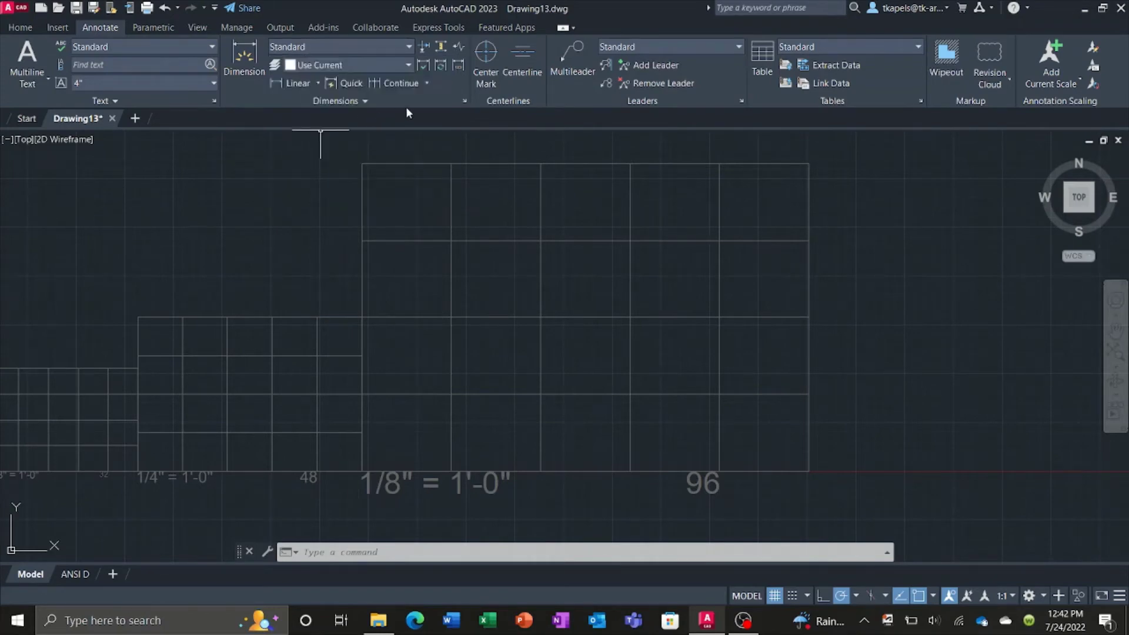
{"action": "left_click", "coordinate": [464, 101]}
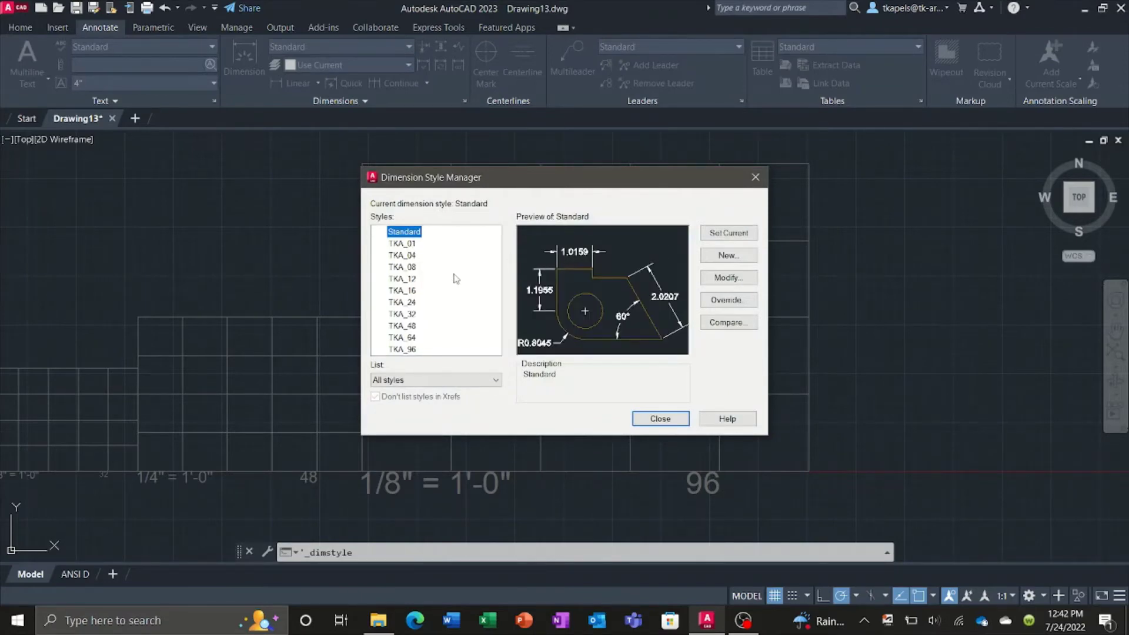
{"action": "left_click", "coordinate": [414, 338]}
{"action": "left_click", "coordinate": [413, 326]}
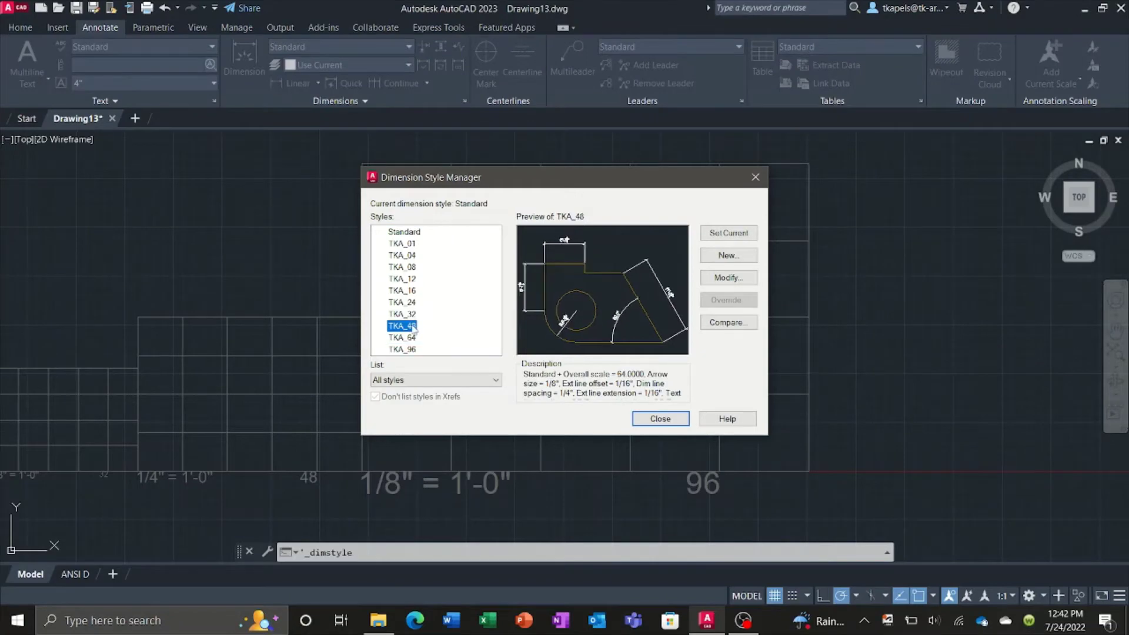
{"action": "left_click", "coordinate": [414, 314]}
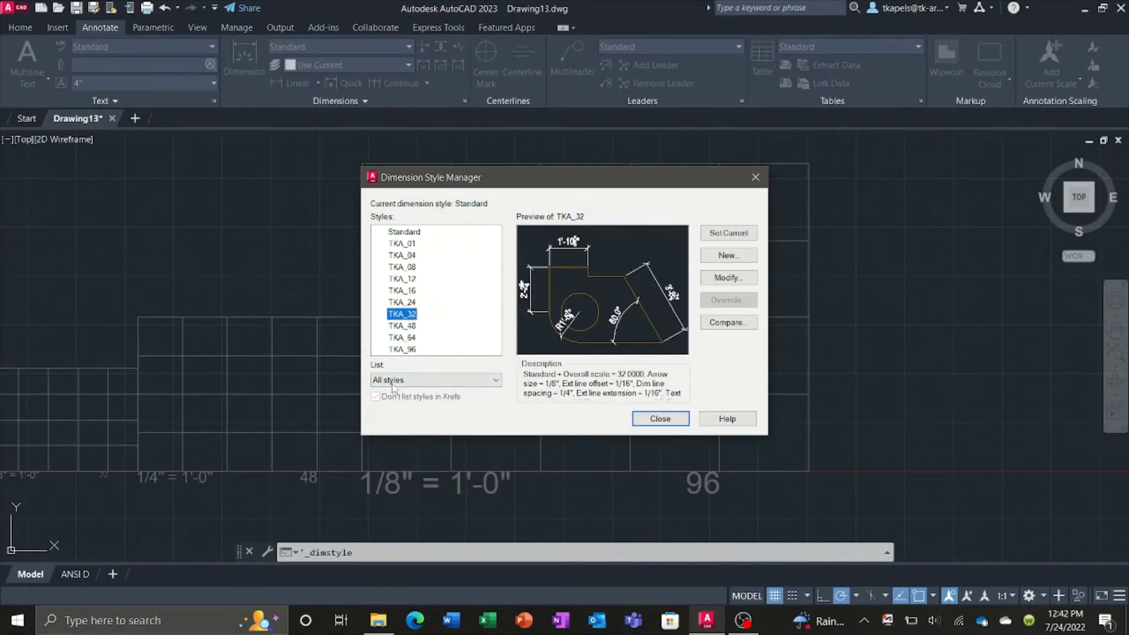
{"action": "left_click", "coordinate": [399, 350]}
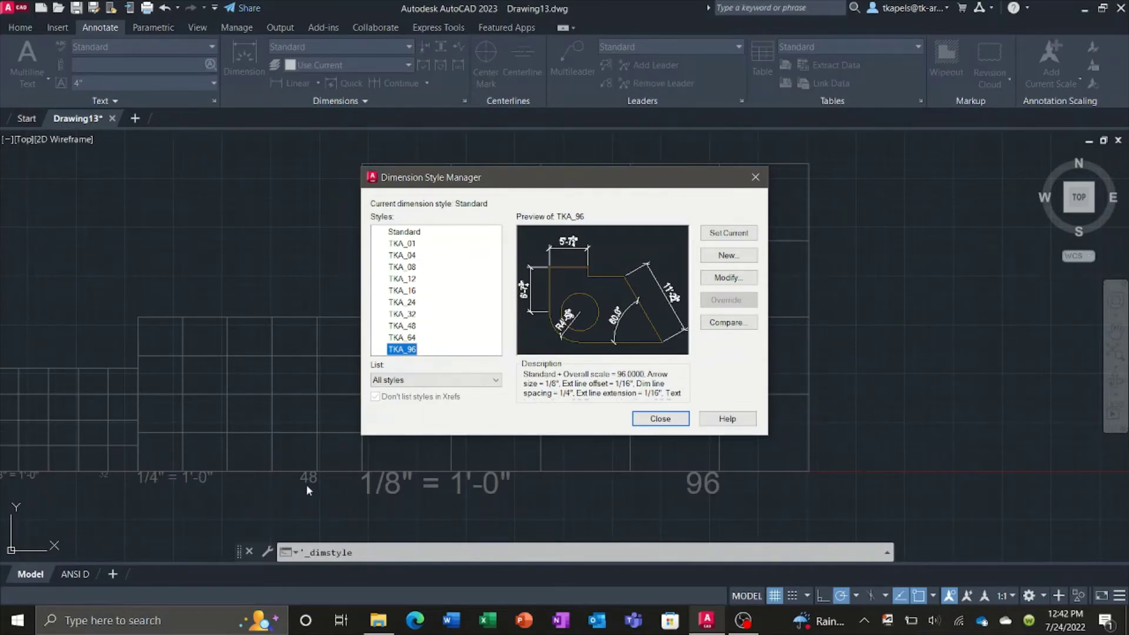
{"action": "left_click", "coordinate": [402, 326]}
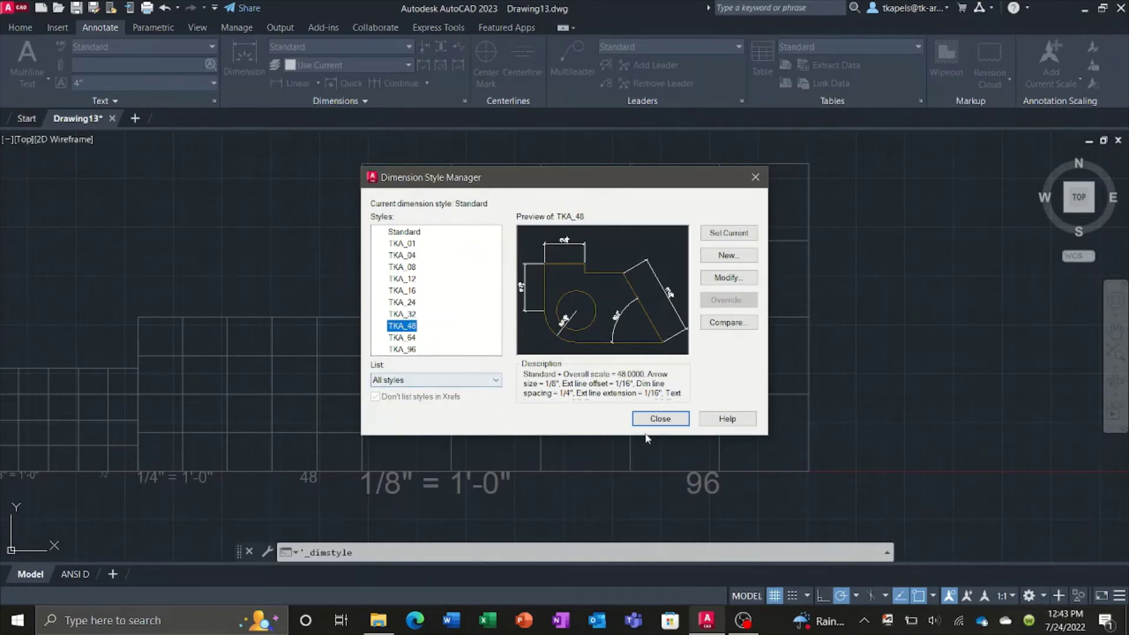
{"action": "left_click", "coordinate": [660, 418]}
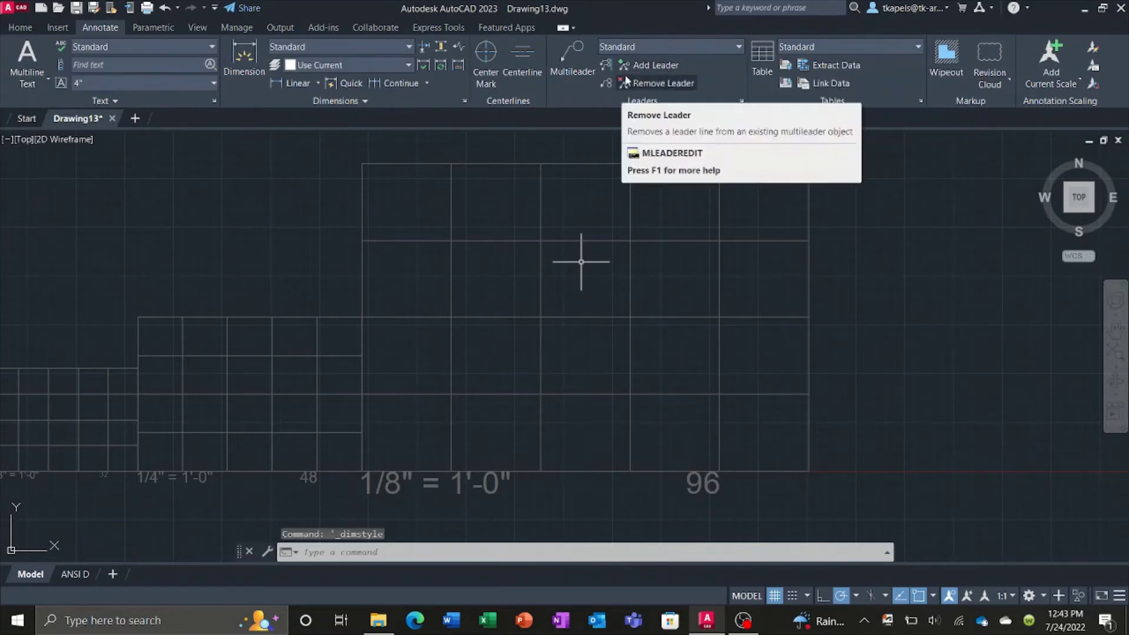
{"action": "left_click", "coordinate": [668, 52]}
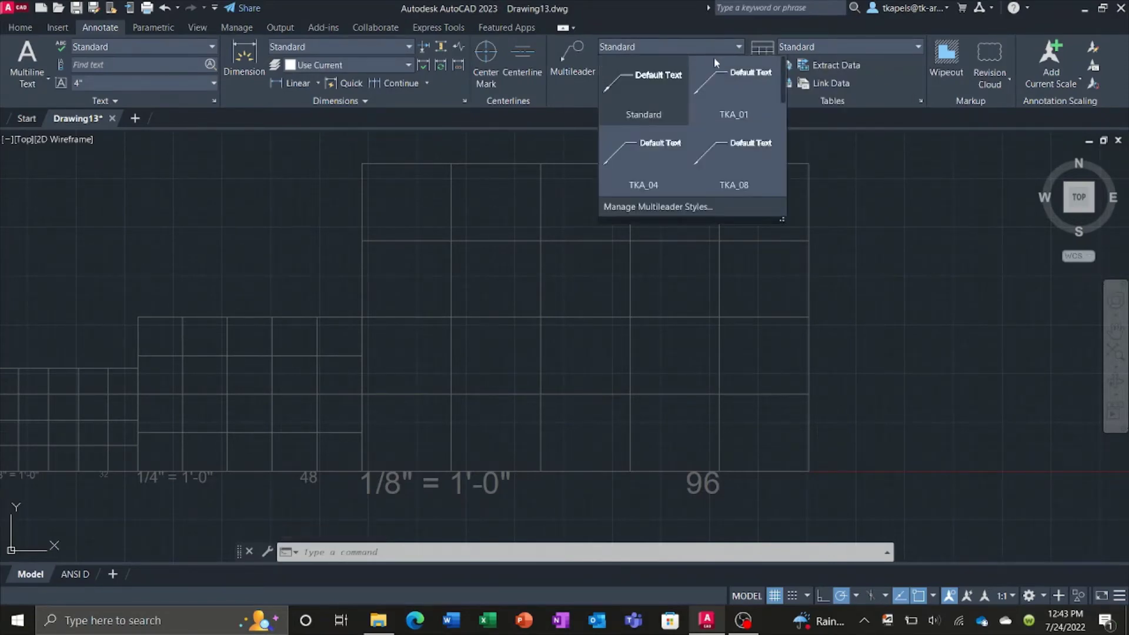
{"action": "scroll", "coordinate": [721, 125], "scroll_direction": "down", "scroll_amount": 3}
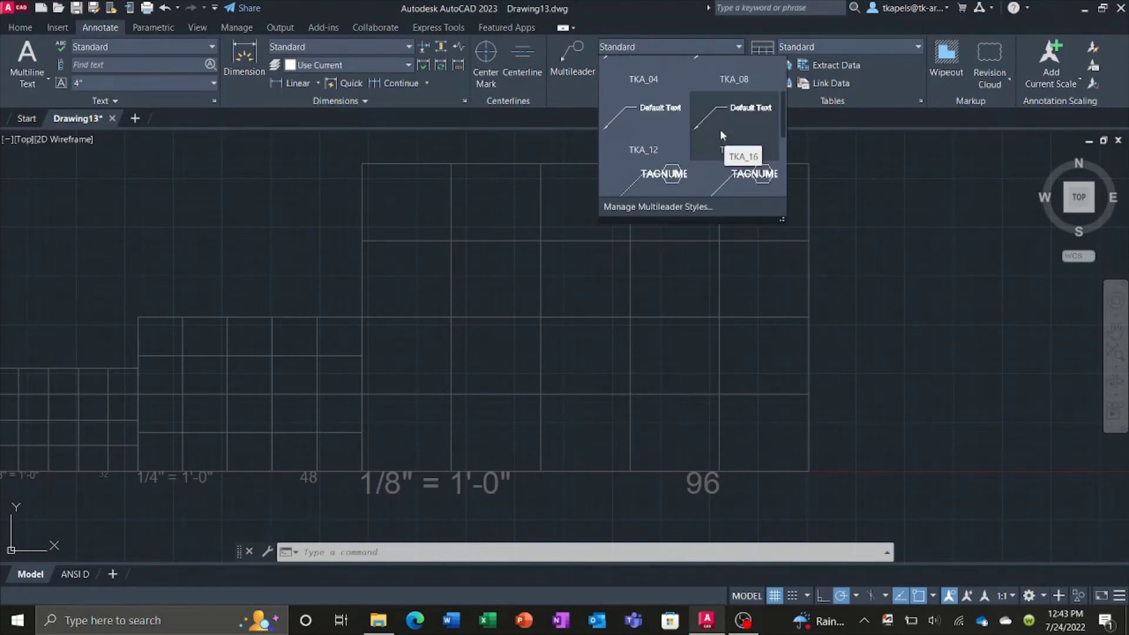
{"action": "scroll", "coordinate": [722, 134], "scroll_direction": "down", "scroll_amount": 3}
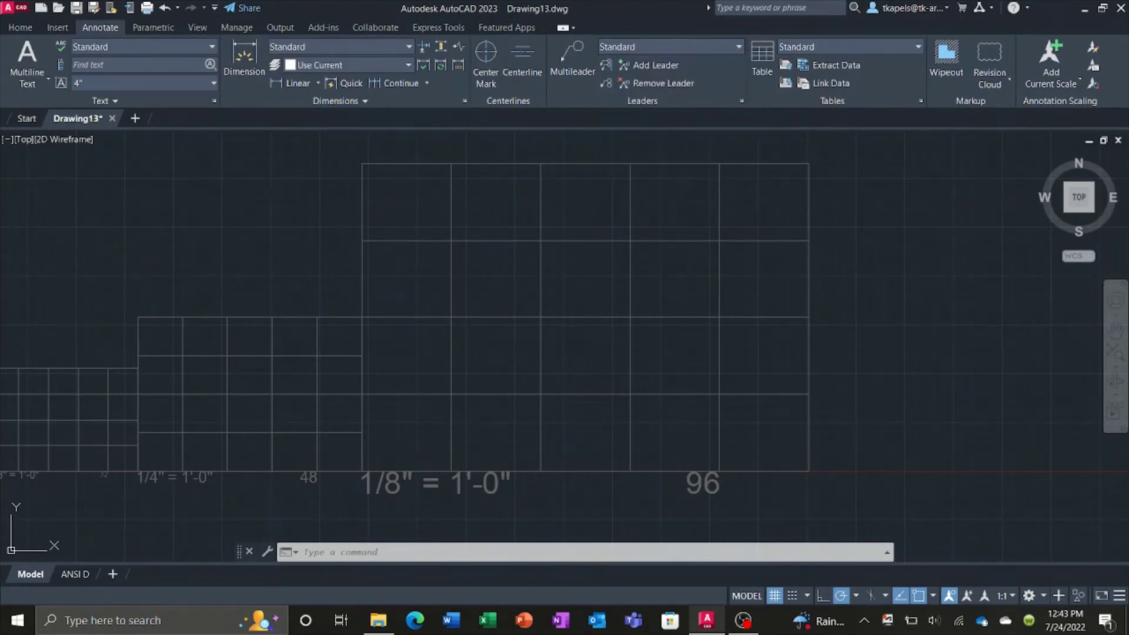
{"action": "left_click", "coordinate": [742, 100]}
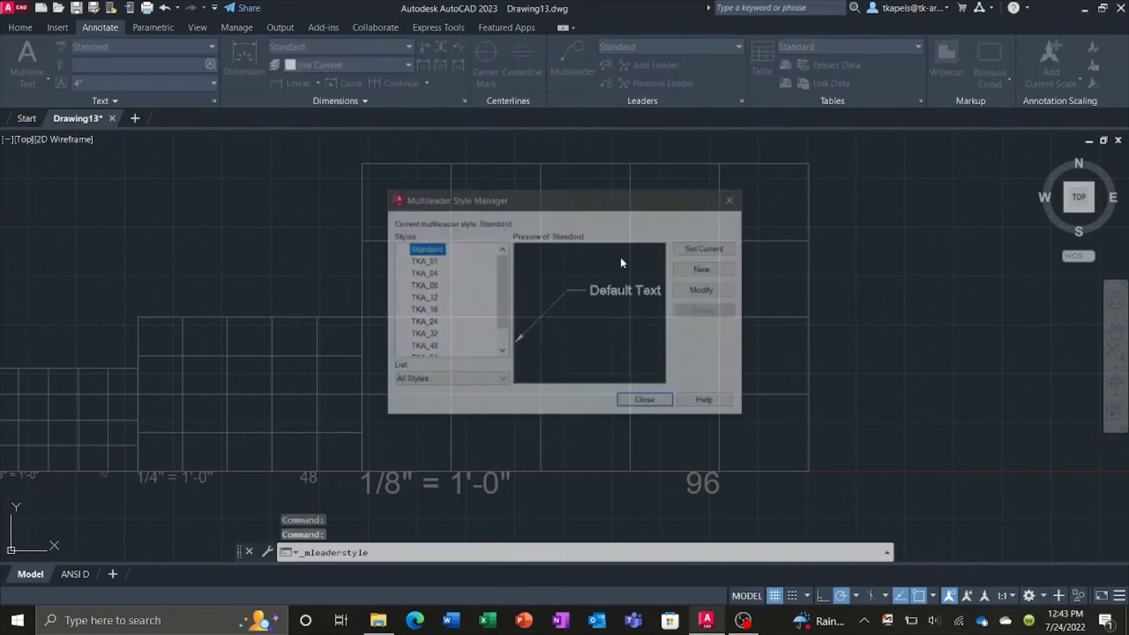
{"action": "left_click_drag", "start_coordinate": [501, 275], "coordinate": [500, 291]}
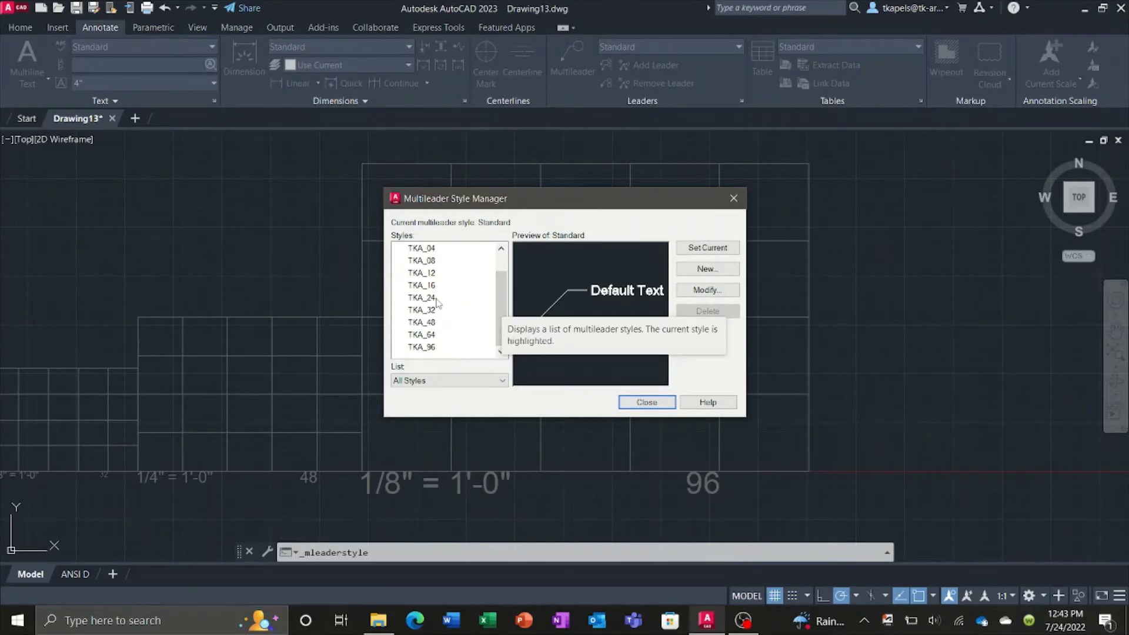
{"action": "left_click", "coordinate": [432, 323]}
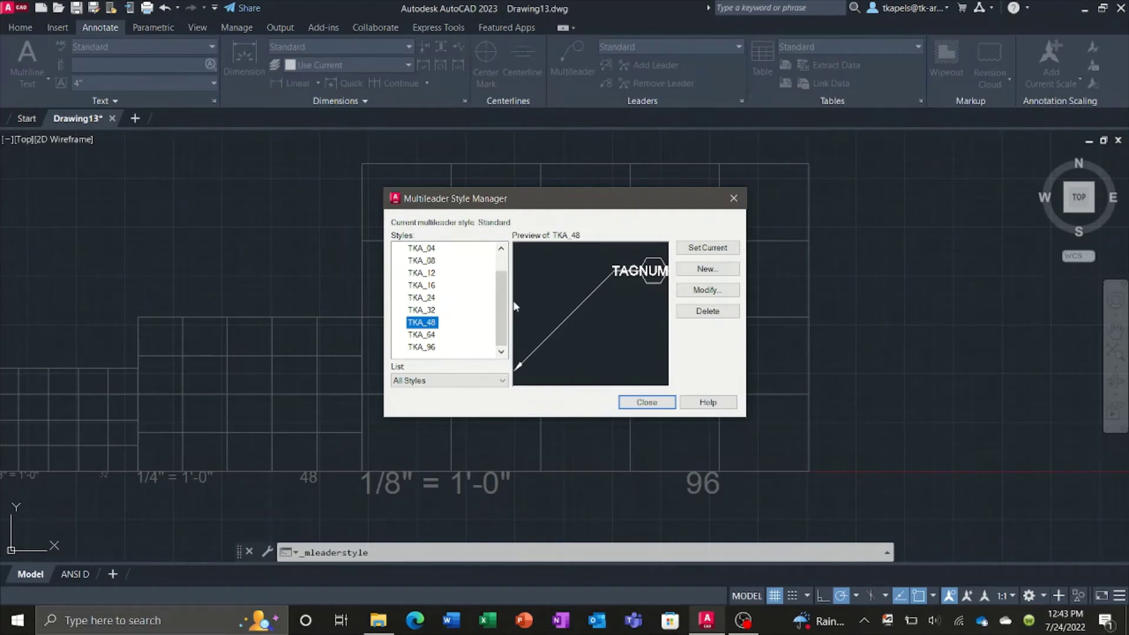
{"action": "left_click_drag", "start_coordinate": [503, 296], "coordinate": [504, 280]}
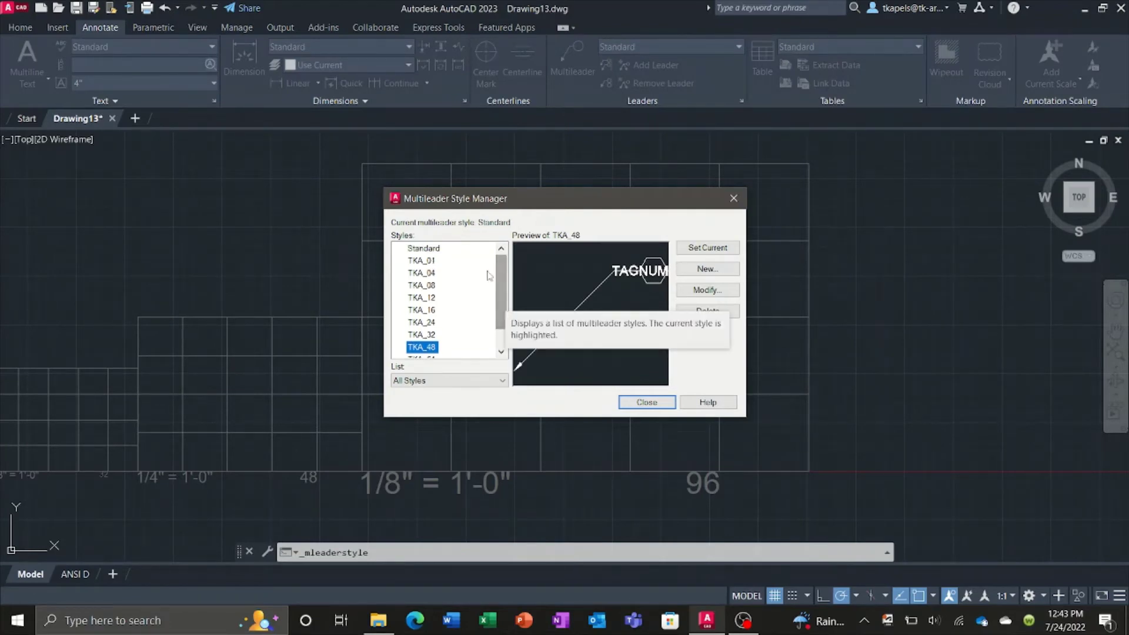
{"action": "left_click", "coordinate": [424, 310]}
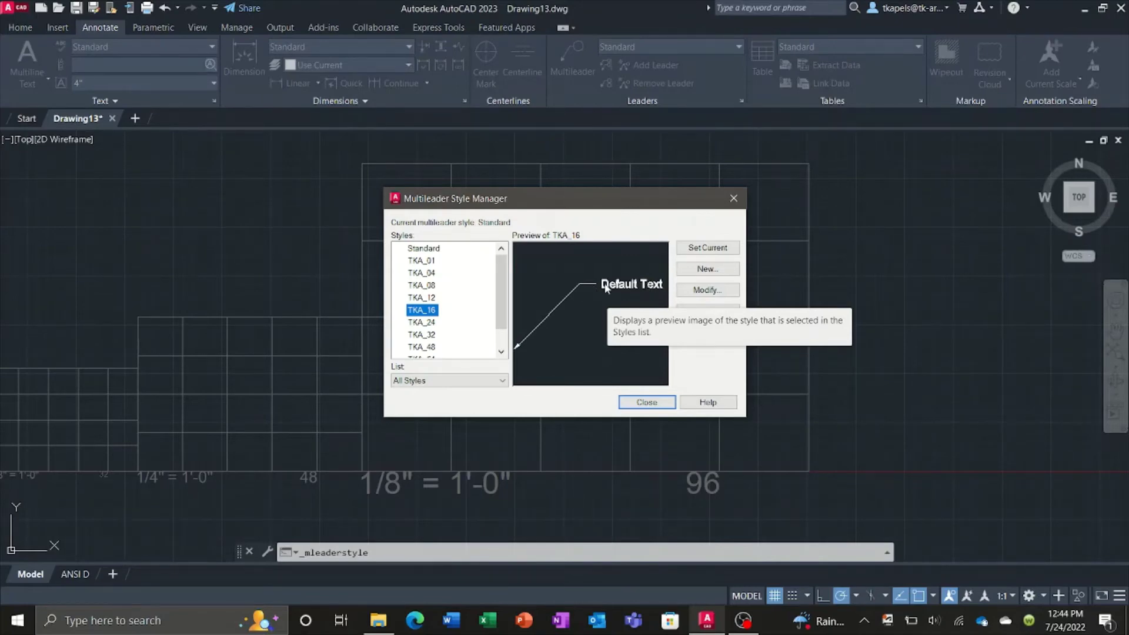
{"action": "left_click_drag", "start_coordinate": [498, 284], "coordinate": [500, 310]}
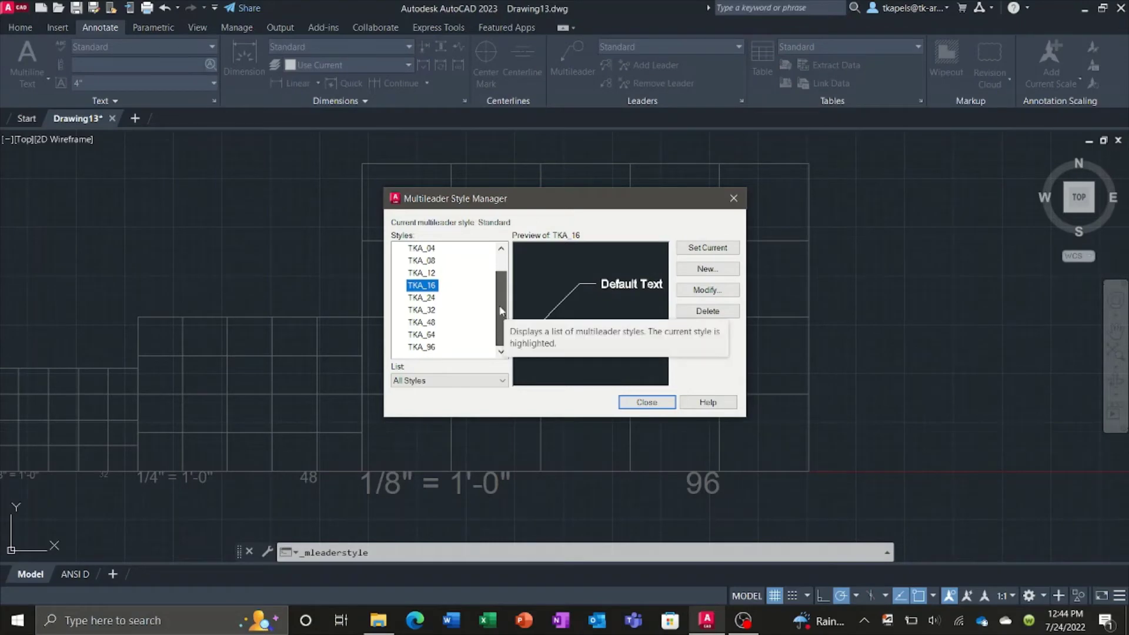
{"action": "left_click", "coordinate": [429, 322]}
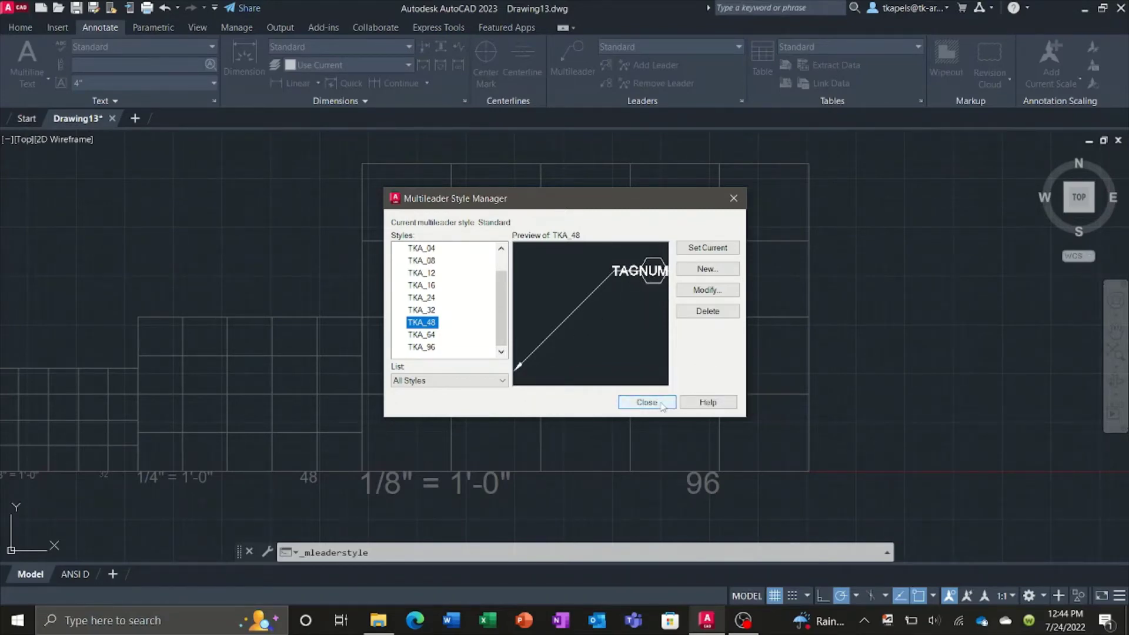
{"action": "left_click", "coordinate": [660, 404]}
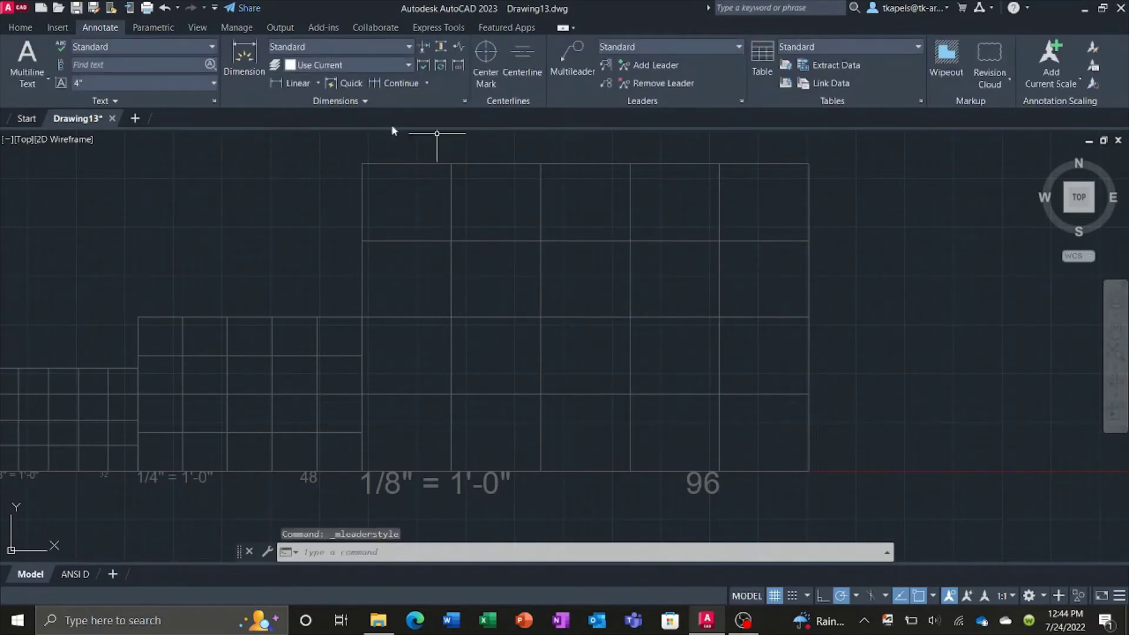
Open the Layer Properties Manager from the Home tab to list Drawing13's 33 layers.
{"action": "left_click", "coordinate": [22, 29]}
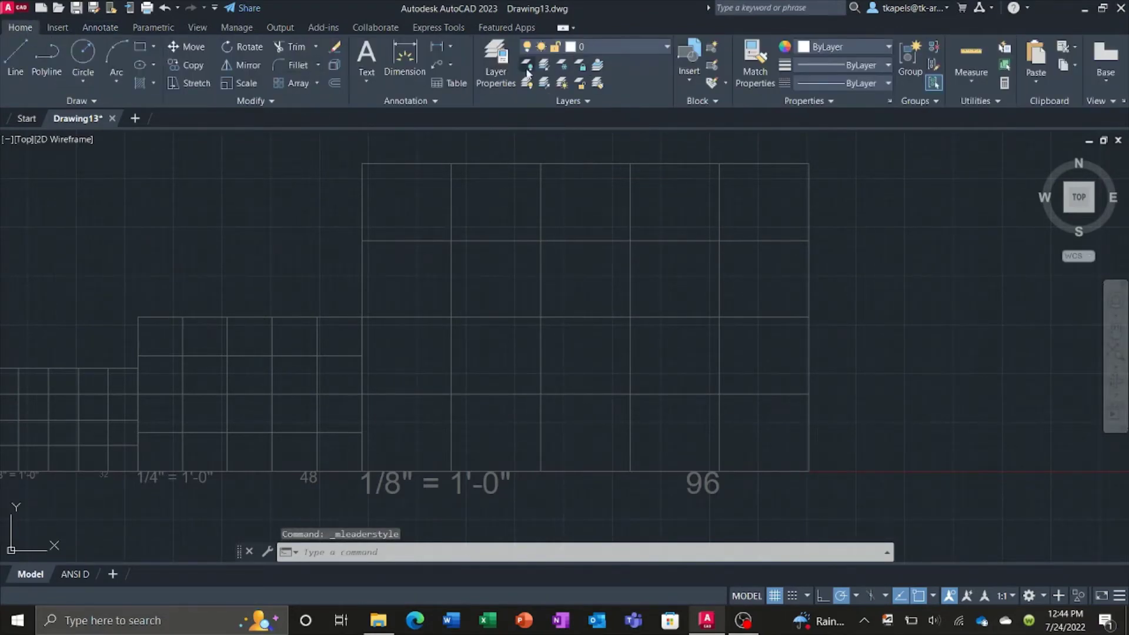
{"action": "left_click", "coordinate": [497, 66]}
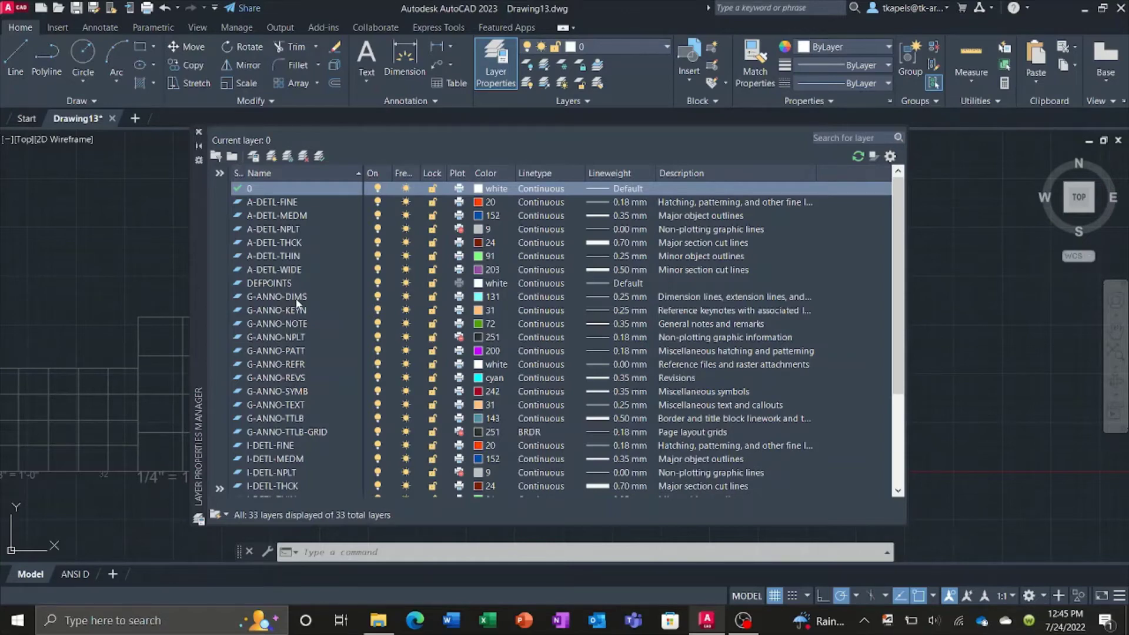
{"action": "left_click", "coordinate": [269, 203]}
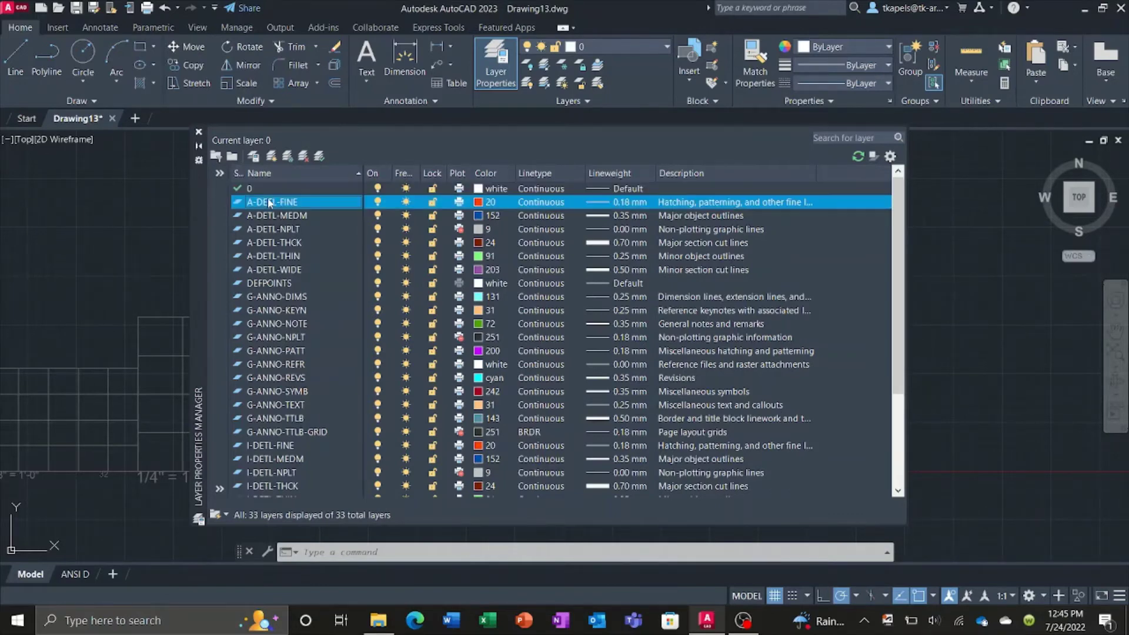
{"action": "left_click", "coordinate": [279, 272], "text": "shift"}
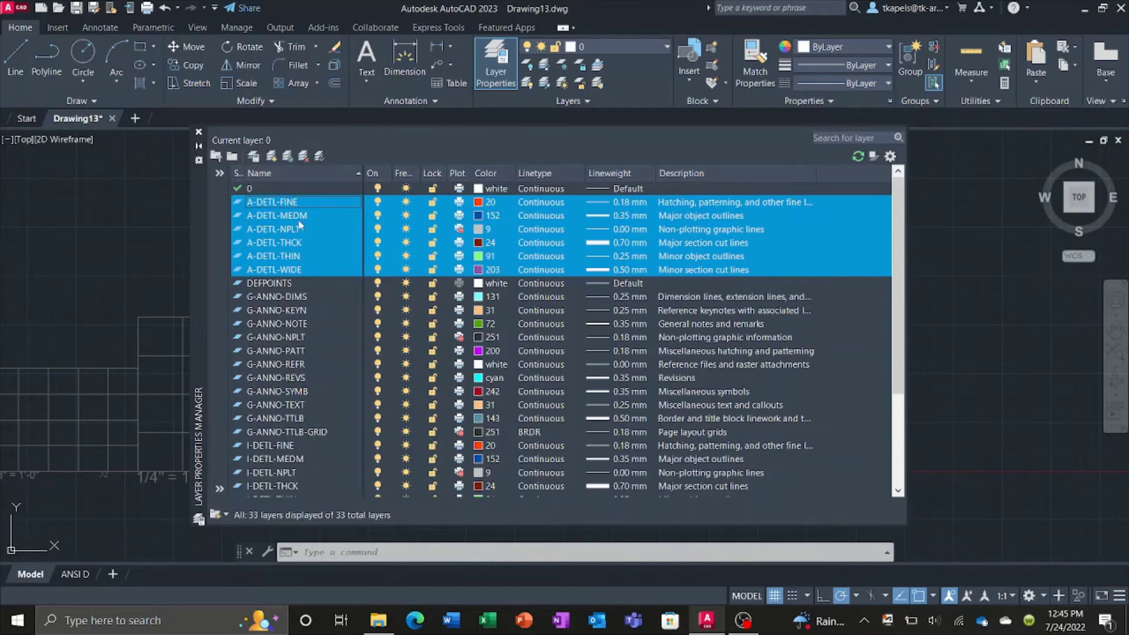
{"action": "left_click", "coordinate": [303, 297]}
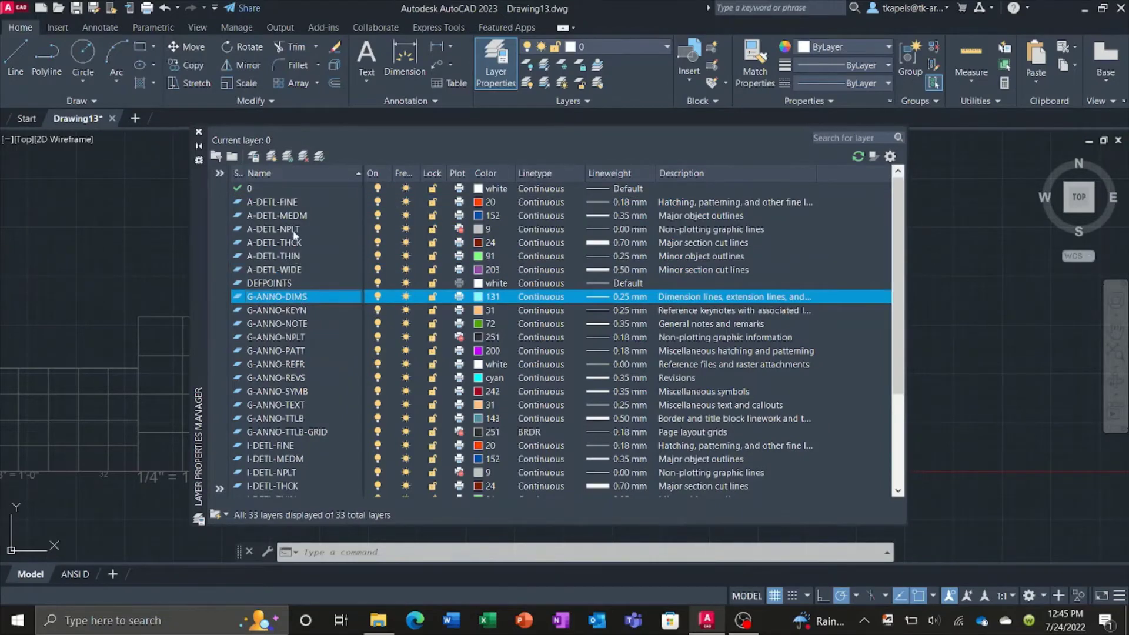
{"action": "left_click", "coordinate": [289, 203]}
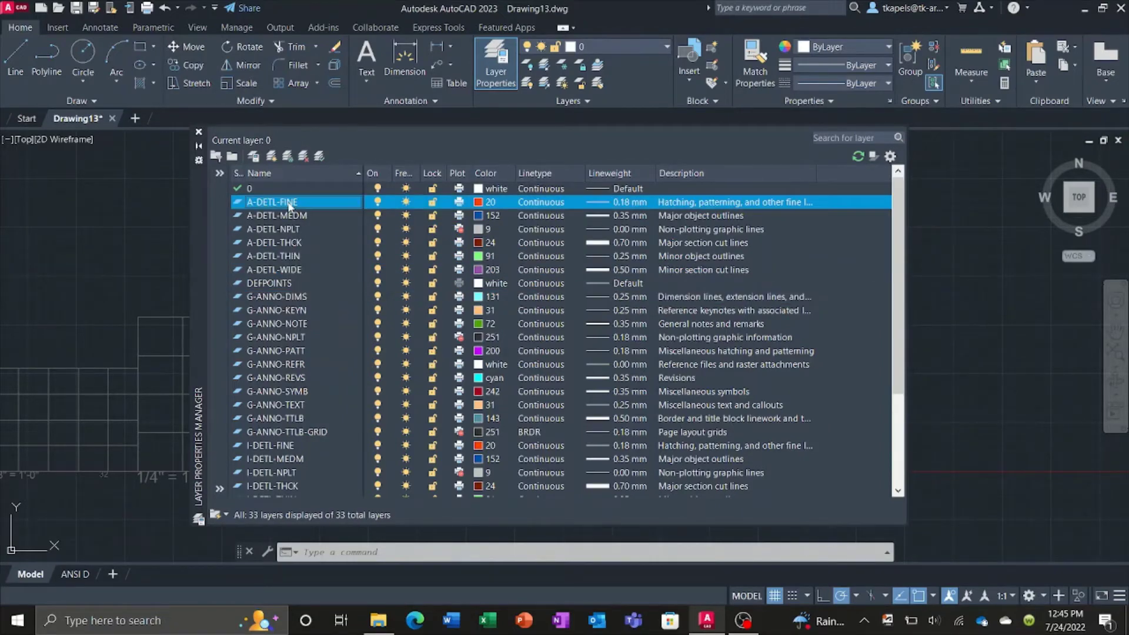
{"action": "left_click", "coordinate": [288, 243]}
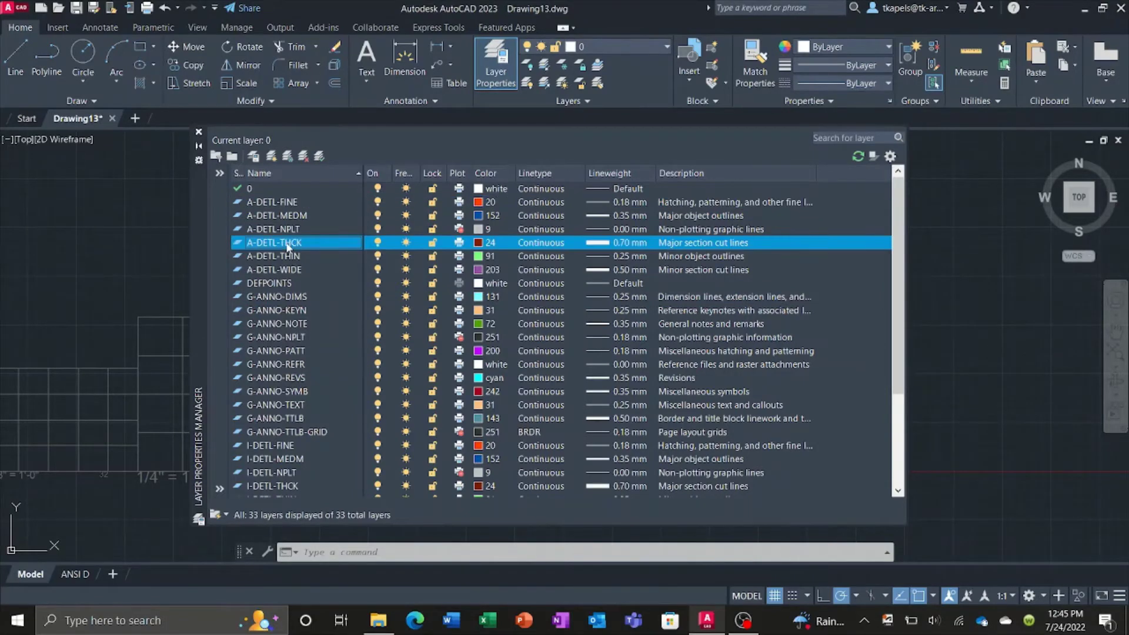
{"action": "left_click", "coordinate": [629, 203]}
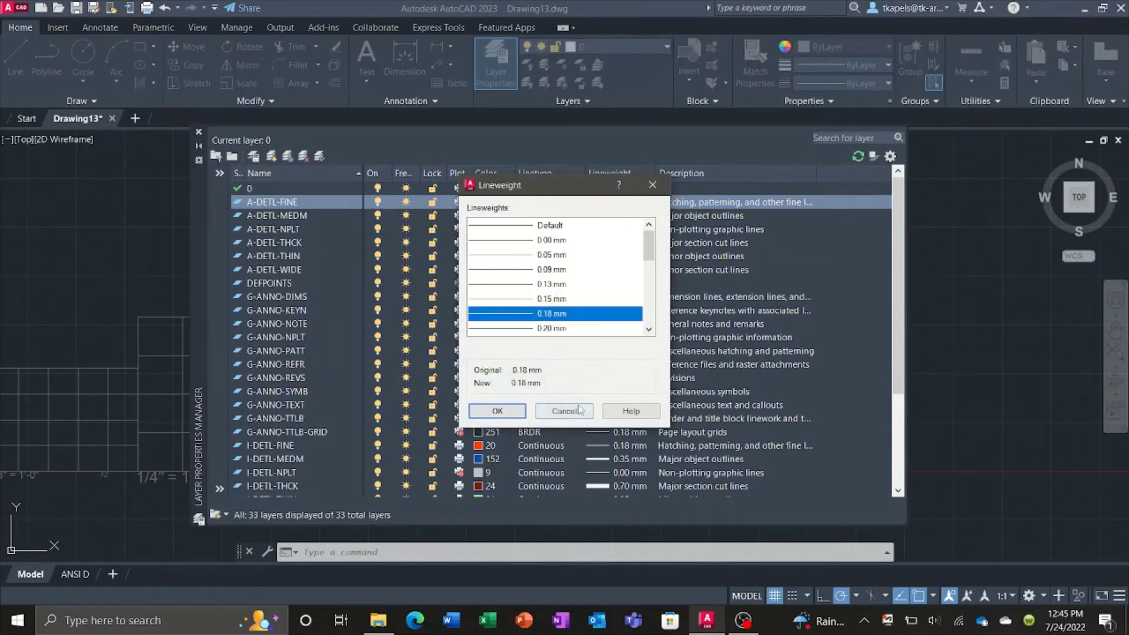
{"action": "left_click", "coordinate": [563, 409]}
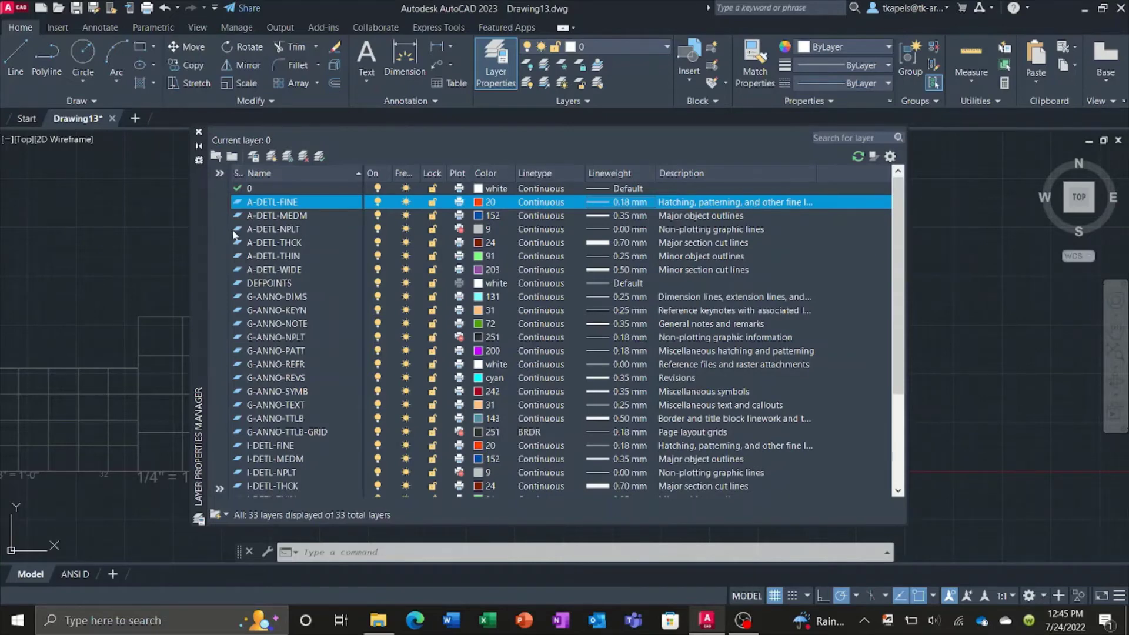
{"action": "left_click", "coordinate": [284, 258]}
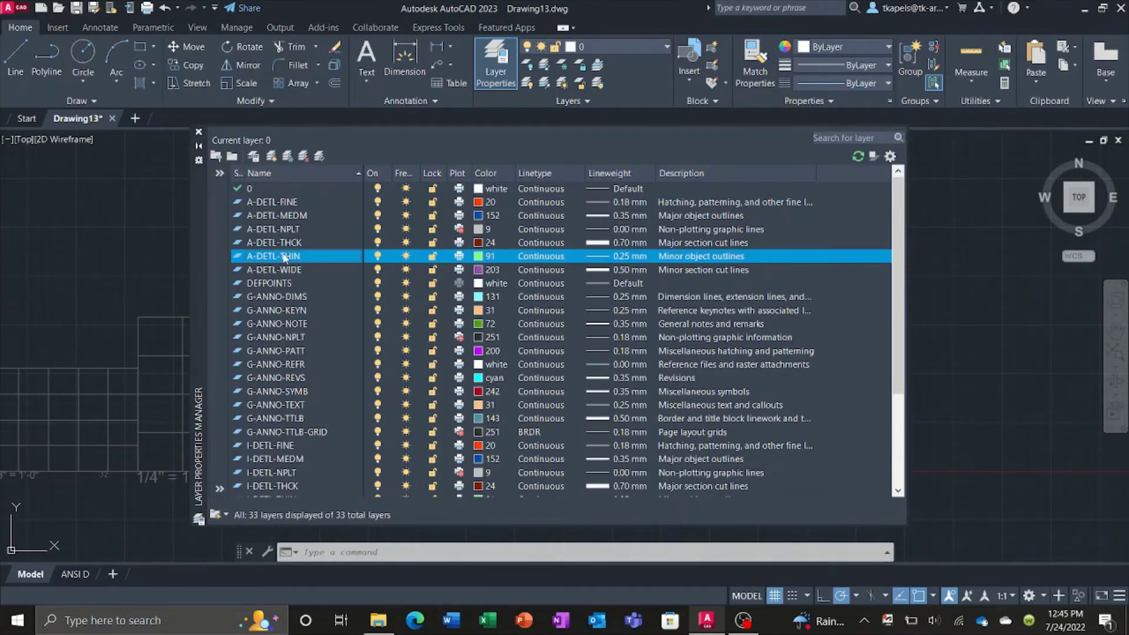
{"action": "left_click", "coordinate": [293, 216]}
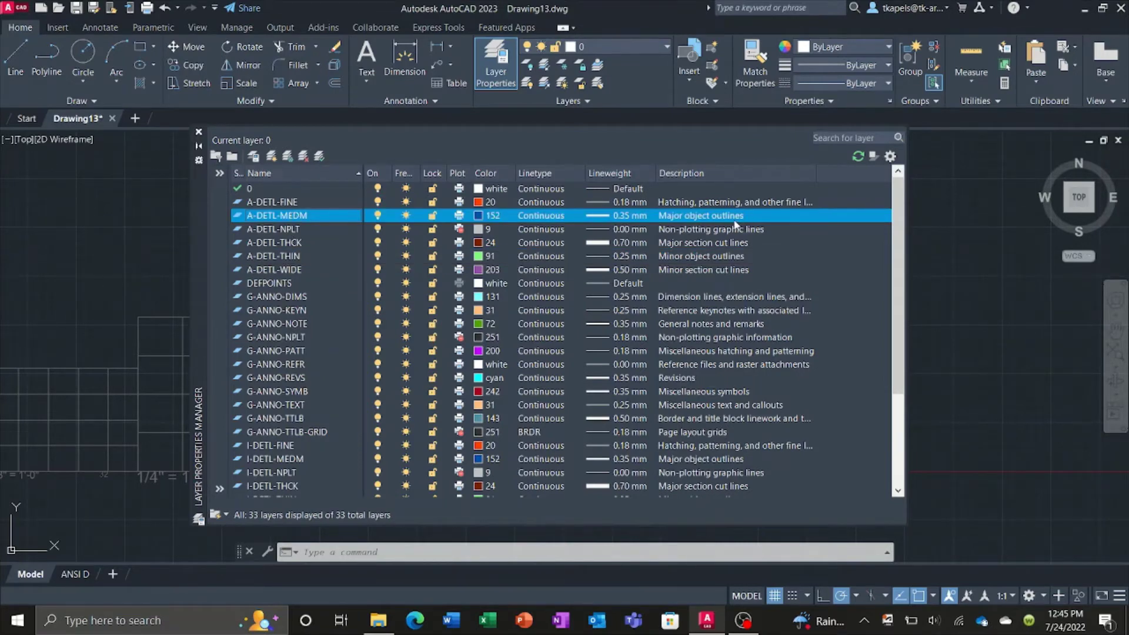
{"action": "left_click", "coordinate": [723, 258]}
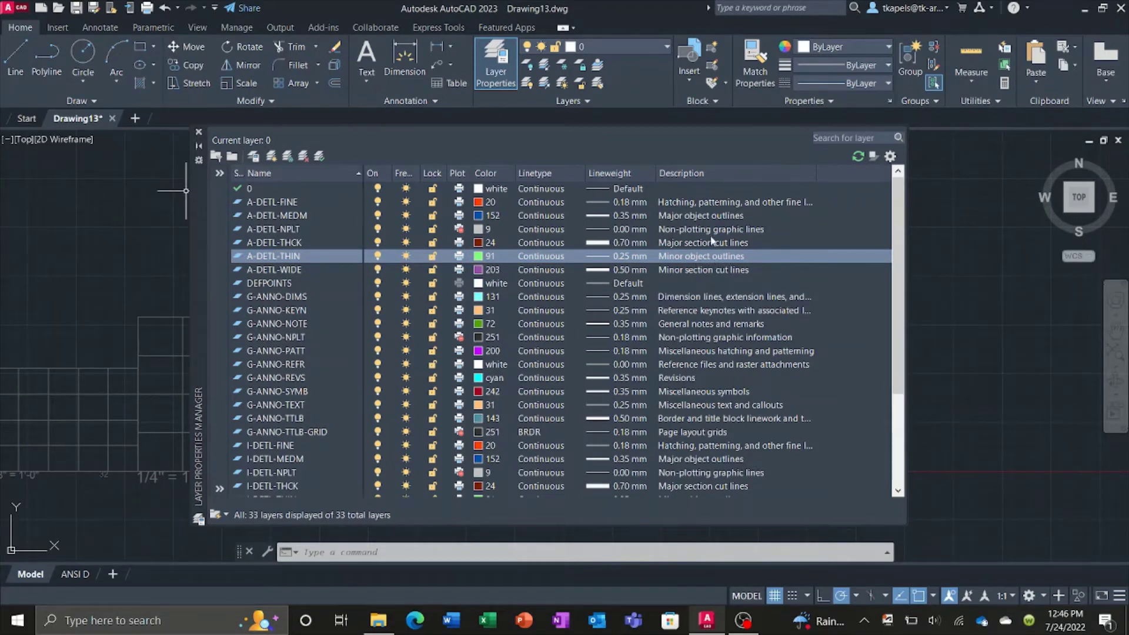
{"action": "left_click", "coordinate": [703, 218]}
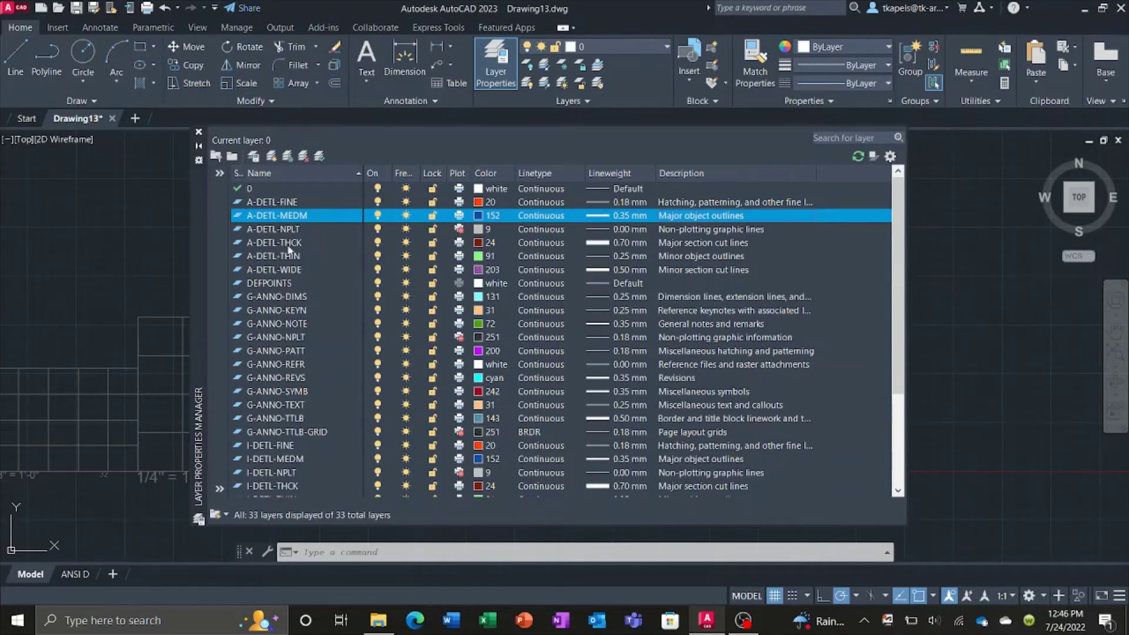
{"action": "left_click", "coordinate": [289, 271]}
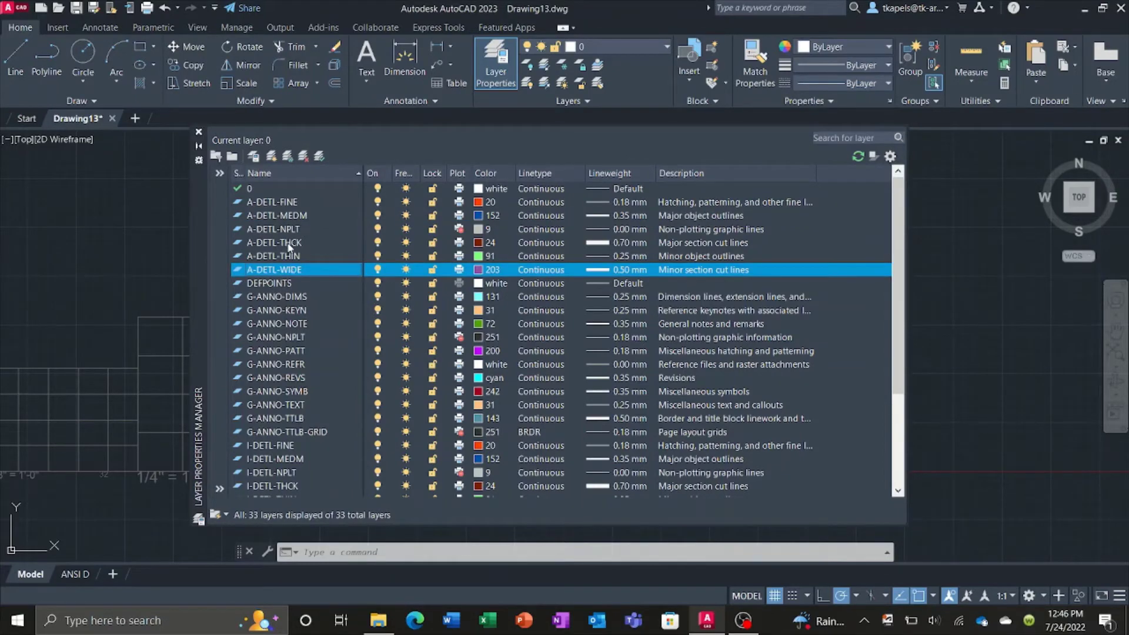
{"action": "left_click", "coordinate": [289, 246]}
{"action": "left_click", "coordinate": [718, 270]}
{"action": "left_click", "coordinate": [715, 243]}
{"action": "left_click", "coordinate": [705, 271]}
{"action": "scroll", "coordinate": [286, 298], "scroll_direction": "down", "scroll_amount": 4}
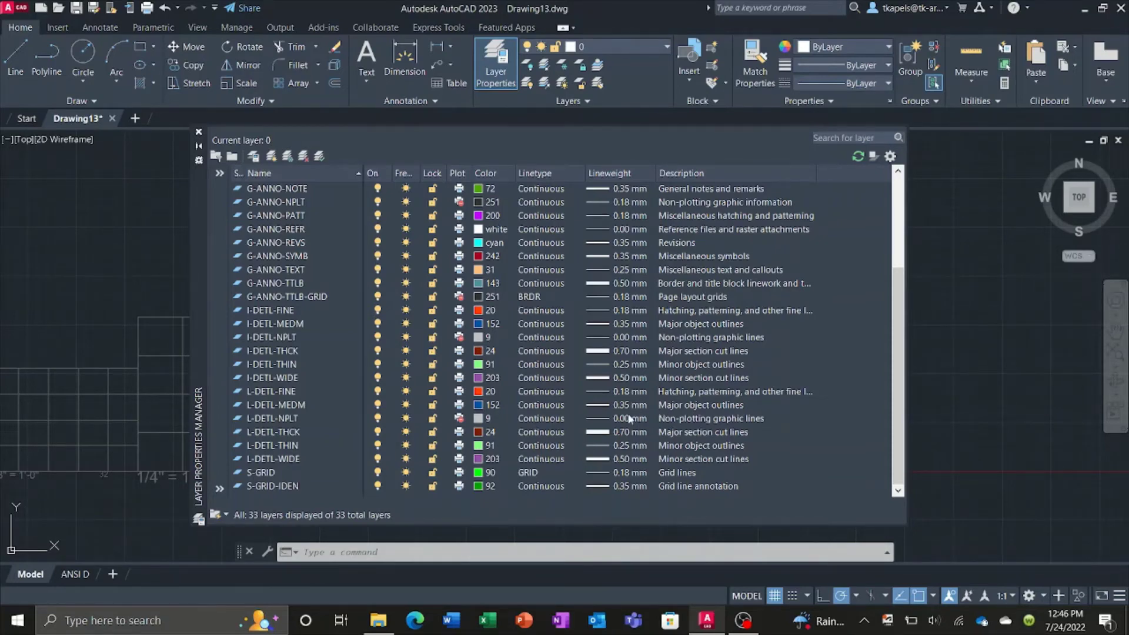
{"action": "scroll", "coordinate": [629, 419], "scroll_direction": "up", "scroll_amount": 4}
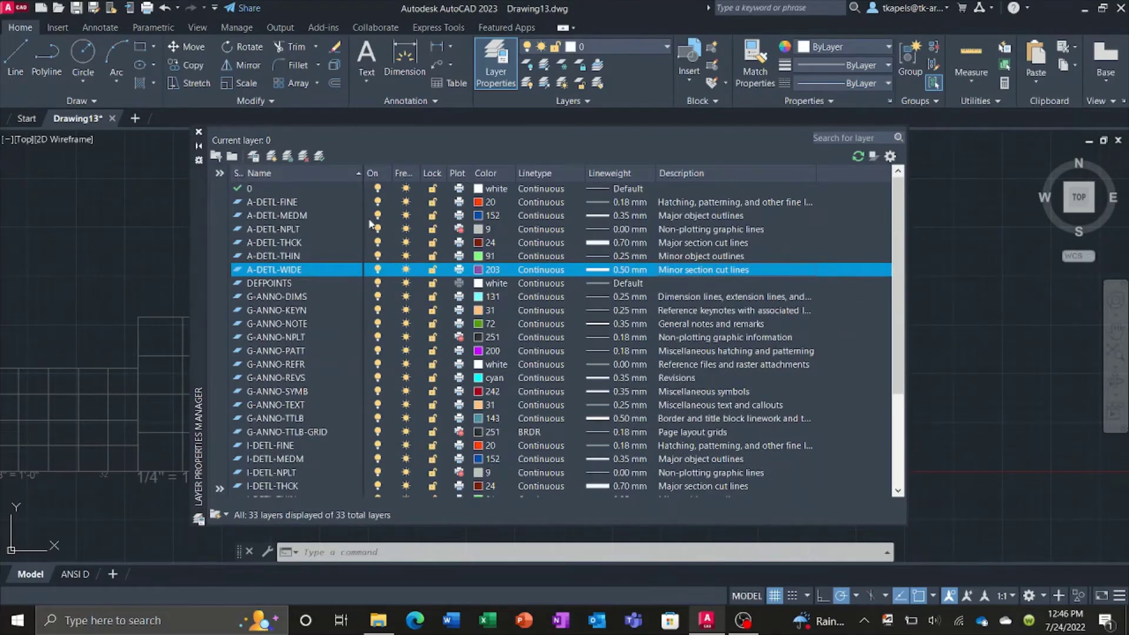
{"action": "left_click", "coordinate": [310, 189]}
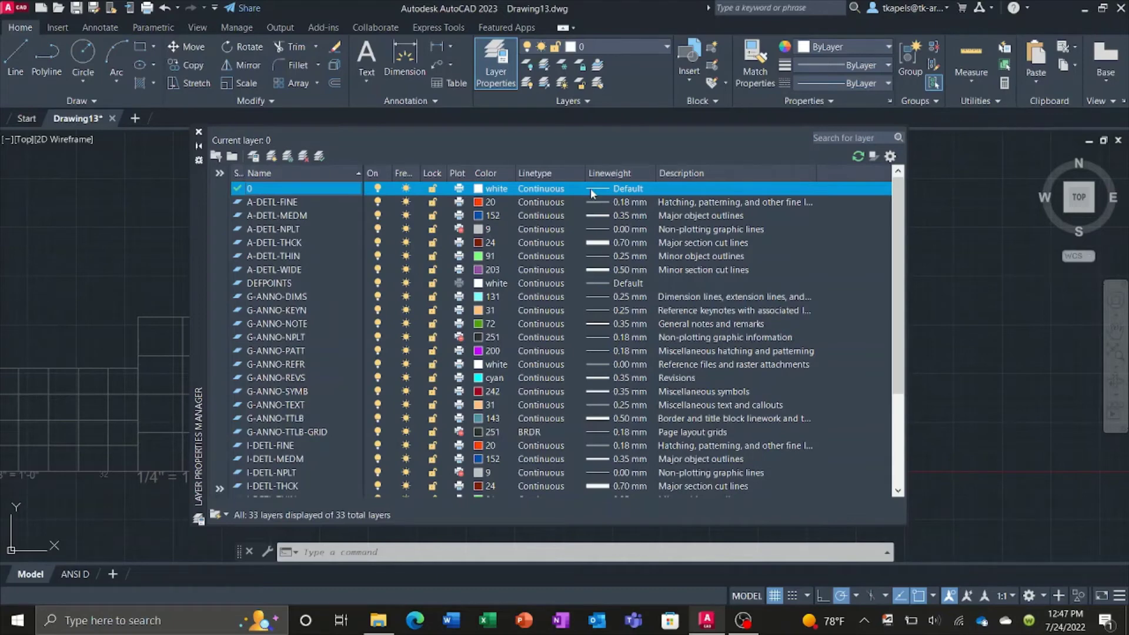
{"action": "key", "text": "F2"}
{"action": "key", "text": "Return"}
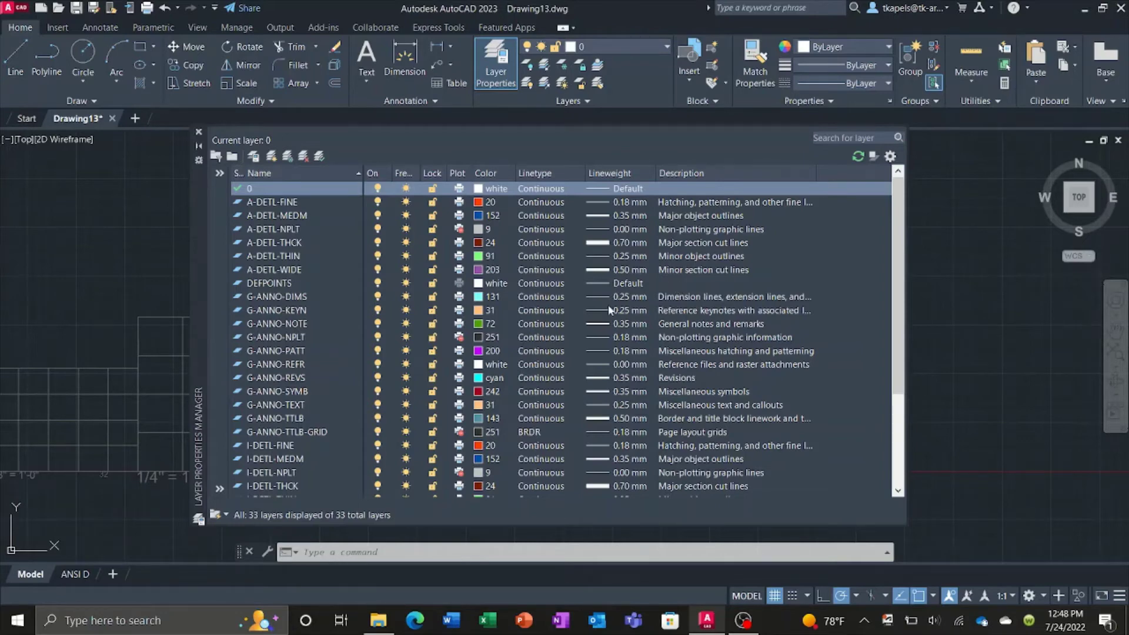
Turn off plotting for the G-ANNO-NPLT and A-DETL-NPLT layers.
{"action": "left_click", "coordinate": [284, 339]}
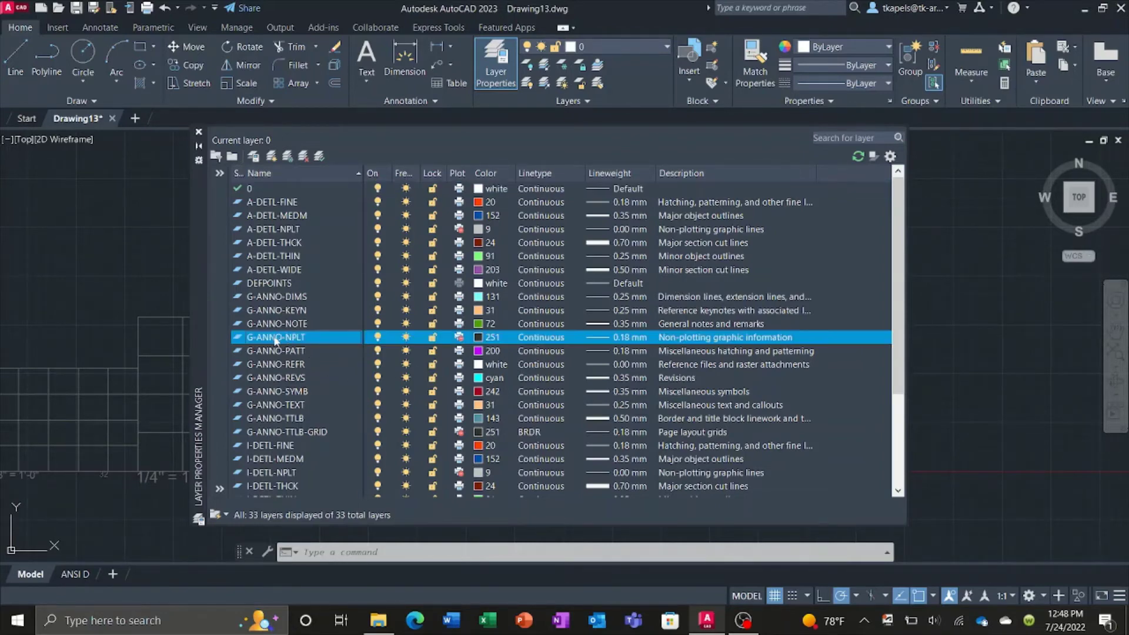
{"action": "left_click", "coordinate": [459, 336]}
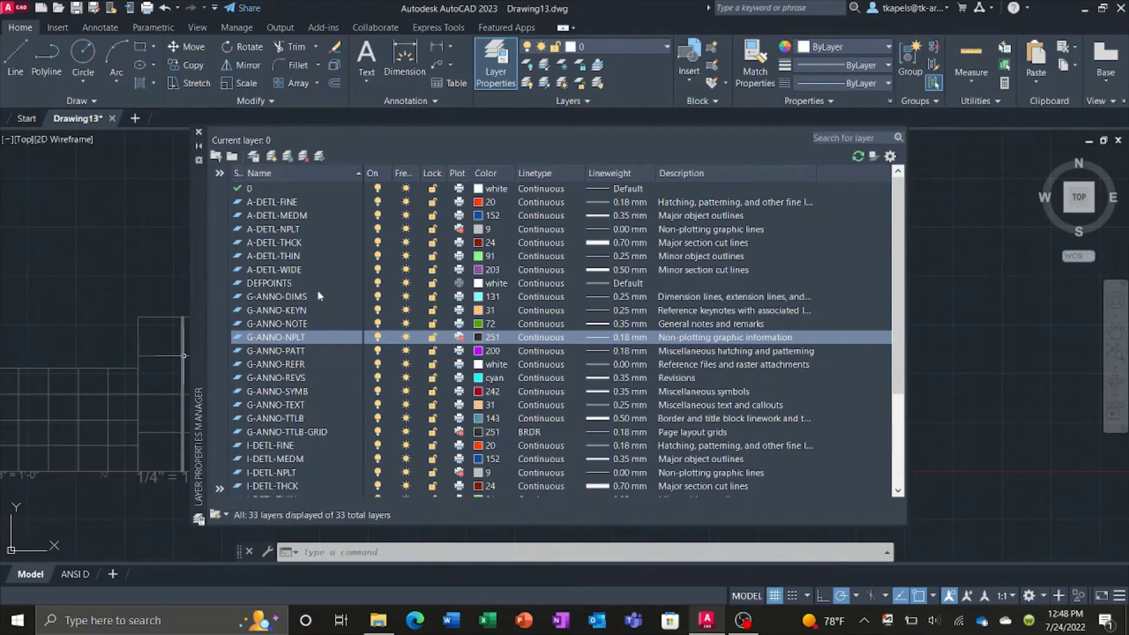
{"action": "left_click", "coordinate": [283, 229]}
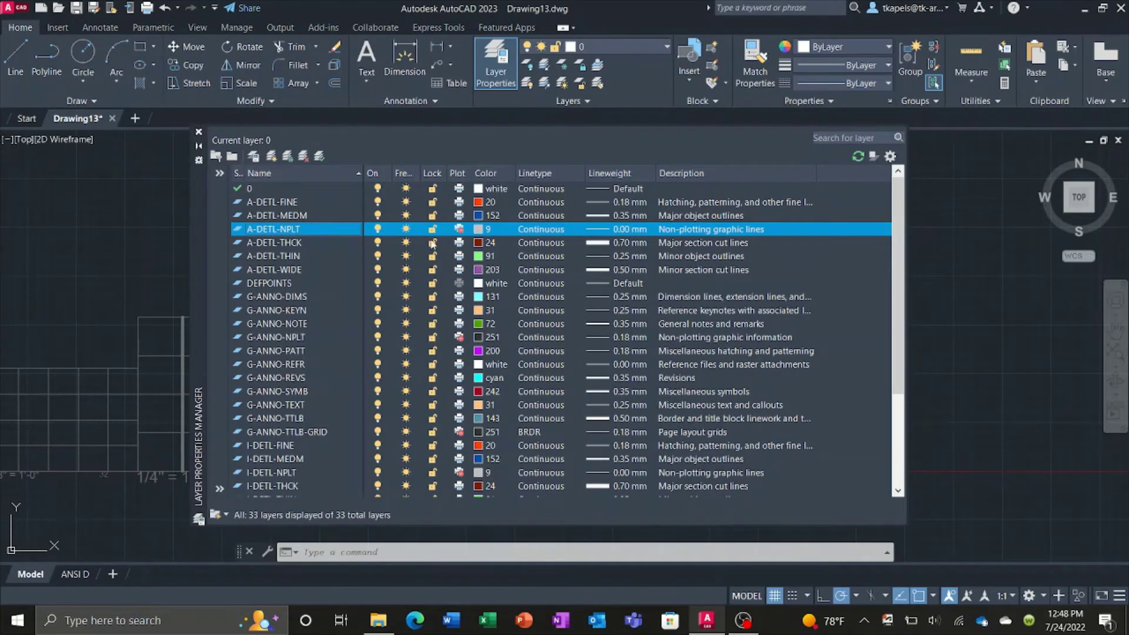
{"action": "left_click", "coordinate": [459, 231]}
Close the layer list and browse into TEMPLATES > ANSI-D with its 63 templates.
{"action": "left_click", "coordinate": [199, 132]}
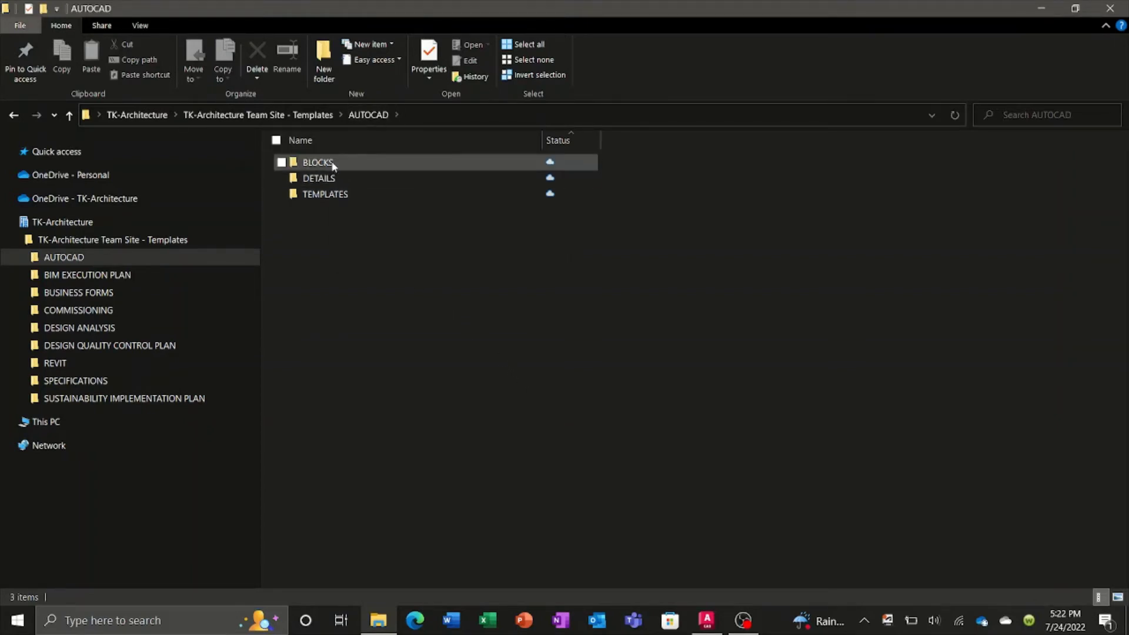
{"action": "double_click", "coordinate": [324, 195]}
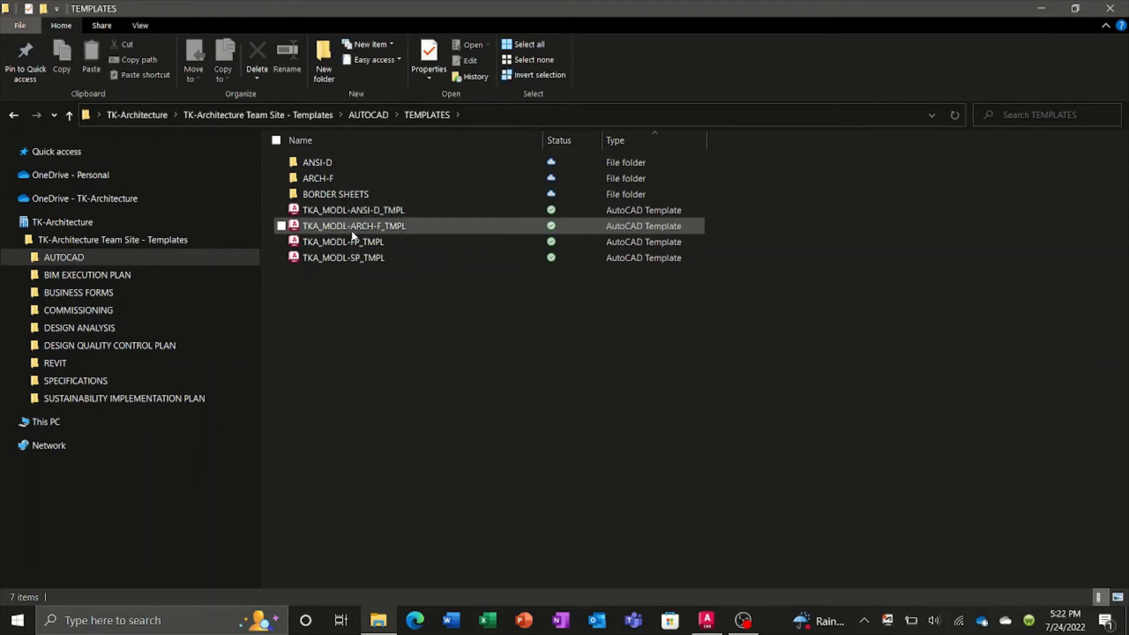
{"action": "double_click", "coordinate": [317, 167]}
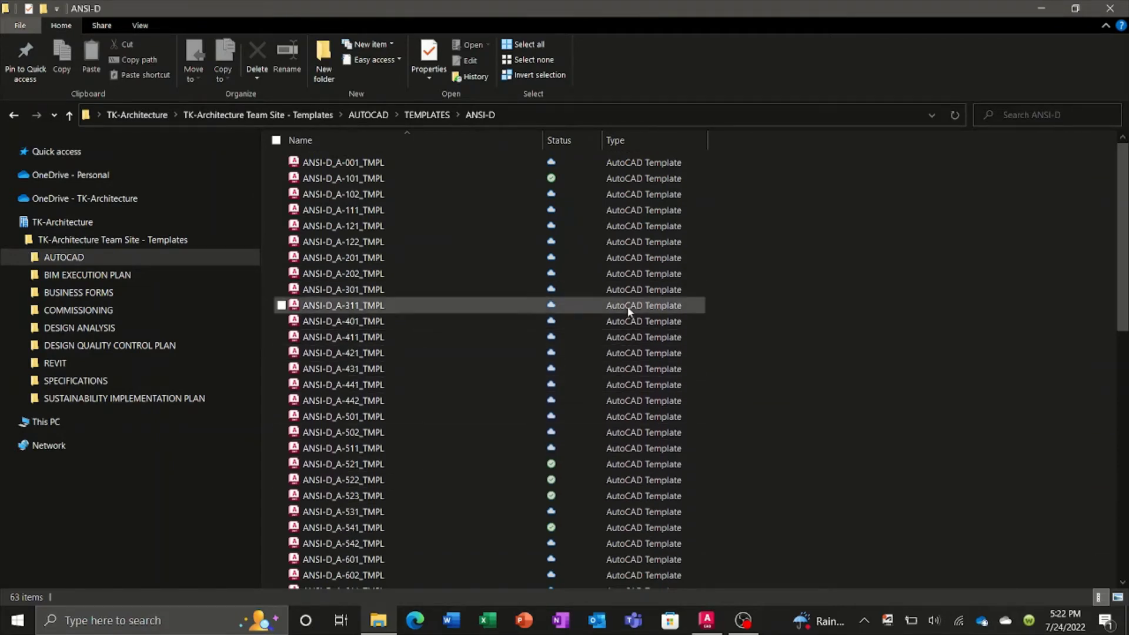
{"action": "left_click", "coordinate": [340, 164]}
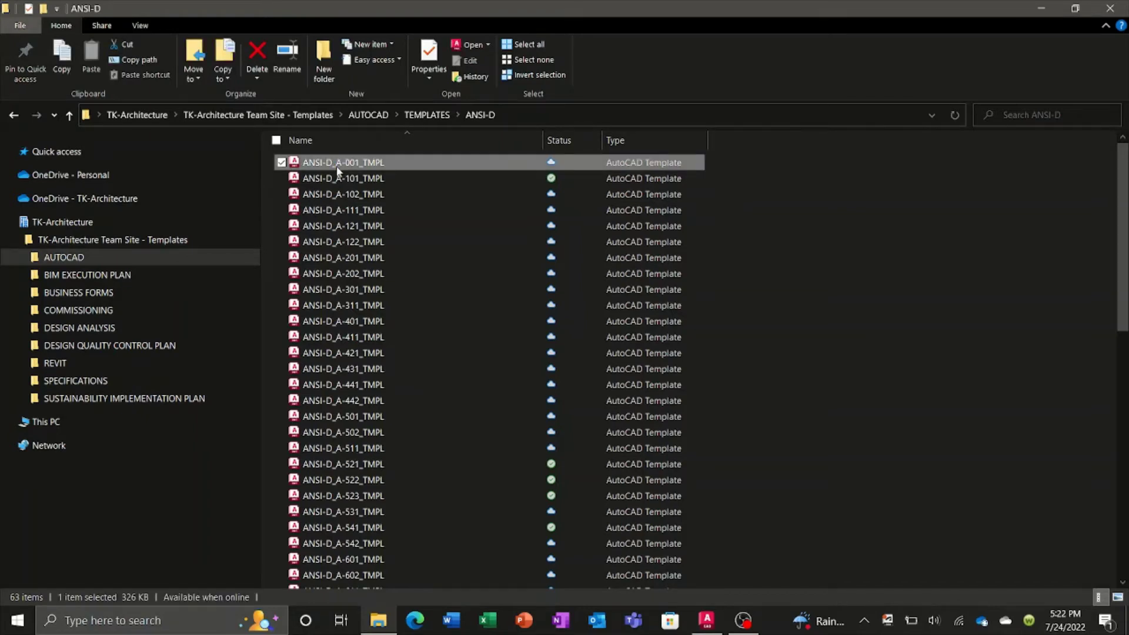
{"action": "scroll", "coordinate": [359, 382], "scroll_direction": "down", "scroll_amount": 3}
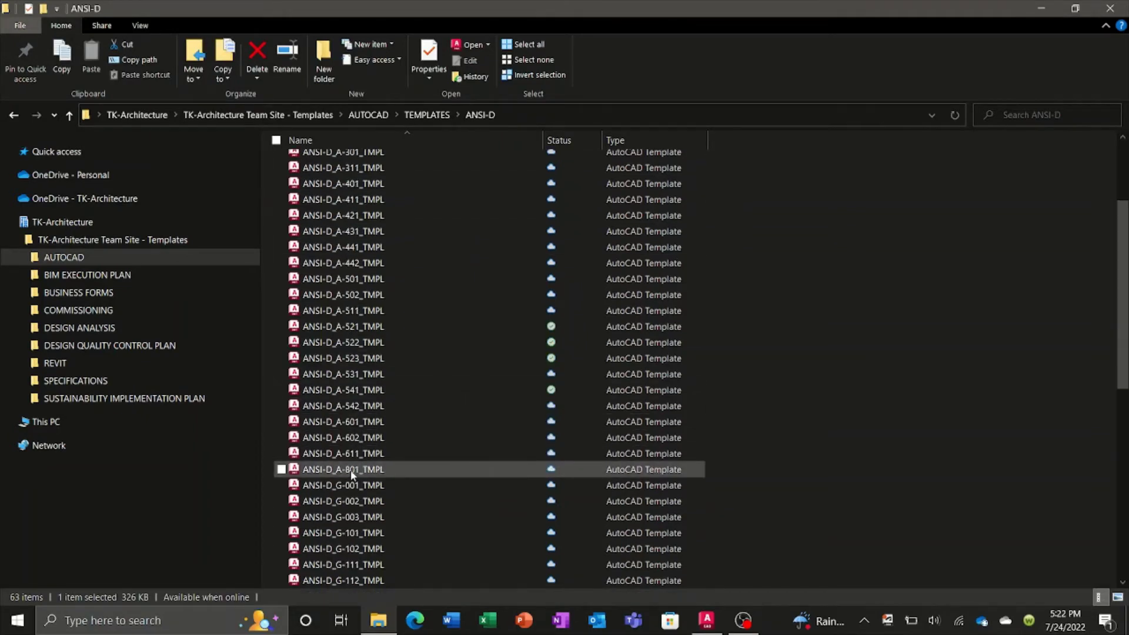
{"action": "left_click", "coordinate": [353, 471], "text": "shift"}
{"action": "scroll", "coordinate": [365, 435], "scroll_direction": "up", "scroll_amount": 3}
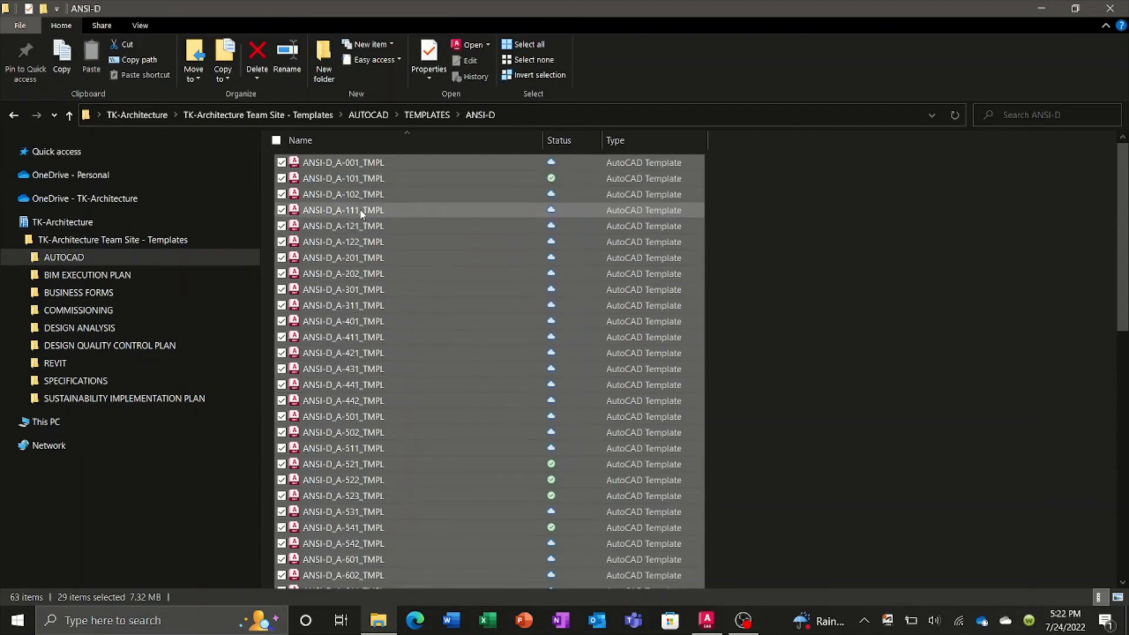
{"action": "scroll", "coordinate": [352, 235], "scroll_direction": "down", "scroll_amount": 8}
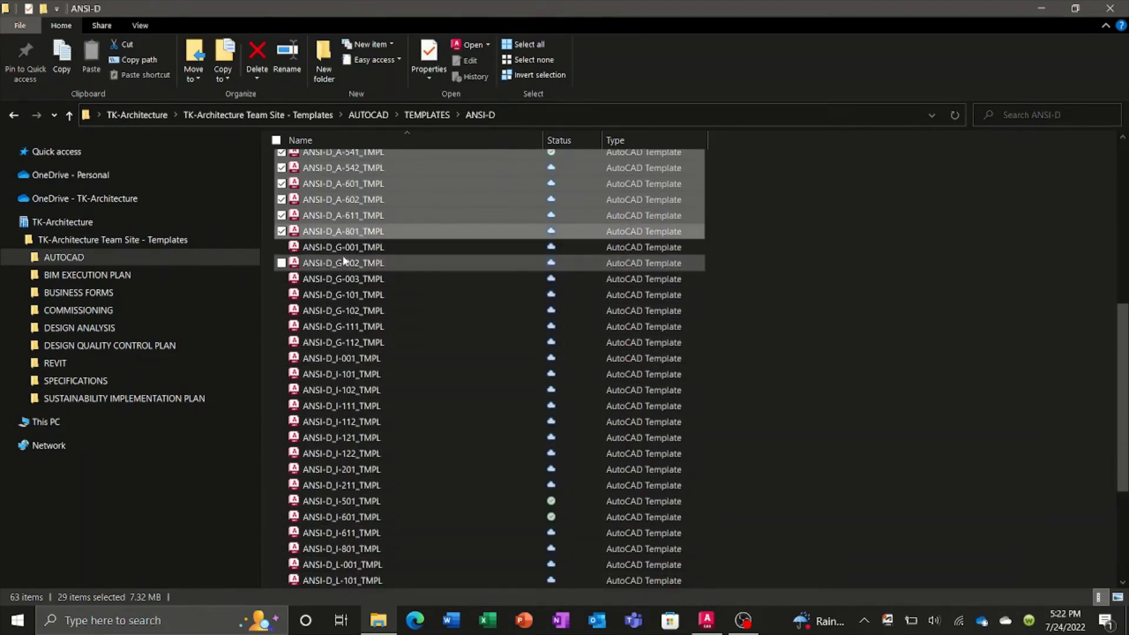
{"action": "left_click", "coordinate": [349, 248]}
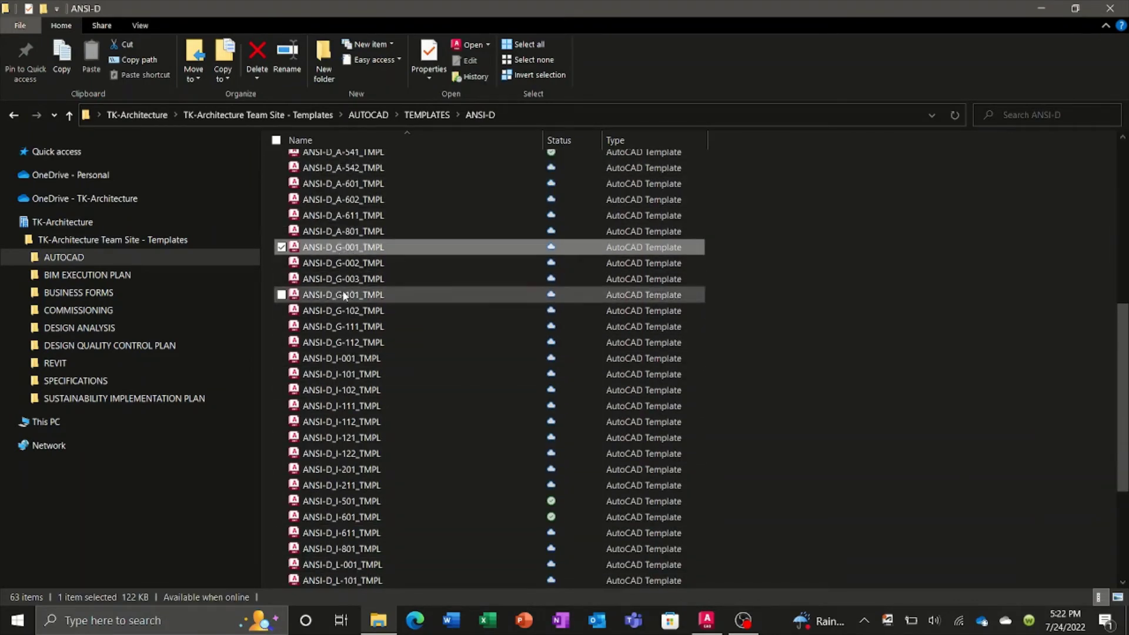
{"action": "left_click", "coordinate": [351, 344], "text": "shift"}
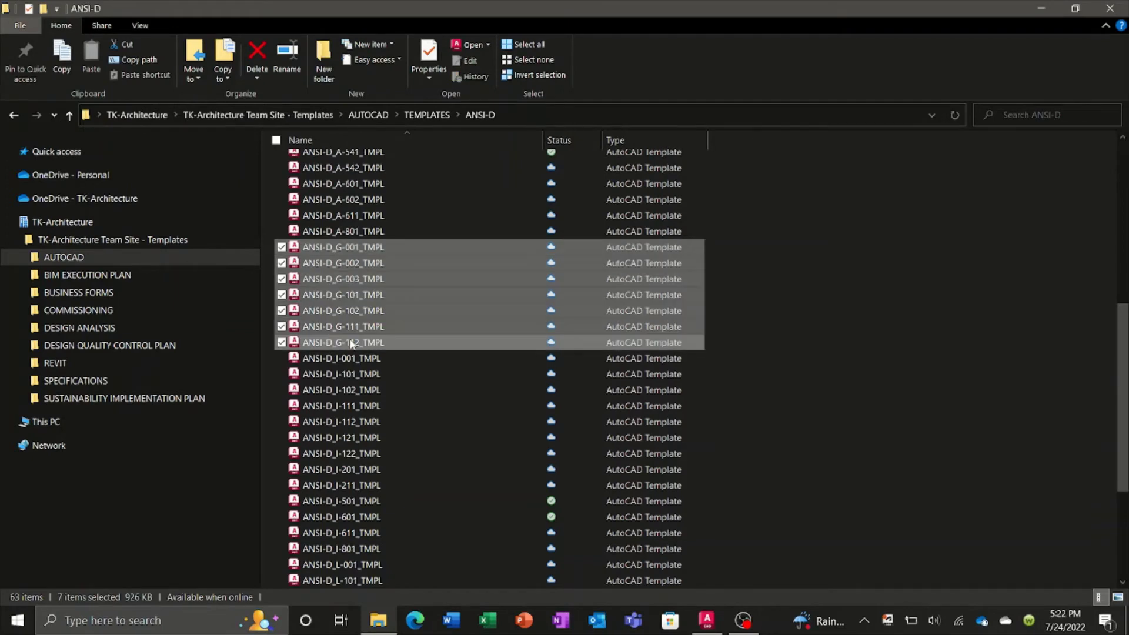
{"action": "scroll", "coordinate": [350, 343], "scroll_direction": "down", "scroll_amount": 2}
{"action": "left_click", "coordinate": [350, 264]}
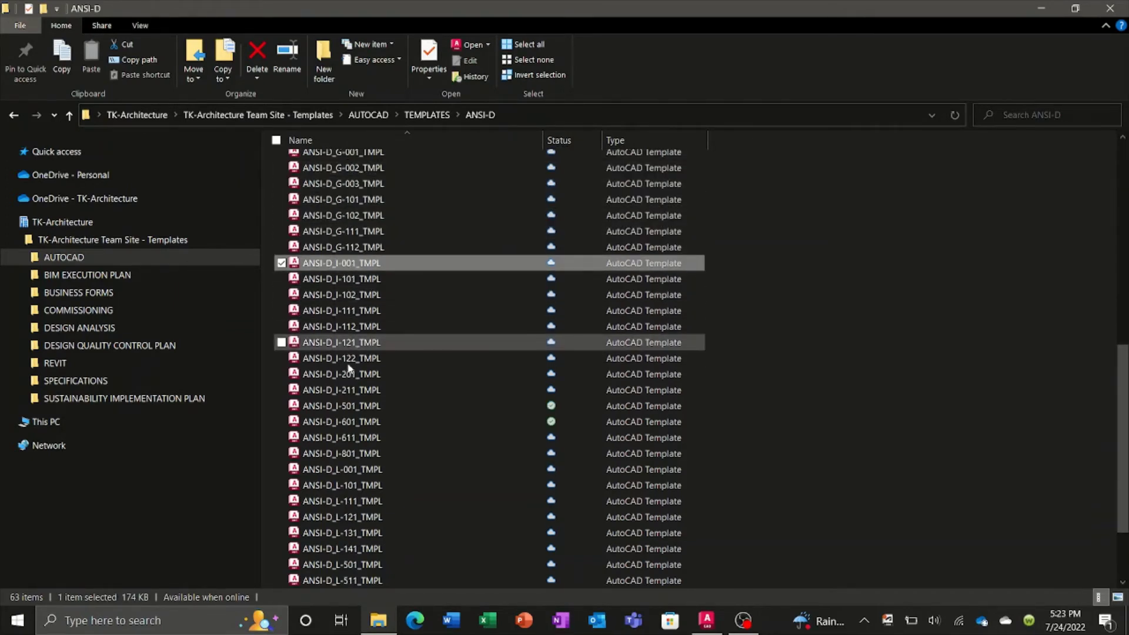
{"action": "left_click", "coordinate": [349, 453], "text": "shift"}
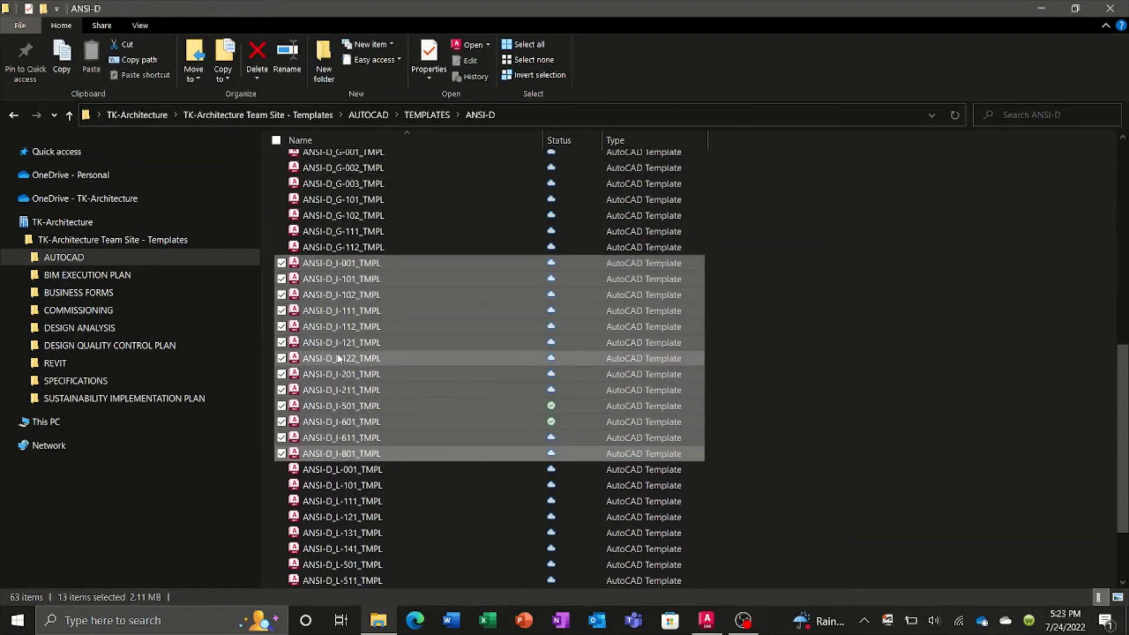
{"action": "scroll", "coordinate": [340, 359], "scroll_direction": "down", "scroll_amount": 2}
{"action": "left_click", "coordinate": [354, 374]}
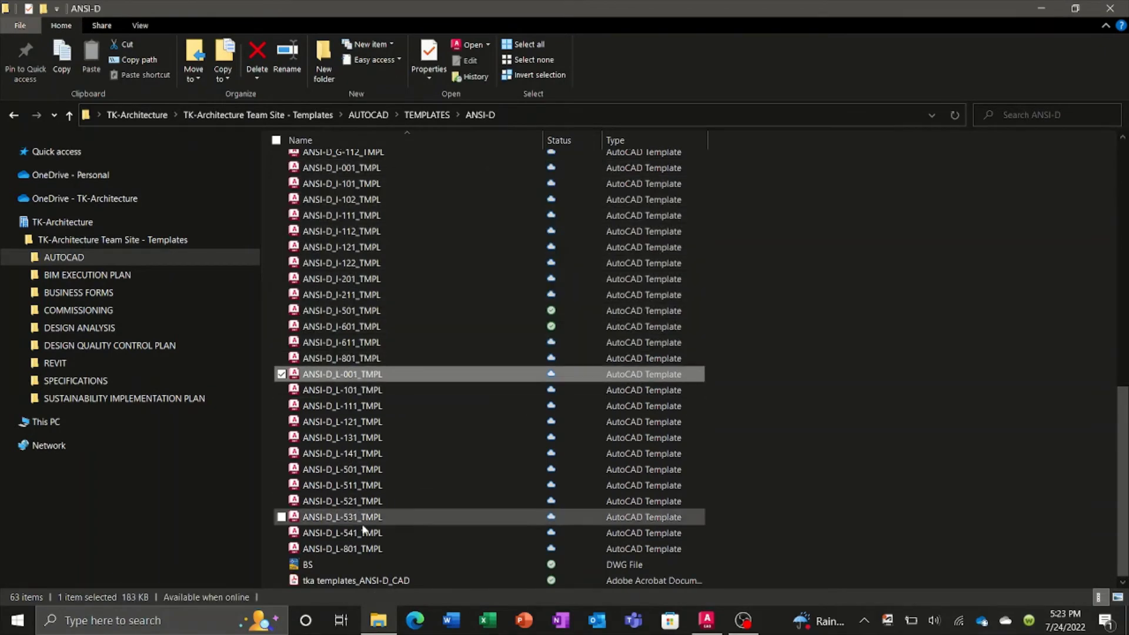
{"action": "left_click", "coordinate": [359, 549], "text": "shift"}
{"action": "scroll", "coordinate": [361, 504], "scroll_direction": "up", "scroll_amount": 12}
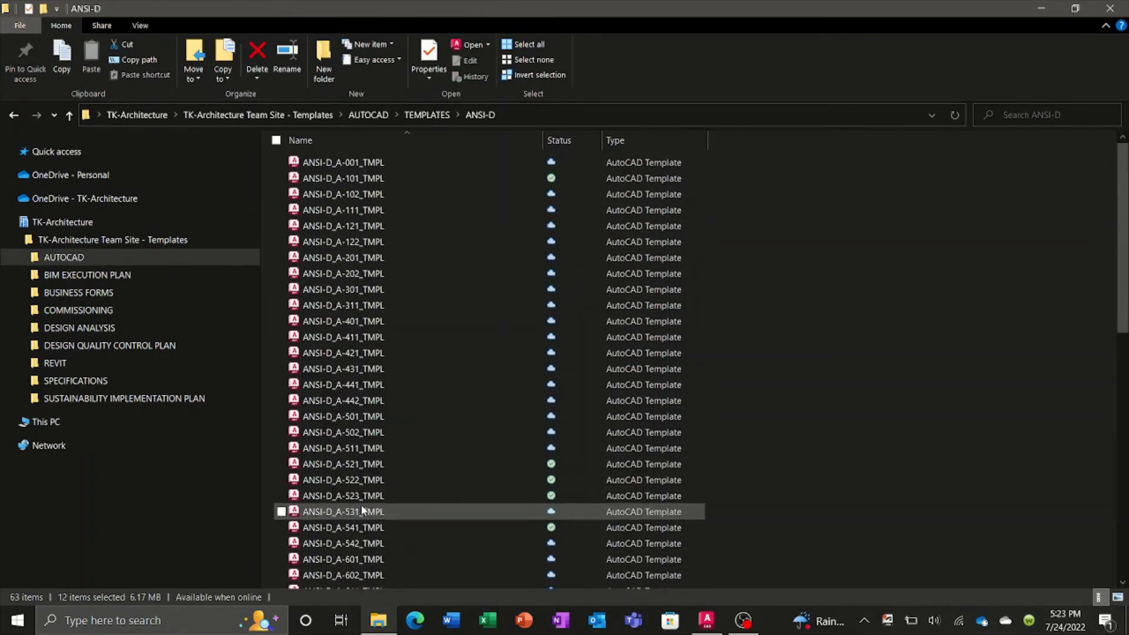
{"action": "left_click", "coordinate": [757, 359]}
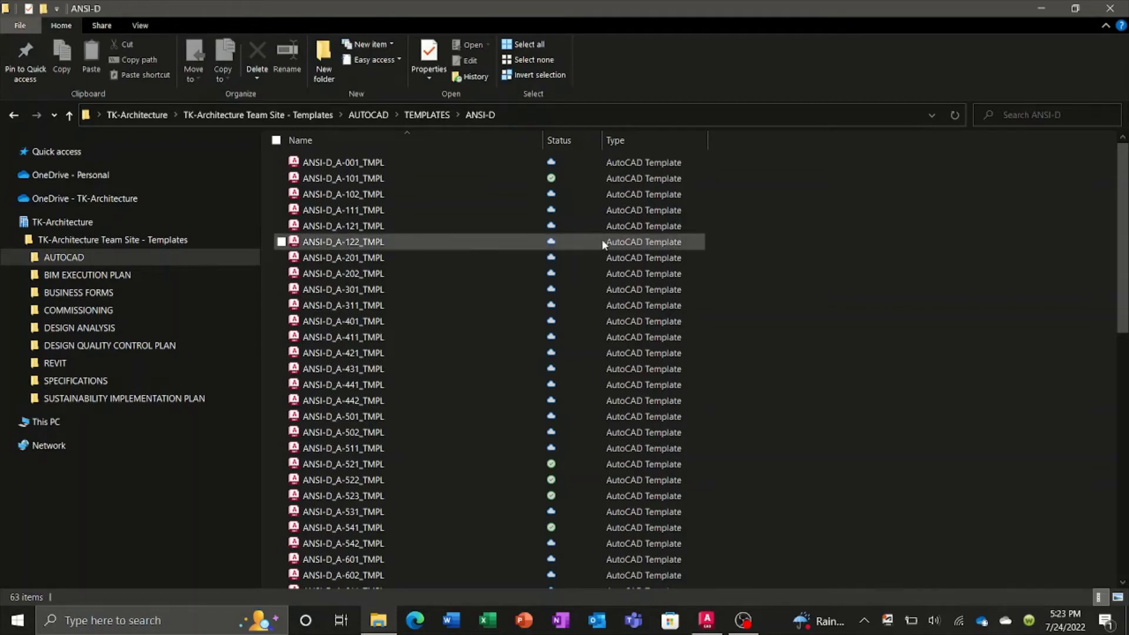
Create Drawing29 from ANSI-D_A-101_TMPL, showing the A-101 sheet, with the Home tab active.
{"action": "double_click", "coordinate": [370, 178]}
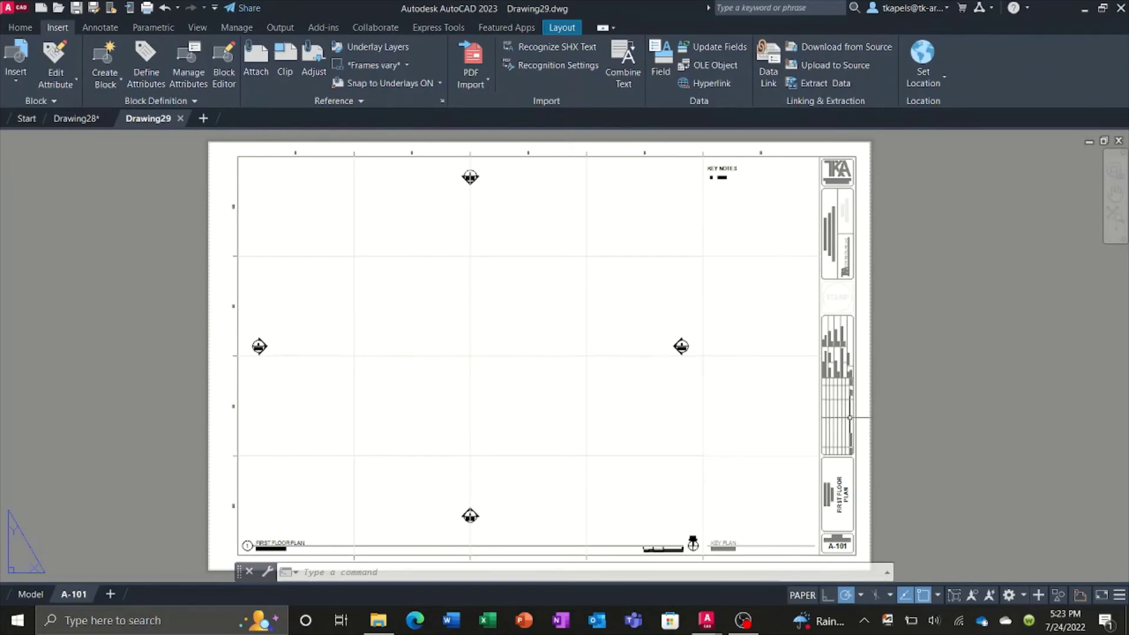
{"action": "left_click", "coordinate": [22, 27]}
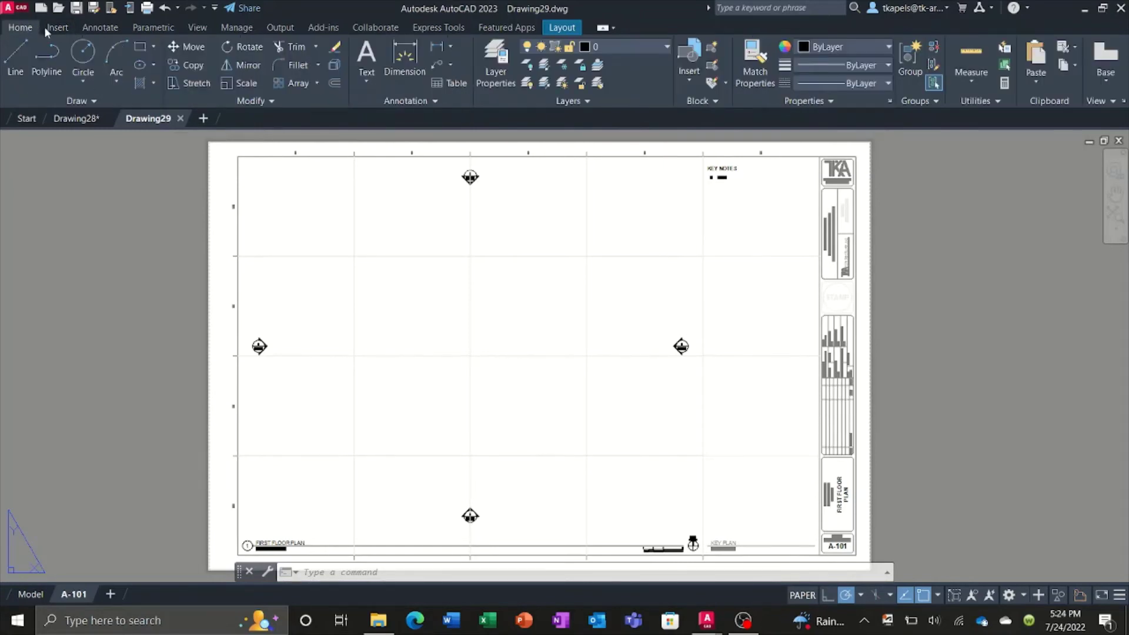
Freeze the key plan's layer by picking it with Layer Freeze on the A-101 sheet.
{"action": "left_click", "coordinate": [564, 66]}
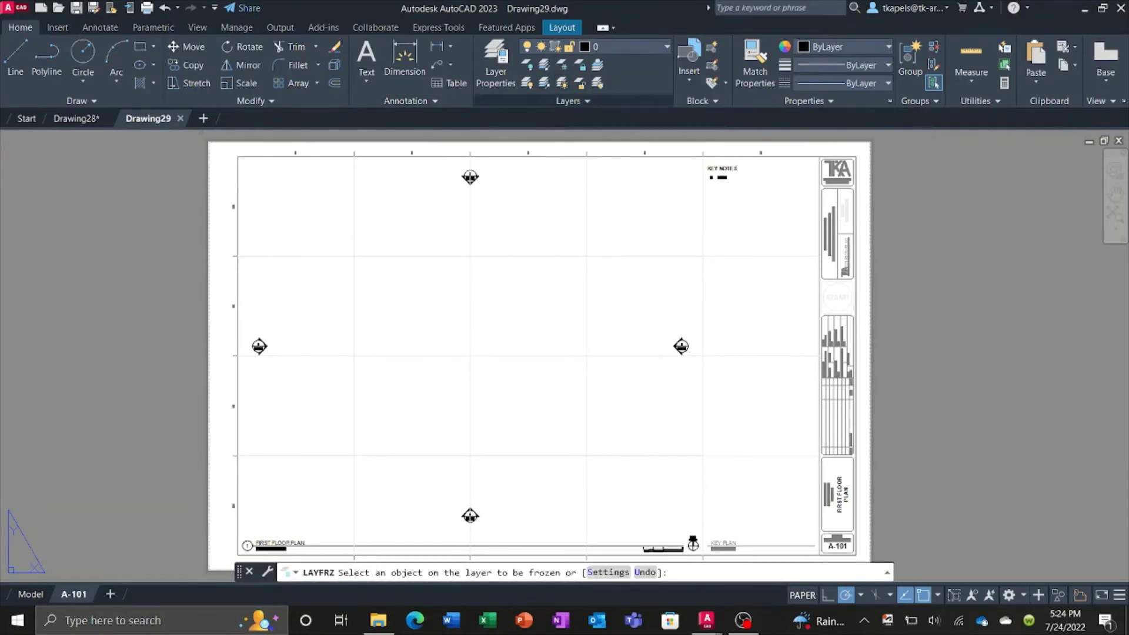
{"action": "left_click", "coordinate": [726, 546]}
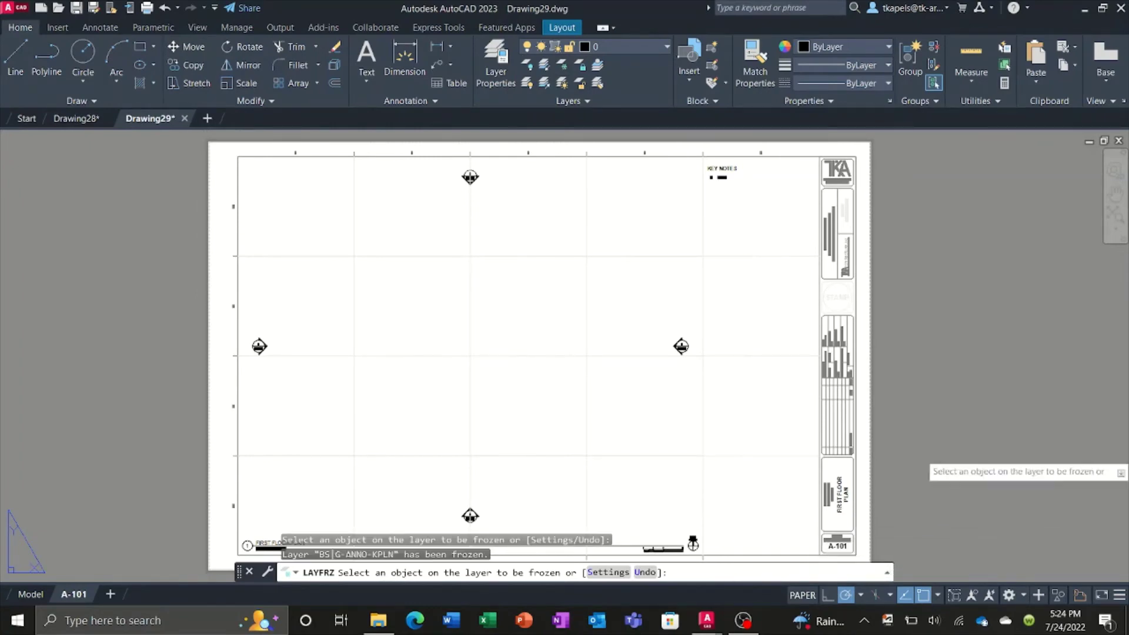
{"action": "right_click", "coordinate": [935, 464]}
{"action": "left_click", "coordinate": [946, 441]}
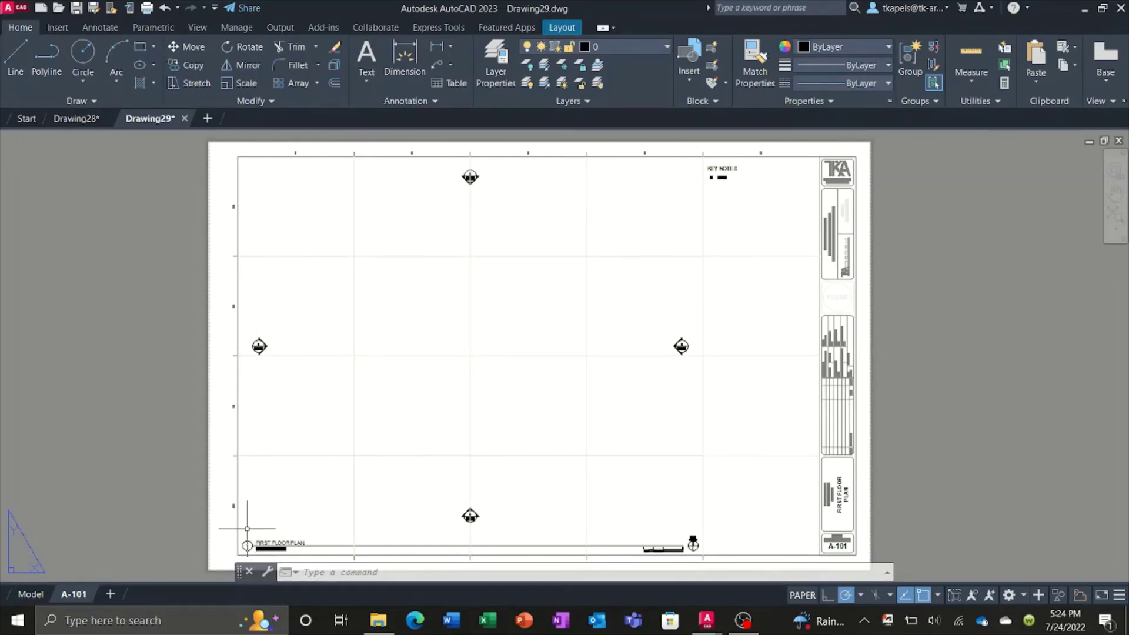
Pan and zoom out to view the whole A-101 first floor plan layout.
{"action": "scroll", "coordinate": [234, 559], "scroll_direction": "up", "scroll_amount": 4}
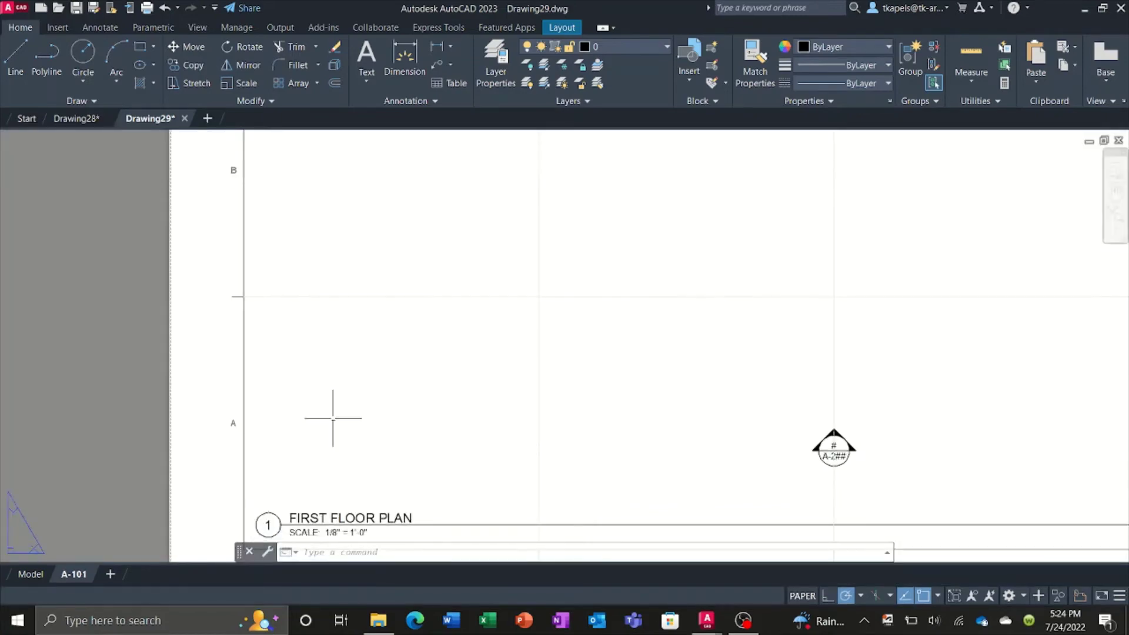
{"action": "left_click", "coordinate": [1115, 194]}
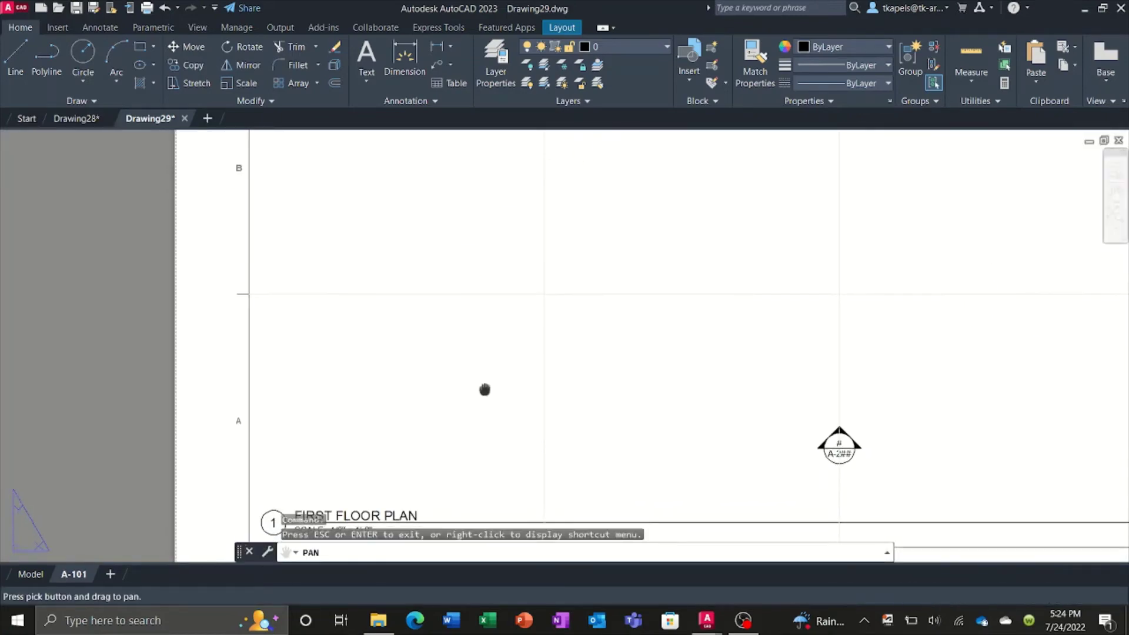
{"action": "left_click_drag", "start_coordinate": [484, 391], "coordinate": [469, 301]}
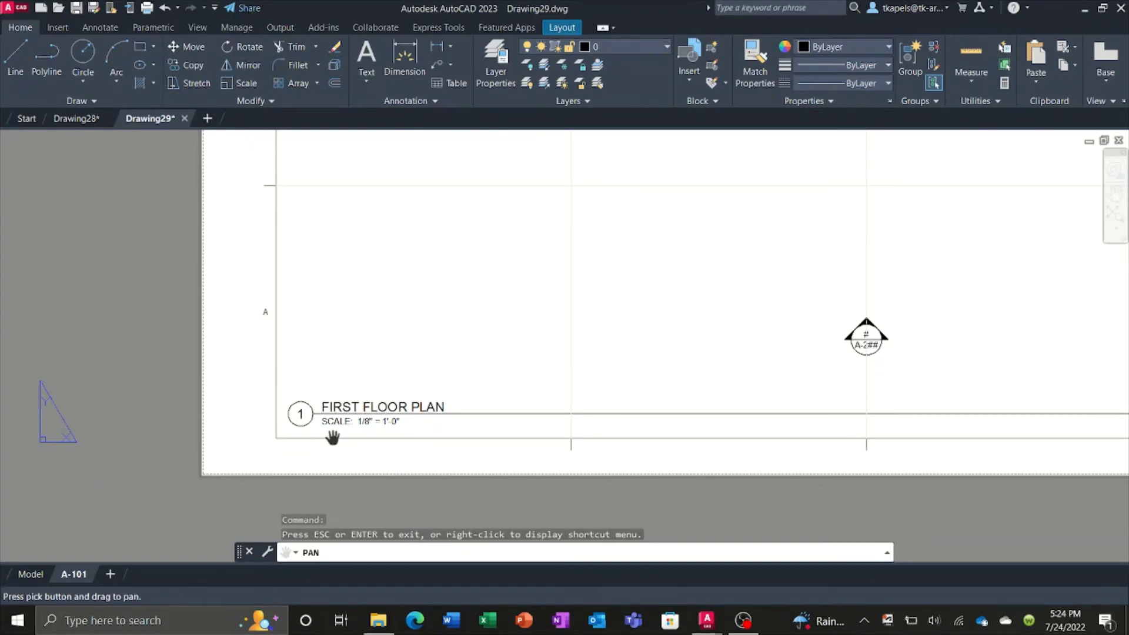
{"action": "key", "text": "Escape"}
{"action": "scroll", "coordinate": [340, 435], "scroll_direction": "down", "scroll_amount": 2}
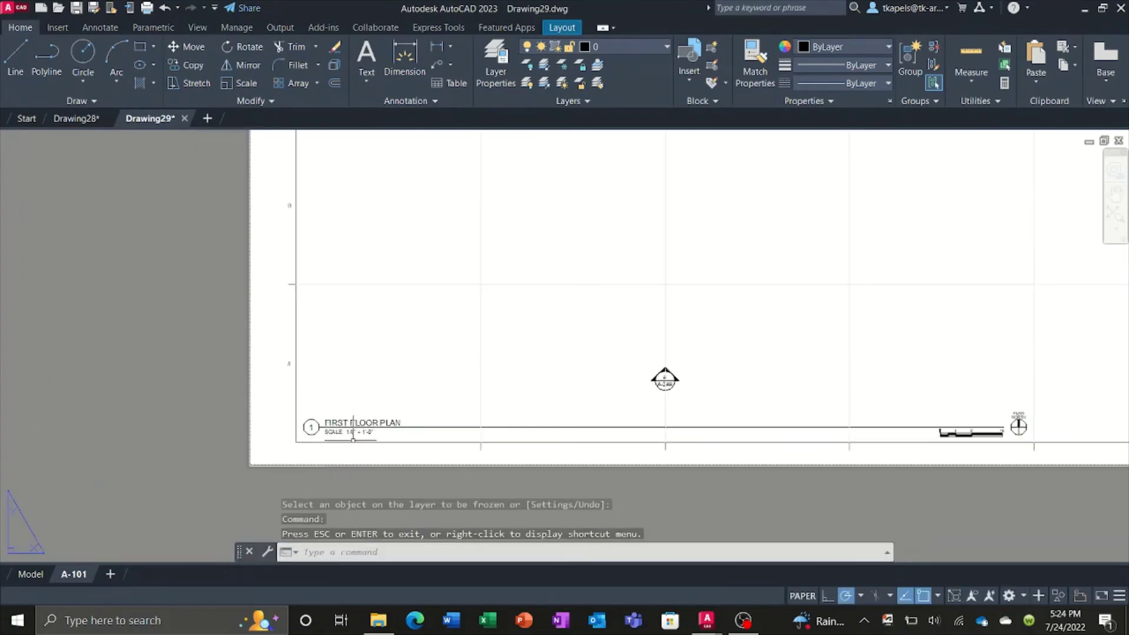
{"action": "left_click", "coordinate": [1117, 217]}
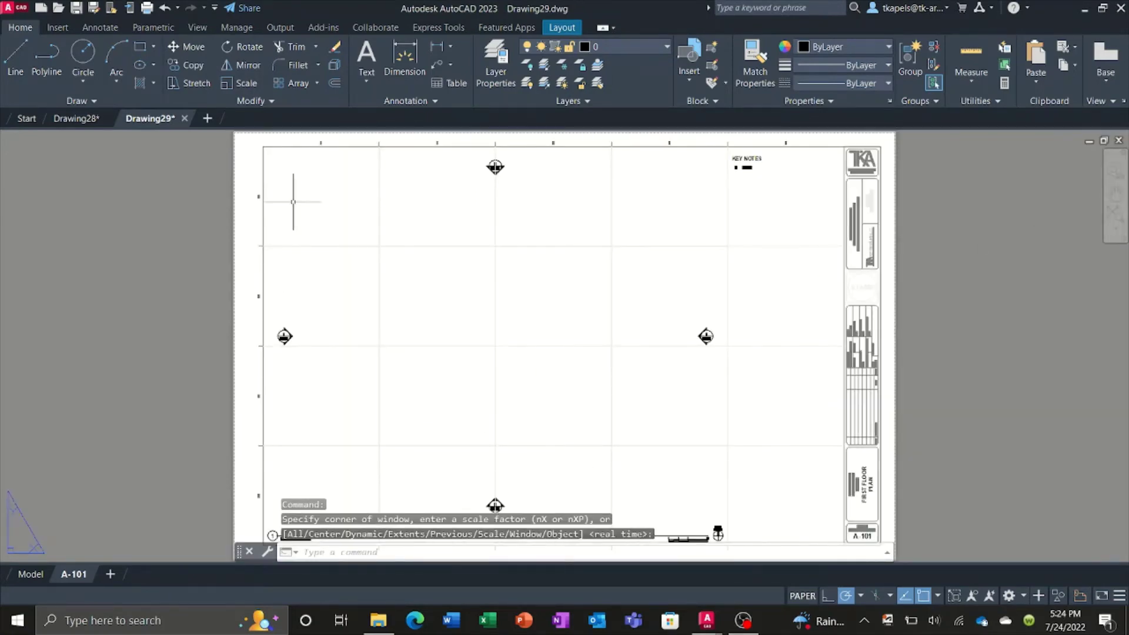
{"action": "mouse_move", "coordinate": [718, 506]}
{"action": "left_mouse_down"}
{"action": "mouse_move", "coordinate": [672, 455]}
{"action": "mouse_move", "coordinate": [489, 328]}
{"action": "left_mouse_up"}
{"action": "key", "text": "Escape"}
{"action": "key", "text": "Escape"}
{"action": "left_click", "coordinate": [718, 509]}
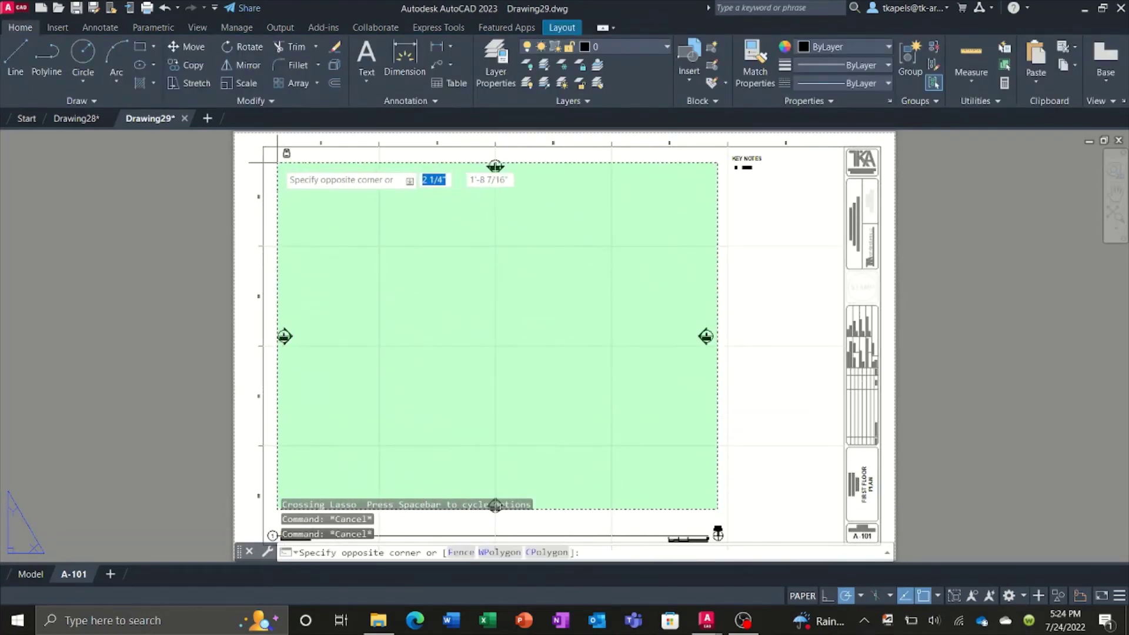
{"action": "left_click", "coordinate": [310, 196]}
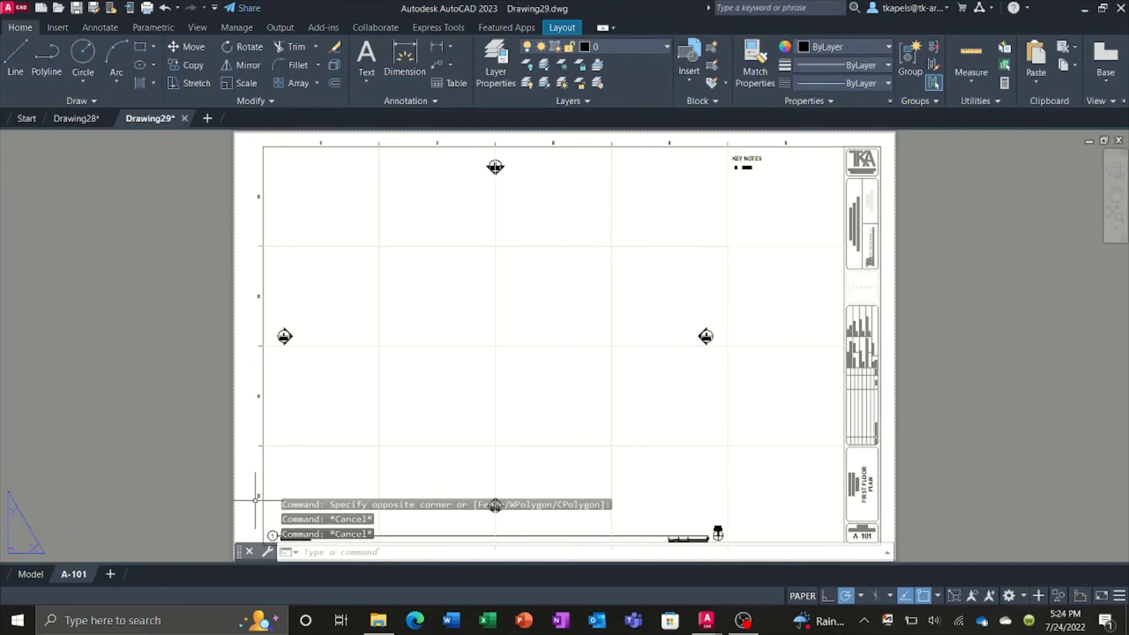
{"action": "scroll", "coordinate": [255, 500], "scroll_direction": "up", "scroll_amount": 5}
{"action": "scroll", "coordinate": [253, 432], "scroll_direction": "down", "scroll_amount": 5}
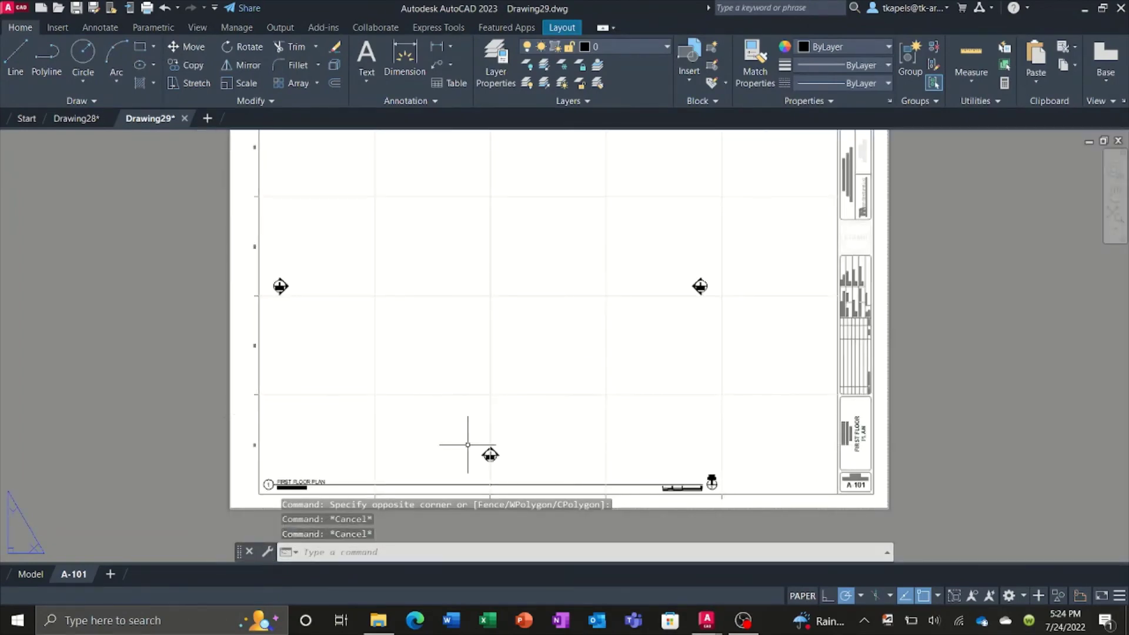
{"action": "scroll", "coordinate": [467, 444], "scroll_direction": "down", "scroll_amount": 2}
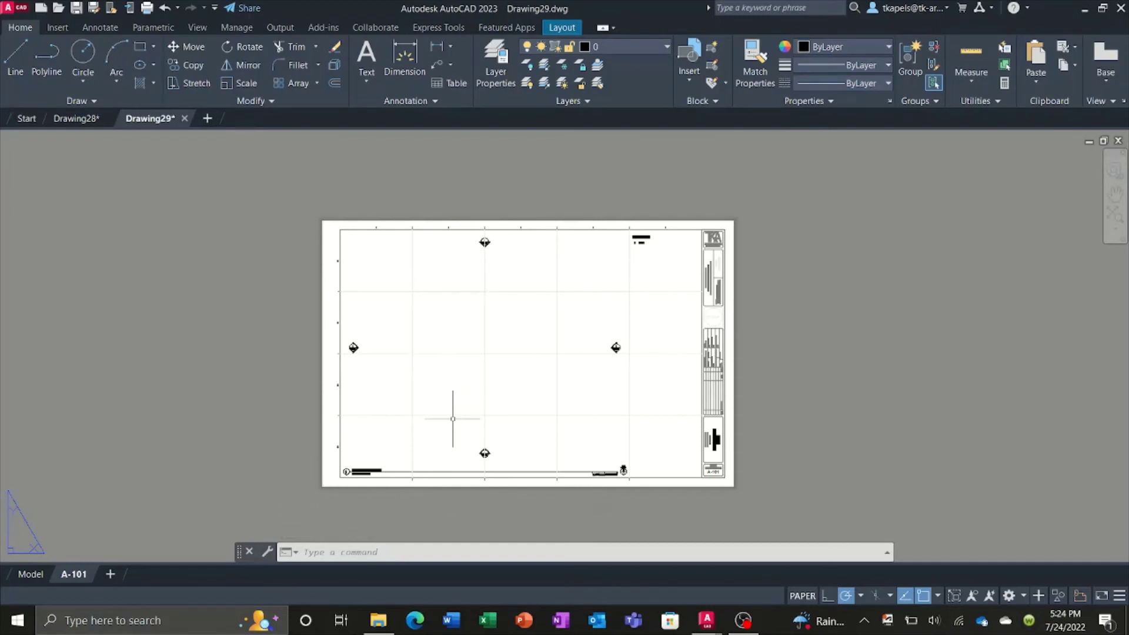
{"action": "scroll", "coordinate": [334, 464], "scroll_direction": "up", "scroll_amount": 5}
{"action": "scroll", "coordinate": [342, 426], "scroll_direction": "up", "scroll_amount": 1}
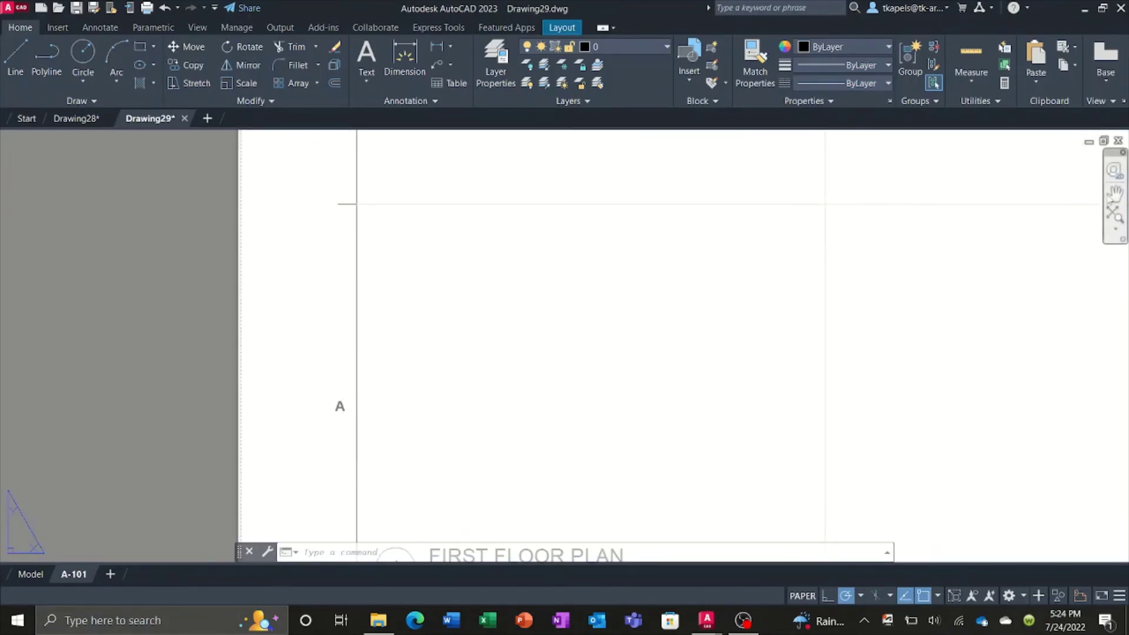
Pan to the A-2## section marker, left-edge grid labels and lower title block.
{"action": "left_click", "coordinate": [1115, 194]}
{"action": "mouse_move", "coordinate": [933, 282]}
{"action": "left_mouse_down"}
{"action": "mouse_move", "coordinate": [650, 461]}
{"action": "mouse_move", "coordinate": [583, 459]}
{"action": "left_mouse_up"}
{"action": "mouse_move", "coordinate": [553, 311]}
{"action": "left_mouse_down"}
{"action": "mouse_move", "coordinate": [560, 472]}
{"action": "mouse_move", "coordinate": [533, 452]}
{"action": "left_mouse_up"}
{"action": "mouse_move", "coordinate": [501, 254]}
{"action": "left_mouse_down"}
{"action": "mouse_move", "coordinate": [508, 416]}
{"action": "mouse_move", "coordinate": [467, 449]}
{"action": "left_mouse_up"}
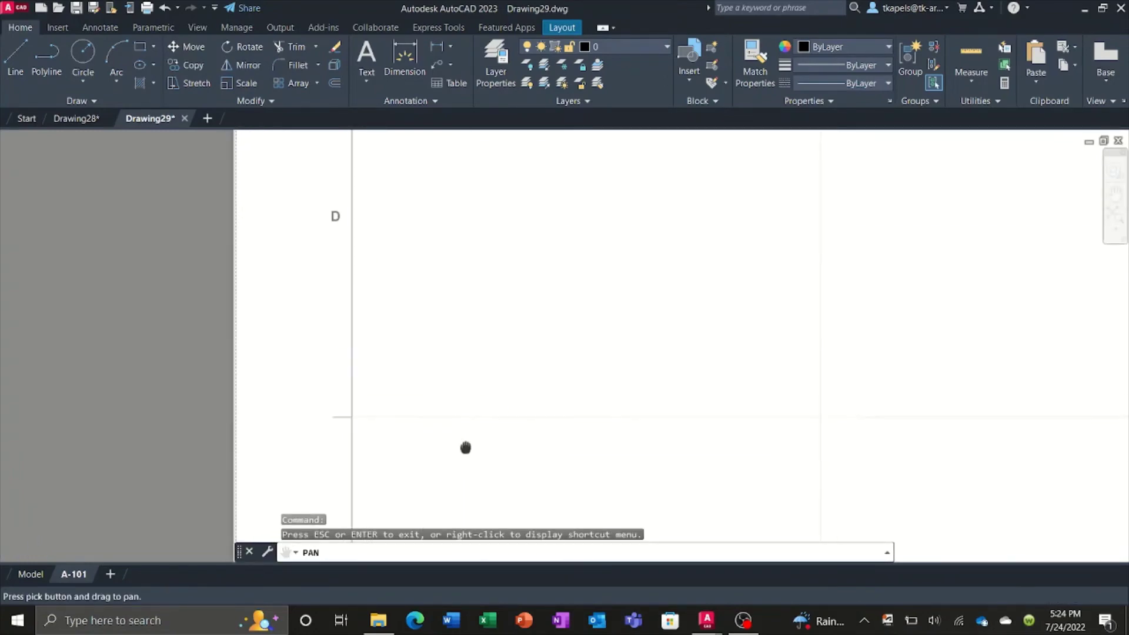
{"action": "scroll", "coordinate": [453, 347], "scroll_direction": "down", "scroll_amount": 7}
{"action": "left_click_drag", "start_coordinate": [502, 381], "coordinate": [373, 248]}
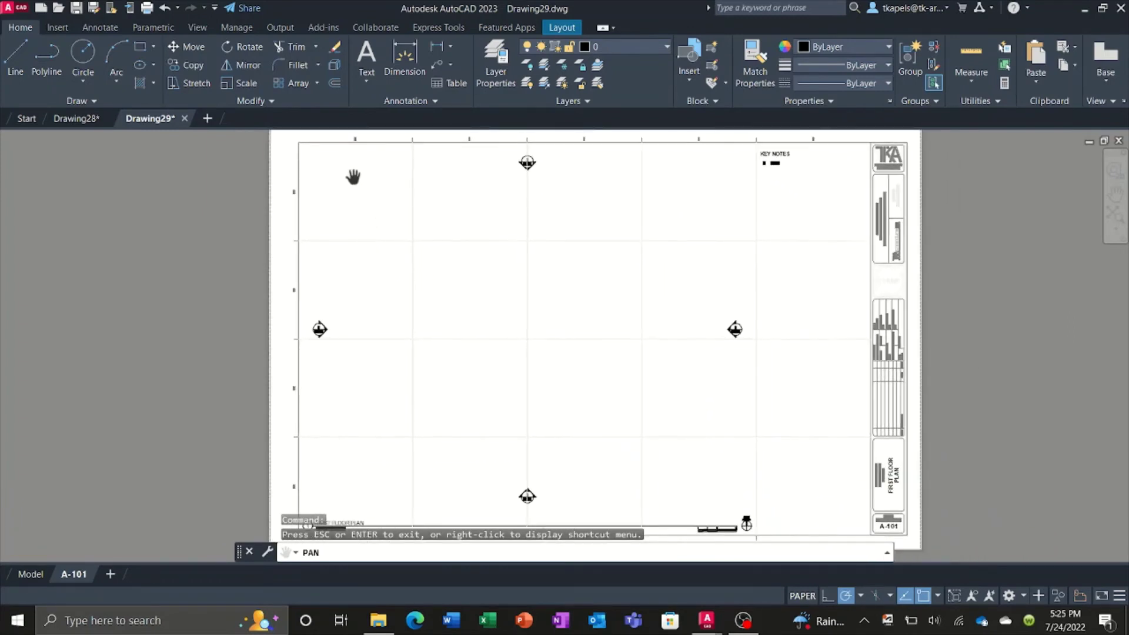
{"action": "key", "text": "Escape"}
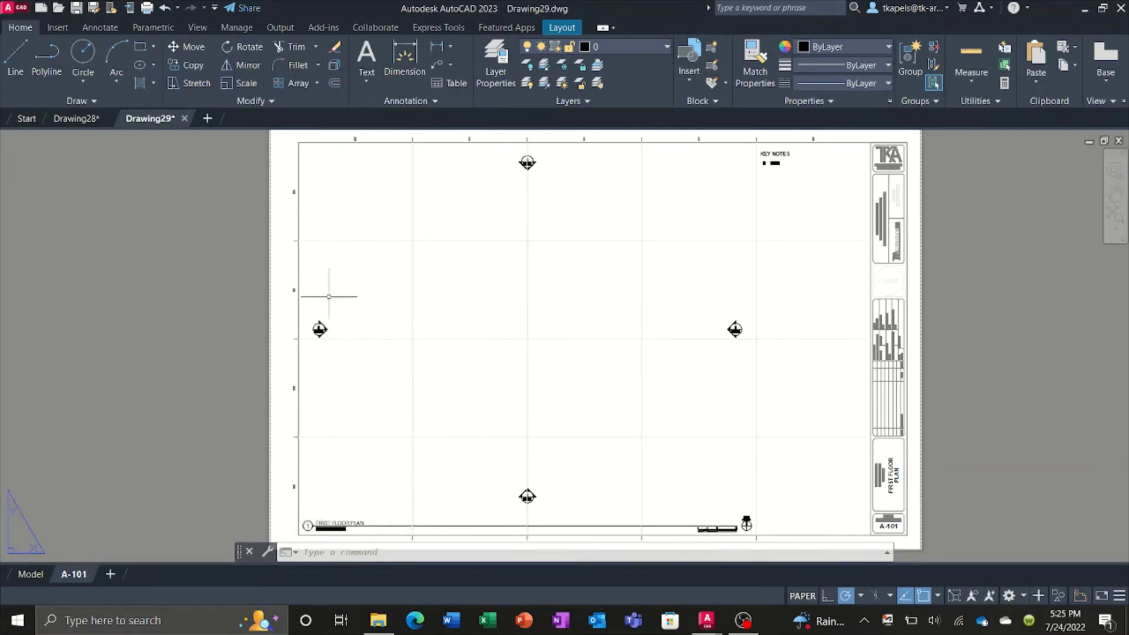
{"action": "scroll", "coordinate": [345, 319], "scroll_direction": "down", "scroll_amount": 2}
{"action": "scroll", "coordinate": [334, 196], "scroll_direction": "up", "scroll_amount": 5}
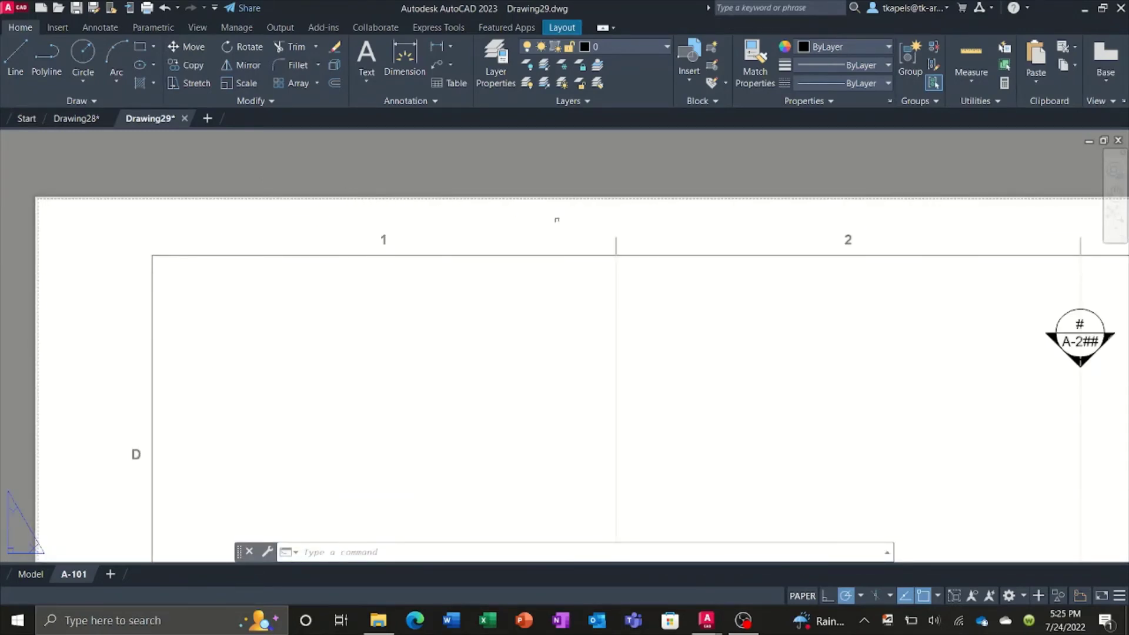
Pan along the sheet's top edge to bring the KEY NOTES block into view.
{"action": "left_click", "coordinate": [1115, 193]}
{"action": "left_click_drag", "start_coordinate": [610, 333], "coordinate": [529, 327]}
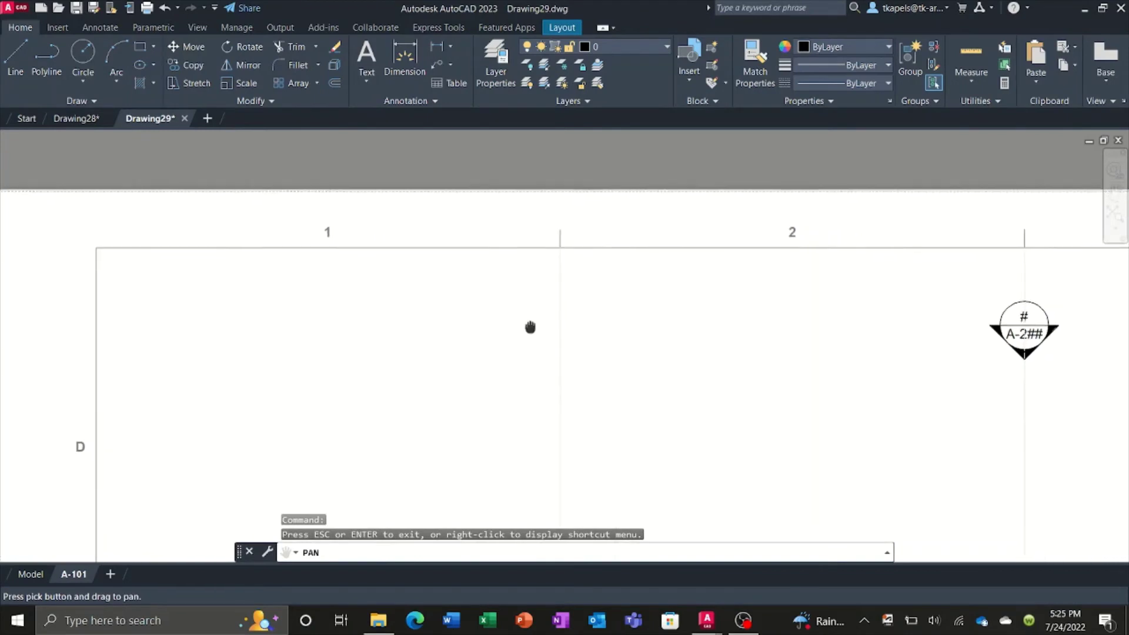
{"action": "left_click_drag", "start_coordinate": [919, 370], "coordinate": [854, 368]}
{"action": "left_click_drag", "start_coordinate": [1096, 363], "coordinate": [821, 353]}
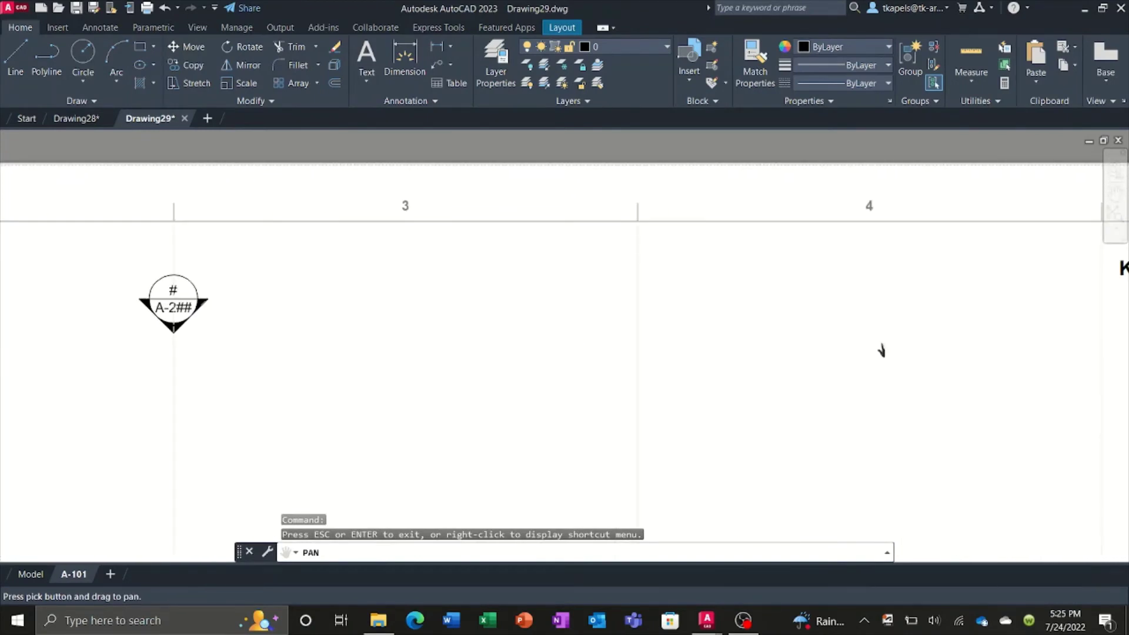
{"action": "left_click_drag", "start_coordinate": [1012, 360], "coordinate": [821, 355]}
{"action": "left_click_drag", "start_coordinate": [890, 357], "coordinate": [659, 339]}
{"action": "scroll", "coordinate": [812, 292], "scroll_direction": "down", "scroll_amount": 5}
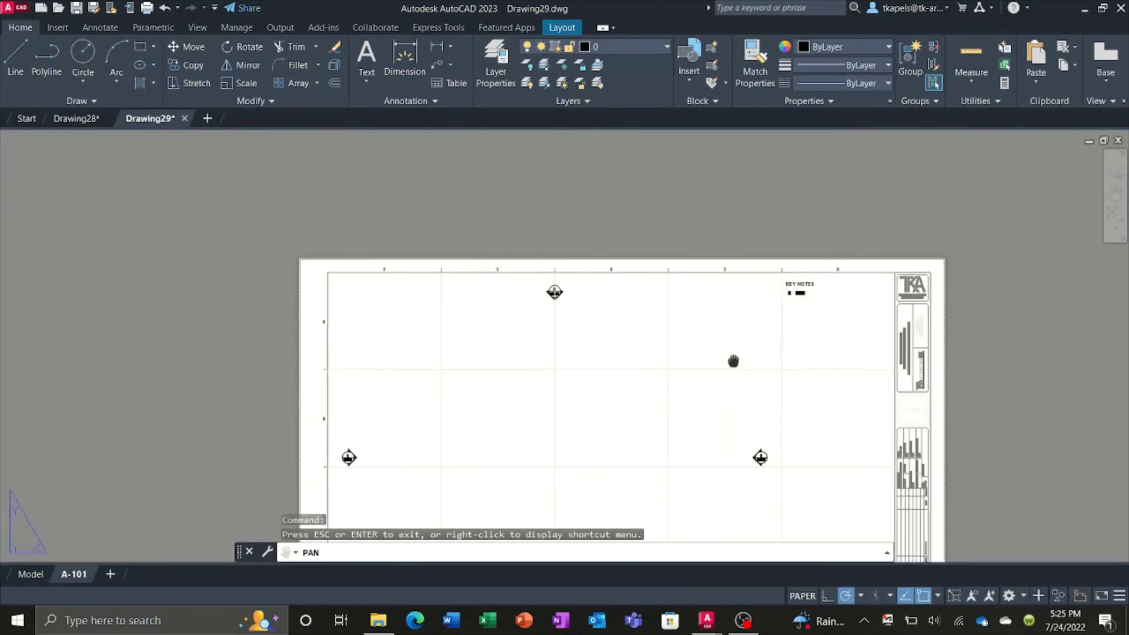
{"action": "left_click", "coordinate": [1115, 218]}
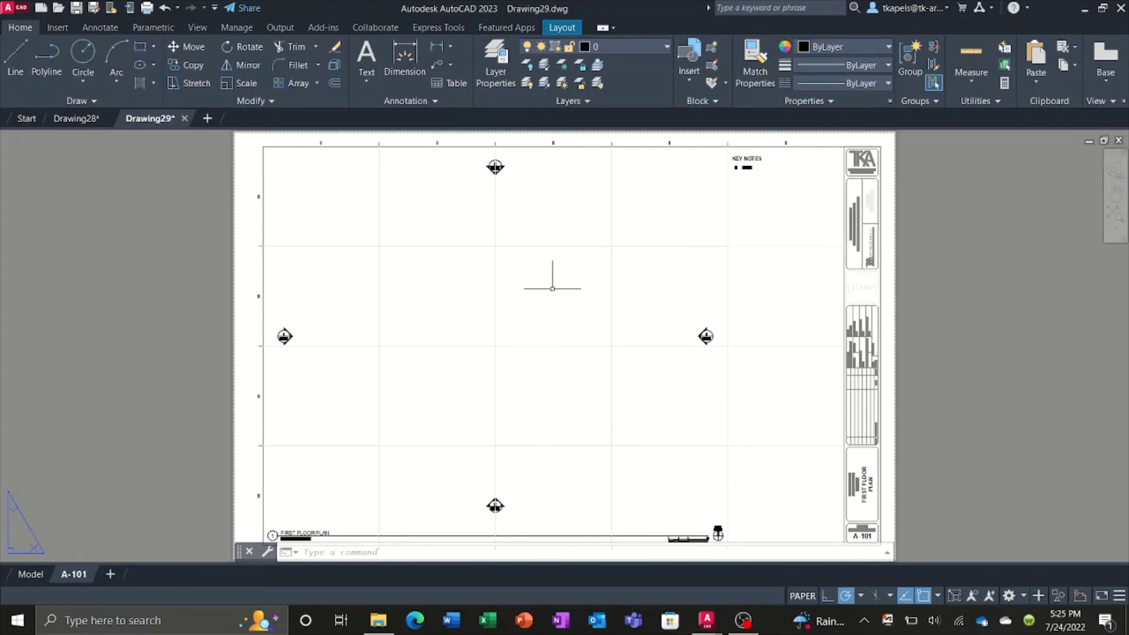
{"action": "left_click", "coordinate": [604, 339]}
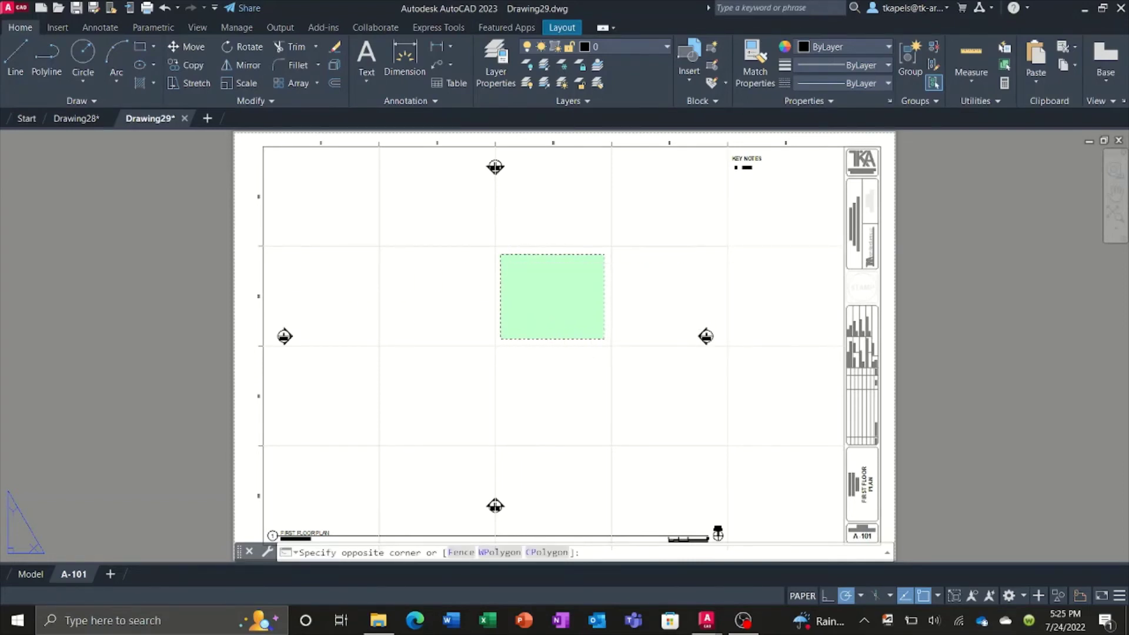
{"action": "left_click", "coordinate": [501, 253]}
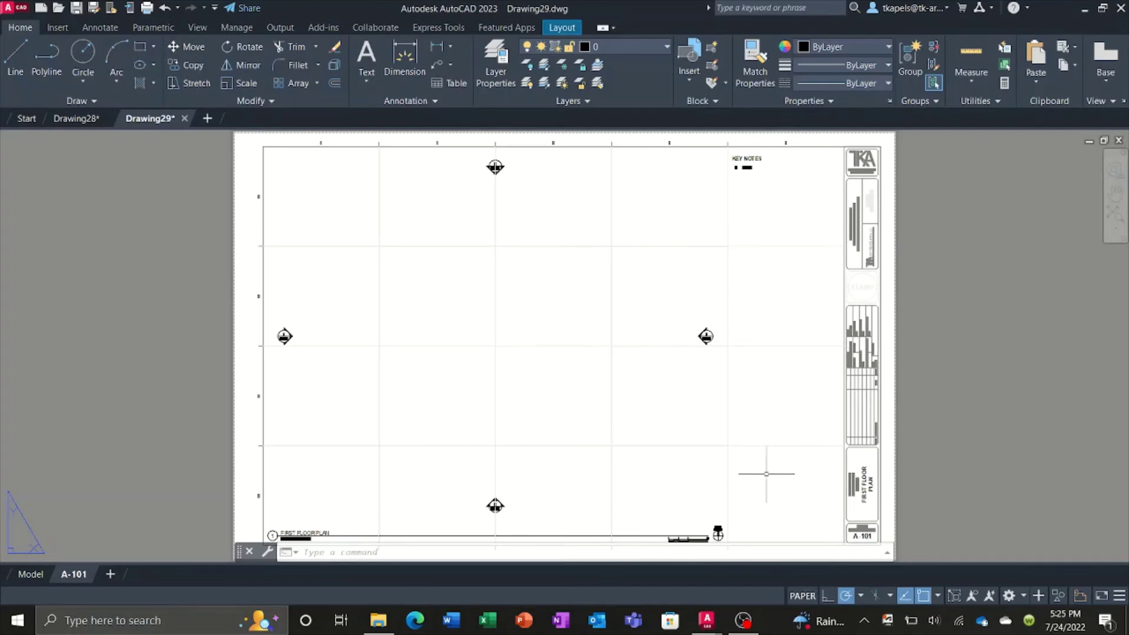
{"action": "left_click", "coordinate": [832, 536]}
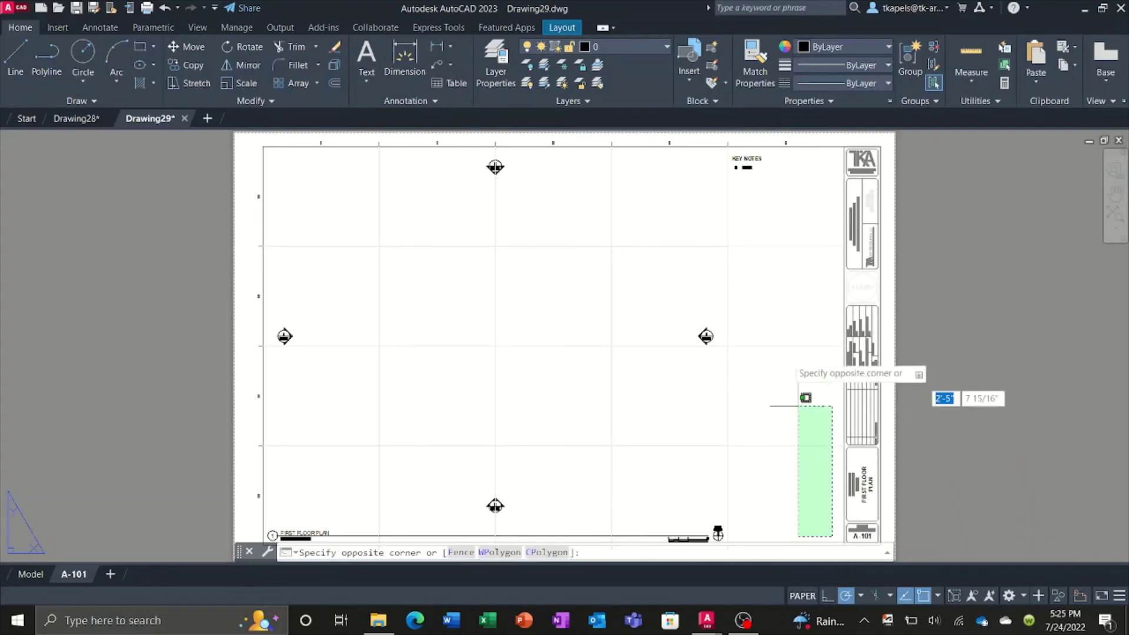
{"action": "left_click", "coordinate": [734, 155]}
{"action": "key", "text": "Escape"}
{"action": "left_click", "coordinate": [747, 164]}
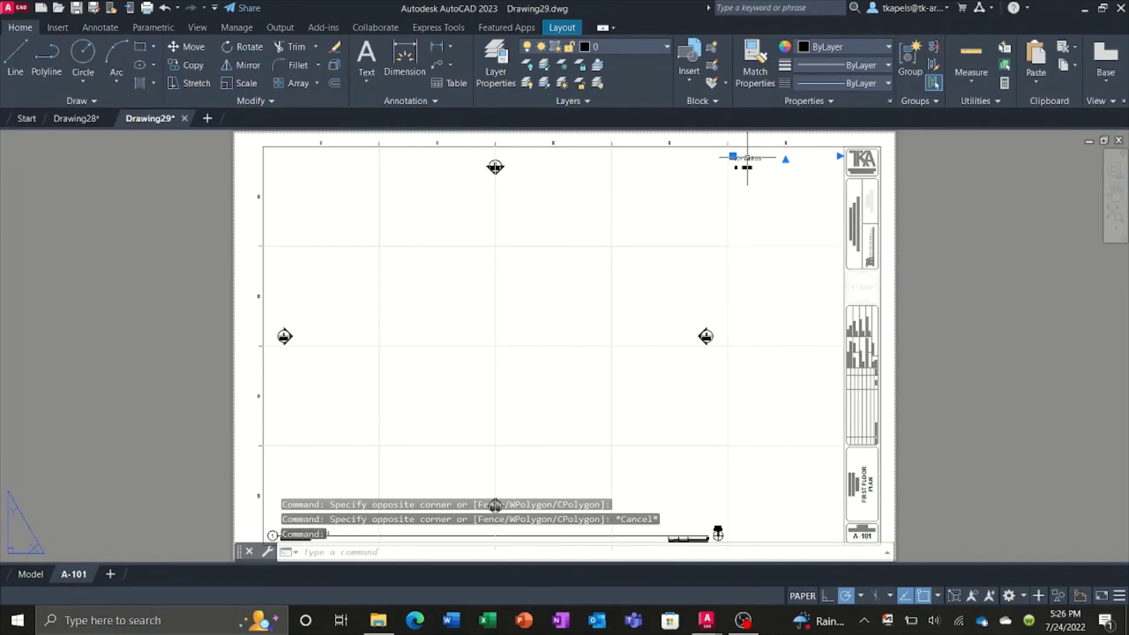
{"action": "key", "text": "Escape"}
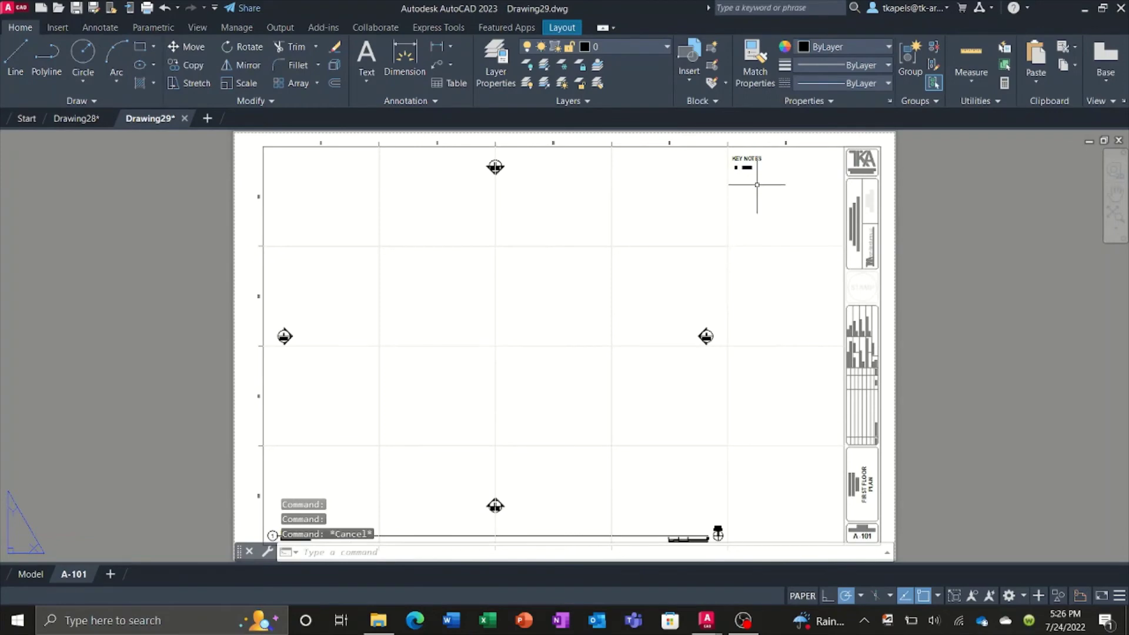
{"action": "left_click", "coordinate": [753, 154]}
{"action": "left_click", "coordinate": [746, 170]}
{"action": "key", "text": "Escape"}
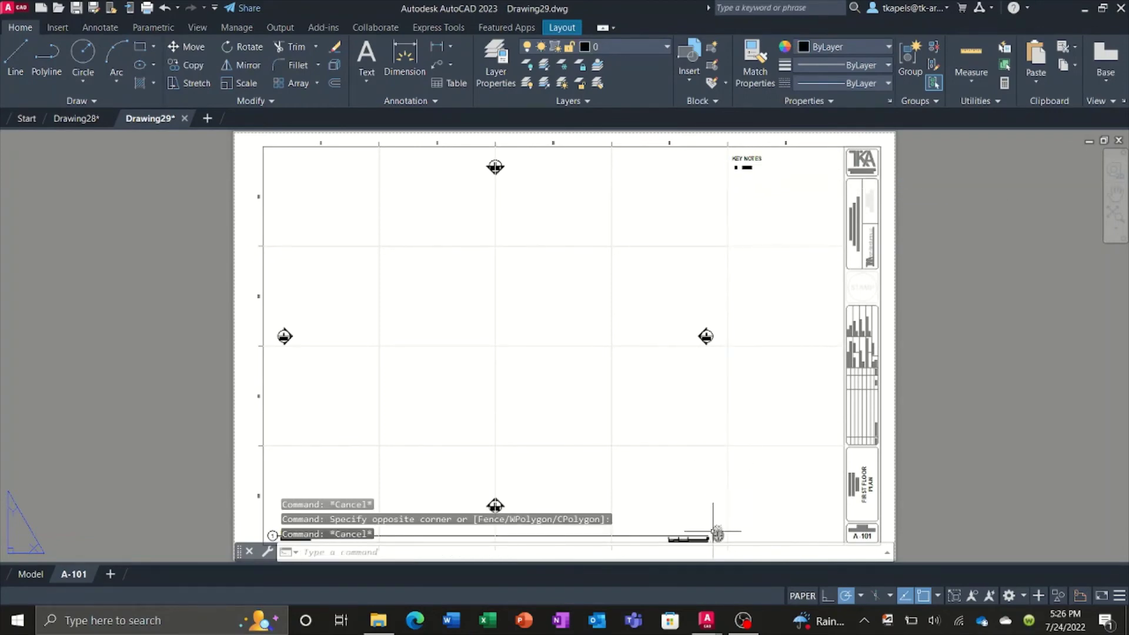
{"action": "left_click", "coordinate": [718, 534]}
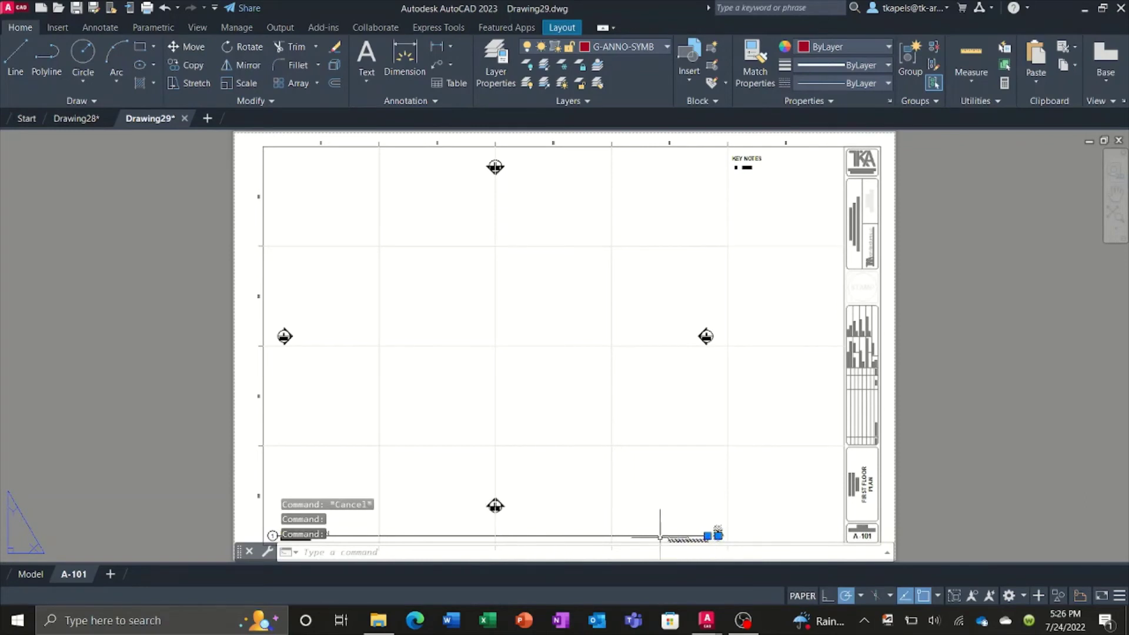
{"action": "left_click", "coordinate": [657, 536]}
{"action": "key", "text": "Escape"}
{"action": "key", "text": "Escape"}
{"action": "key", "text": "Escape"}
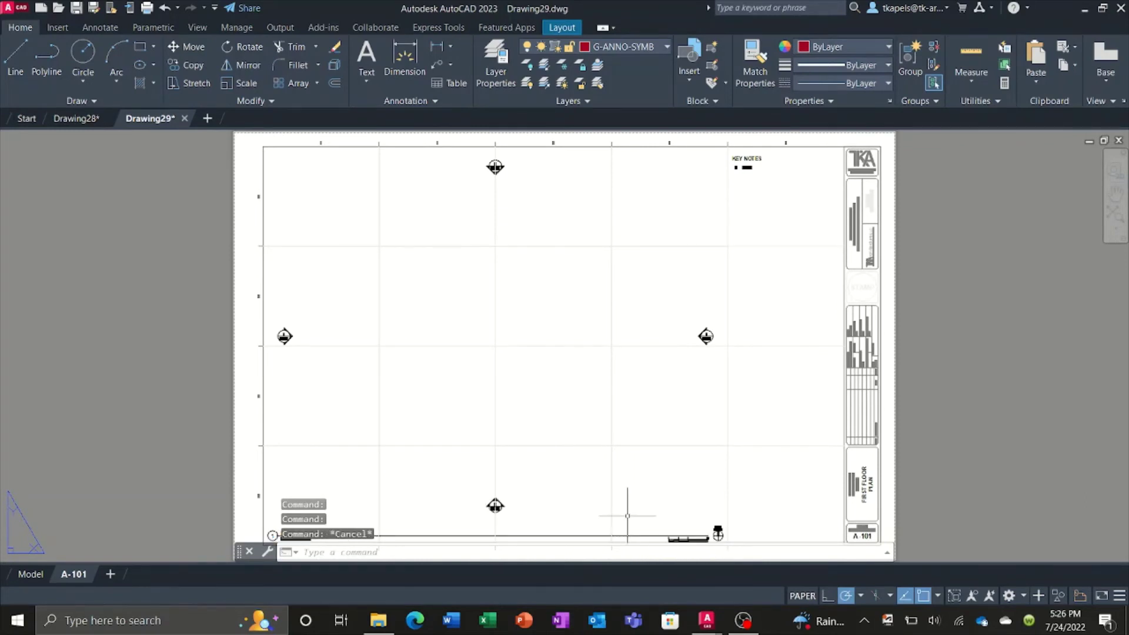
{"action": "left_click", "coordinate": [706, 329]}
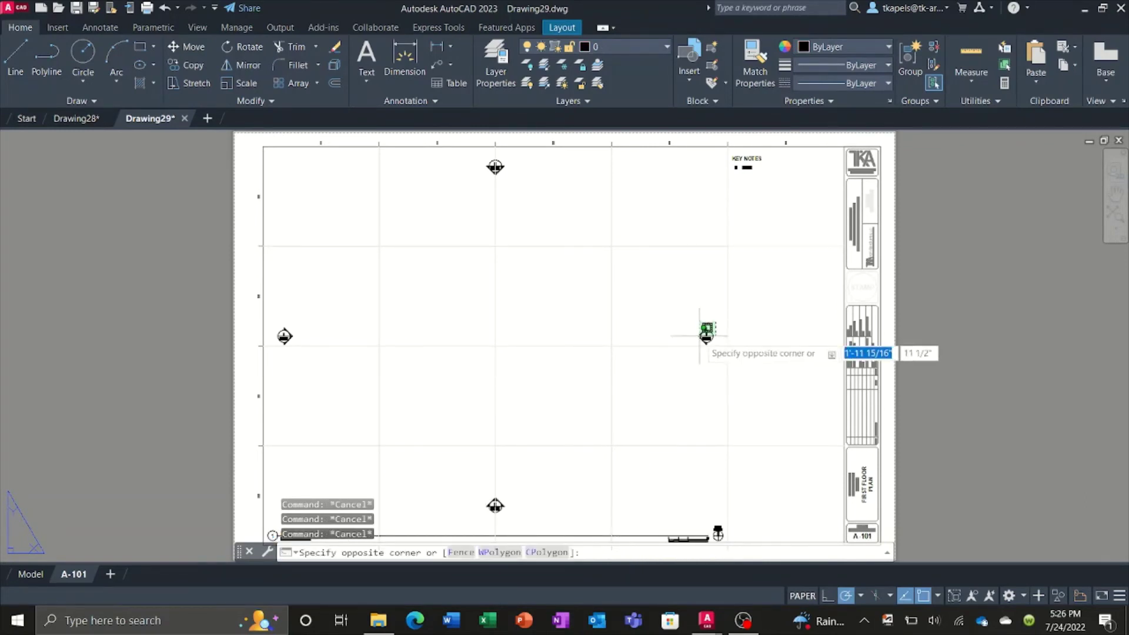
{"action": "left_click", "coordinate": [284, 329]}
{"action": "left_click", "coordinate": [329, 288]}
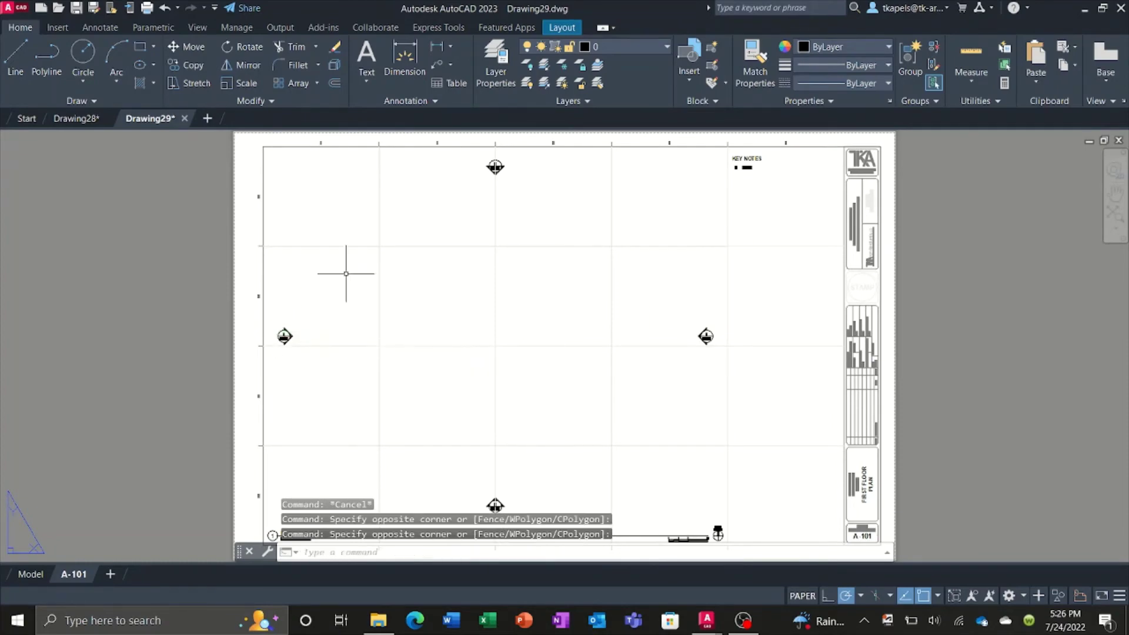
{"action": "left_click", "coordinate": [511, 180]}
{"action": "key", "text": "Escape"}
{"action": "key", "text": "Escape"}
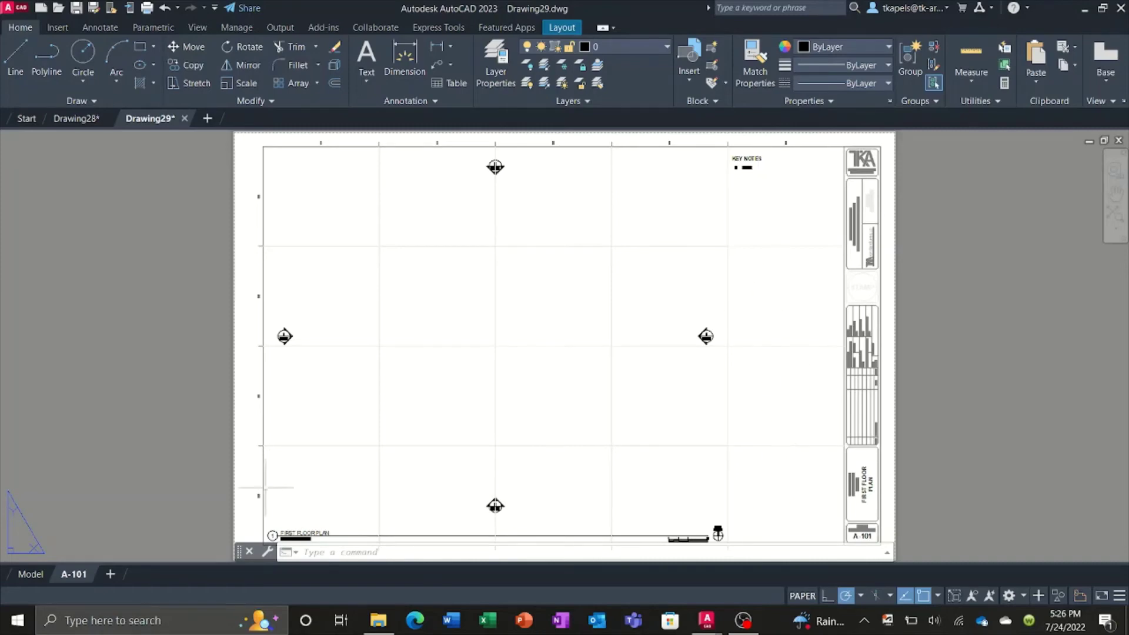
Switch to model space and zoom in on the 1/8" and 1/4" scale plan grids.
{"action": "left_click", "coordinate": [41, 574]}
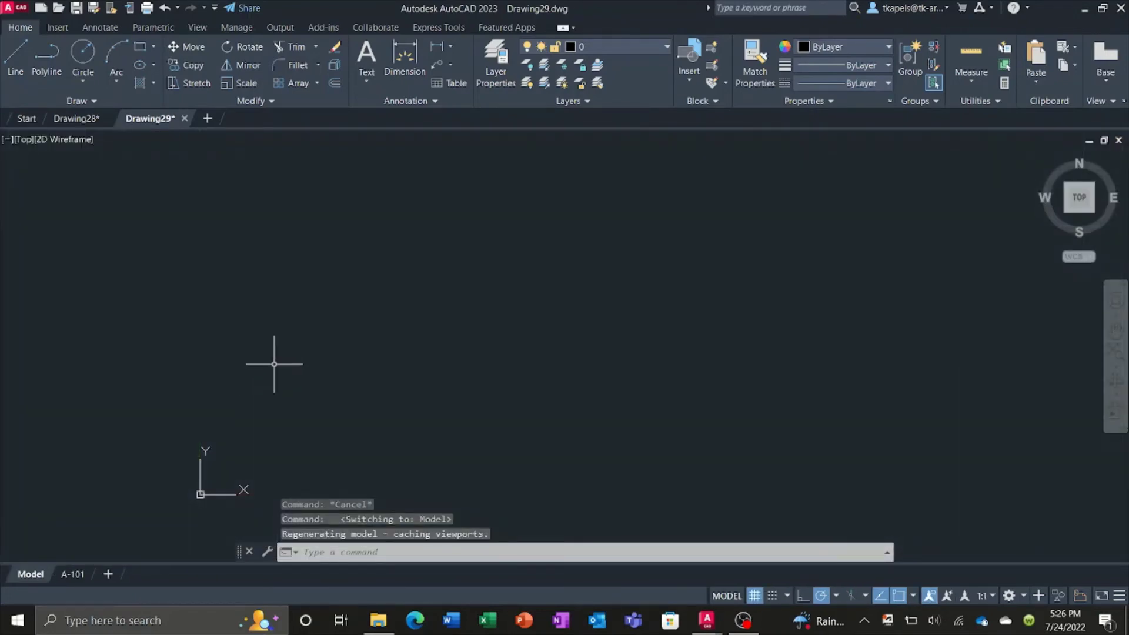
{"action": "key", "text": "Escape"}
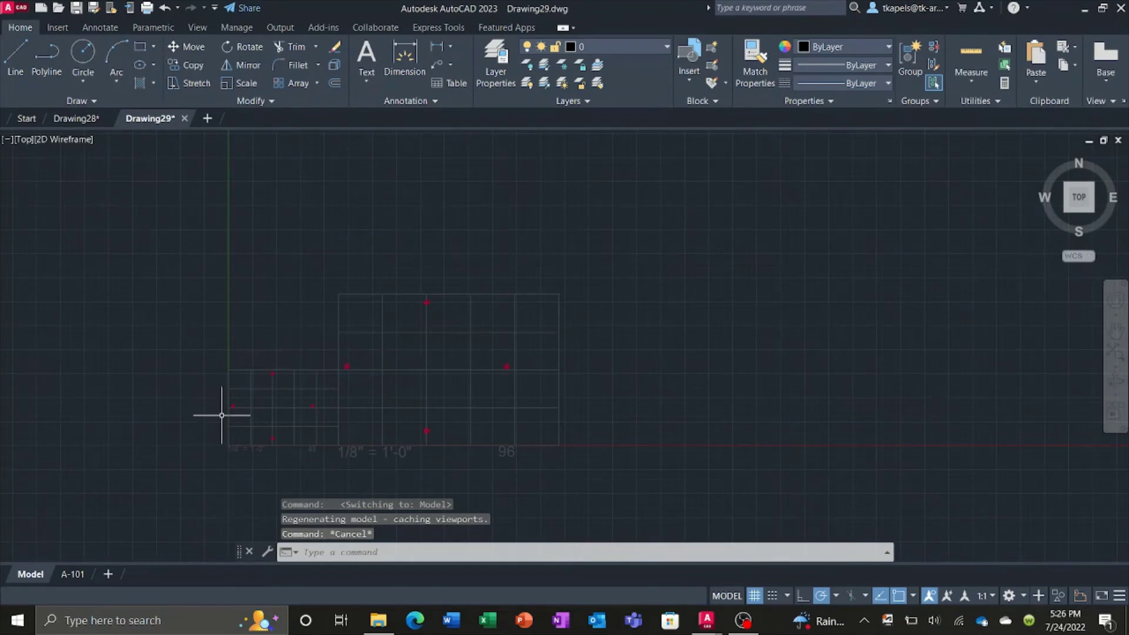
{"action": "scroll", "coordinate": [223, 438], "scroll_direction": "up", "scroll_amount": 2}
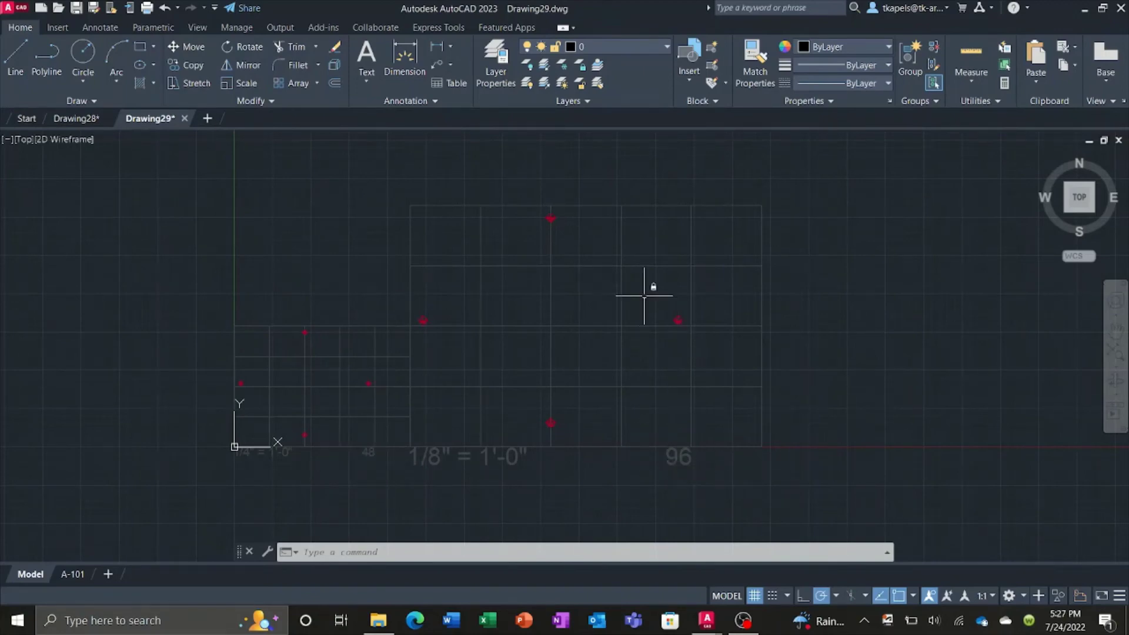
{"action": "scroll", "coordinate": [429, 320], "scroll_direction": "up", "scroll_amount": 5}
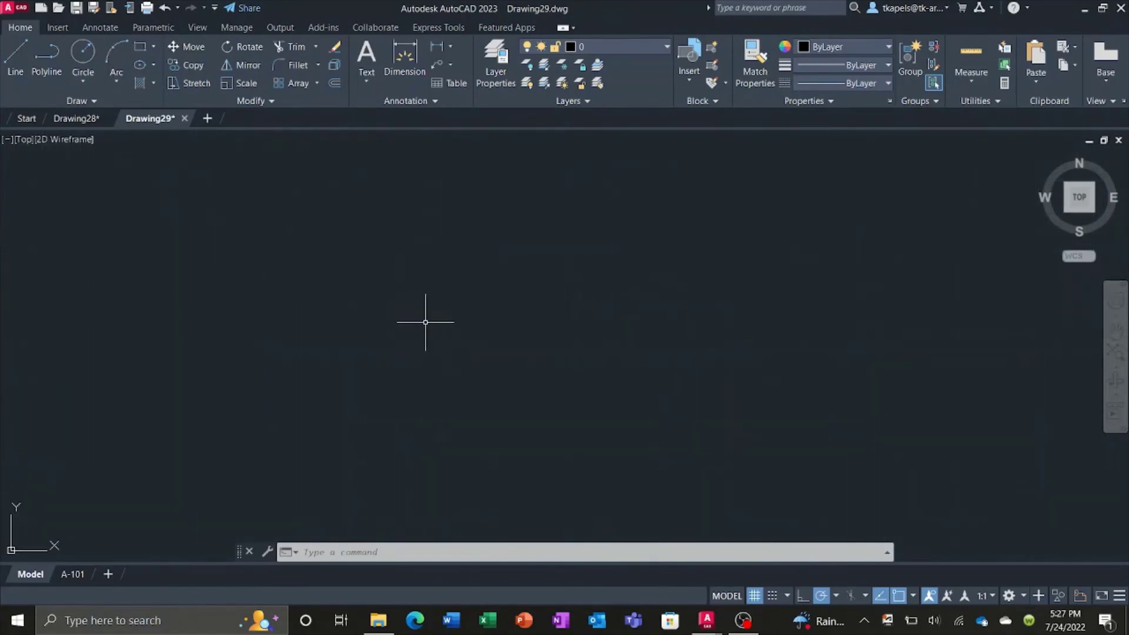
{"action": "scroll", "coordinate": [403, 323], "scroll_direction": "down", "scroll_amount": 2}
Select the small red elevation marker on the grid.
{"action": "left_click", "coordinate": [390, 320]}
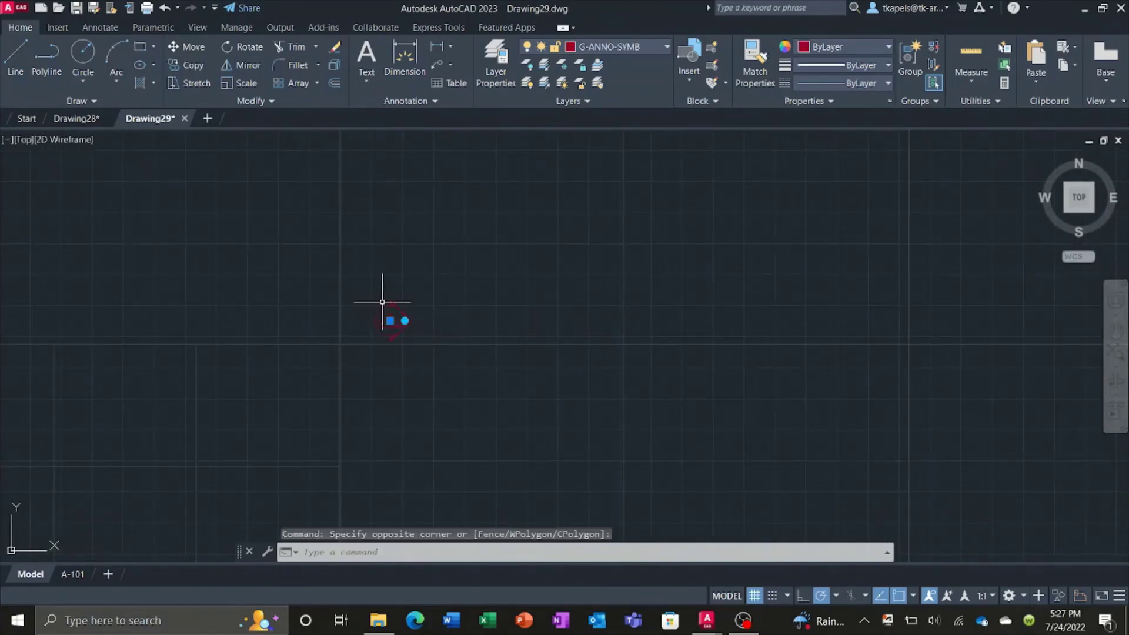
{"action": "key", "text": "Escape"}
{"action": "key", "text": "Escape"}
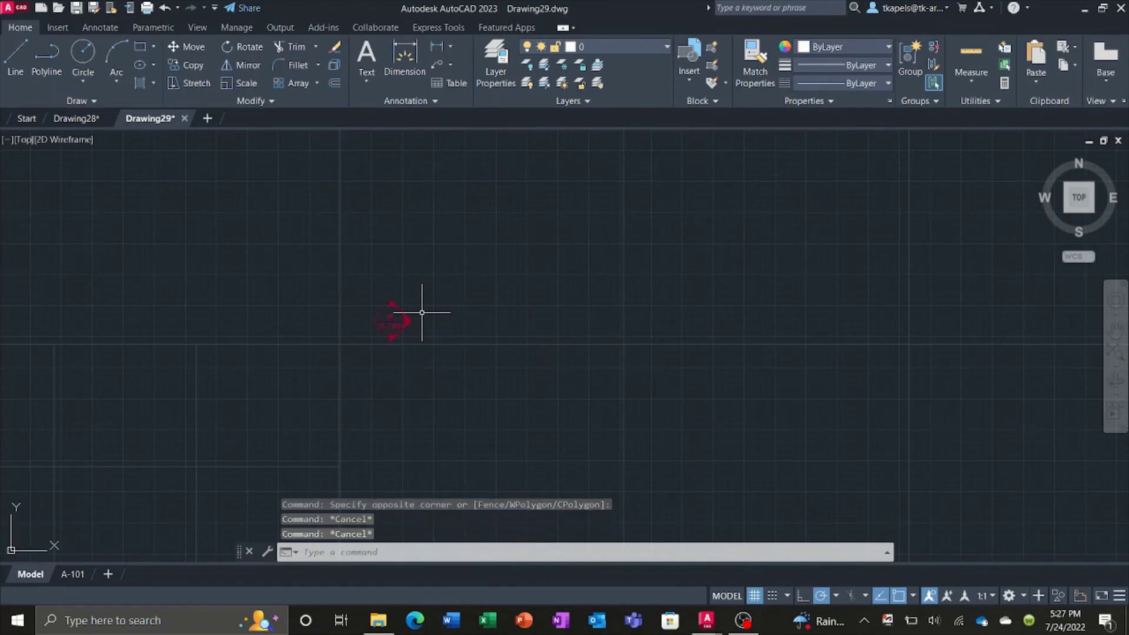
{"action": "scroll", "coordinate": [434, 323], "scroll_direction": "down", "scroll_amount": 3}
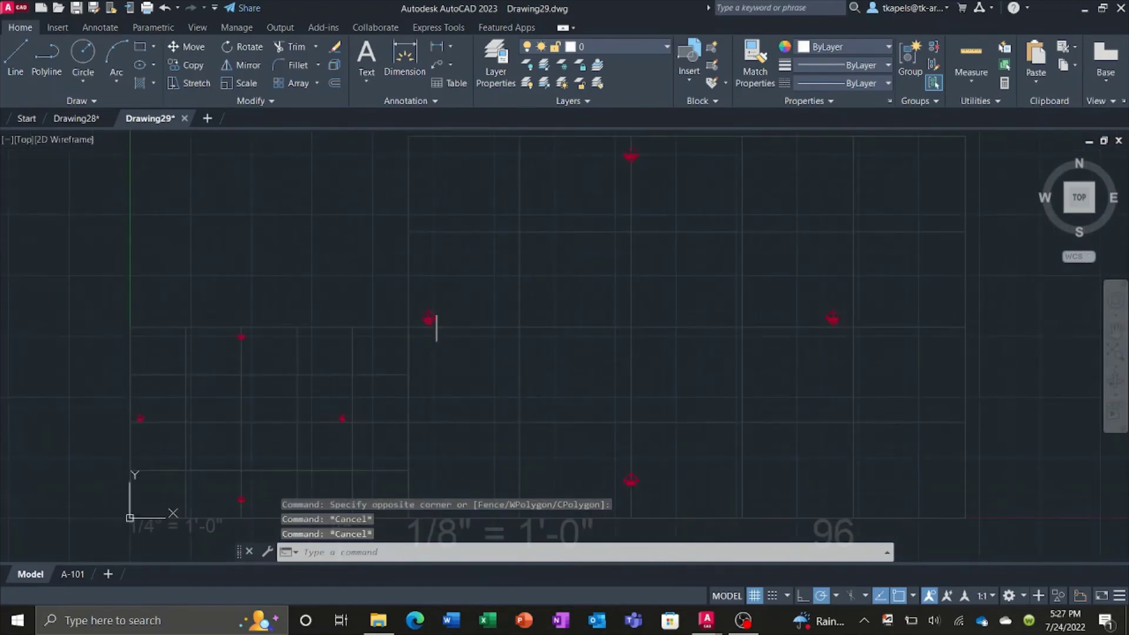
{"action": "scroll", "coordinate": [435, 326], "scroll_direction": "up", "scroll_amount": 3}
{"action": "left_click", "coordinate": [408, 318]}
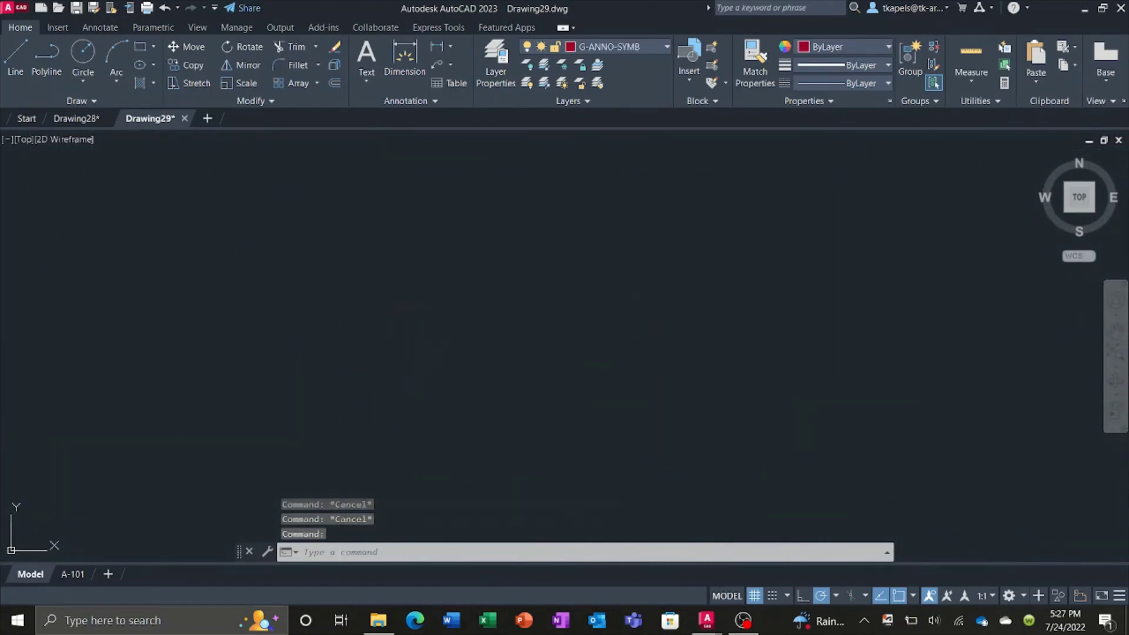
Open the marker's attributes in the Enhanced Attribute Editor, then cancel without changes.
{"action": "double_click", "coordinate": [464, 329]}
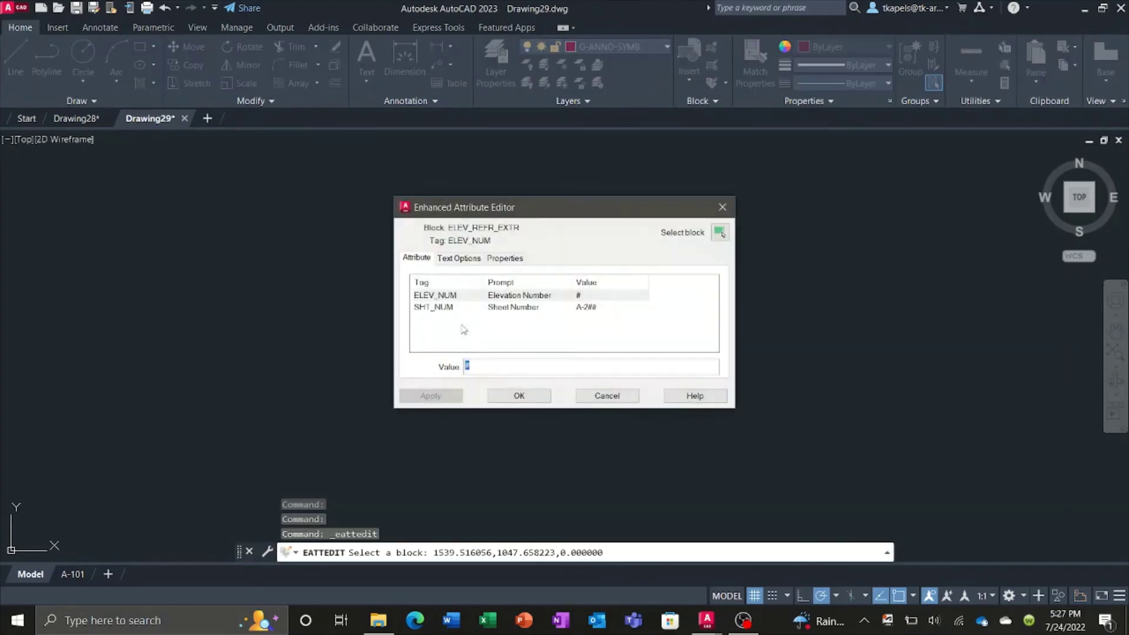
{"action": "left_click", "coordinate": [606, 395]}
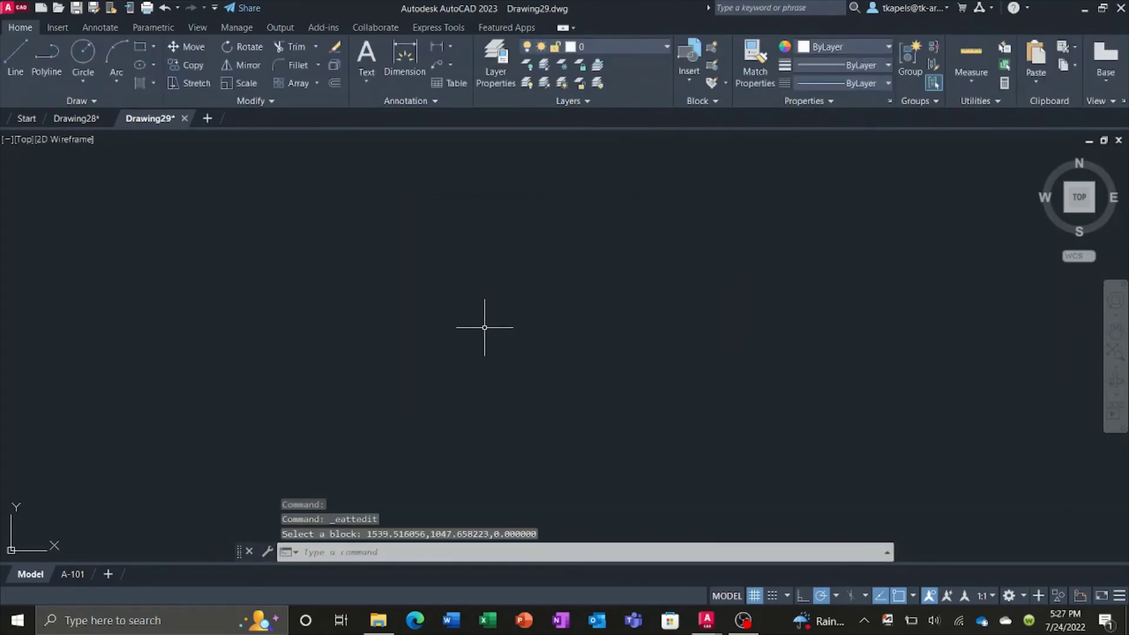
{"action": "scroll", "coordinate": [454, 315], "scroll_direction": "down", "scroll_amount": 2}
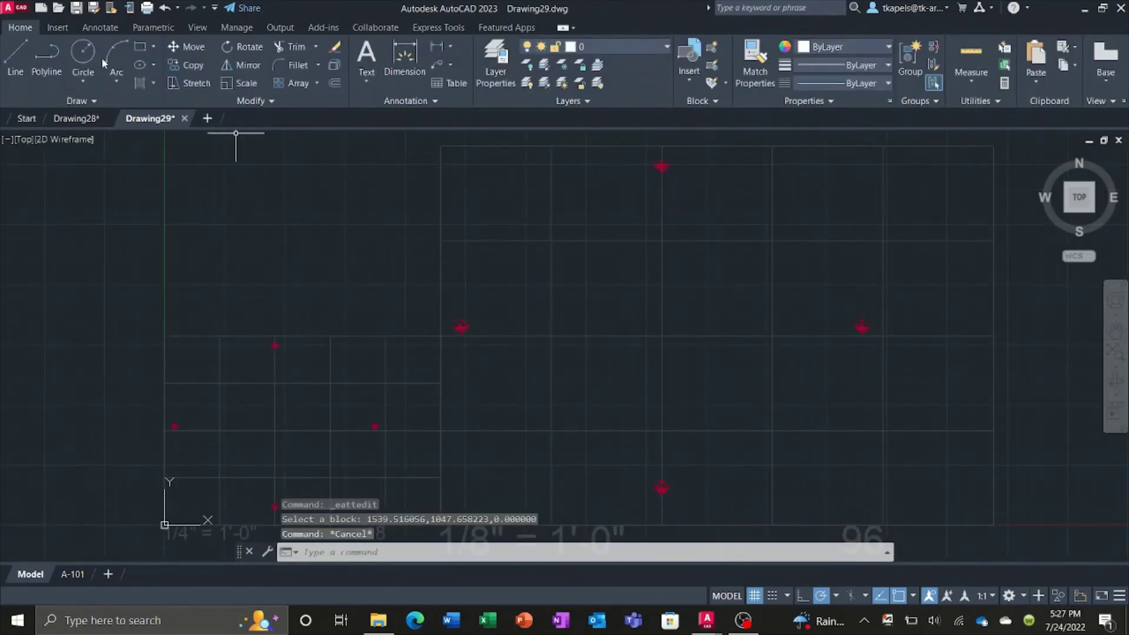
Review the Standard, TKA_48 and TKA_96 dimension and multileader styles, then run EATTEDIT.
{"action": "left_click", "coordinate": [99, 27]}
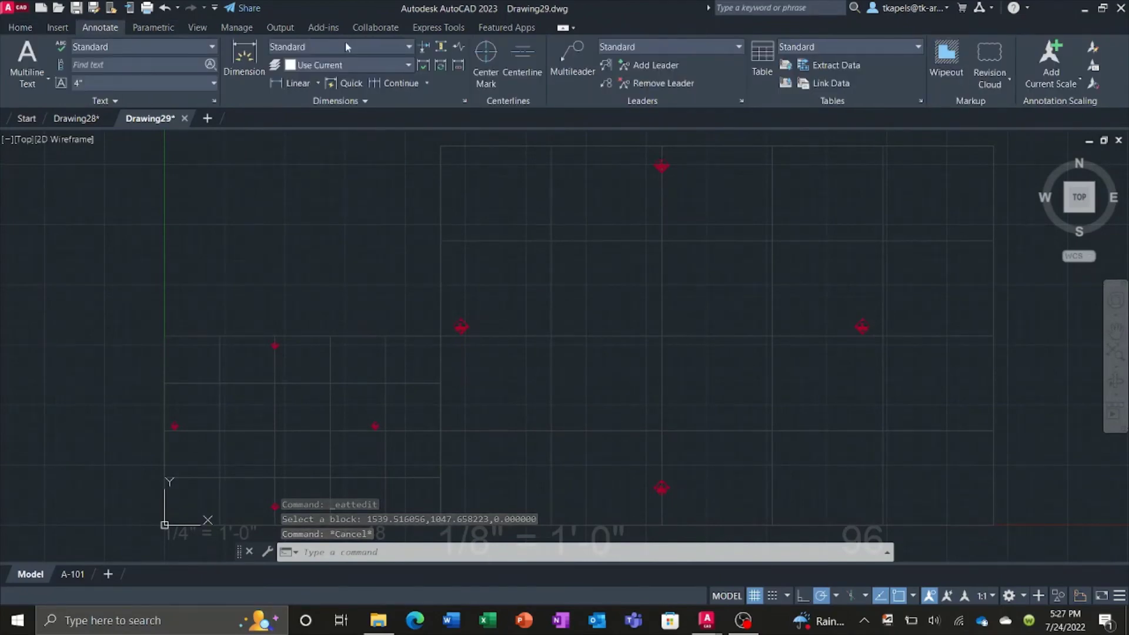
{"action": "left_click", "coordinate": [391, 46]}
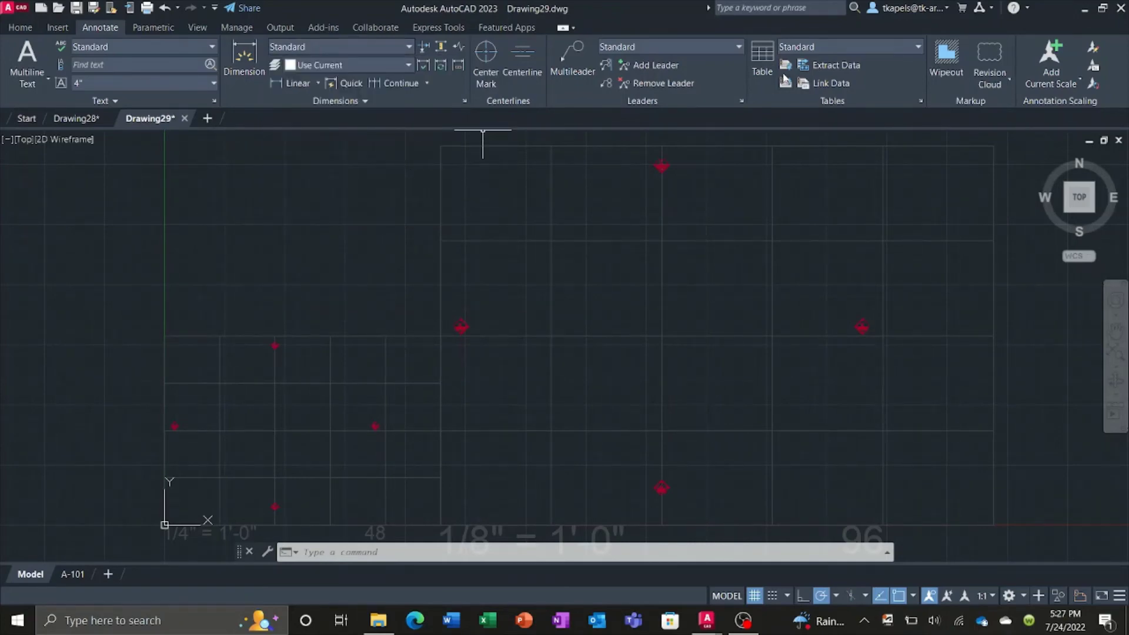
{"action": "left_click", "coordinate": [702, 50]}
{"action": "key", "text": "Escape"}
{"action": "key", "text": "Escape"}
{"action": "type", "text": "eattedit"}
{"action": "key", "text": "Return"}
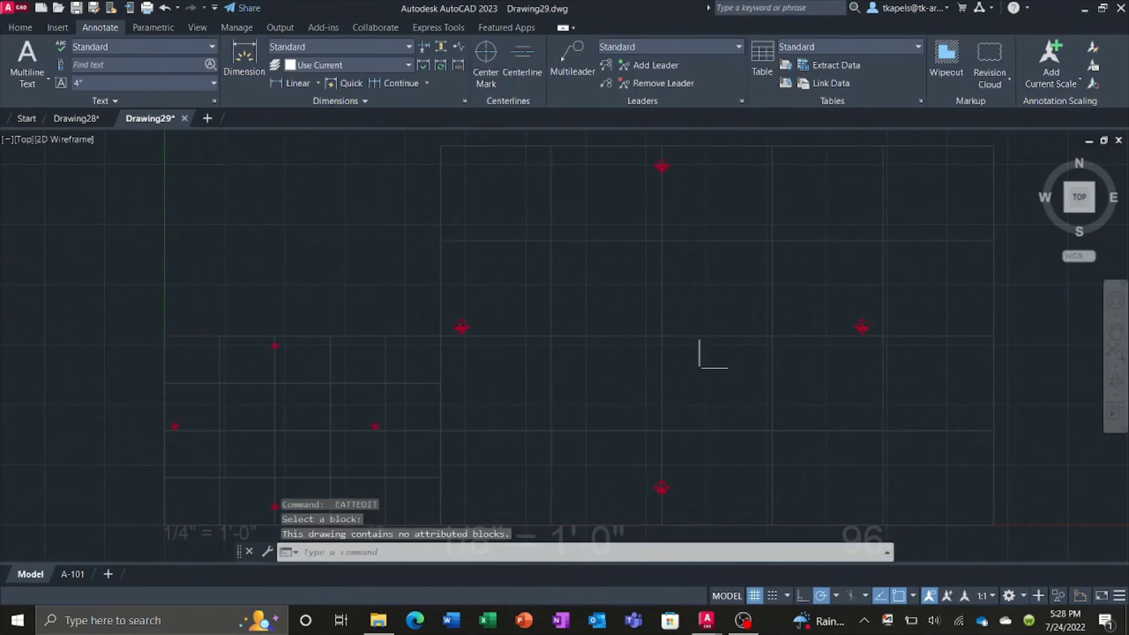
Return to the A-101 FIRST FLOOR PLAN sheet with its title block and KEY NOTES.
{"action": "left_click", "coordinate": [75, 576]}
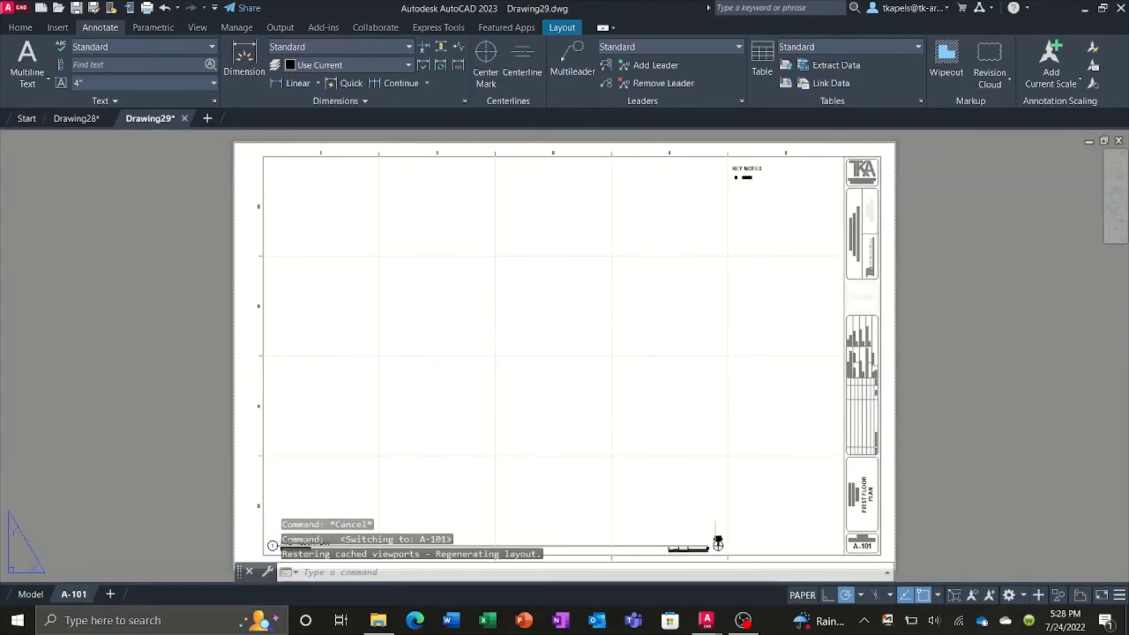
{"action": "left_click", "coordinate": [714, 510]}
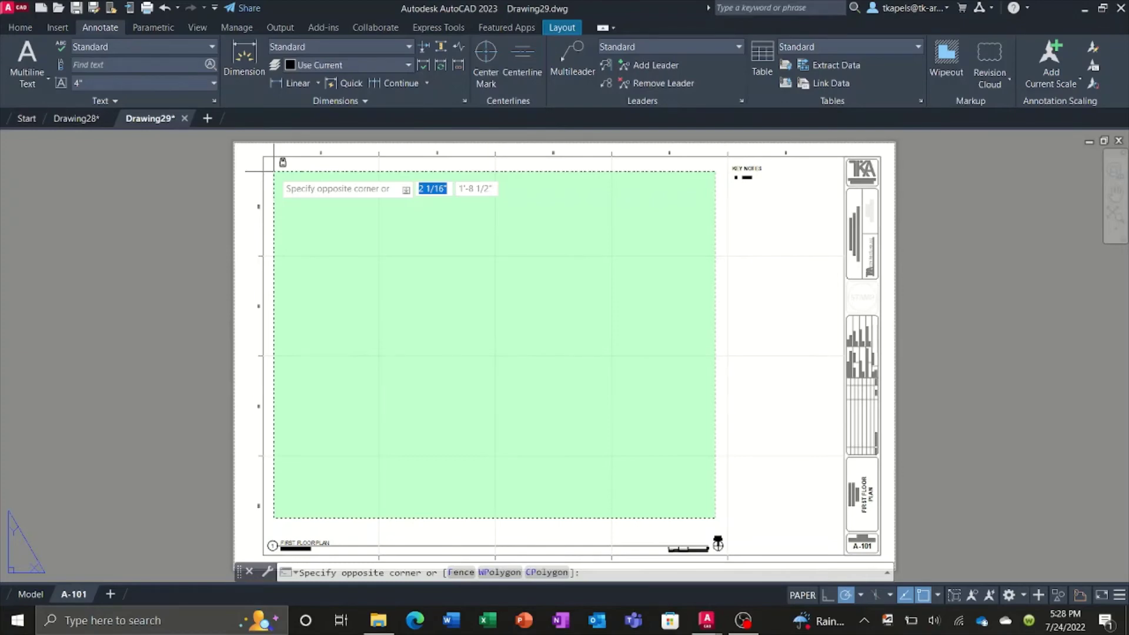
{"action": "key", "text": "Escape"}
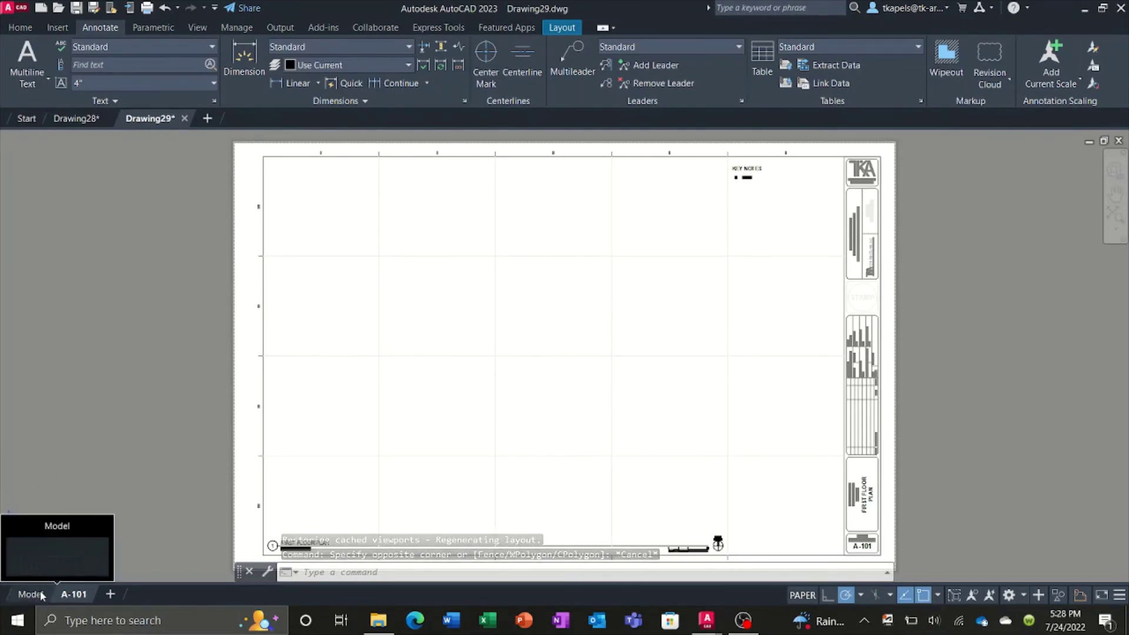
{"action": "mouse_move", "coordinate": [28, 595]}
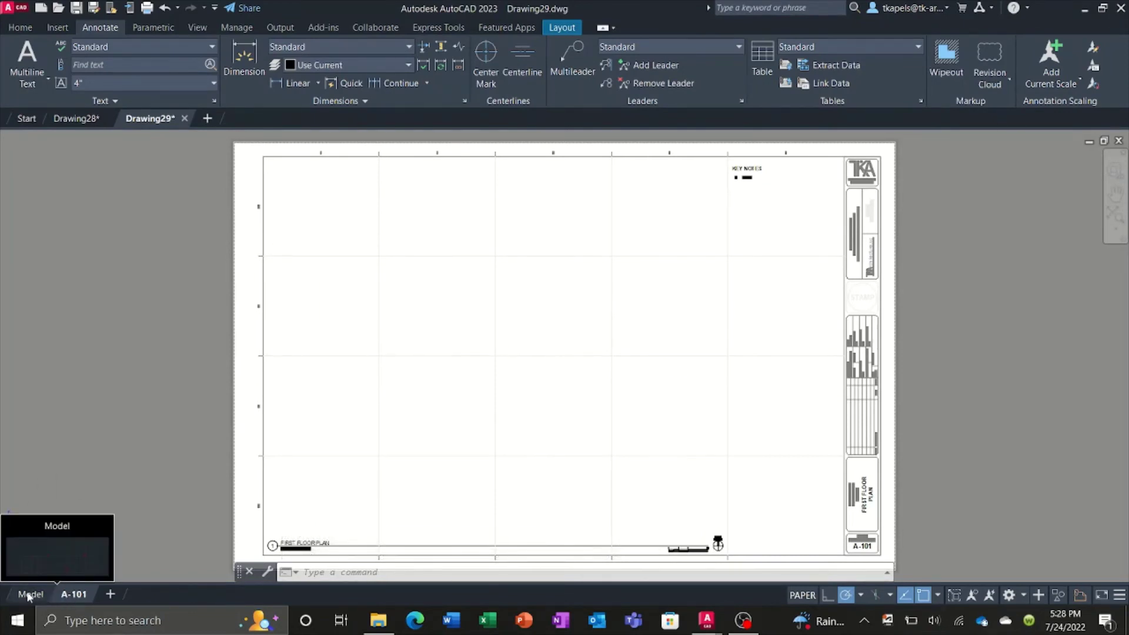
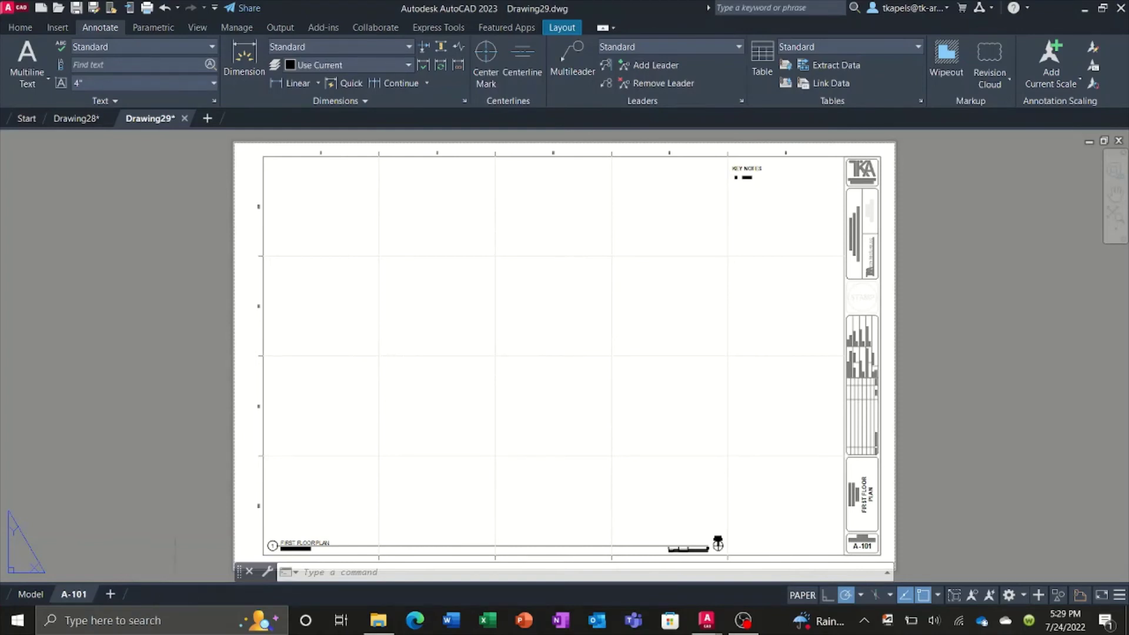
Run EATTEDIT on the window-selected title block xref, then cancel it.
{"action": "type", "text": "eattedit"}
{"action": "key", "text": "Return"}
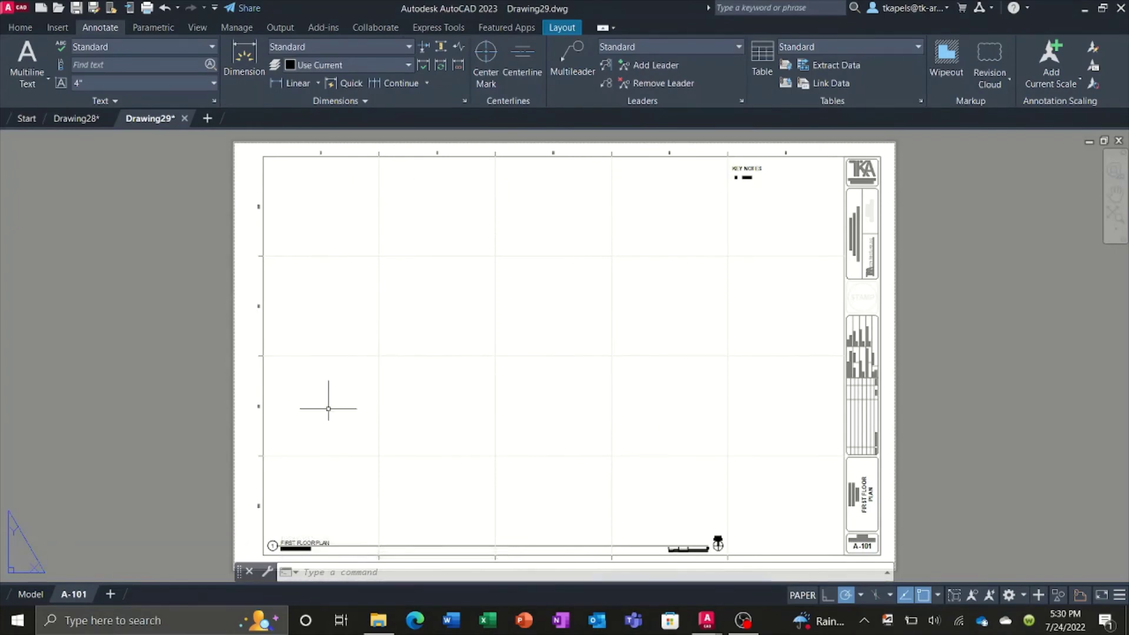
{"action": "left_click", "coordinate": [710, 518]}
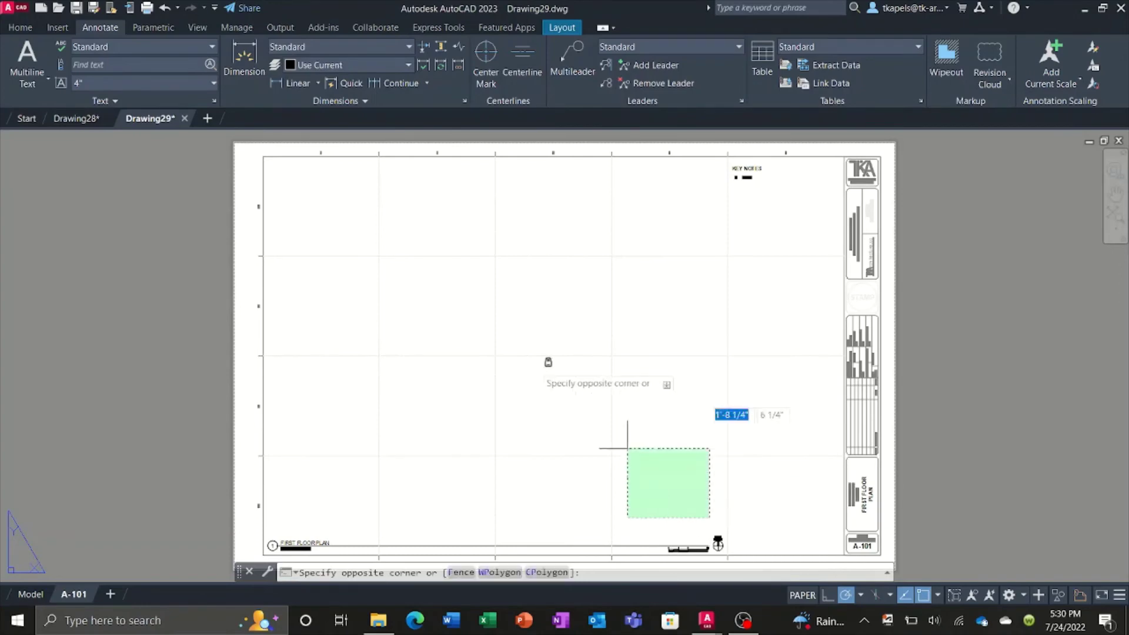
{"action": "left_click", "coordinate": [307, 205]}
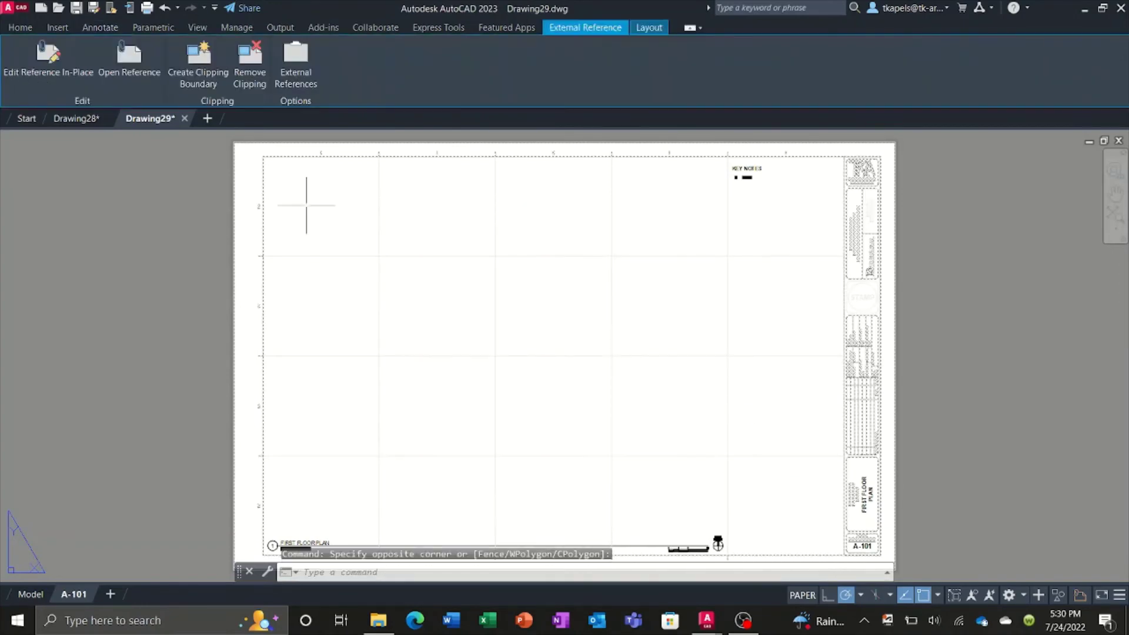
{"action": "key", "text": "Escape"}
{"action": "key", "text": "Escape"}
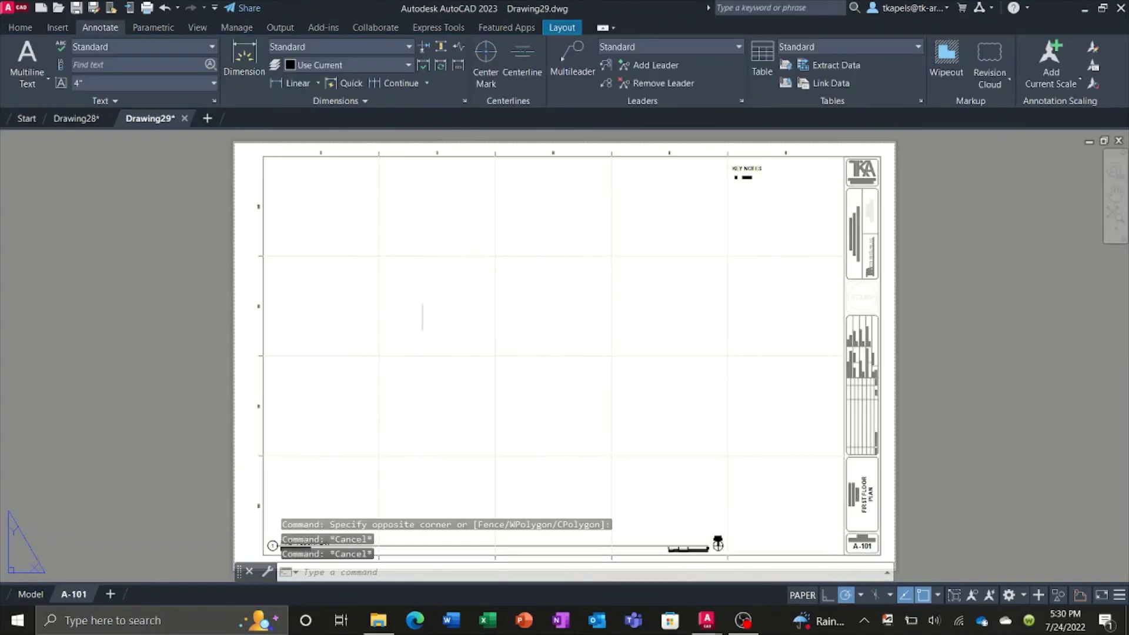
Close Drawing29 without saving and start closing Drawing28.
{"action": "left_click", "coordinate": [185, 119]}
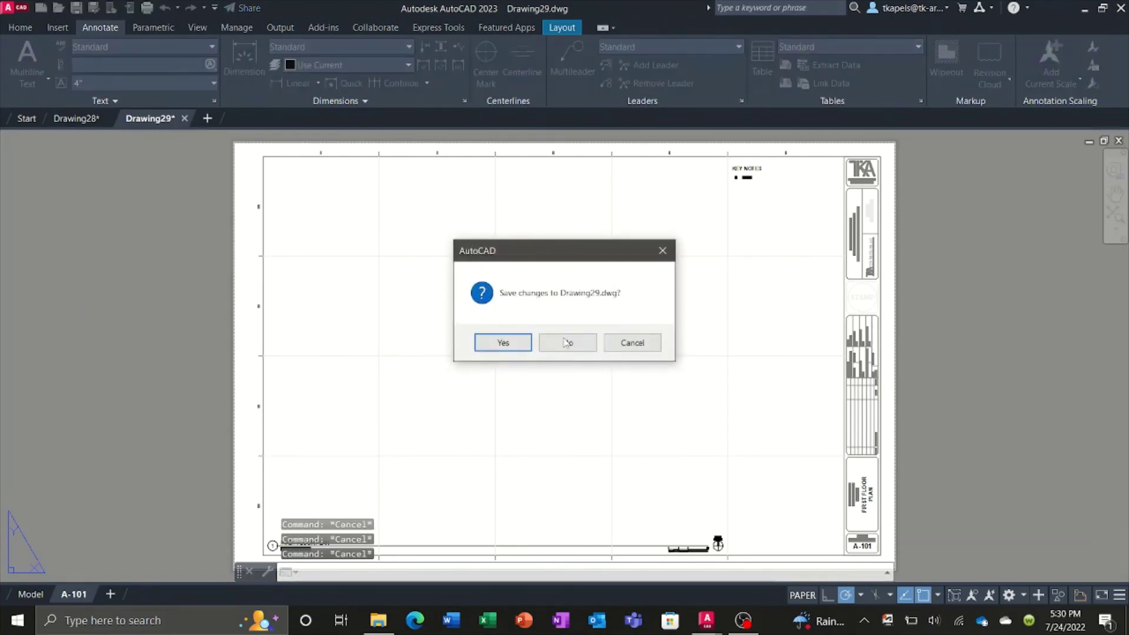
{"action": "left_click", "coordinate": [566, 342]}
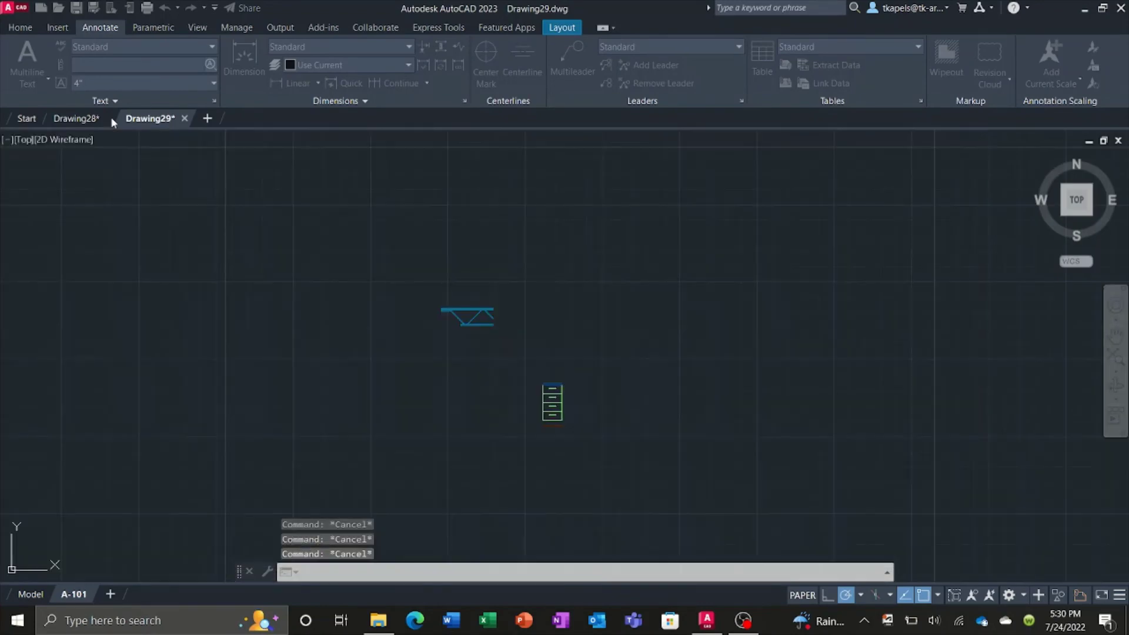
{"action": "left_click", "coordinate": [378, 620]}
Discard Drawing28's changes and pick the ANSI-D_A-541_TMPL template in Explorer.
{"action": "left_click", "coordinate": [568, 343]}
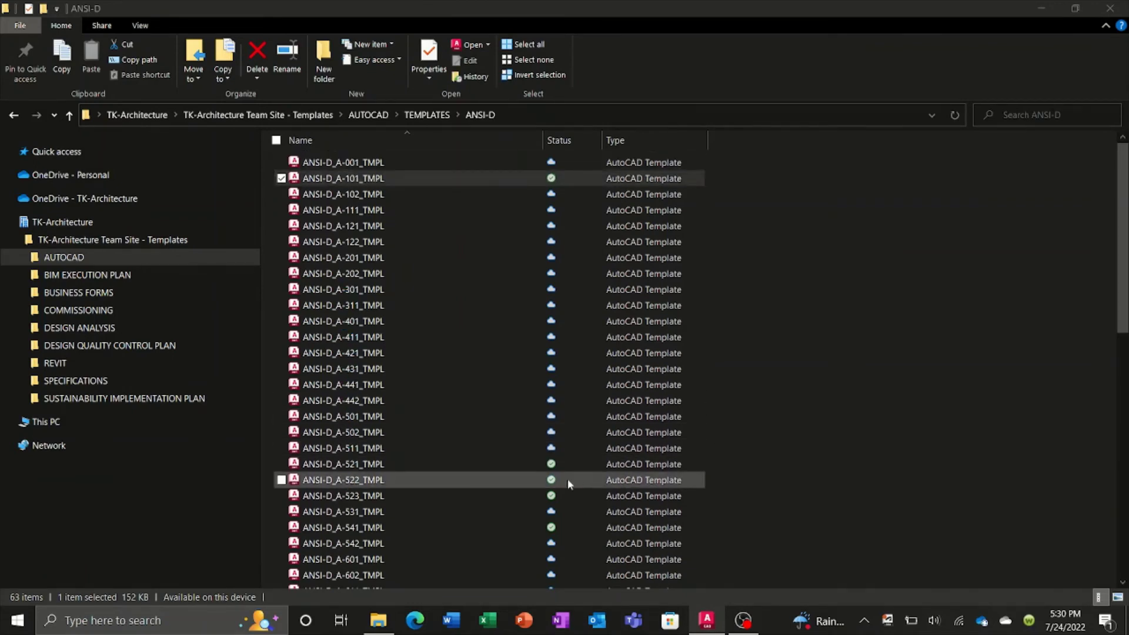
{"action": "left_click", "coordinate": [359, 529]}
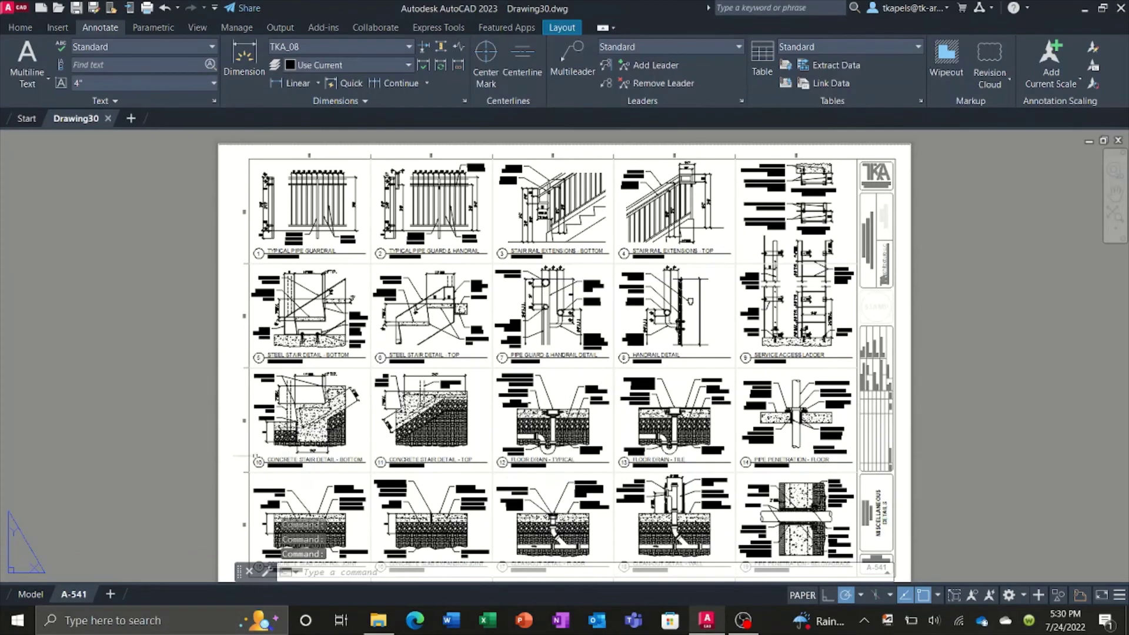
Erase the service access ladder detail in model space.
{"action": "left_click", "coordinate": [34, 595]}
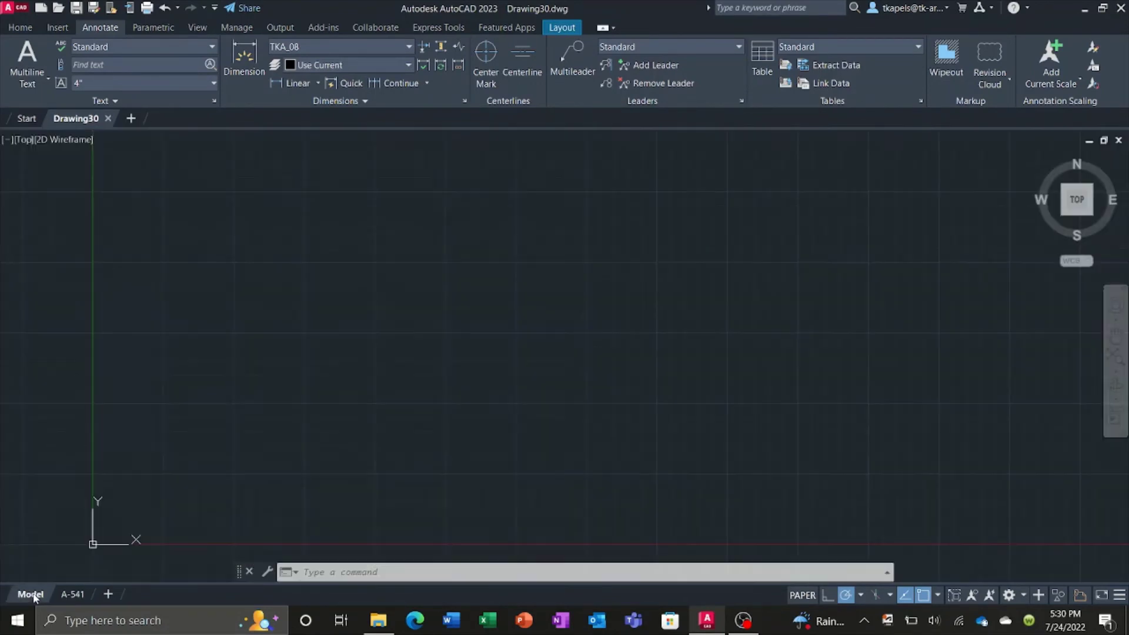
{"action": "scroll", "coordinate": [323, 281], "scroll_direction": "down", "scroll_amount": 2}
{"action": "scroll", "coordinate": [838, 234], "scroll_direction": "up", "scroll_amount": 5}
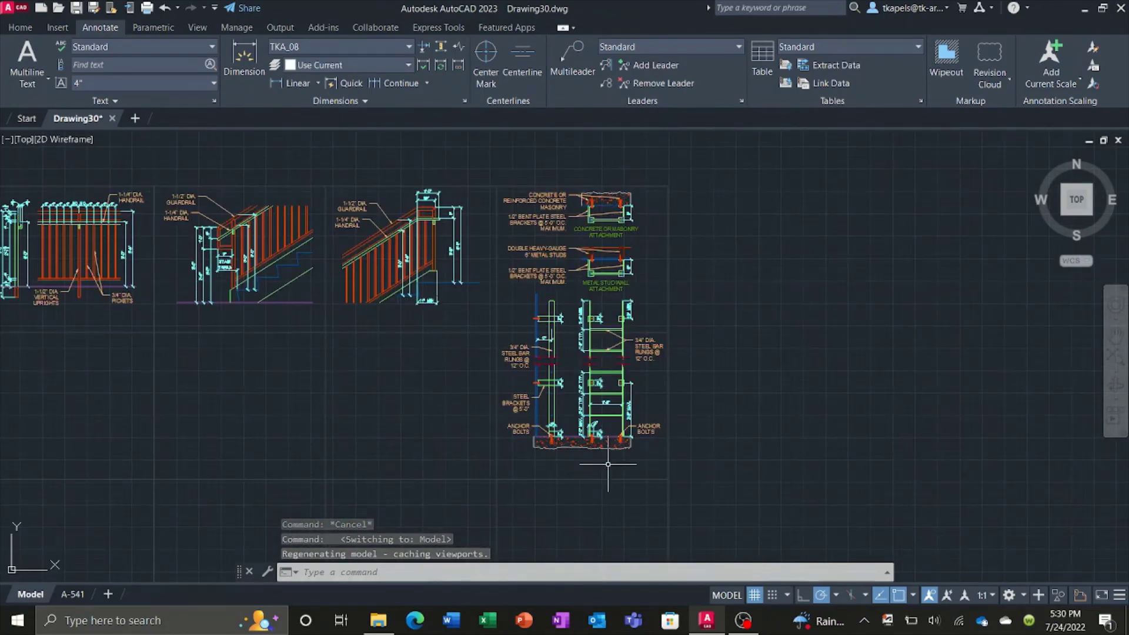
{"action": "left_click", "coordinate": [690, 502]}
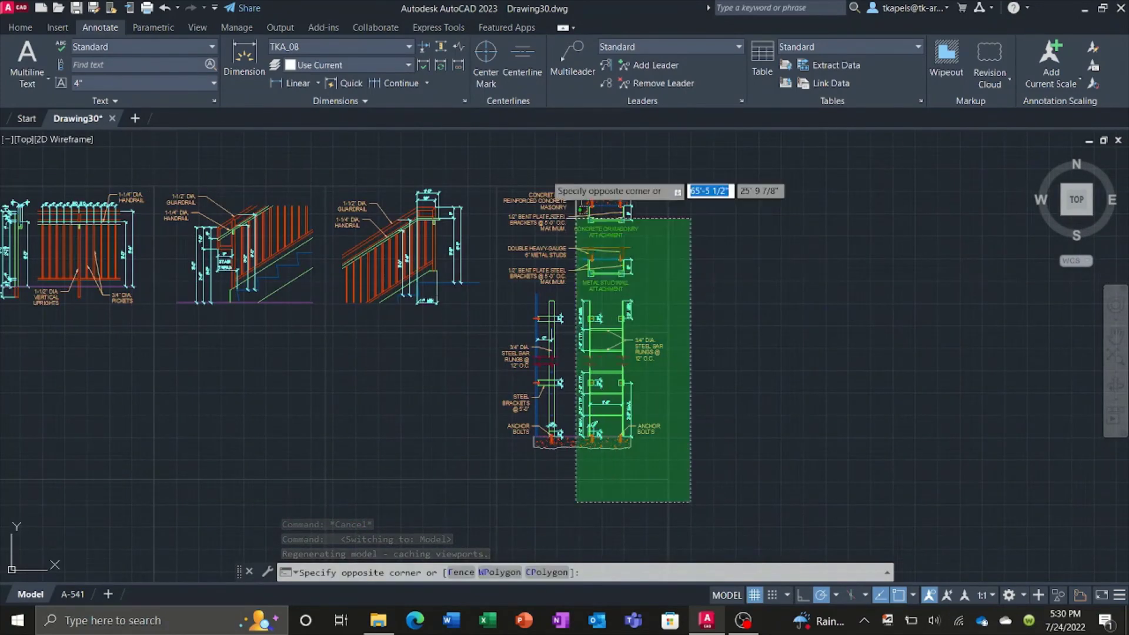
{"action": "left_click", "coordinate": [491, 167]}
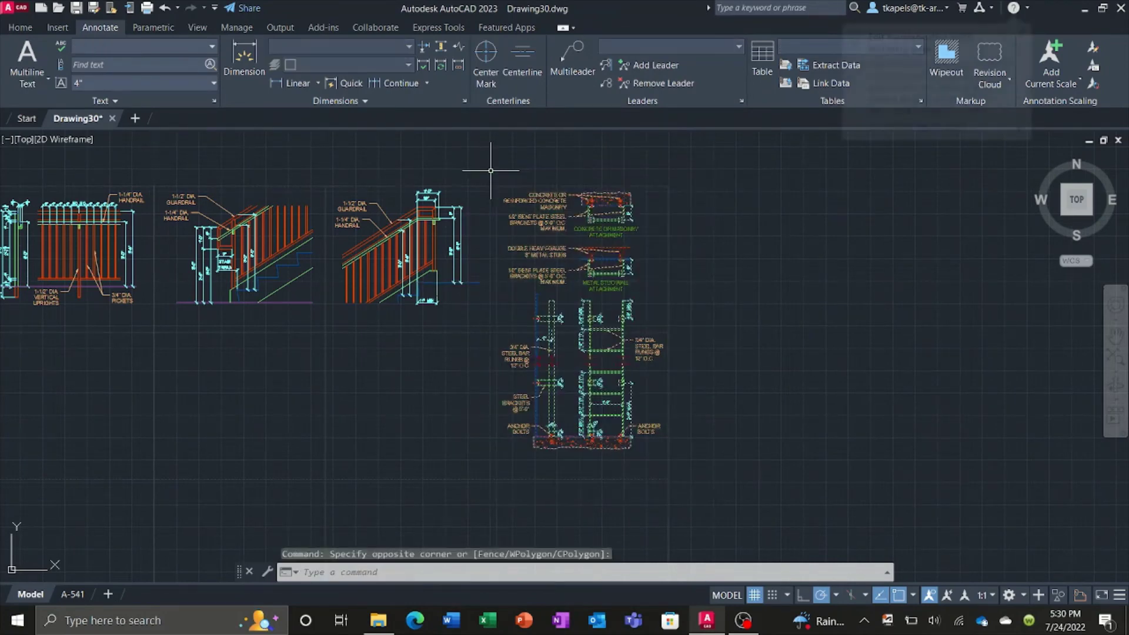
{"action": "key", "text": "Delete"}
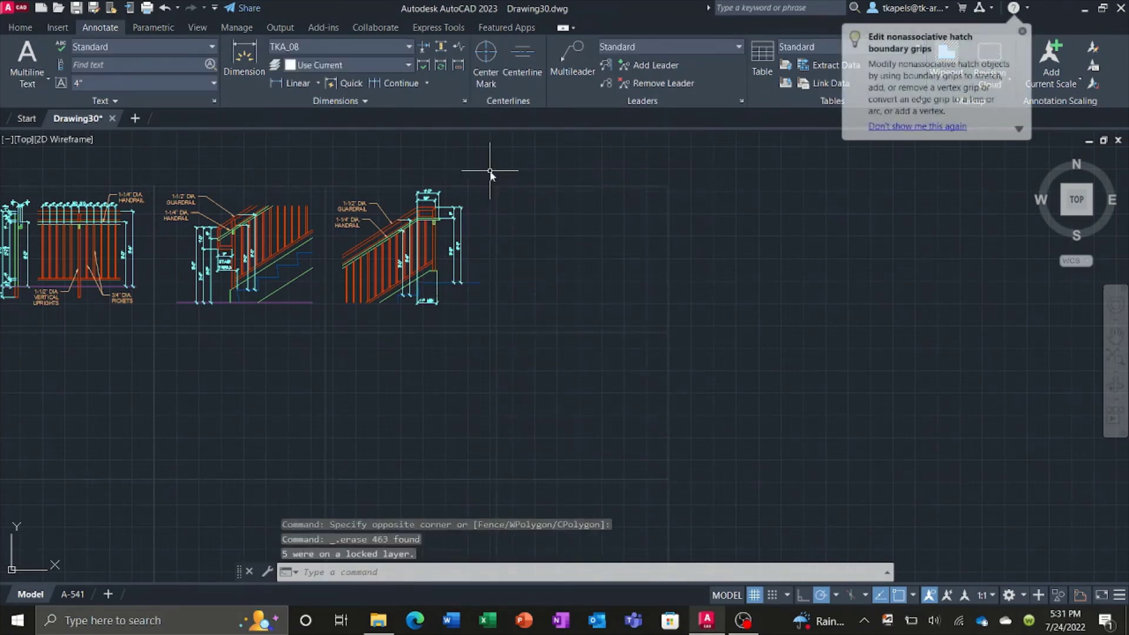
Return to the A-541 layout and close Drawing30 without saving.
{"action": "left_click", "coordinate": [73, 593]}
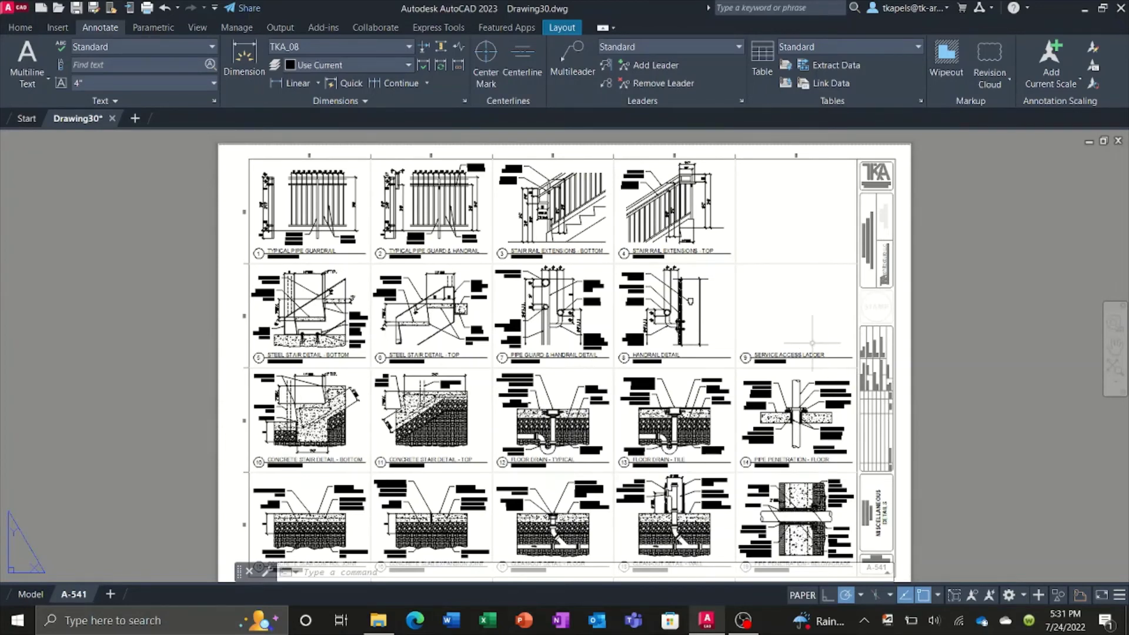
{"action": "left_click", "coordinate": [111, 119]}
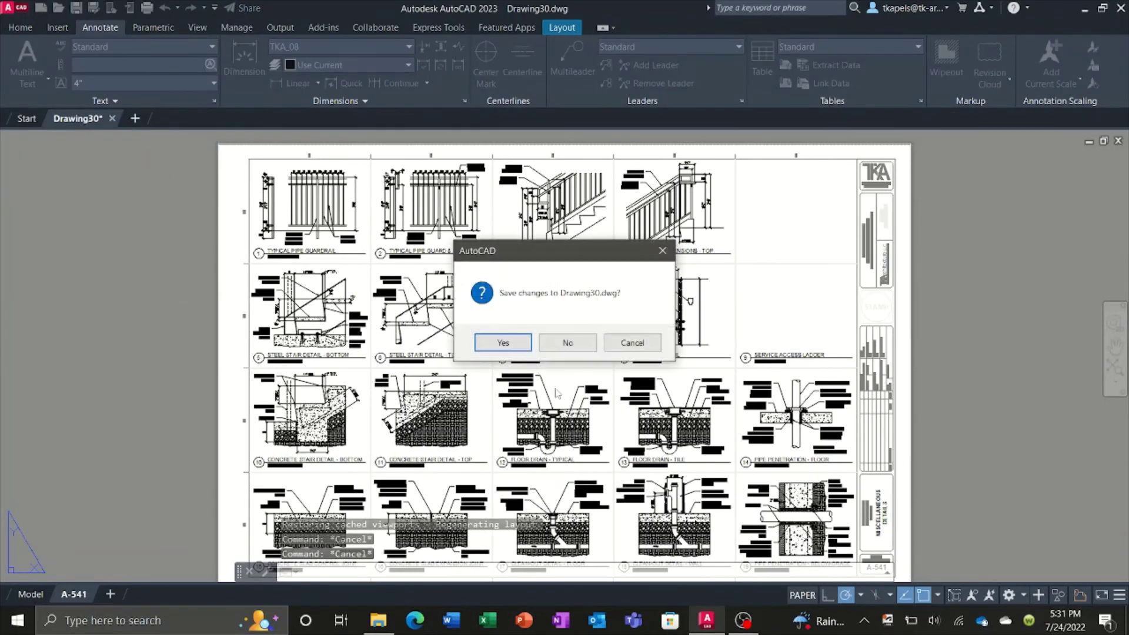
{"action": "left_click", "coordinate": [568, 343]}
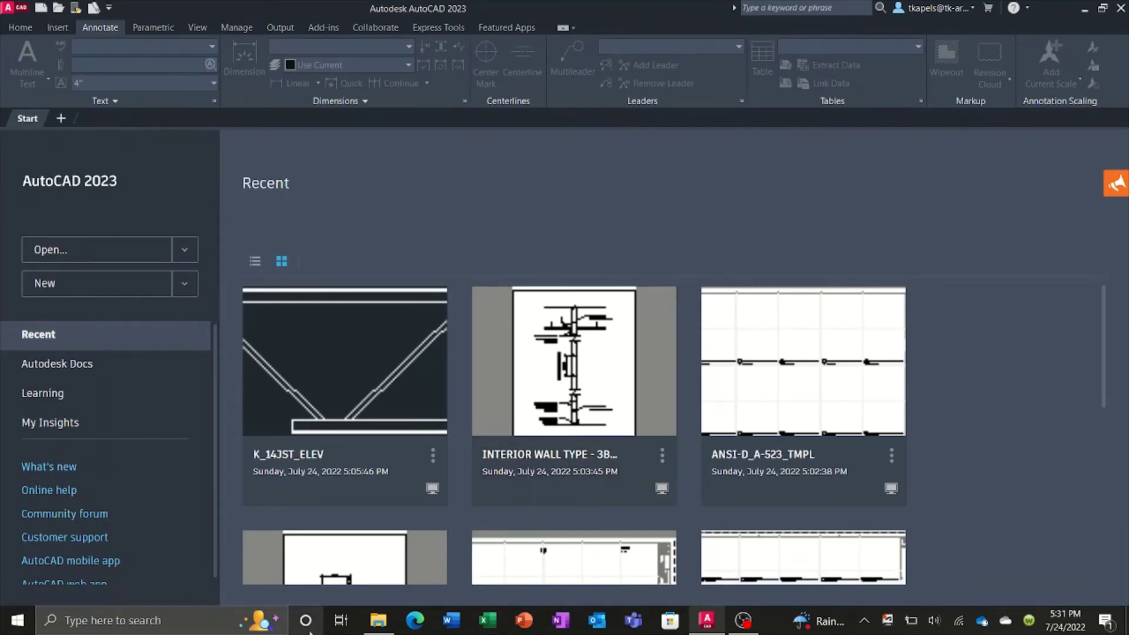
Open the ANSI-D_I-501_TMPL template from Explorer as Drawing31.
{"action": "left_click", "coordinate": [378, 620]}
{"action": "scroll", "coordinate": [469, 402], "scroll_direction": "down", "scroll_amount": 4}
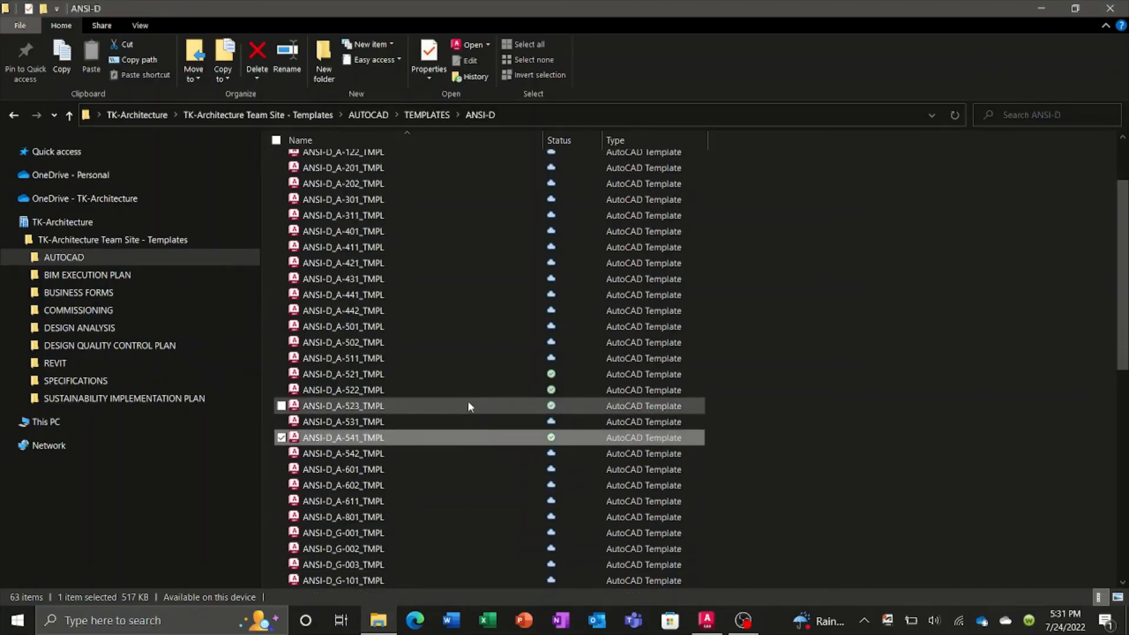
{"action": "scroll", "coordinate": [460, 407], "scroll_direction": "down", "scroll_amount": 4}
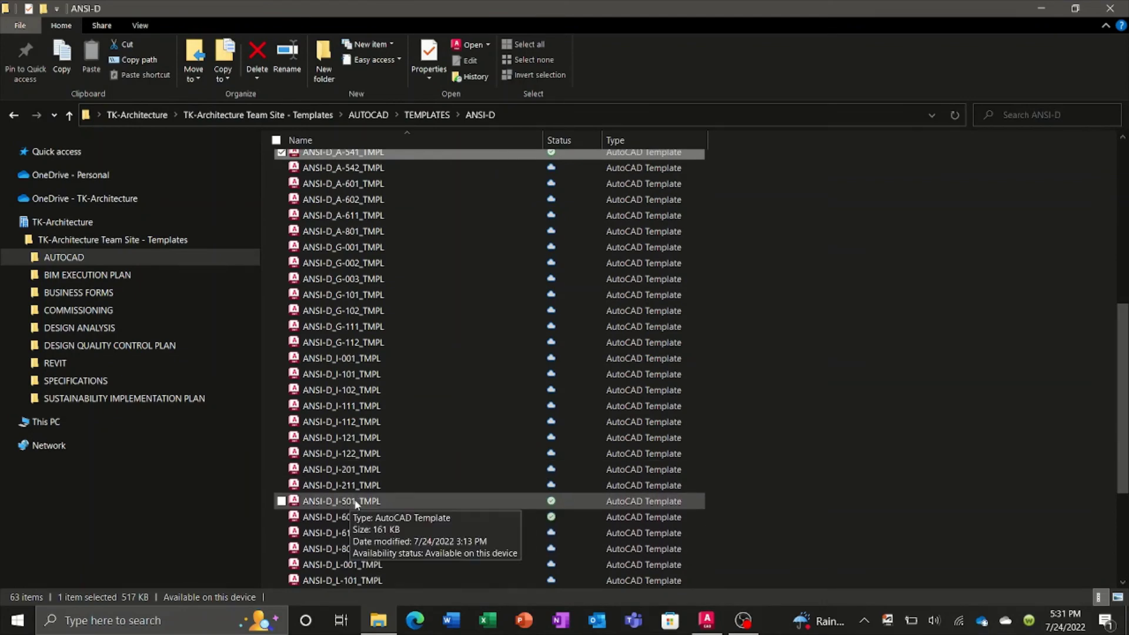
{"action": "left_click", "coordinate": [356, 504]}
{"action": "double_click", "coordinate": [353, 501]}
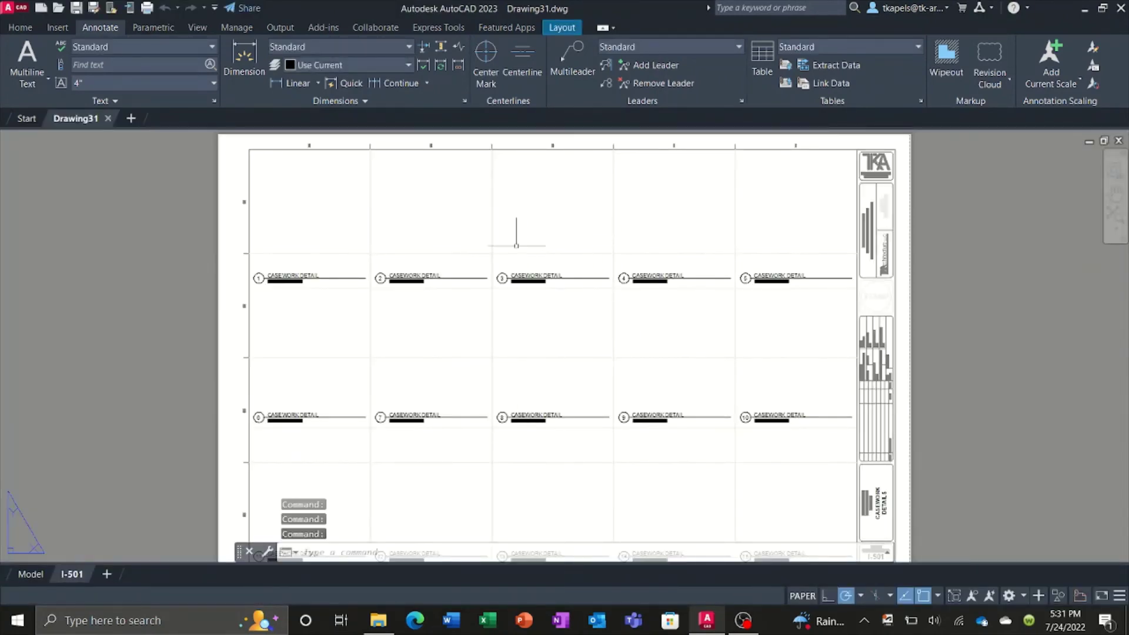
Show Drawing31's model space, zoomed out on the casework detail grid.
{"action": "left_click", "coordinate": [31, 575]}
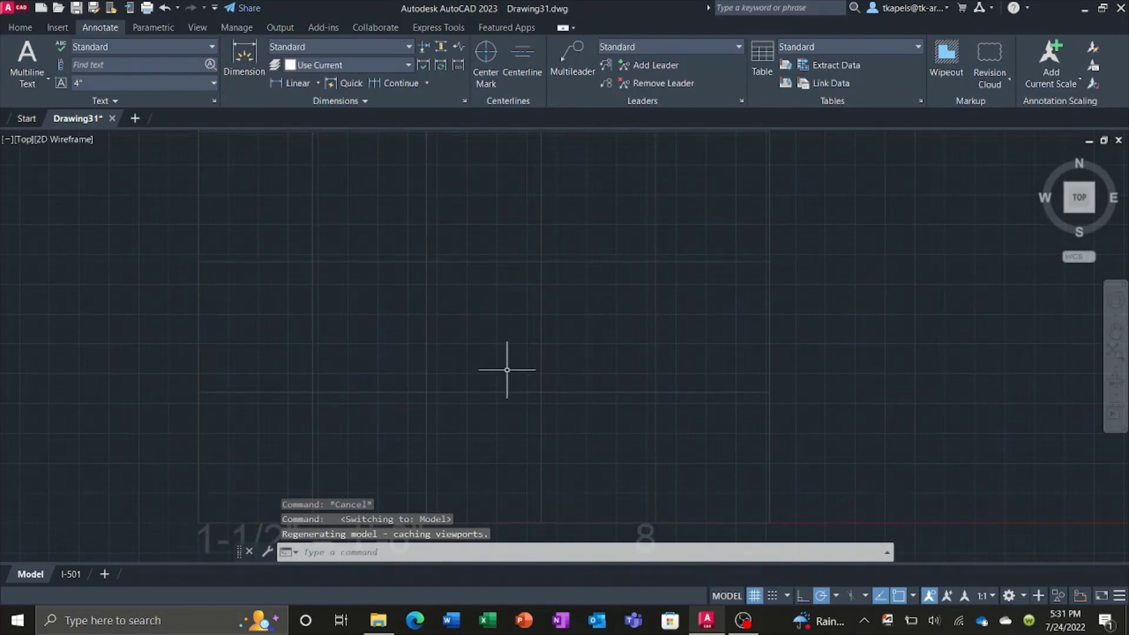
{"action": "scroll", "coordinate": [507, 370], "scroll_direction": "down", "scroll_amount": 2}
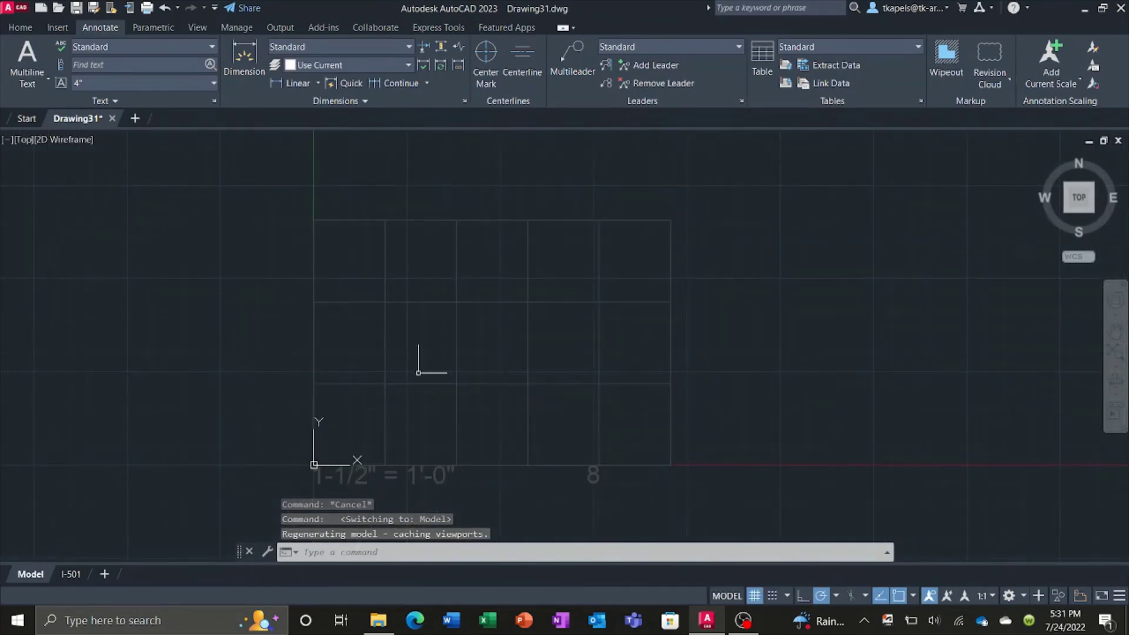
Browse Explorer from AUTOCAD to DETAILS > E - EQUIPMENT AND FURNISHINGS > E20 - FURNISHINGS.
{"action": "left_click", "coordinate": [377, 623]}
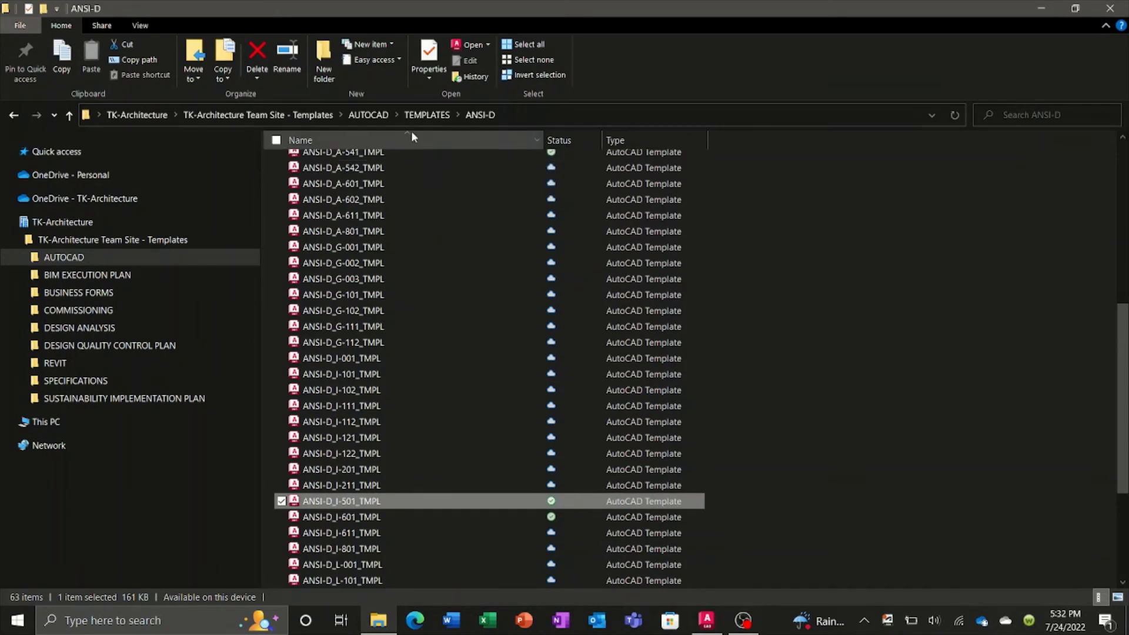
{"action": "left_click", "coordinate": [372, 114]}
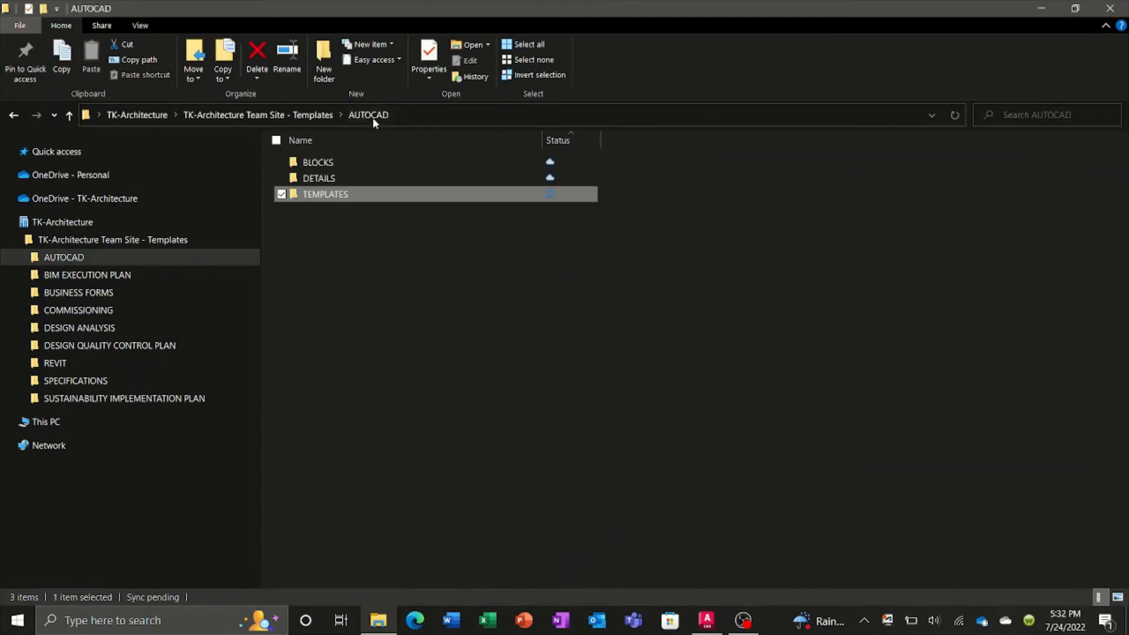
{"action": "left_click", "coordinate": [318, 179]}
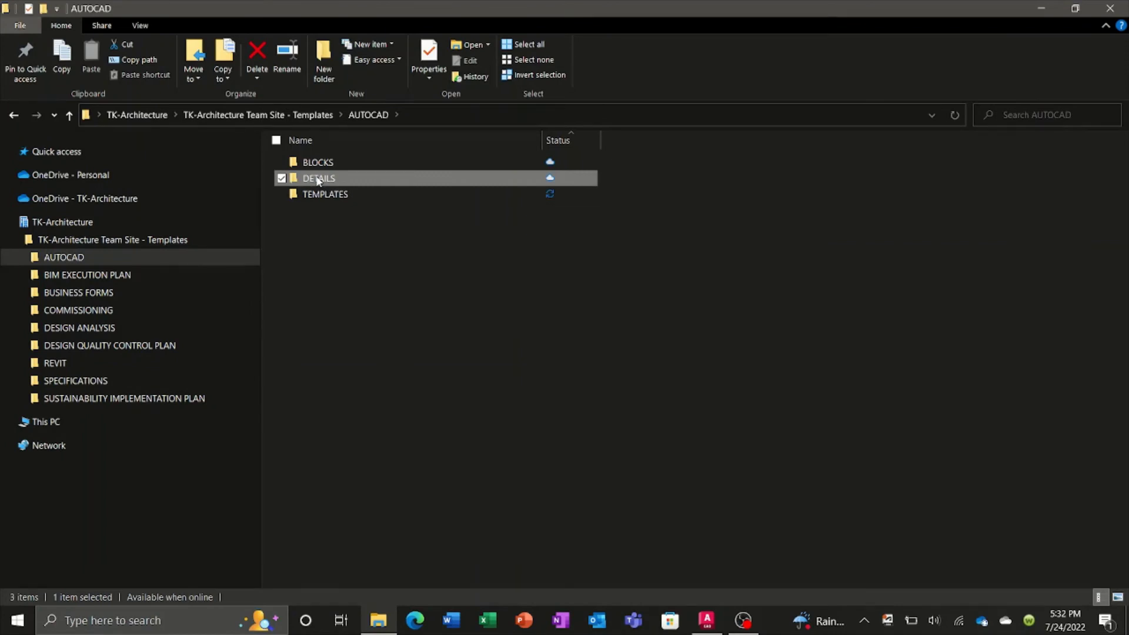
{"action": "double_click", "coordinate": [318, 179]}
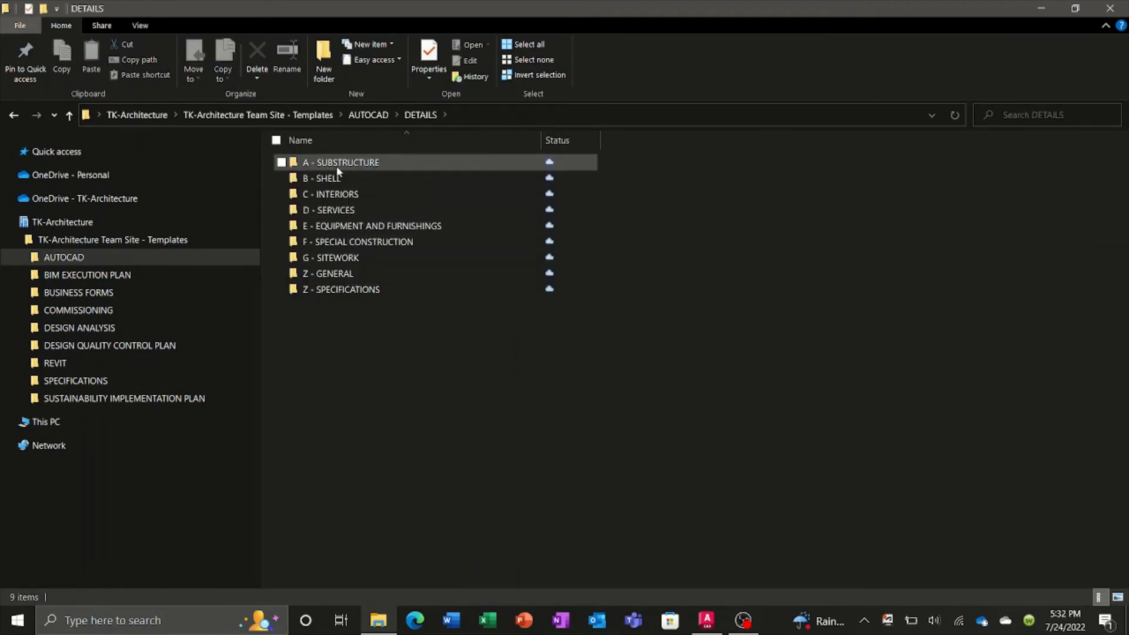
{"action": "double_click", "coordinate": [344, 227]}
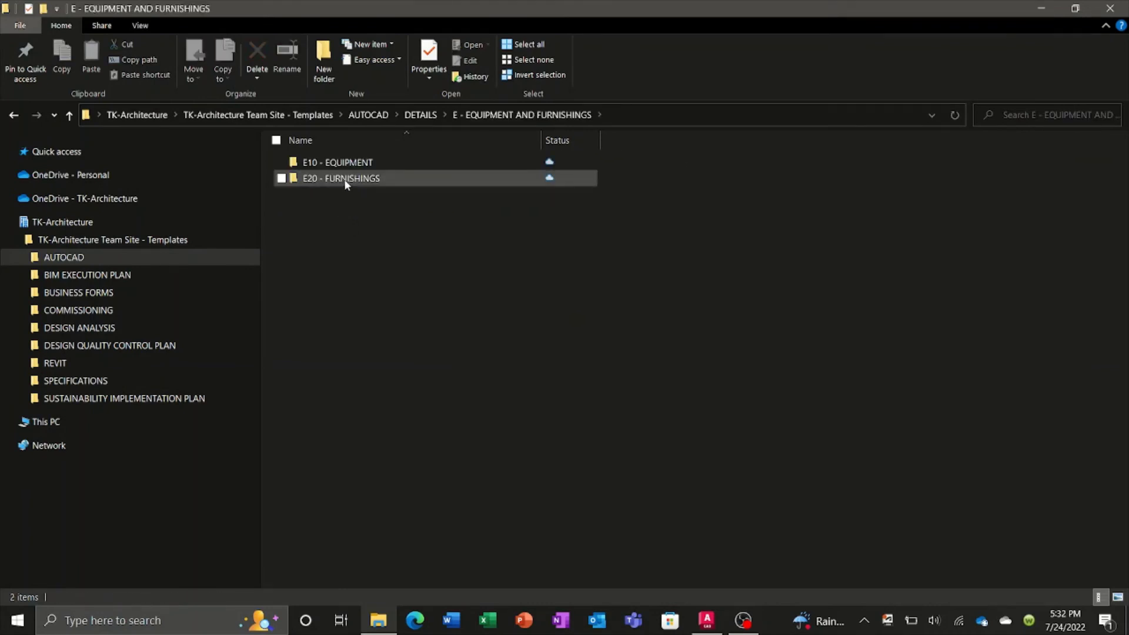
{"action": "double_click", "coordinate": [344, 179]}
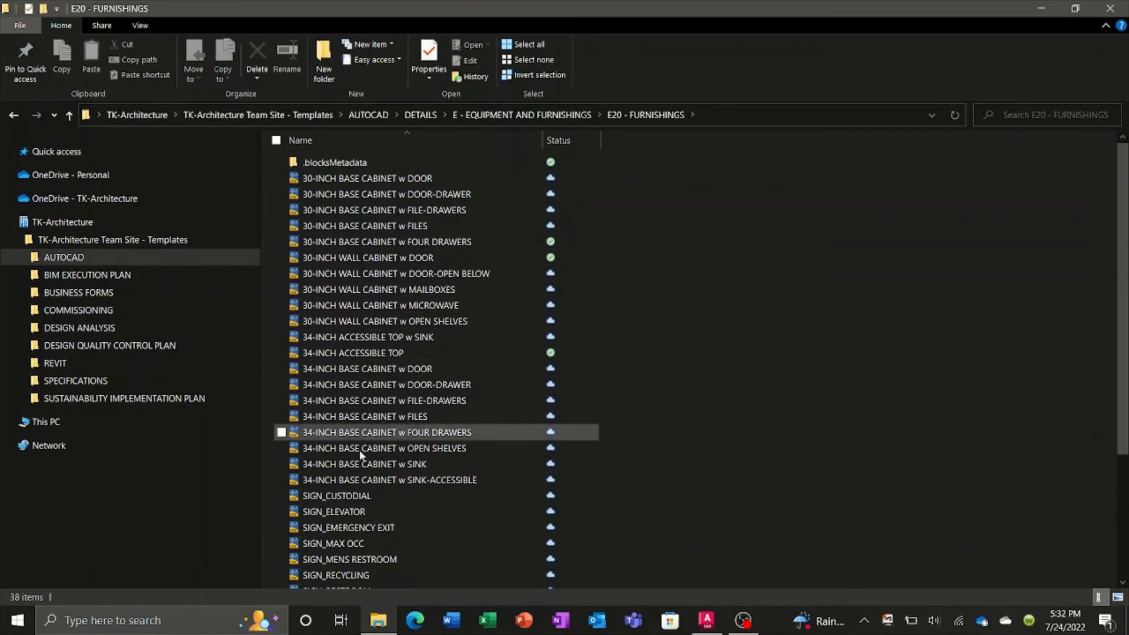
Open 30-INCH WALL CABINET w DOOR.dwg in AutoCAD.
{"action": "scroll", "coordinate": [359, 500], "scroll_direction": "down", "scroll_amount": 3}
{"action": "scroll", "coordinate": [358, 502], "scroll_direction": "up", "scroll_amount": 3}
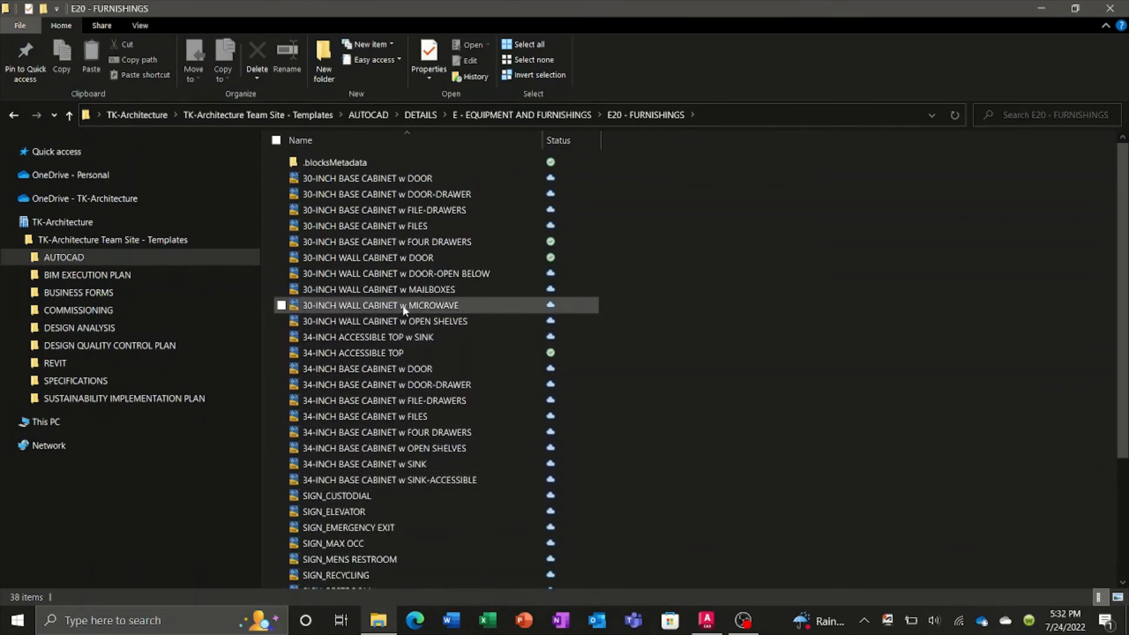
{"action": "left_click", "coordinate": [388, 260]}
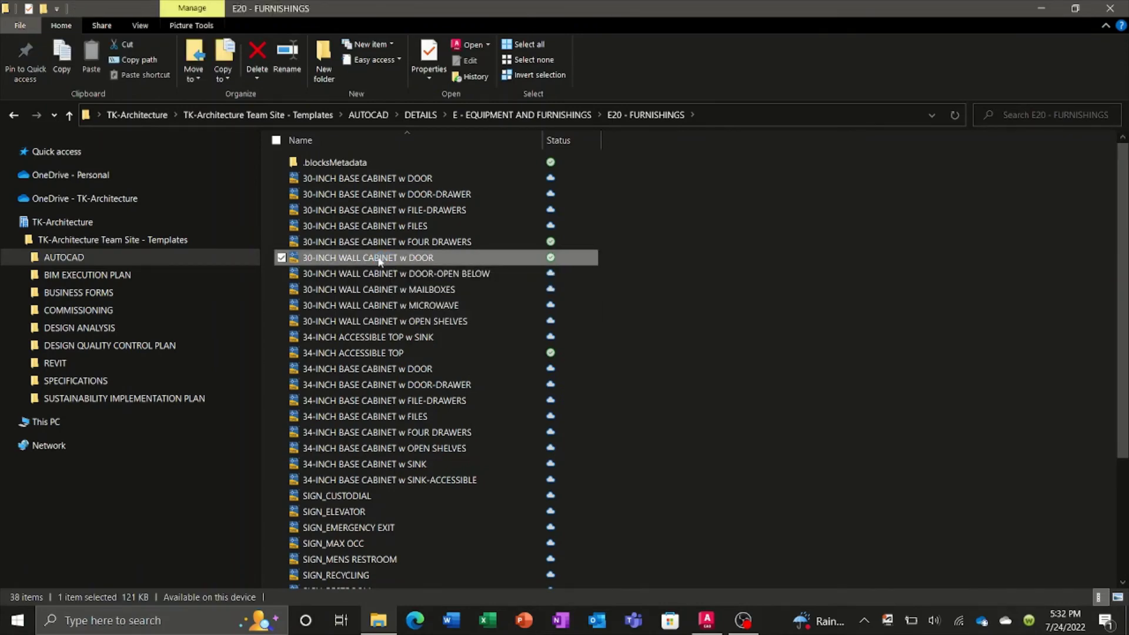
{"action": "double_click", "coordinate": [380, 261]}
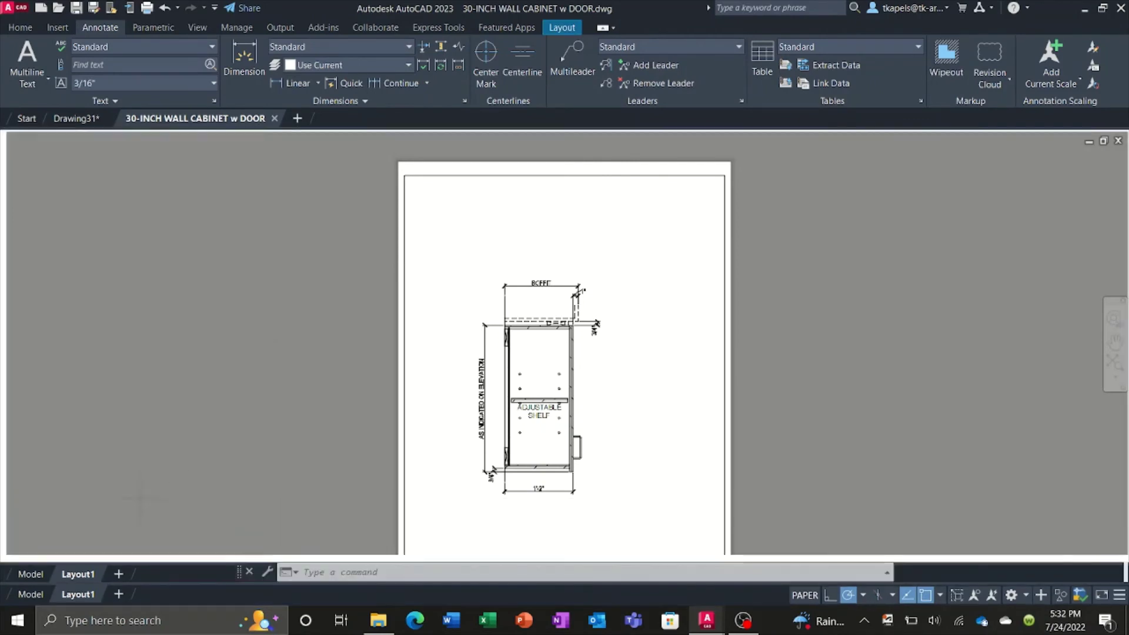
Copy the whole cabinet detail in model space with base point 0,0.
{"action": "left_click", "coordinate": [35, 592]}
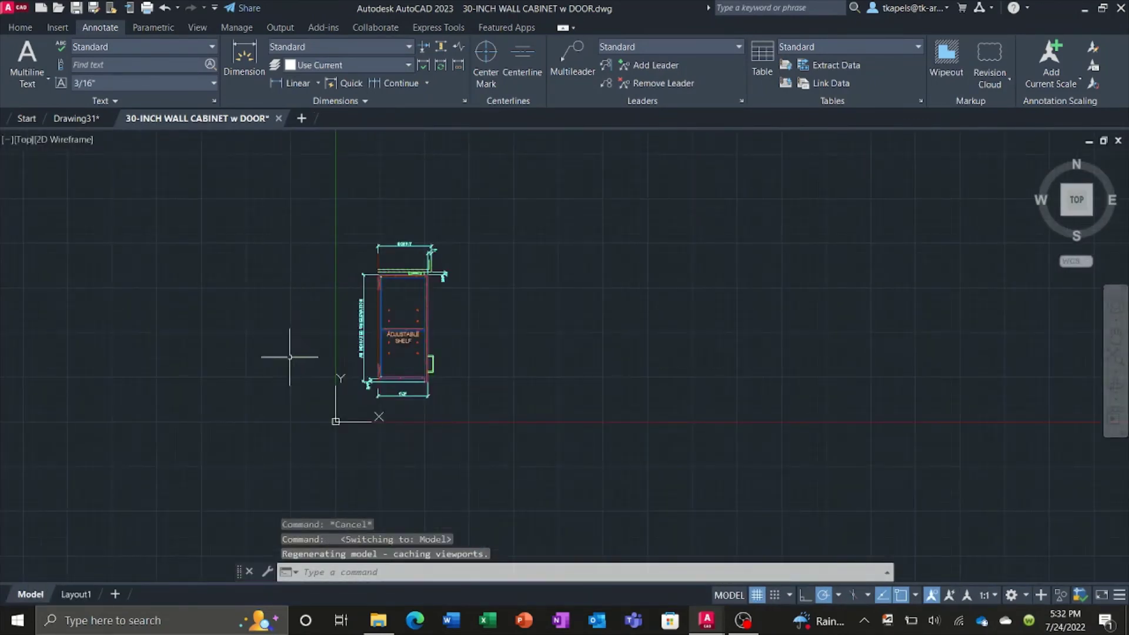
{"action": "scroll", "coordinate": [285, 356], "scroll_direction": "up", "scroll_amount": 2}
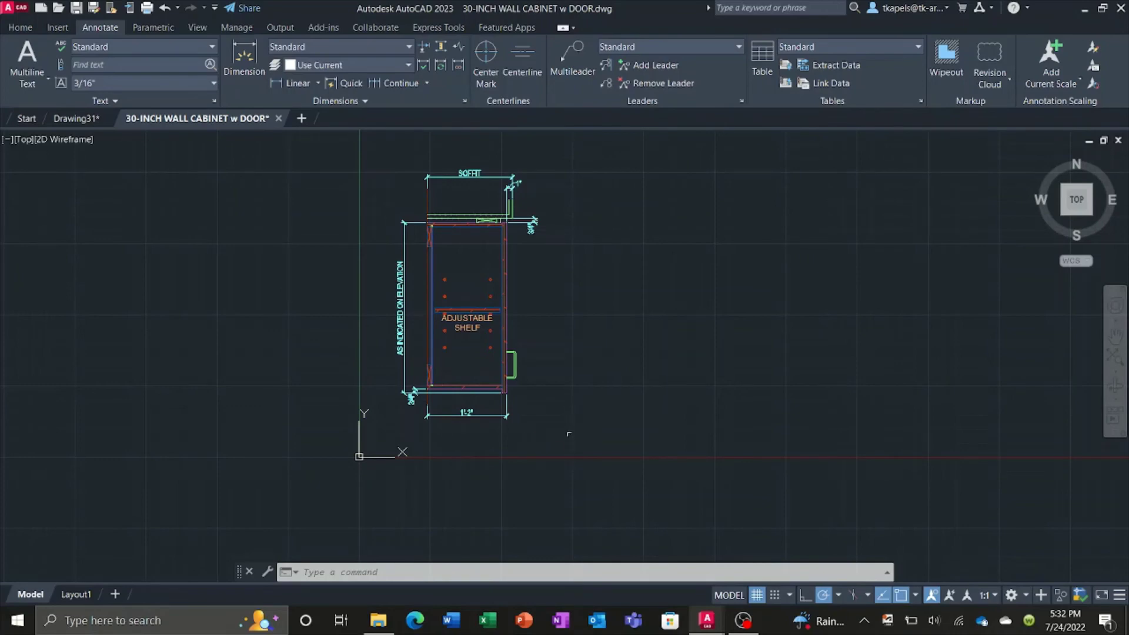
{"action": "left_click", "coordinate": [579, 438]}
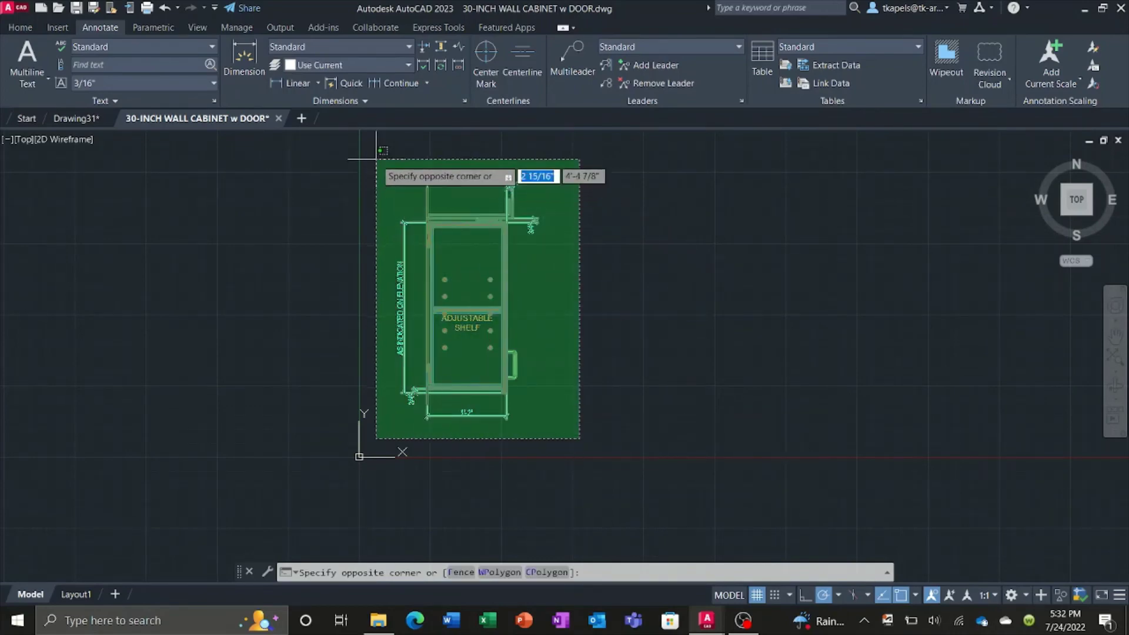
{"action": "left_click", "coordinate": [376, 158]}
{"action": "right_click", "coordinate": [392, 215]}
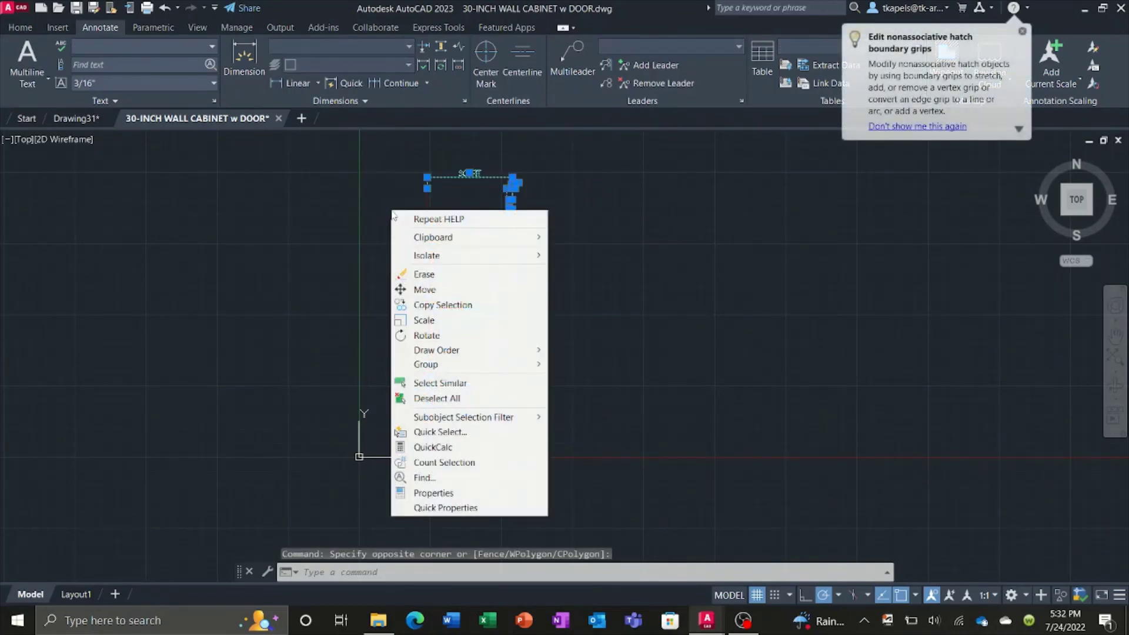
{"action": "mouse_move", "coordinate": [445, 240]}
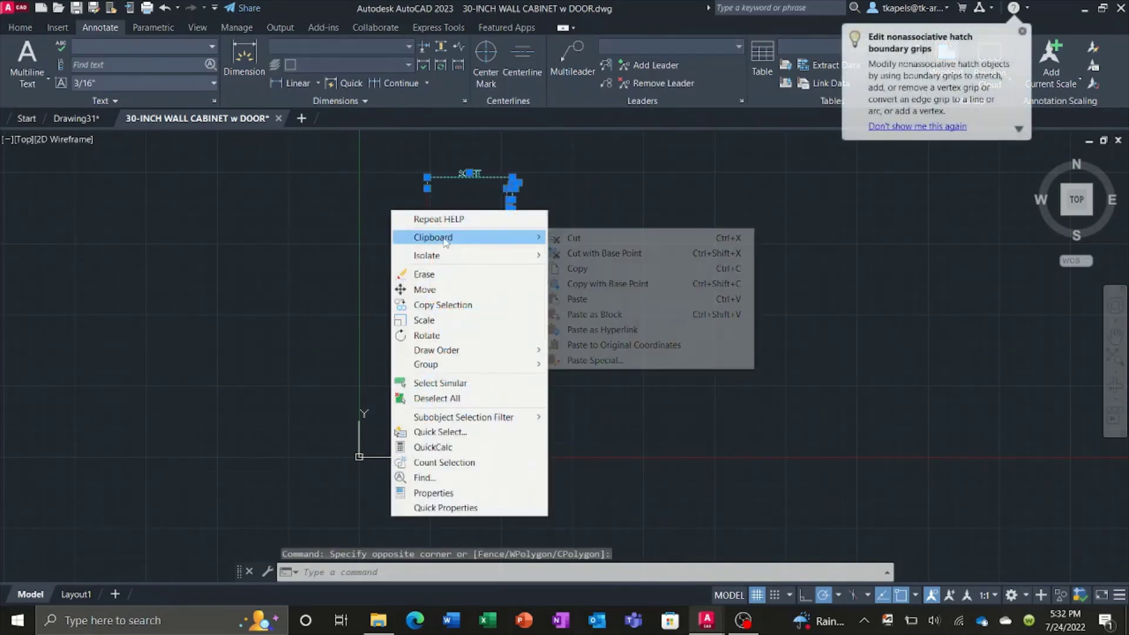
{"action": "left_click", "coordinate": [592, 285]}
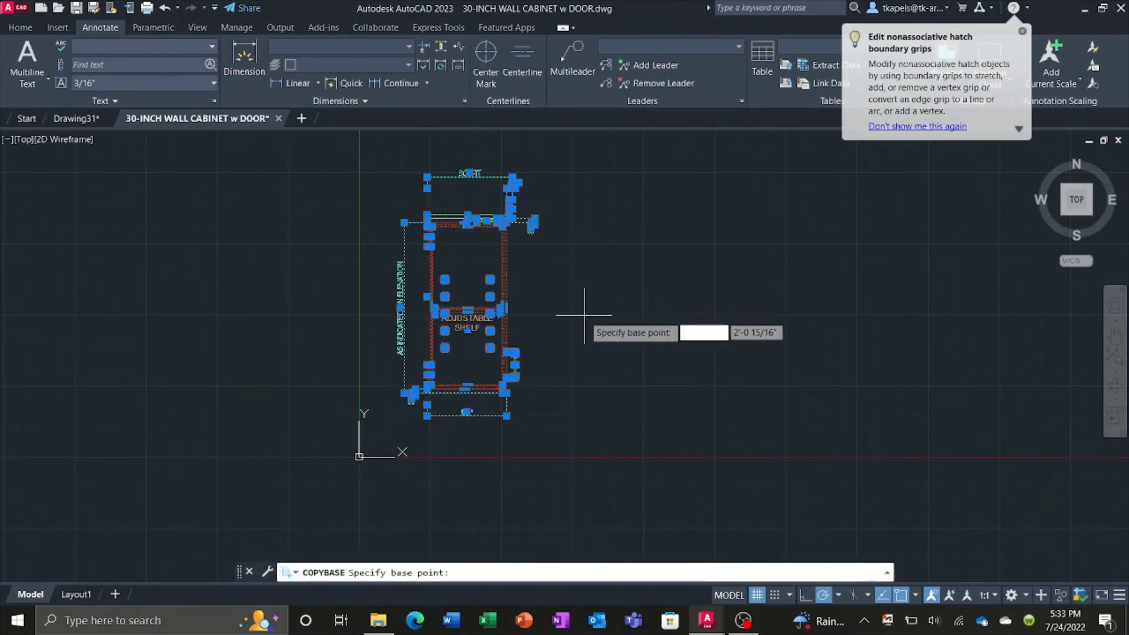
{"action": "type", "text": "0"}
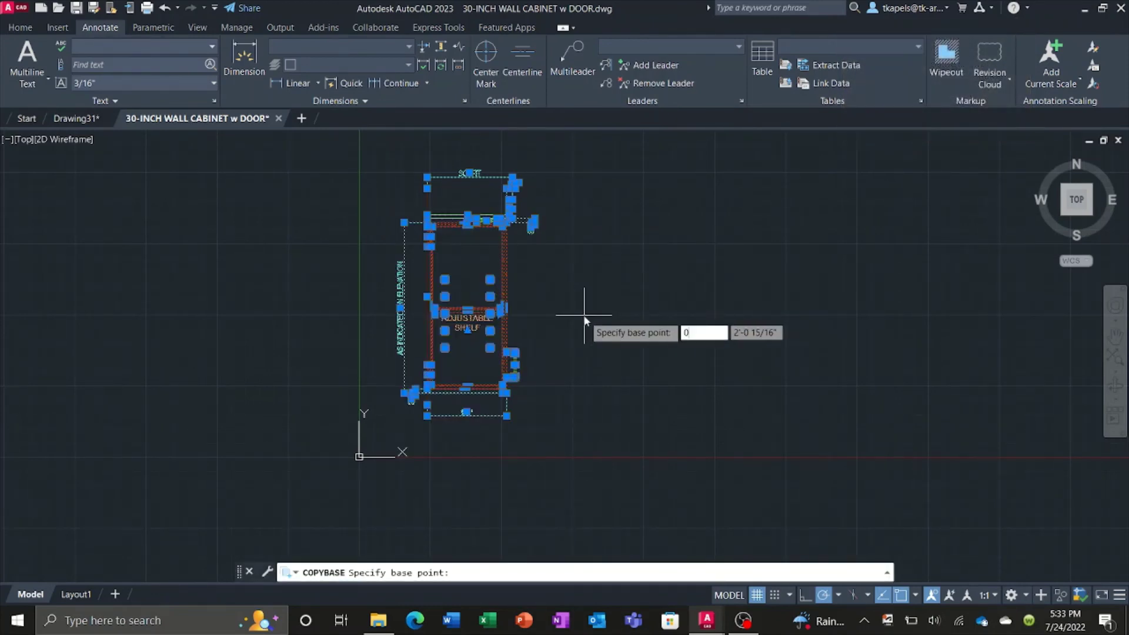
{"action": "key", "text": "Tab"}
{"action": "type", "text": "0"}
{"action": "key", "text": "Return"}
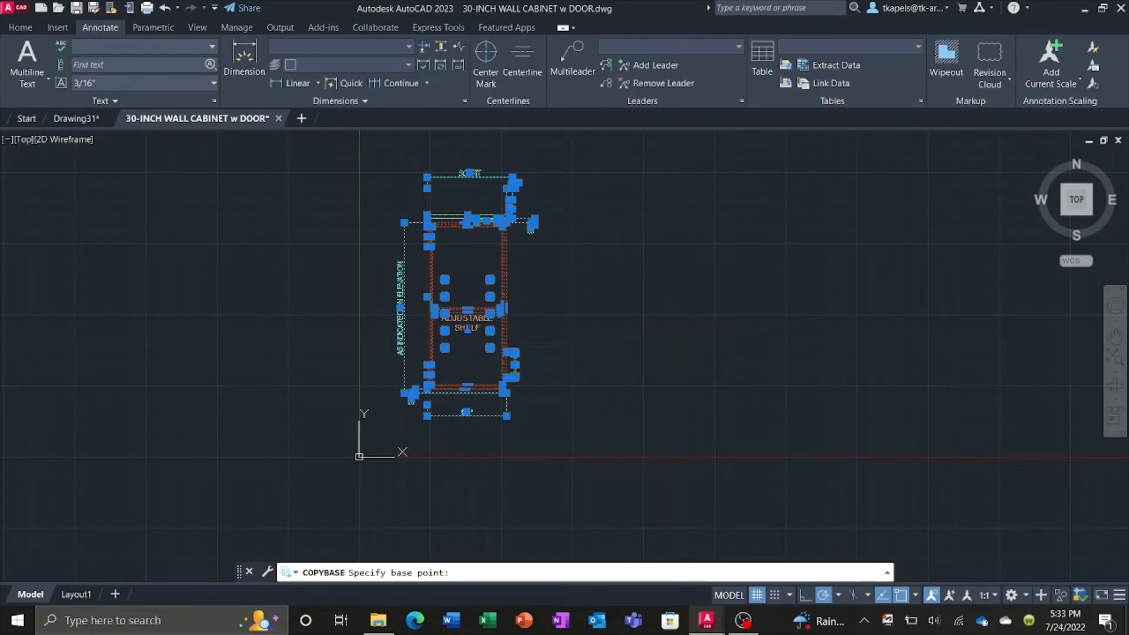
Clear the selection and close the cabinet drawing without saving.
{"action": "key", "text": "Escape"}
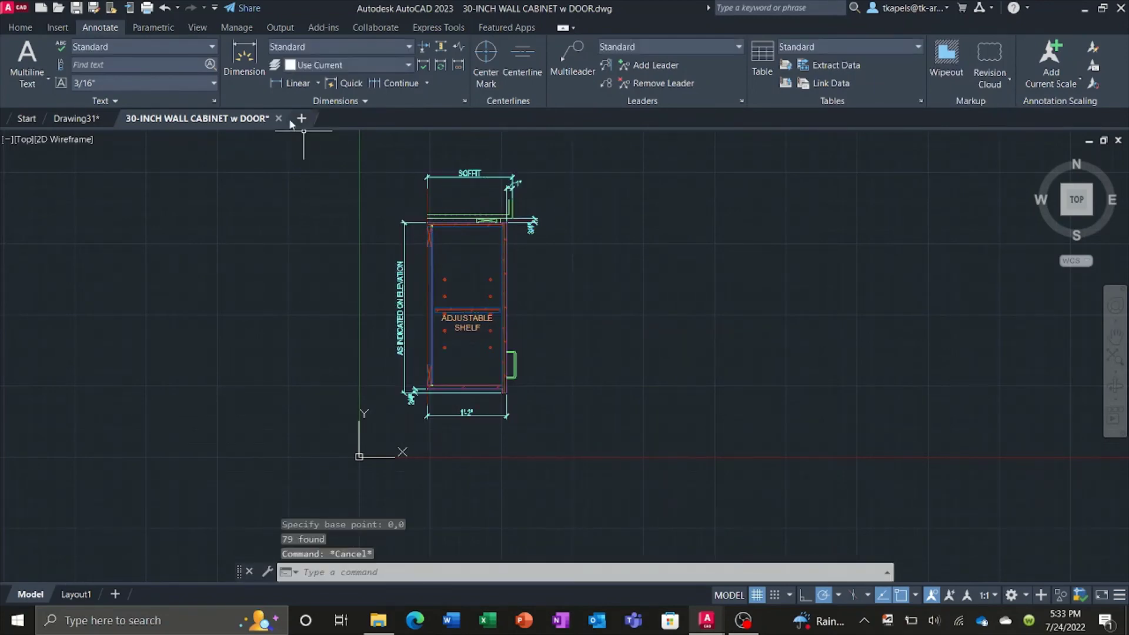
{"action": "left_click", "coordinate": [277, 117]}
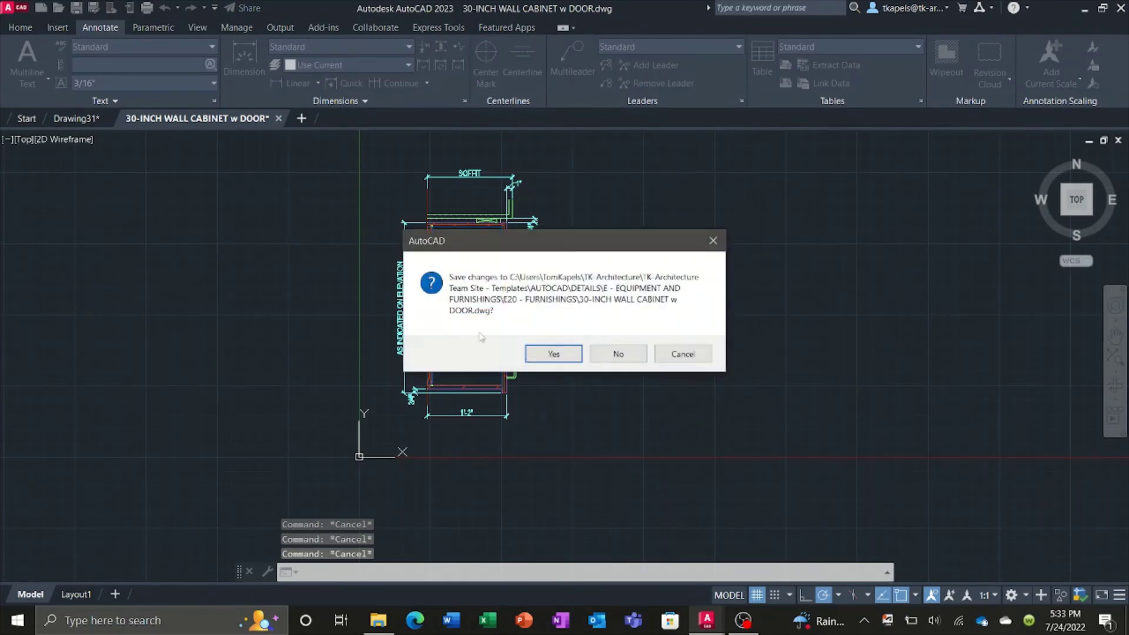
{"action": "left_click", "coordinate": [605, 355]}
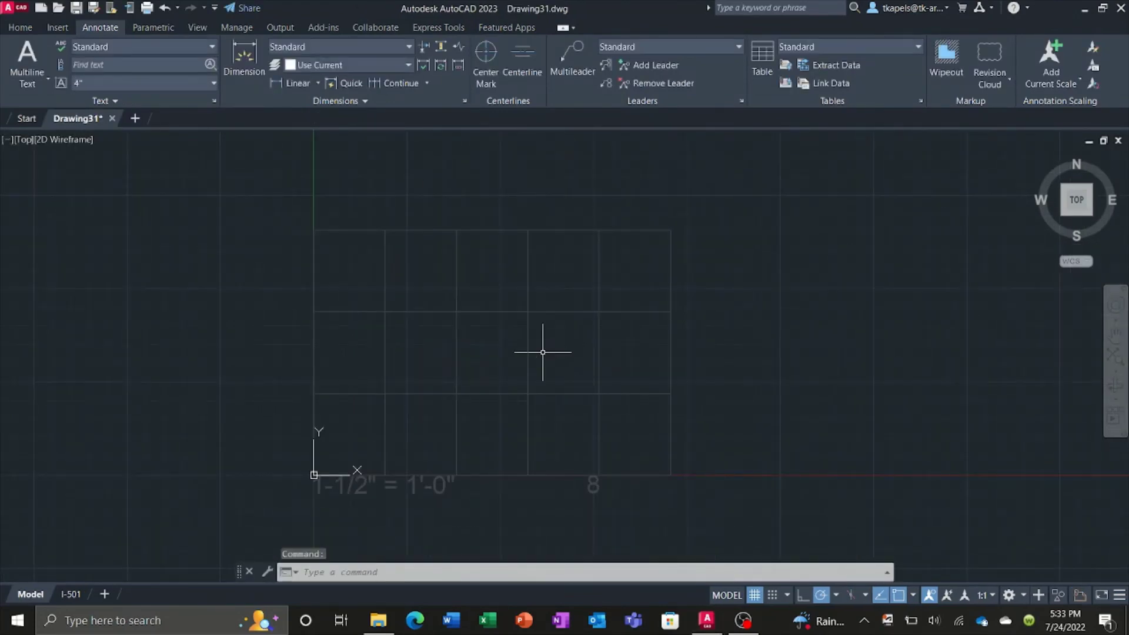
Paste the cabinet detail into the top-row grid cell of Drawing31.
{"action": "right_click", "coordinate": [502, 348]}
{"action": "mouse_move", "coordinate": [547, 374]}
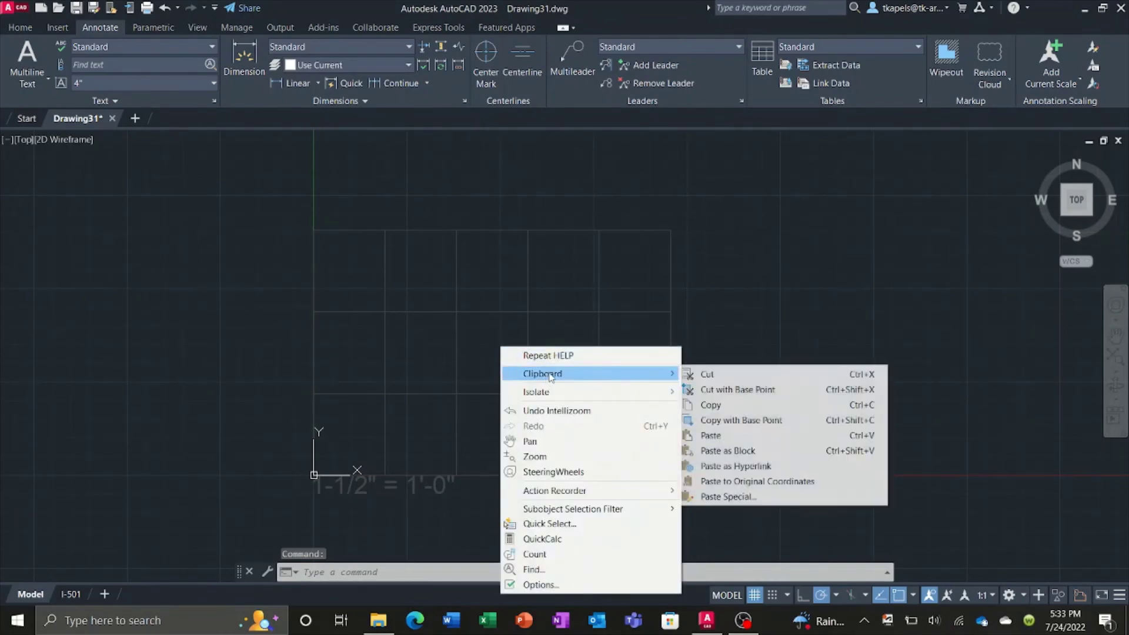
{"action": "left_click", "coordinate": [717, 437]}
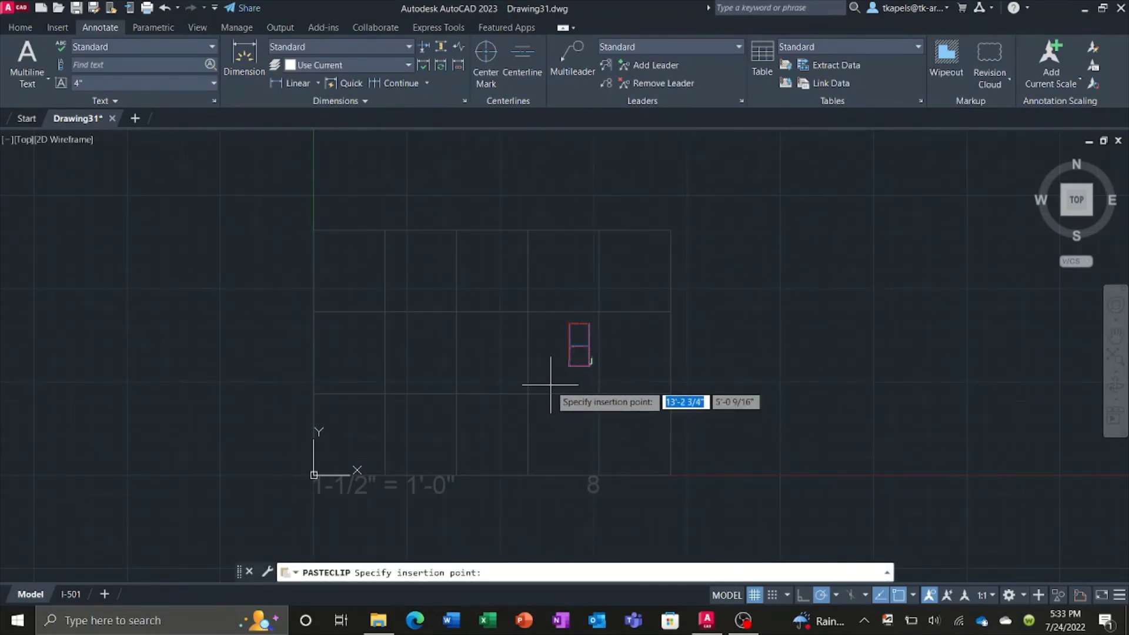
{"action": "left_click", "coordinate": [385, 312]}
Check the cabinet's placement on the I-501 sheet, then return to model space.
{"action": "right_click", "coordinate": [395, 321]}
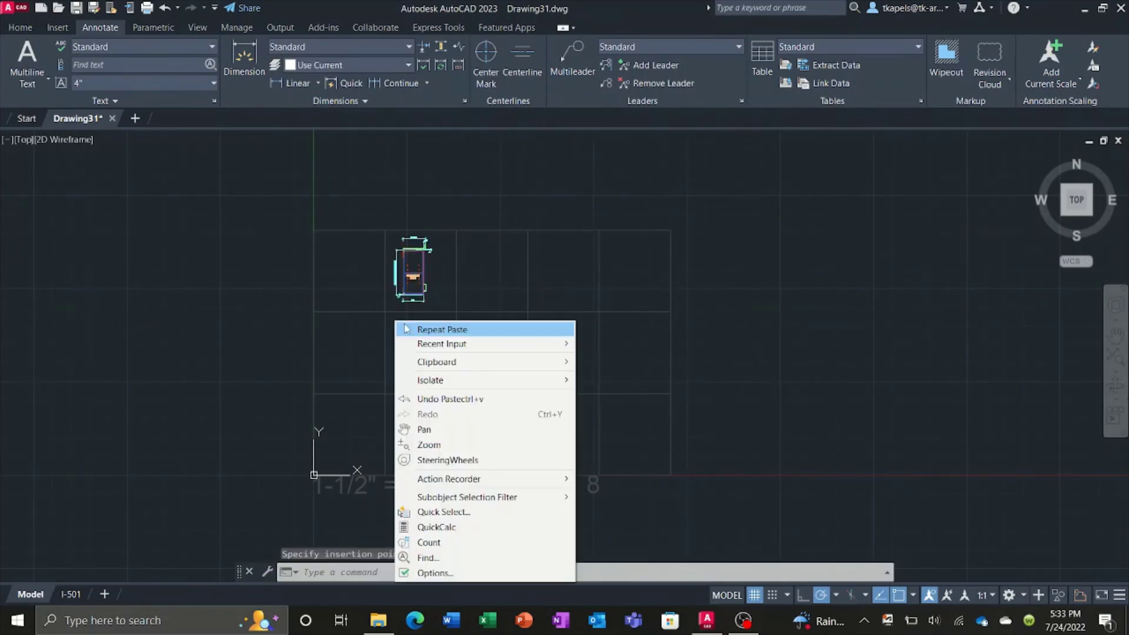
{"action": "left_click", "coordinate": [382, 329]}
{"action": "key", "text": "Escape"}
{"action": "key", "text": "Escape"}
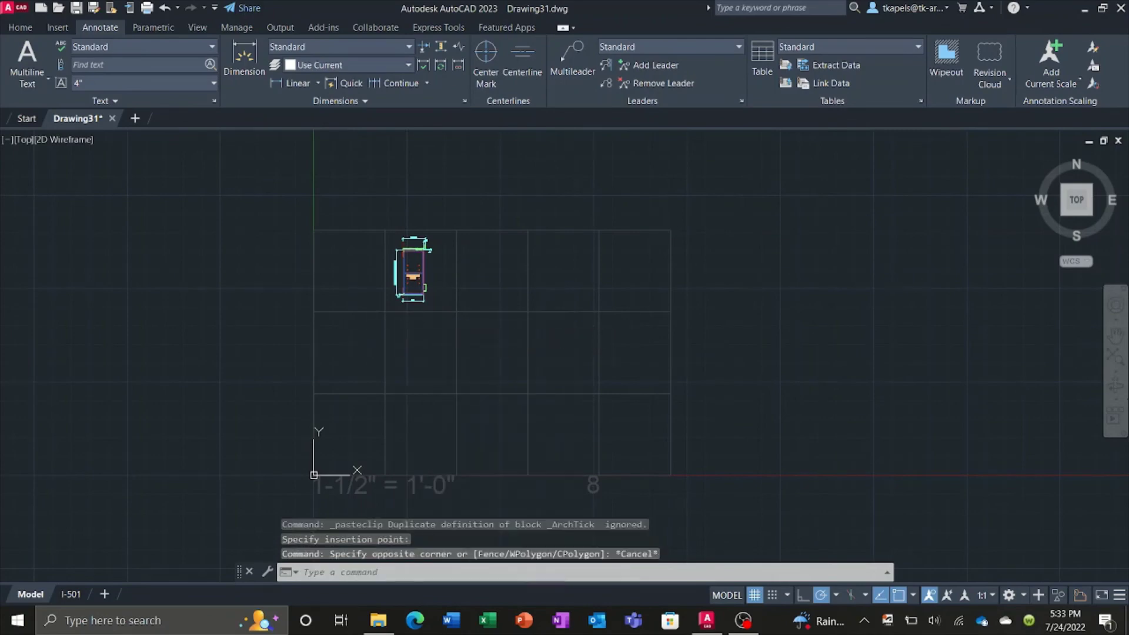
{"action": "left_click", "coordinate": [68, 594]}
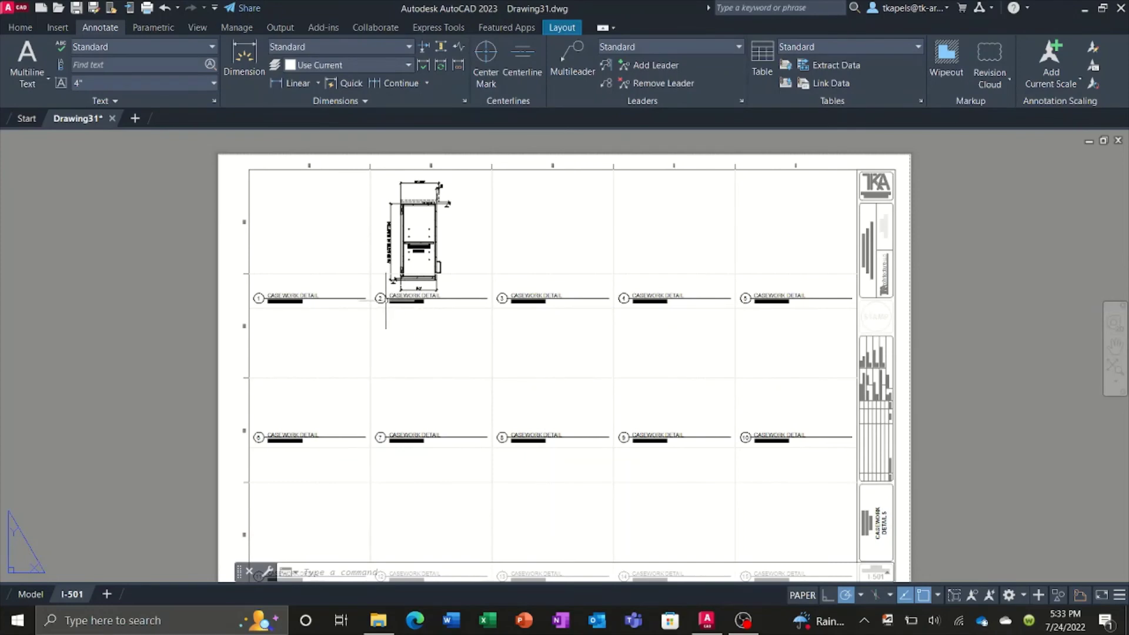
{"action": "left_click", "coordinate": [40, 595]}
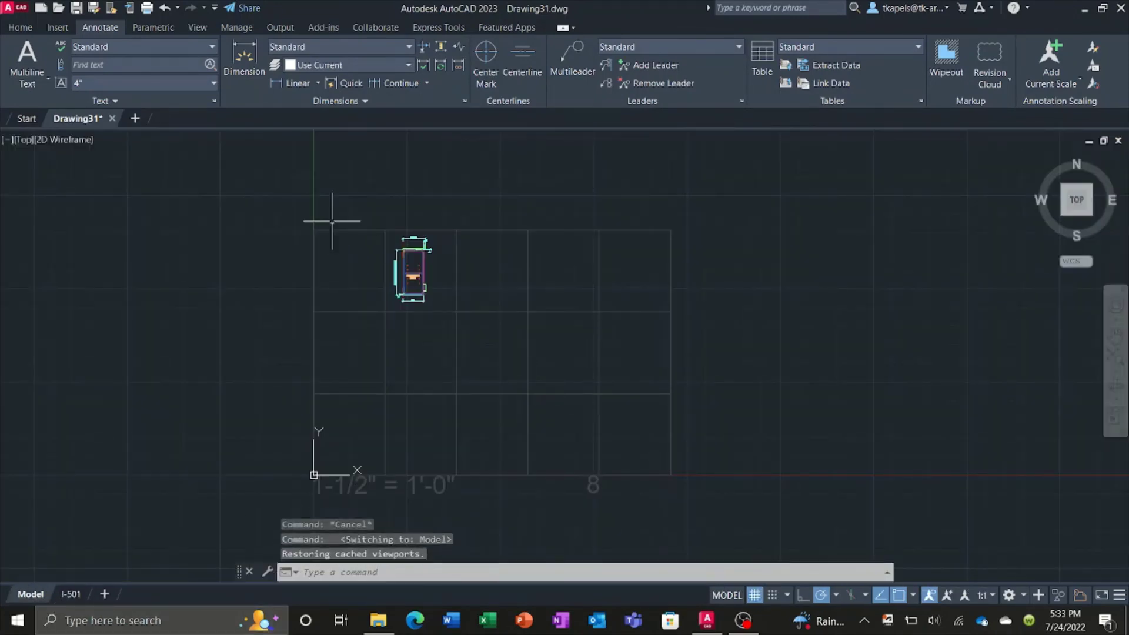
Open 34-INCH ACCESSIBLE TOP.dwg from the E20 - FURNISHINGS folder.
{"action": "left_click", "coordinate": [378, 620]}
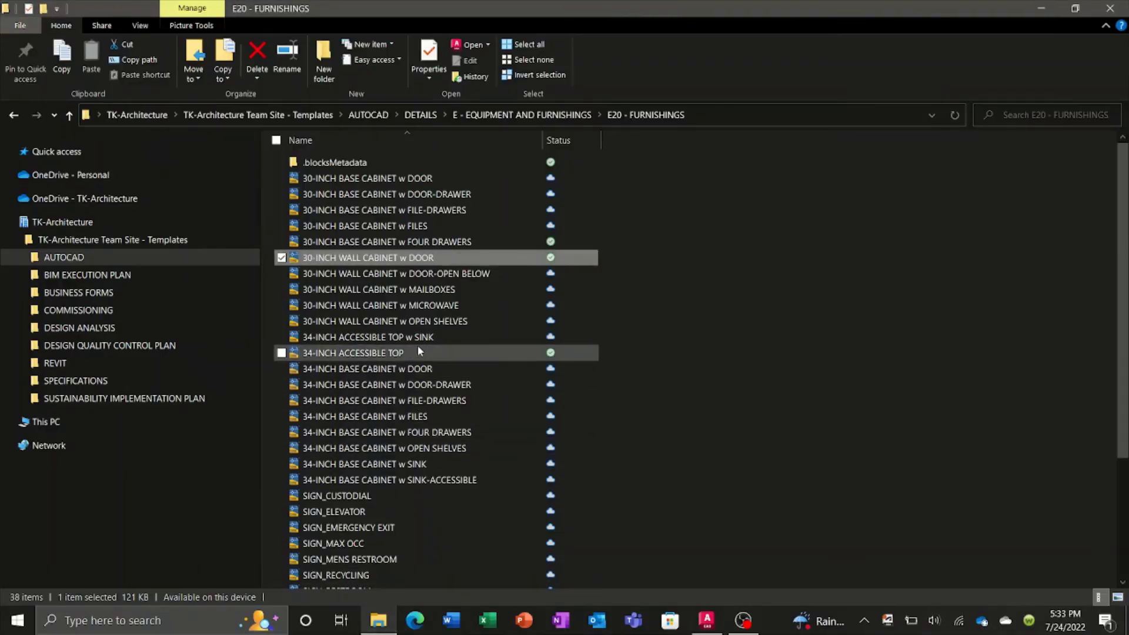
{"action": "left_click", "coordinate": [375, 354]}
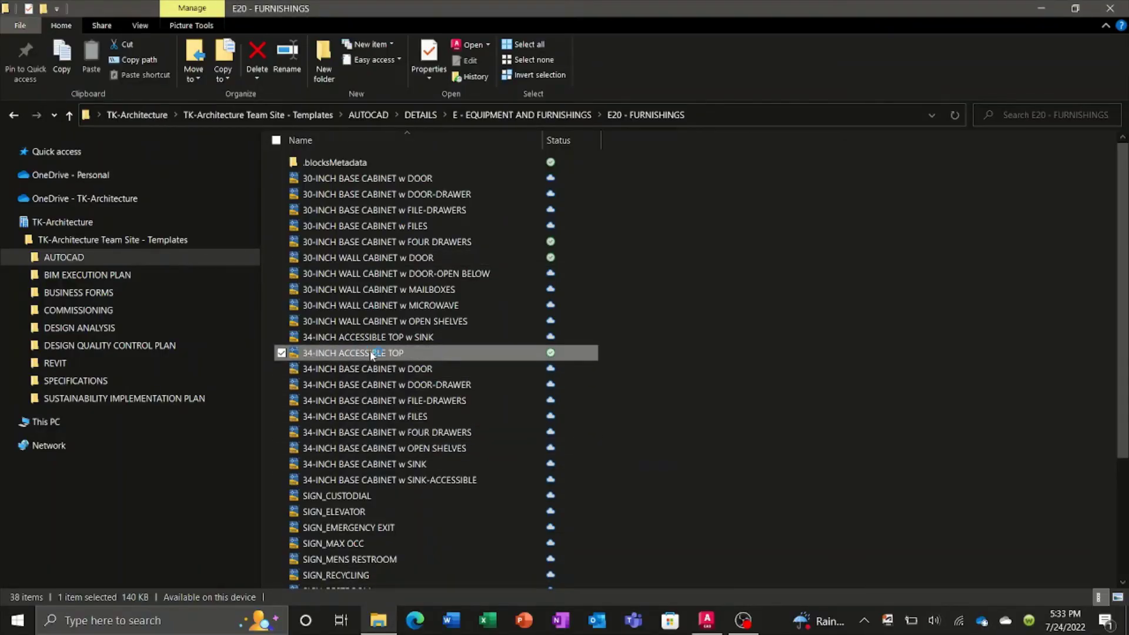
{"action": "key", "text": "alt+Tab"}
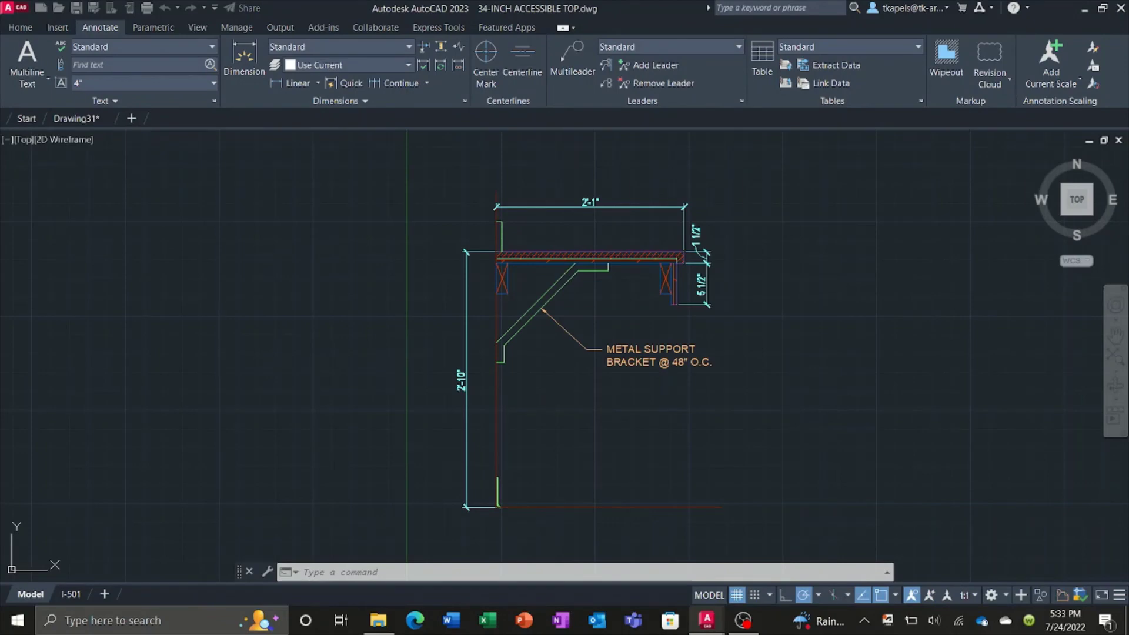
Copy the whole countertop bracket detail with a base point, then close 34-INCH ACCESSIBLE TOP.dwg.
{"action": "scroll", "coordinate": [397, 311], "scroll_direction": "down", "scroll_amount": 4}
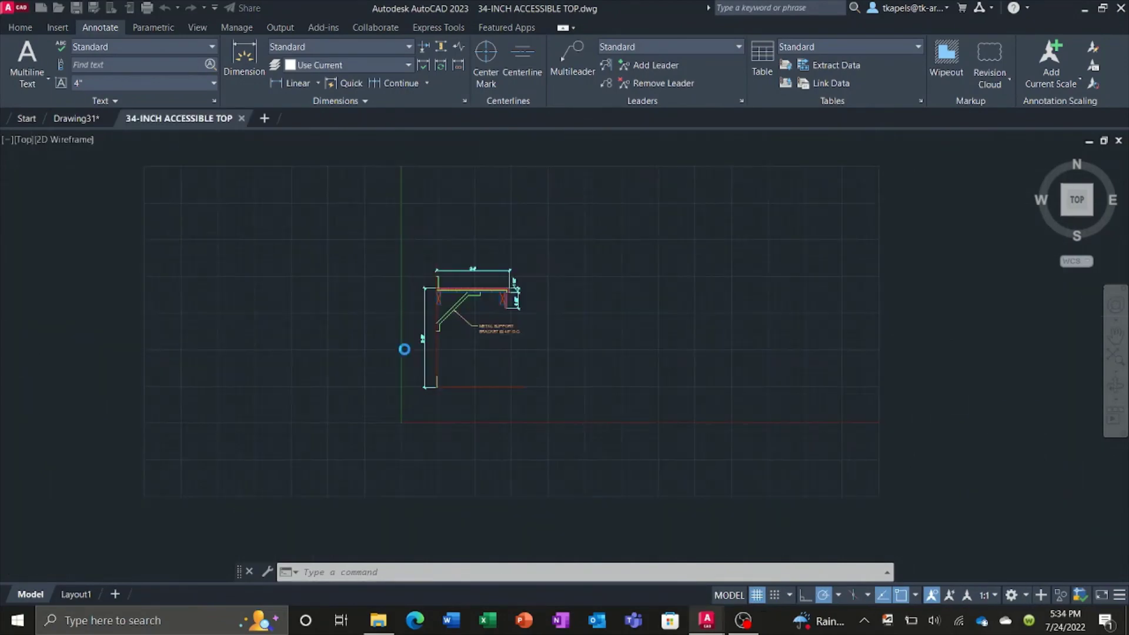
{"action": "left_click", "coordinate": [557, 447]}
{"action": "left_click", "coordinate": [395, 245]}
{"action": "right_click", "coordinate": [397, 249]}
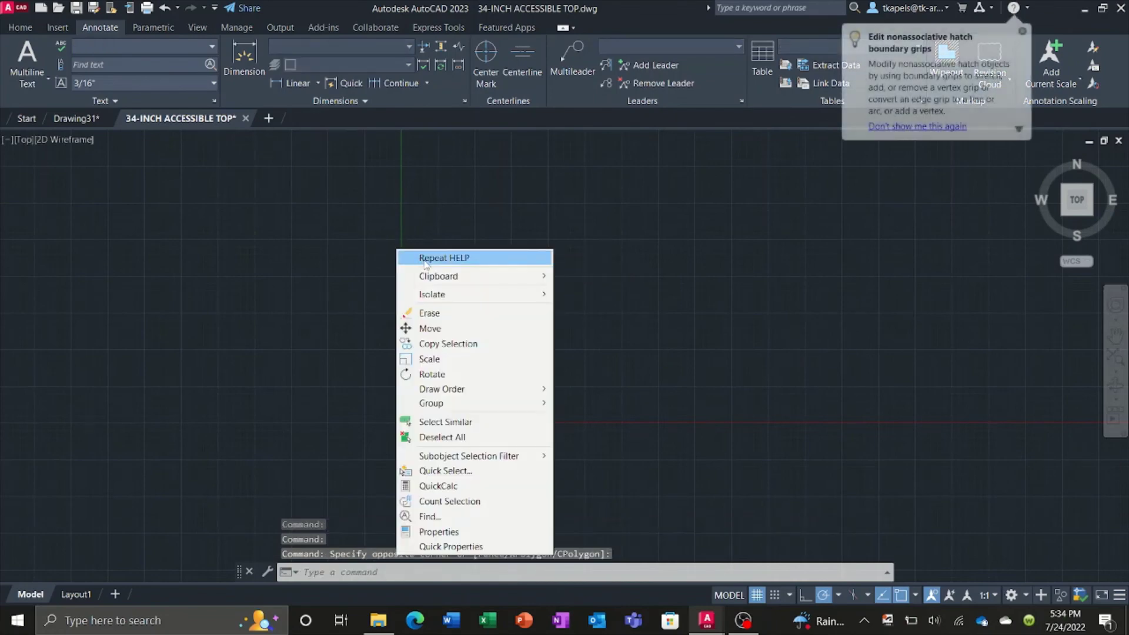
{"action": "mouse_move", "coordinate": [447, 276]}
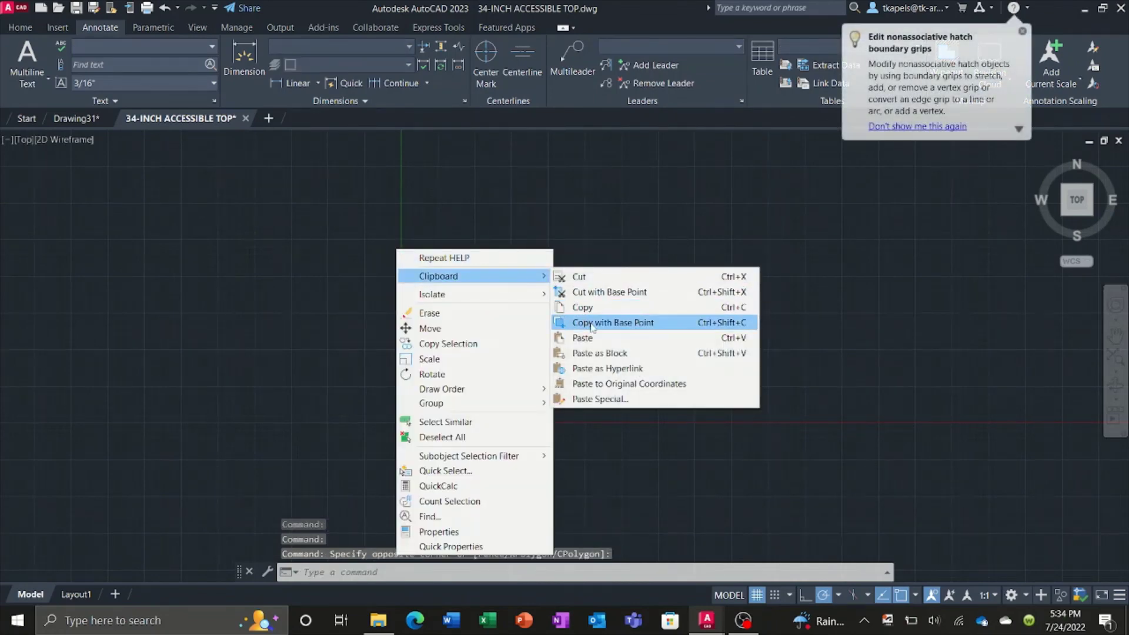
{"action": "left_click", "coordinate": [595, 324]}
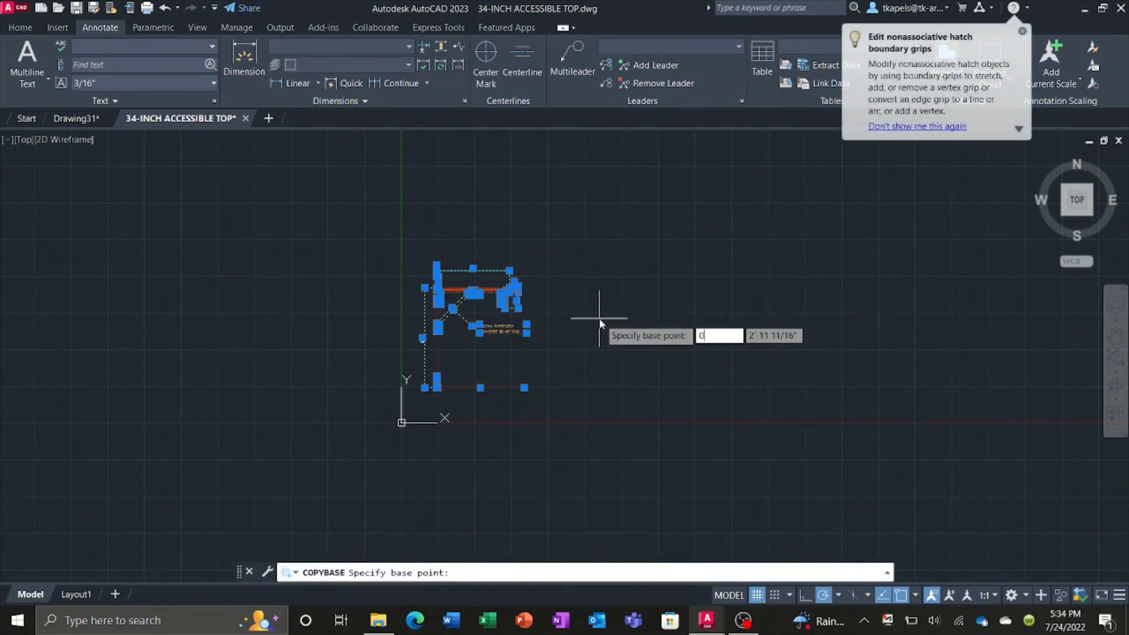
{"action": "key", "text": "Escape"}
{"action": "key", "text": "Escape"}
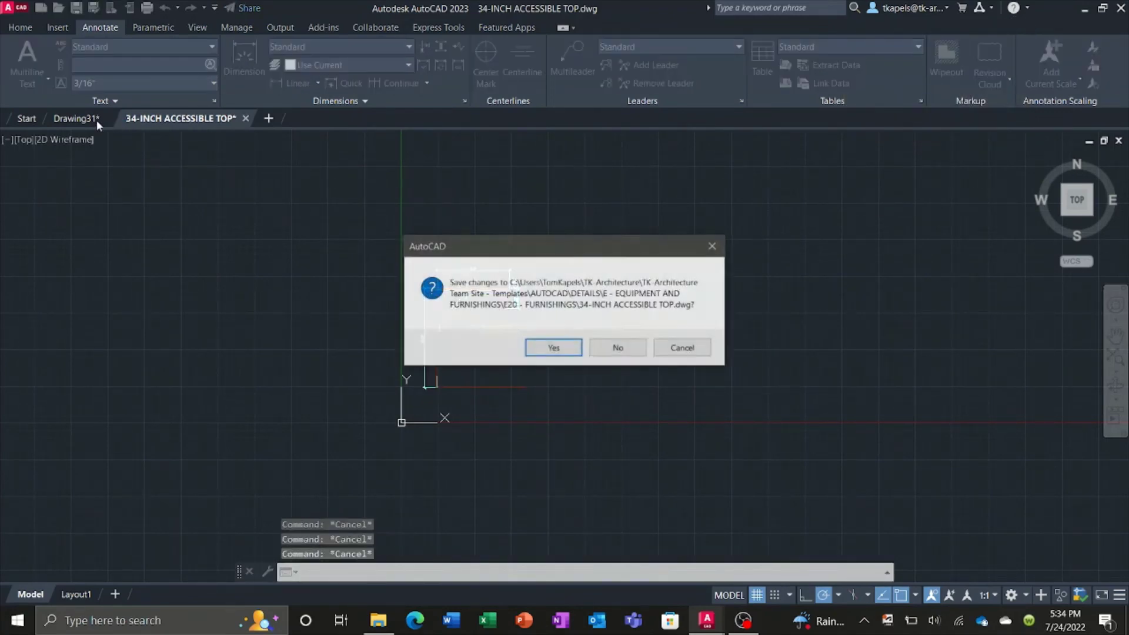
{"action": "left_click", "coordinate": [543, 348]}
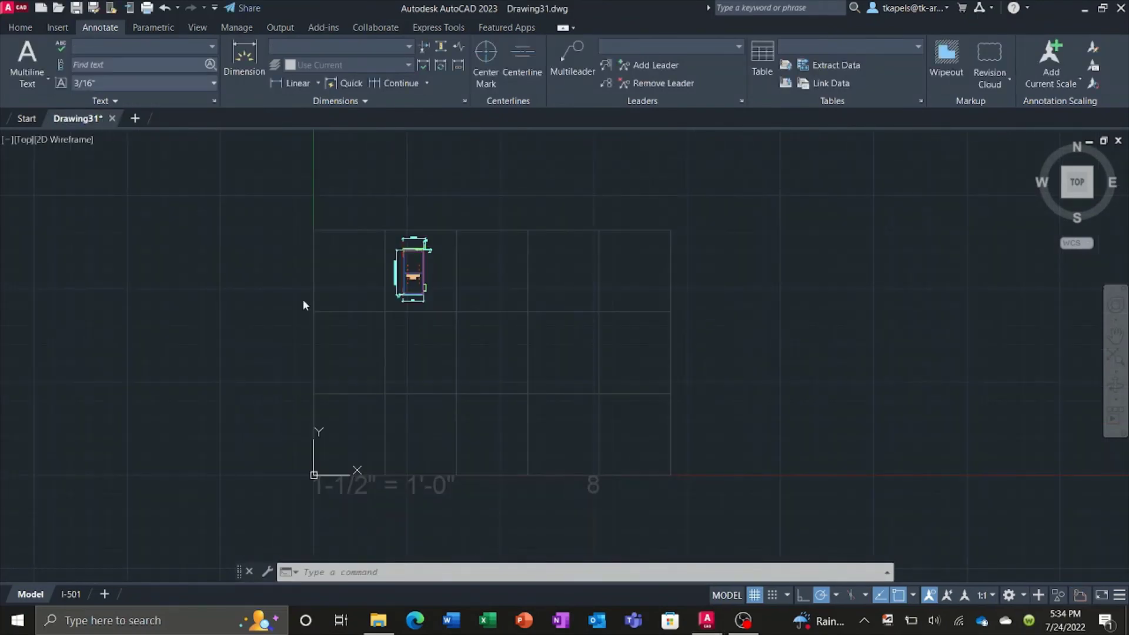
Paste the copied 34-inch accessible top bracket into detail 8 and display the I-501 sheet.
{"action": "right_click", "coordinate": [396, 327]}
{"action": "mouse_move", "coordinate": [447, 374]}
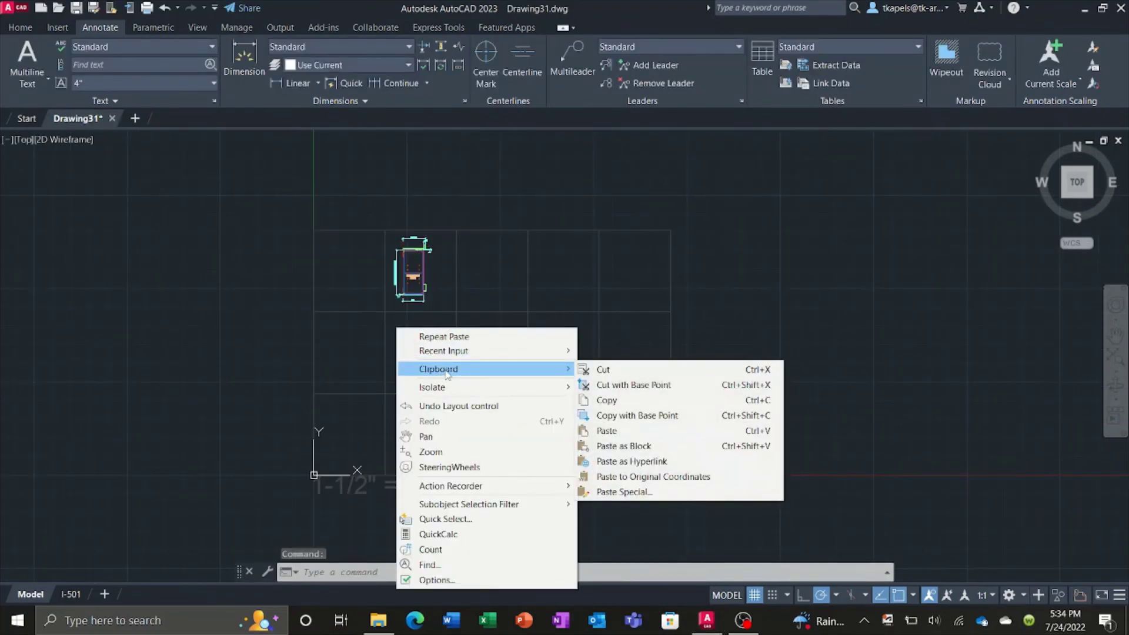
{"action": "left_click", "coordinate": [615, 433]}
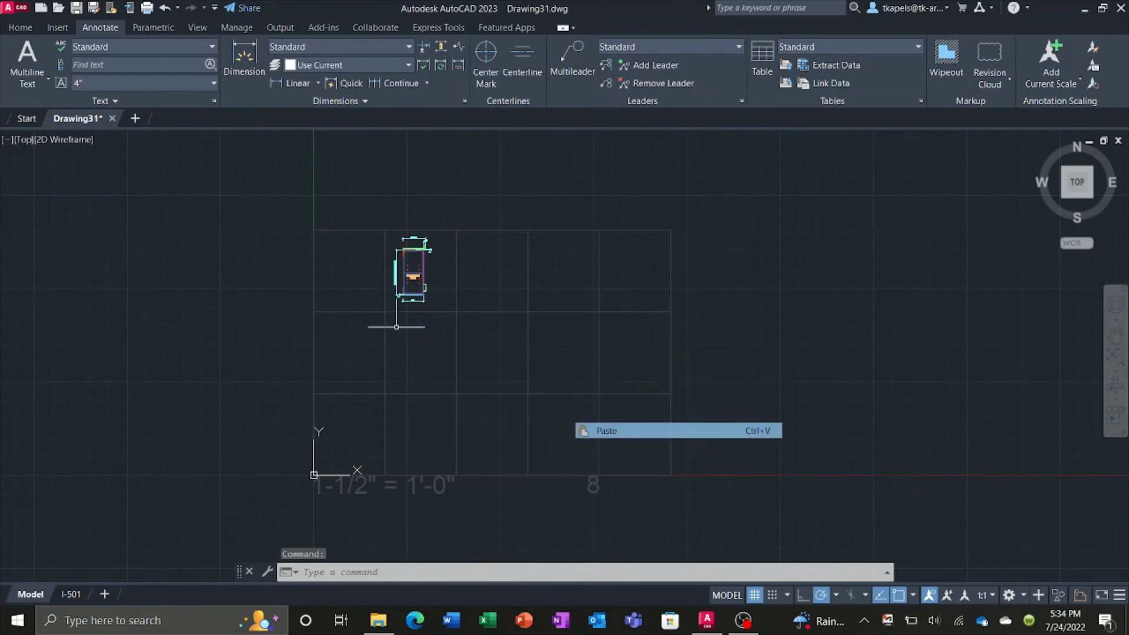
{"action": "left_click", "coordinate": [456, 393]}
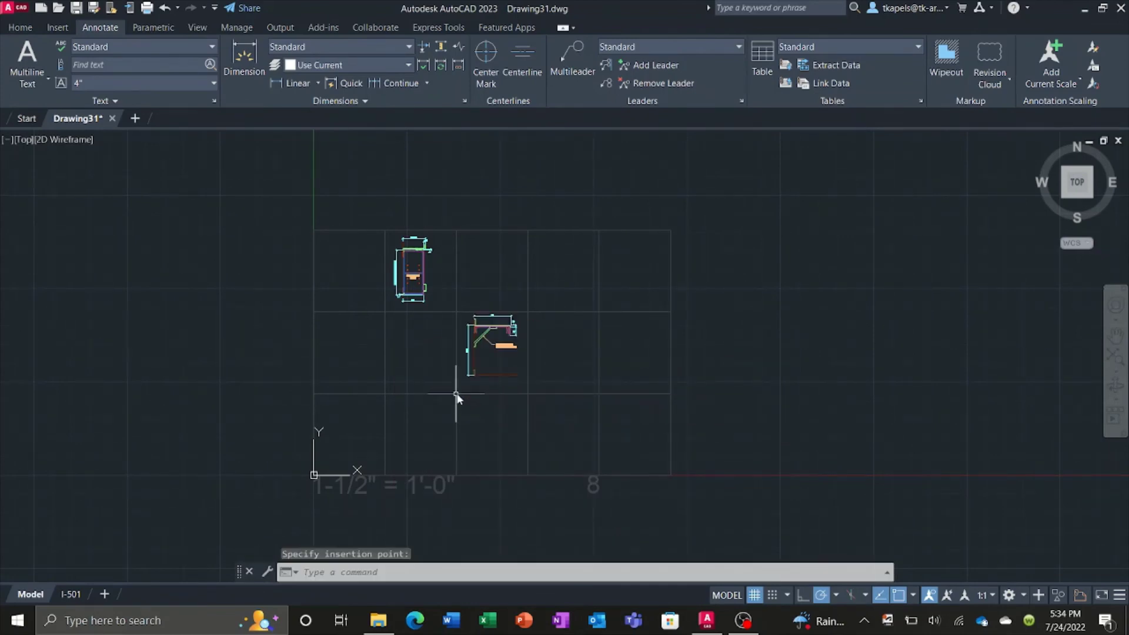
{"action": "left_click", "coordinate": [65, 595]}
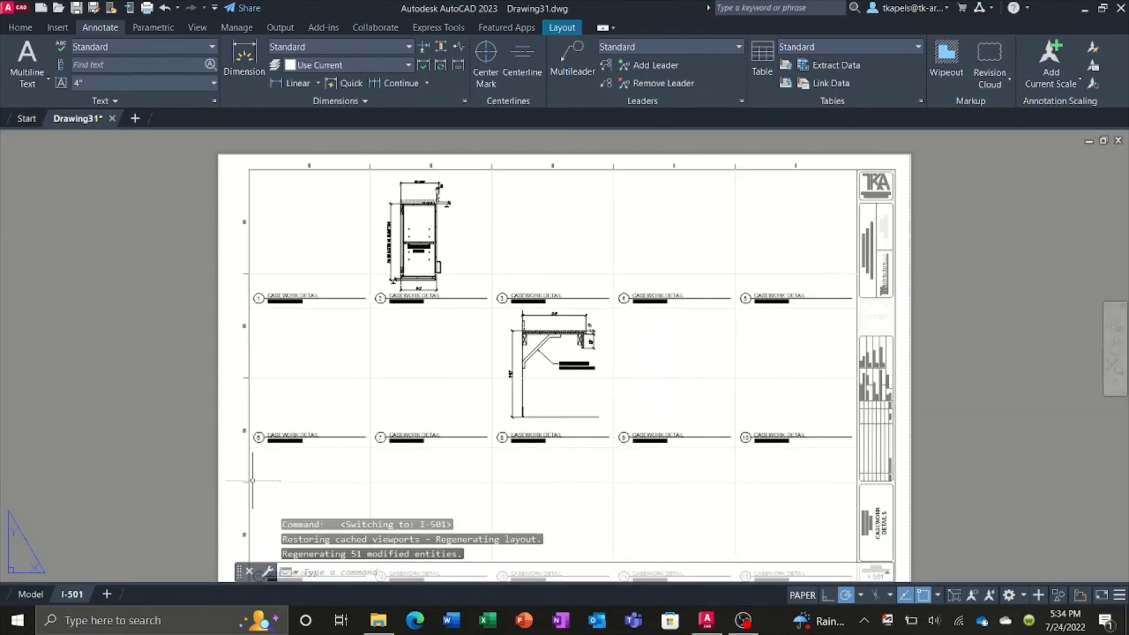
Open the ANSI-D_A-311_TMPL template from AUTOCAD > TEMPLATES > ANSI-D in File Explorer.
{"action": "left_click", "coordinate": [1114, 367]}
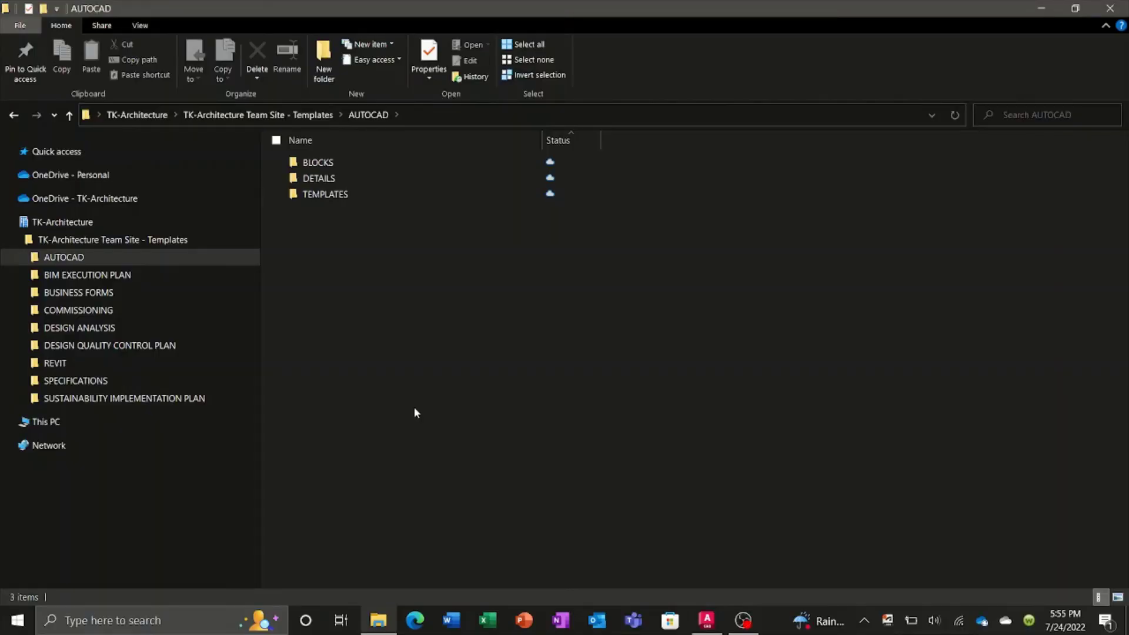
{"action": "double_click", "coordinate": [328, 164]}
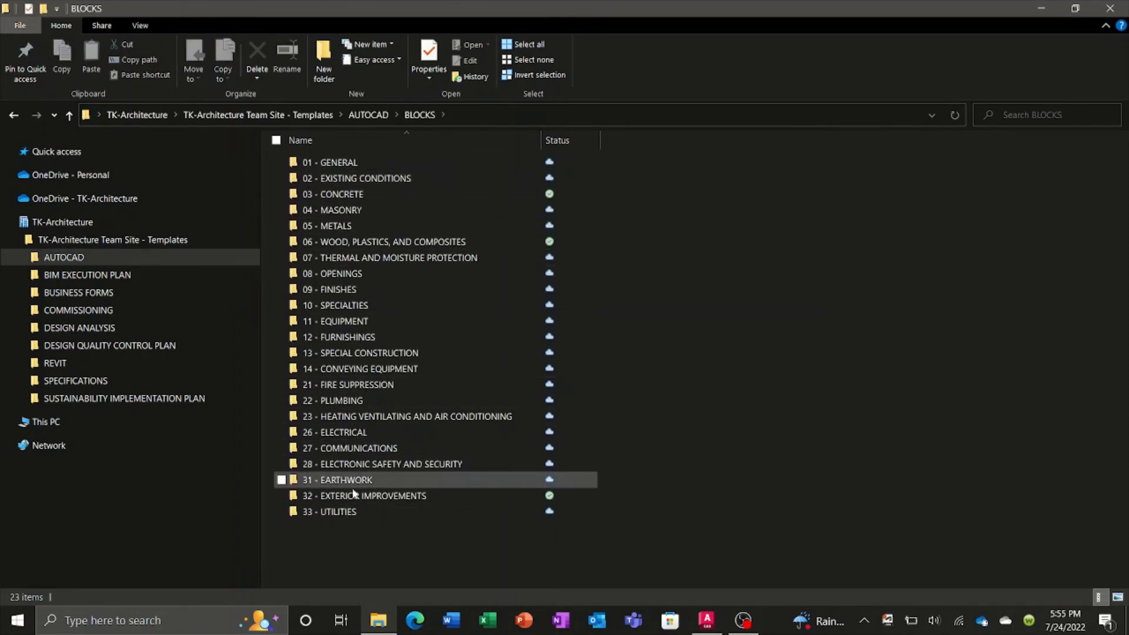
{"action": "left_click", "coordinate": [369, 116]}
{"action": "double_click", "coordinate": [327, 194]}
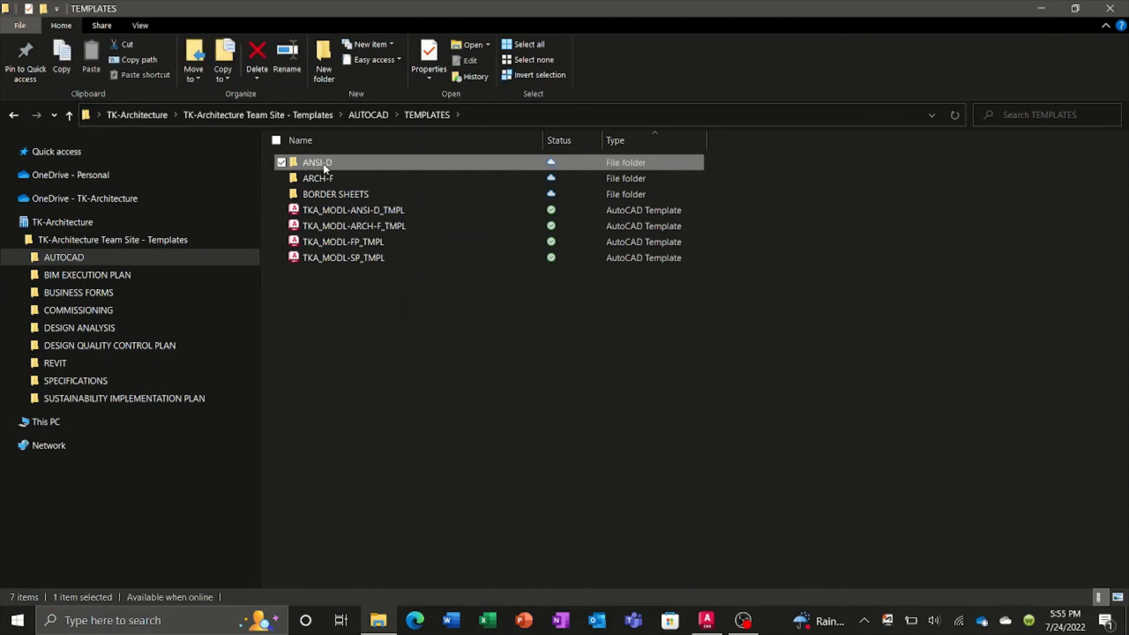
{"action": "double_click", "coordinate": [323, 163]}
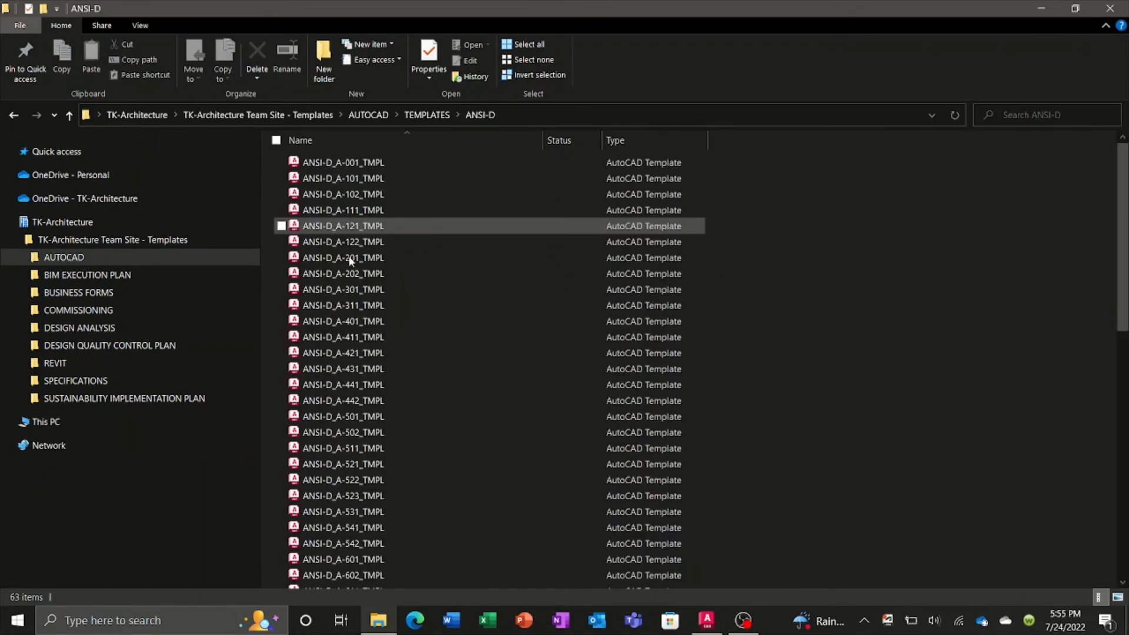
{"action": "left_click", "coordinate": [357, 305]}
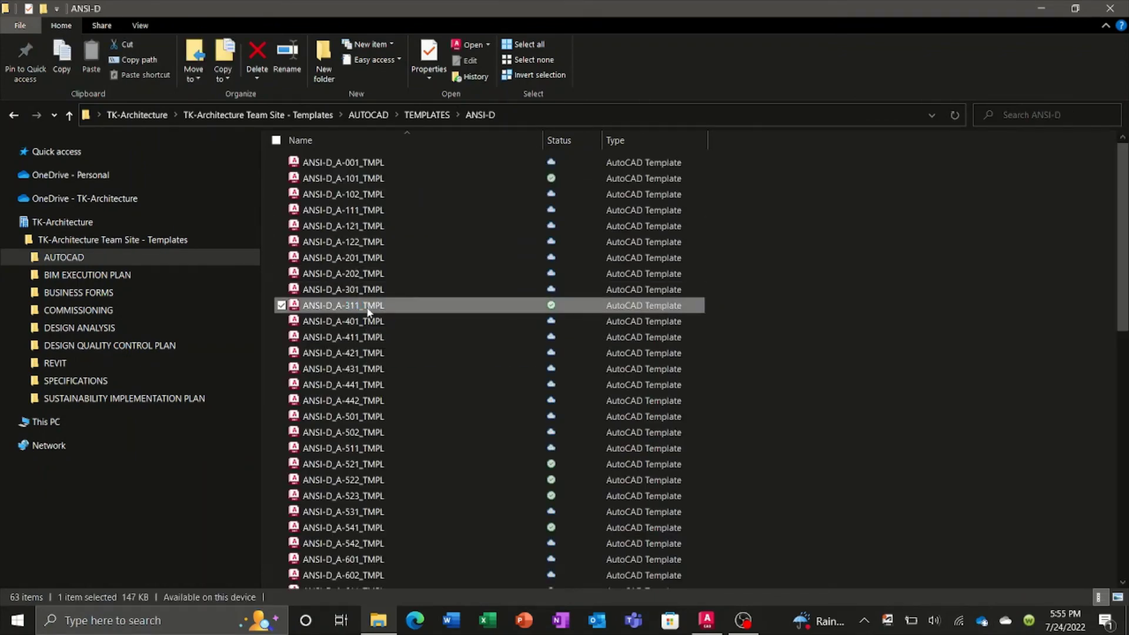
{"action": "double_click", "coordinate": [371, 312]}
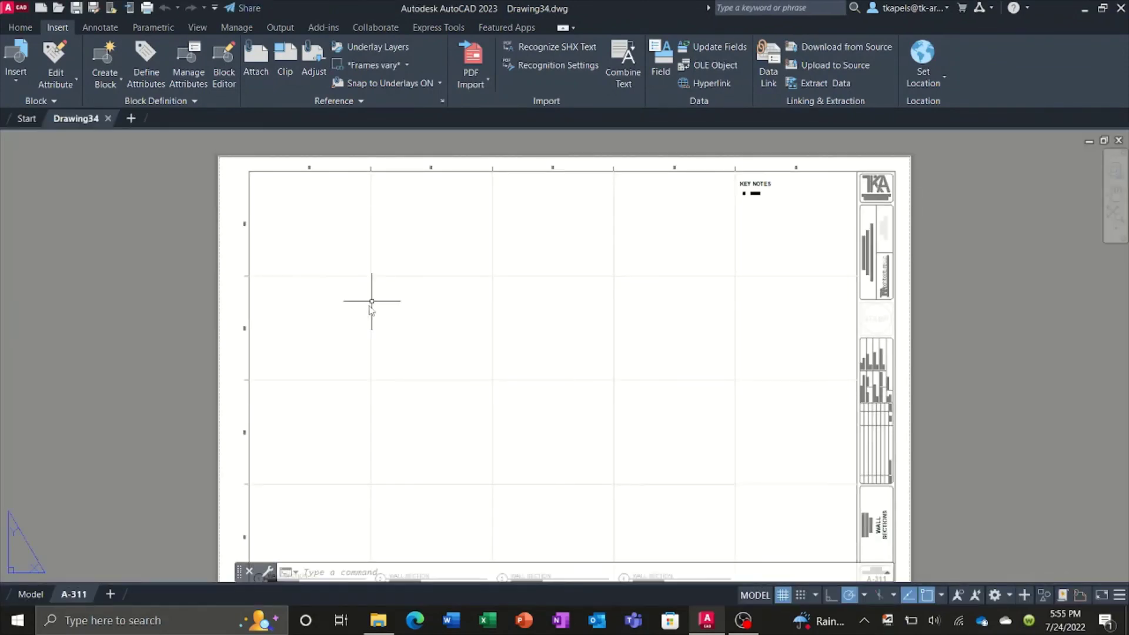
Switch Drawing34 to model space, showing the 3/4" = 1'-0" and 1/2" = 1'-0" frames.
{"action": "left_click", "coordinate": [40, 594]}
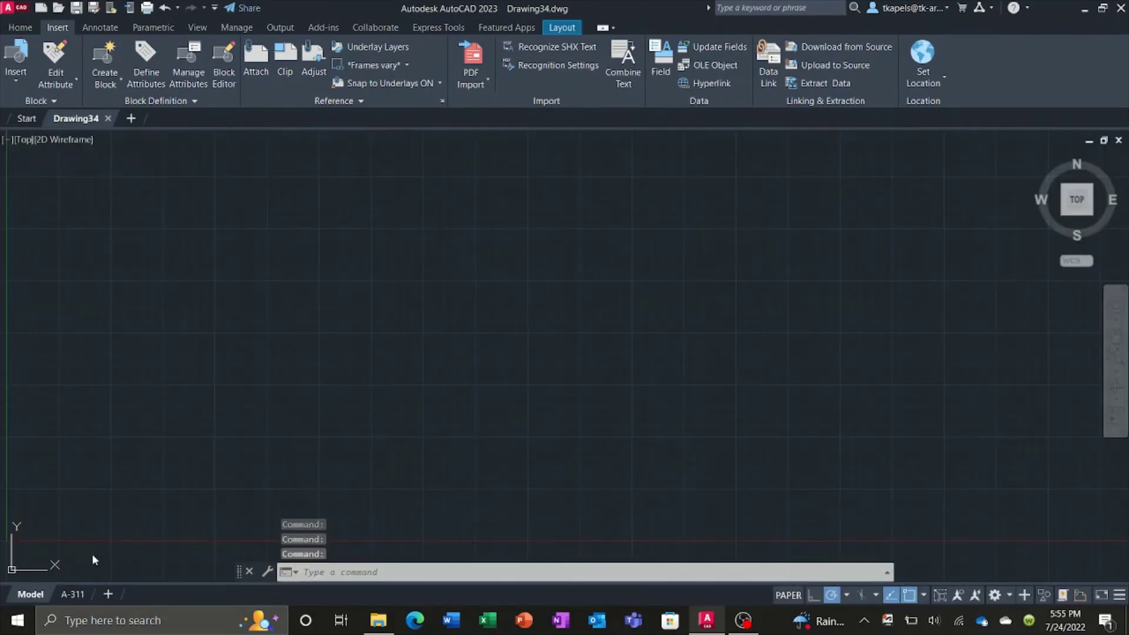
{"action": "scroll", "coordinate": [419, 353], "scroll_direction": "down", "scroll_amount": 2}
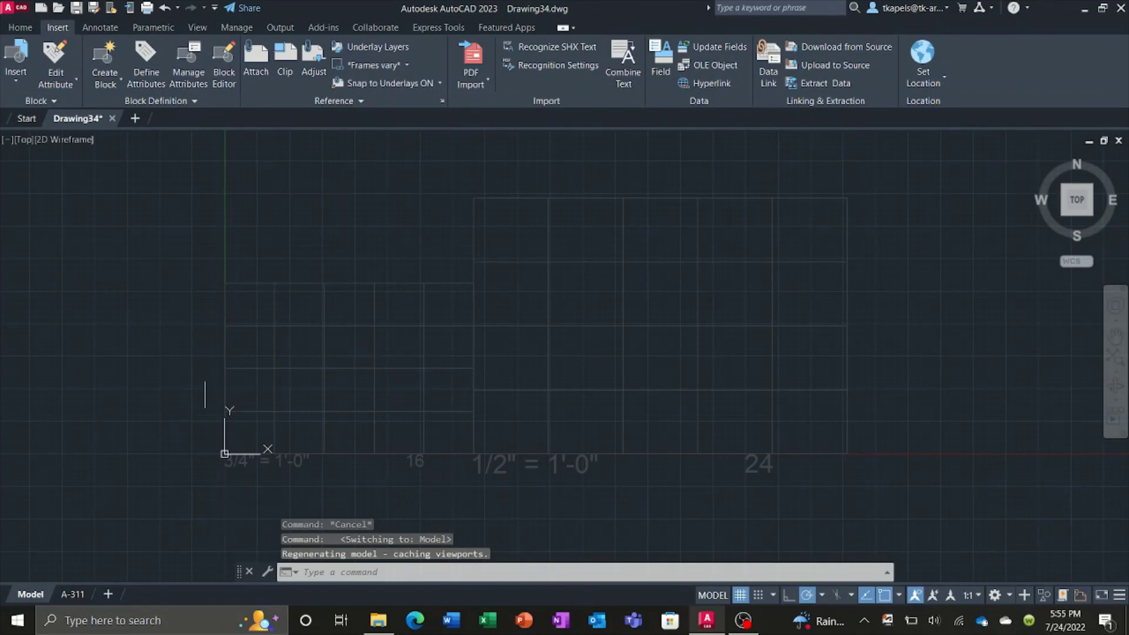
{"action": "scroll", "coordinate": [210, 391], "scroll_direction": "up", "scroll_amount": 2}
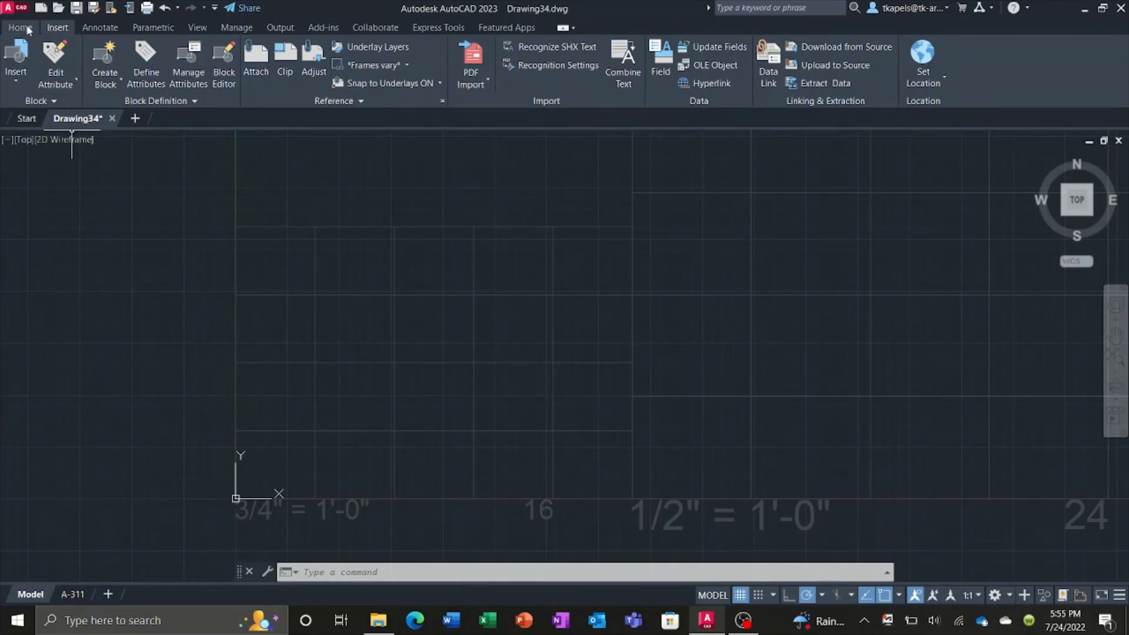
Load the CMU8 block from BLOCKS\04 - MASONRY into the Blocks palette.
{"action": "left_click", "coordinate": [18, 84]}
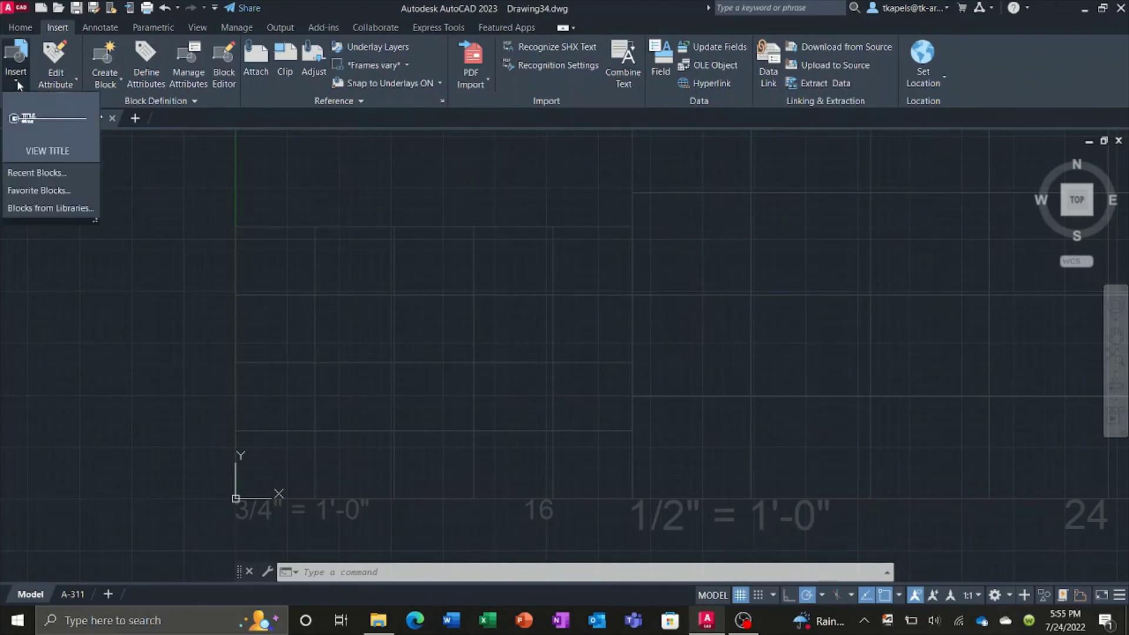
{"action": "left_click", "coordinate": [46, 207]}
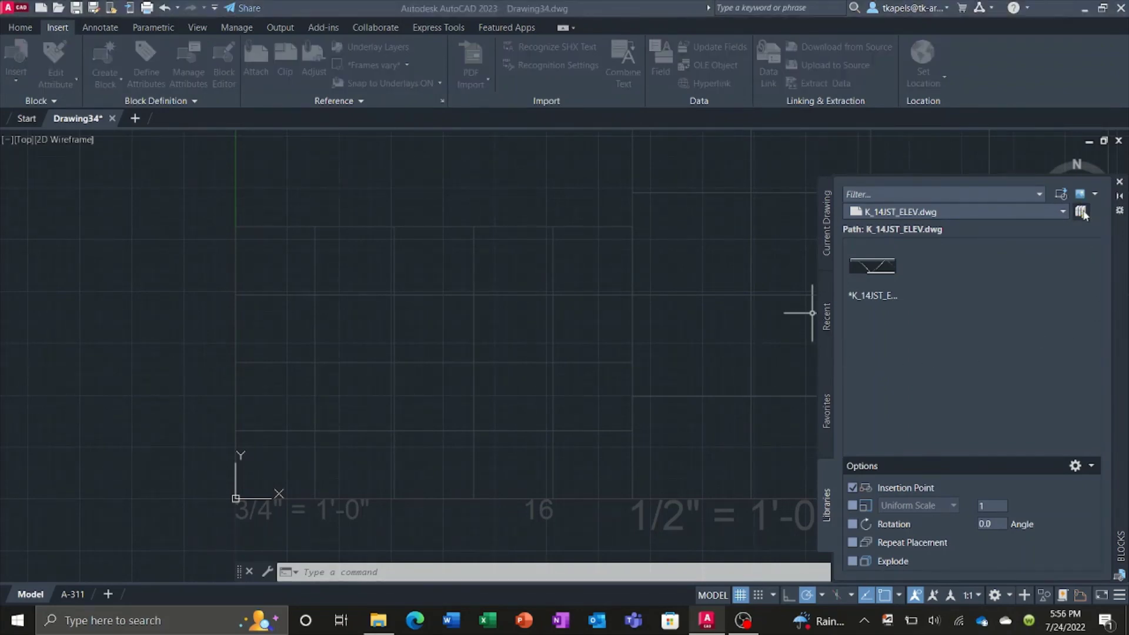
{"action": "left_click", "coordinate": [1082, 211]}
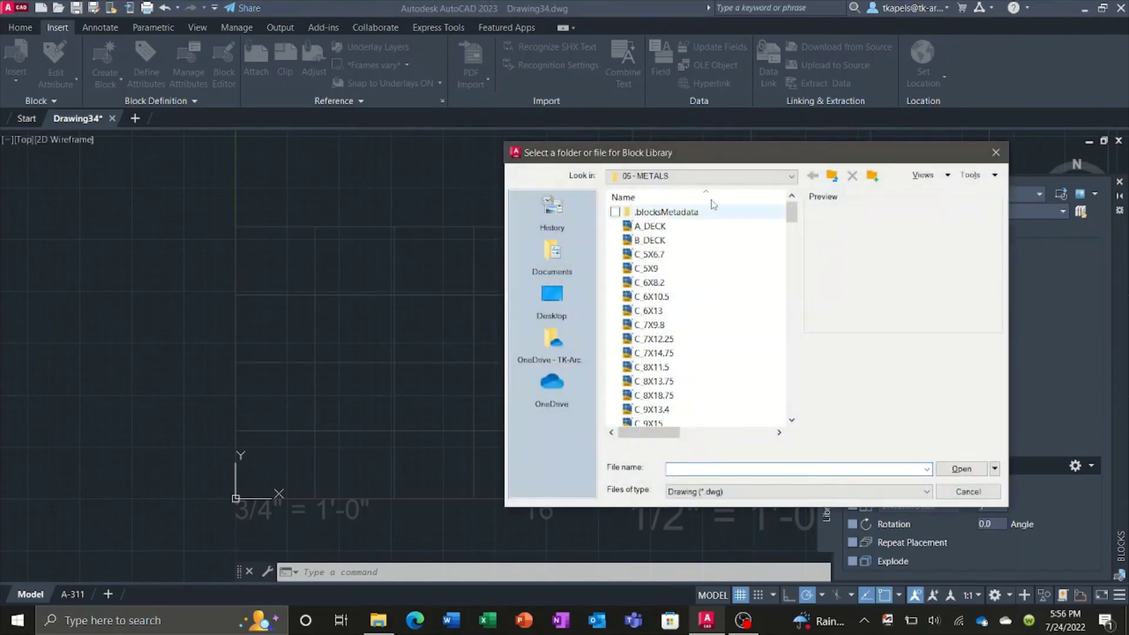
{"action": "left_click", "coordinate": [757, 177]}
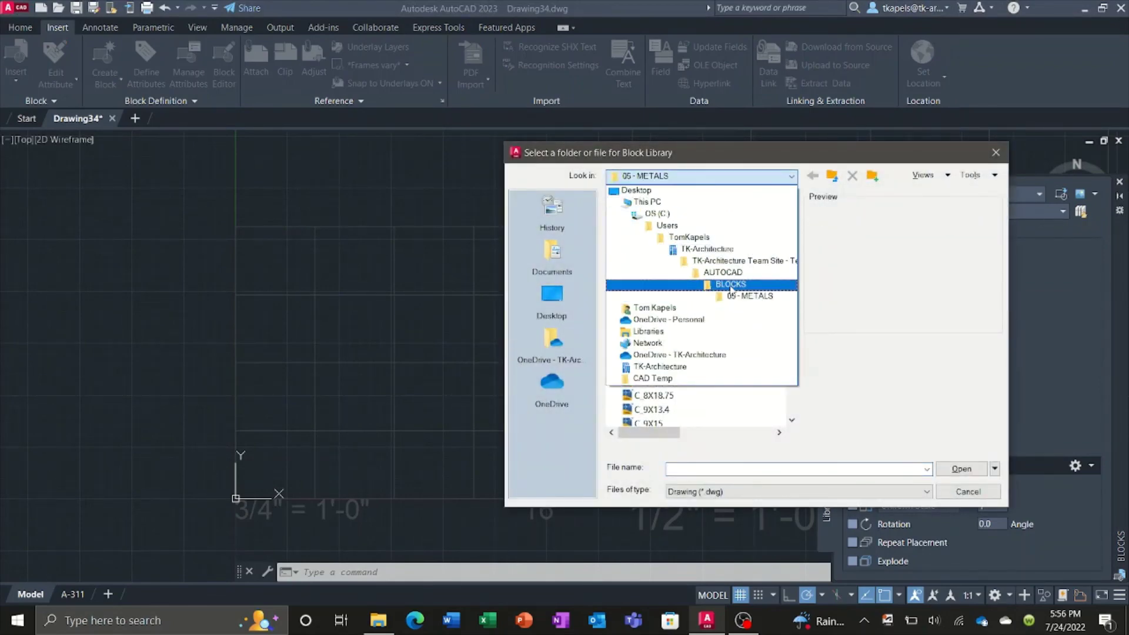
{"action": "left_click", "coordinate": [730, 285]}
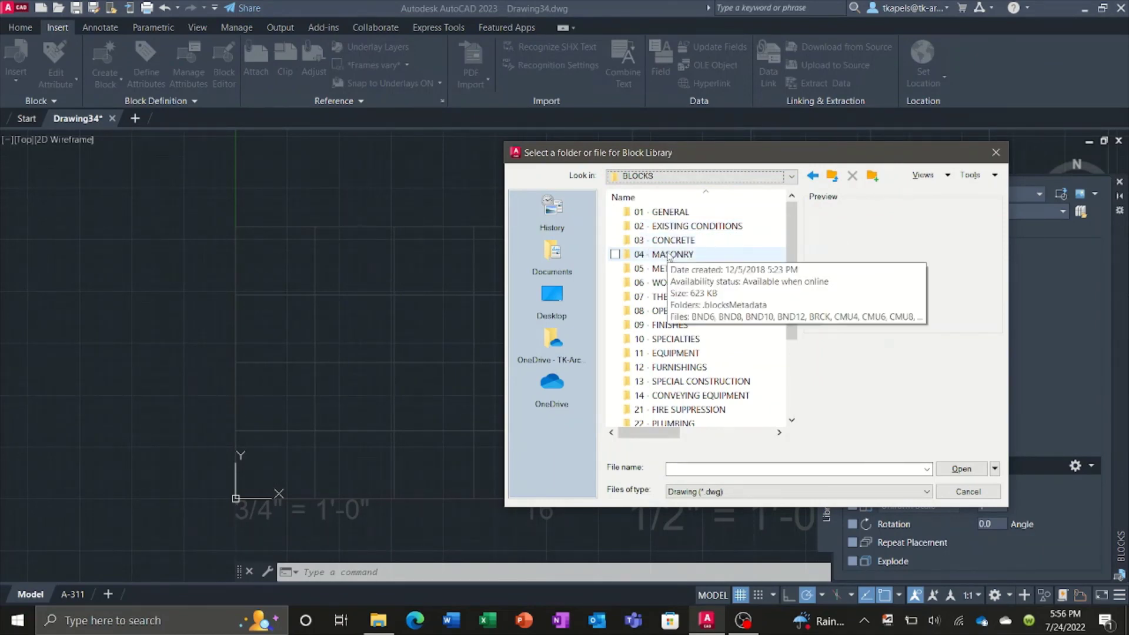
{"action": "double_click", "coordinate": [672, 254]}
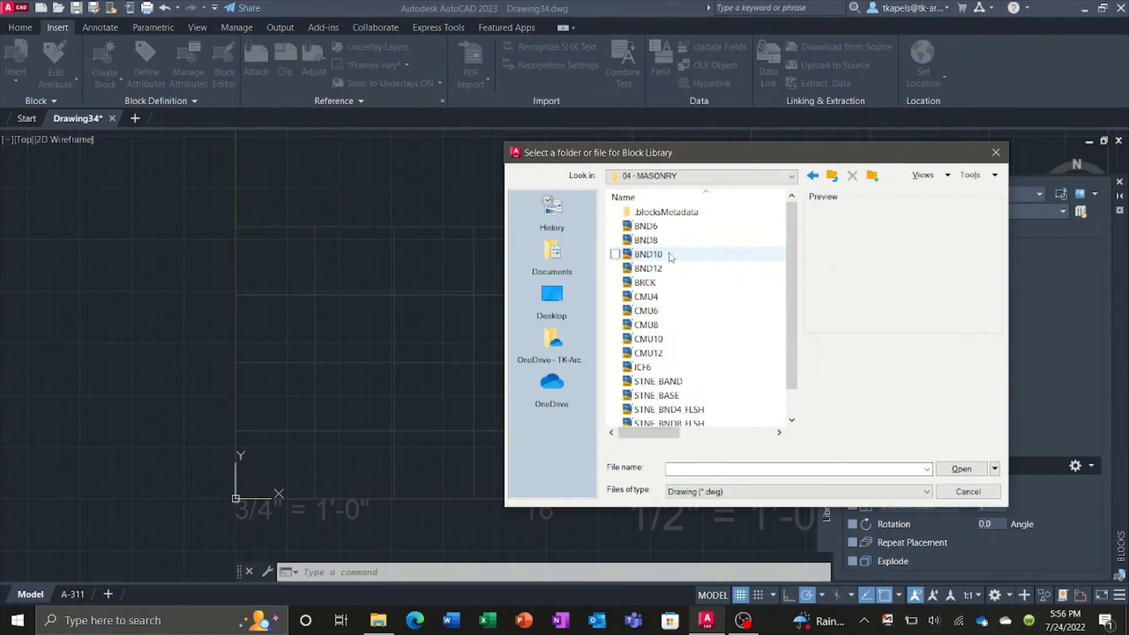
{"action": "left_click", "coordinate": [643, 327]}
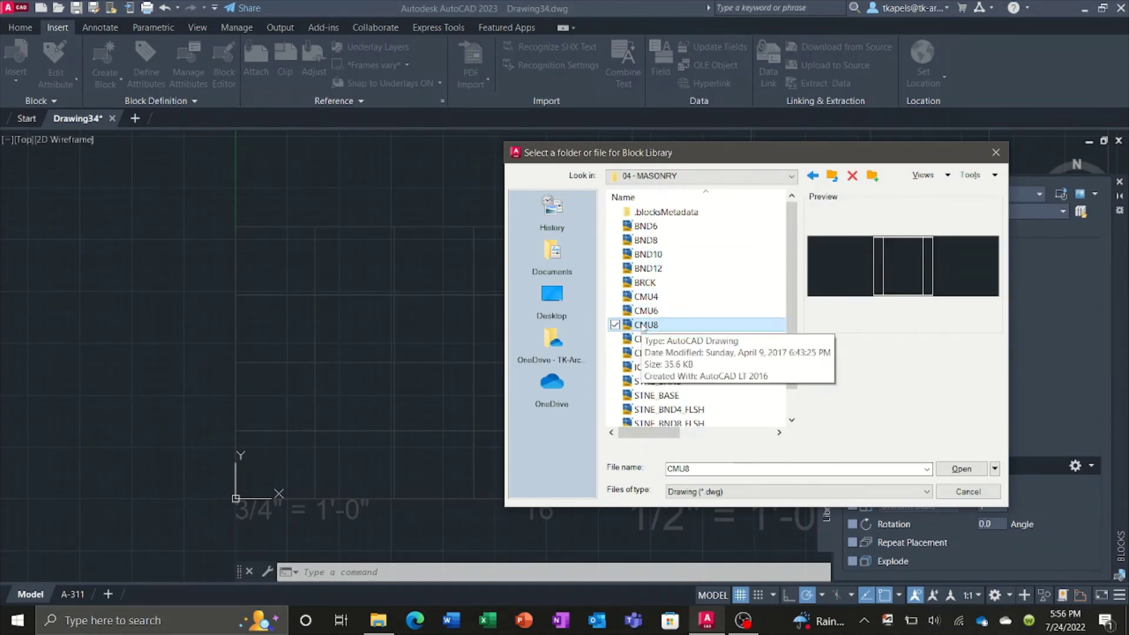
{"action": "double_click", "coordinate": [643, 325]}
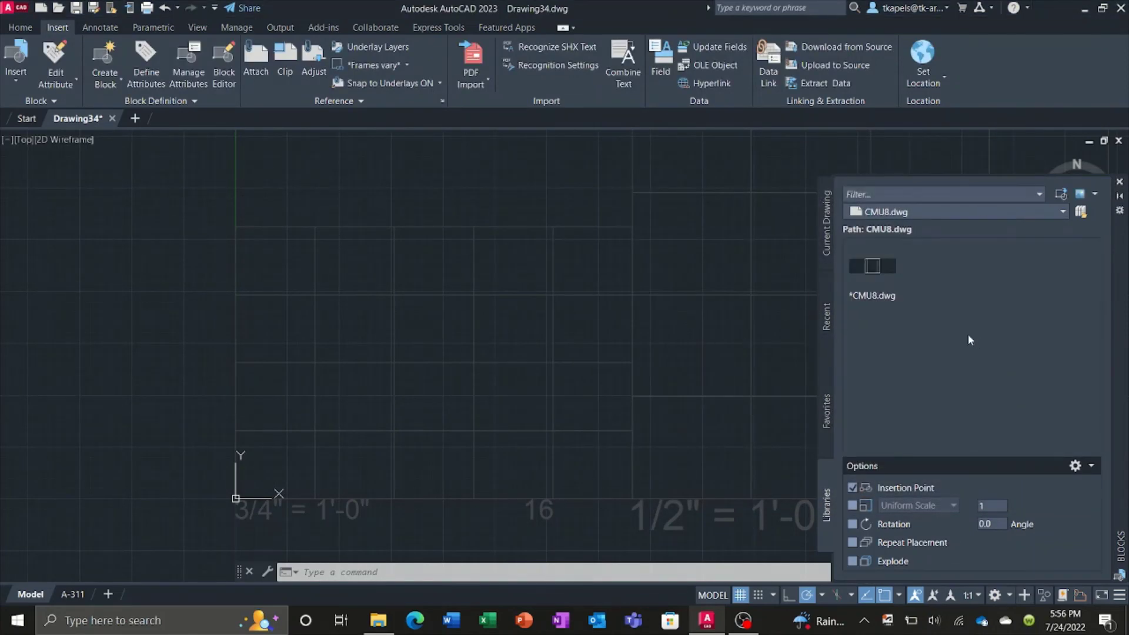
Insert a CMU8 block into model space.
{"action": "right_click", "coordinate": [873, 270]}
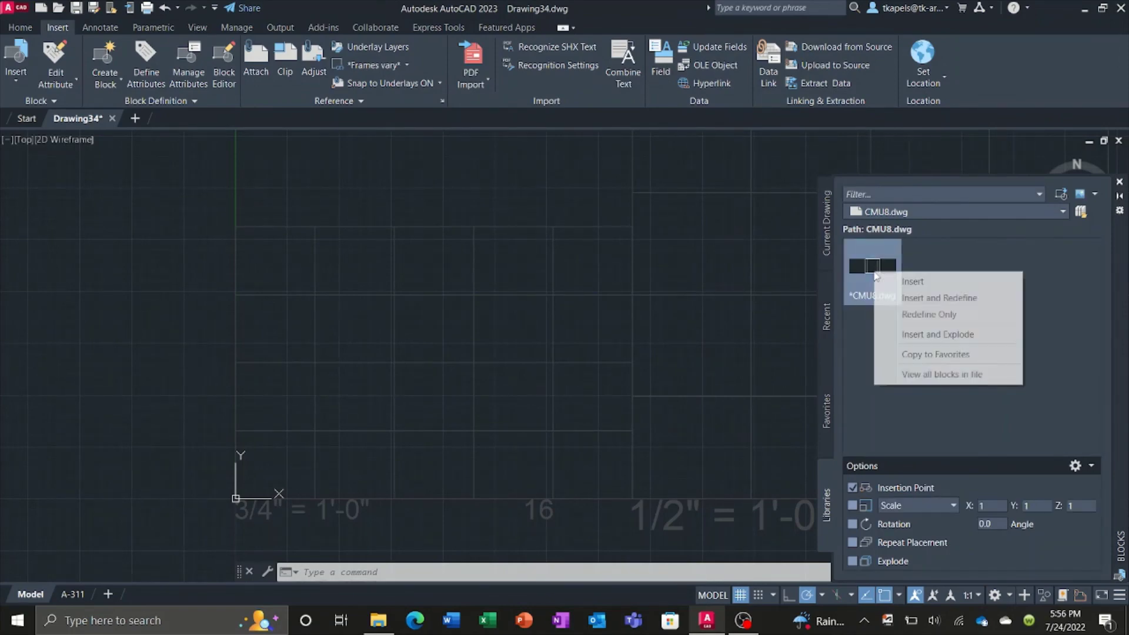
{"action": "left_click", "coordinate": [920, 281]}
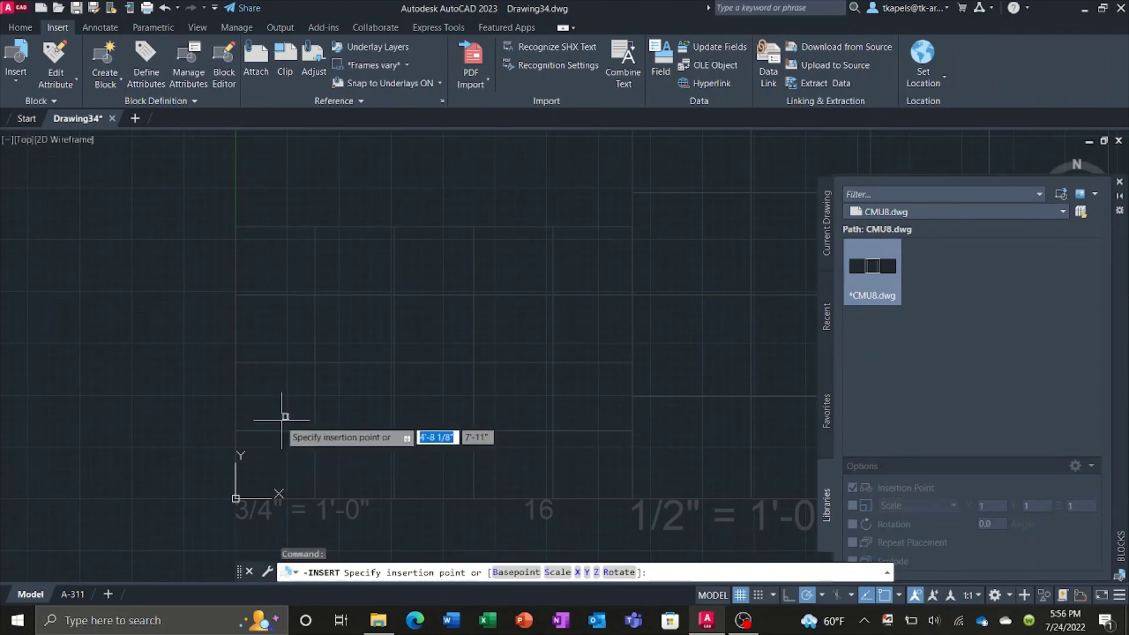
{"action": "scroll", "coordinate": [282, 420], "scroll_direction": "up", "scroll_amount": 5}
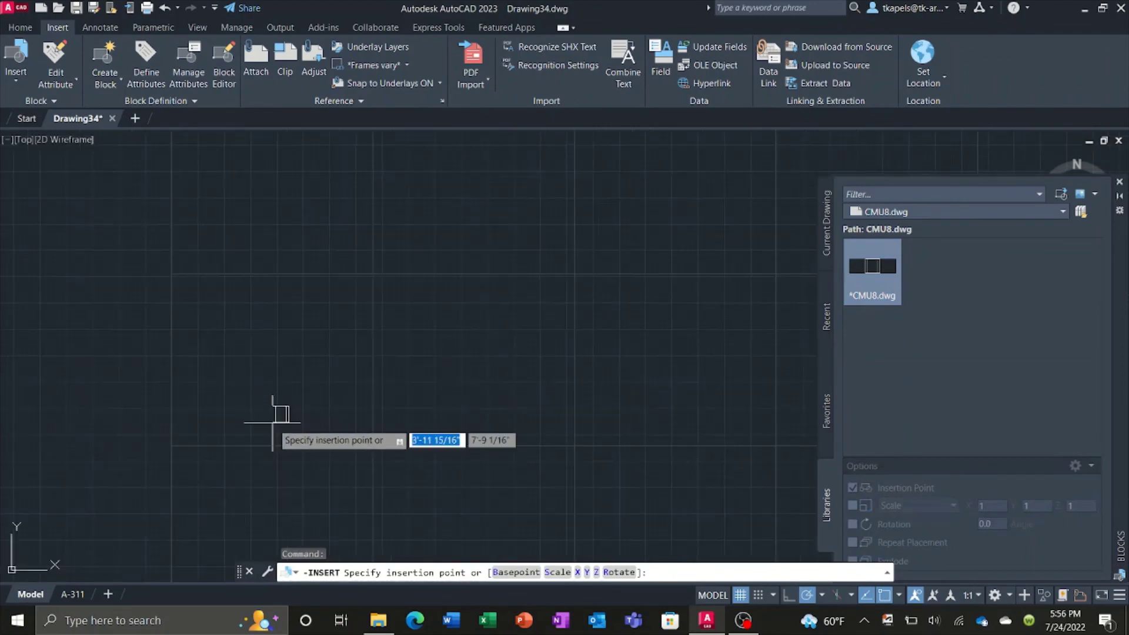
{"action": "left_click", "coordinate": [251, 397]}
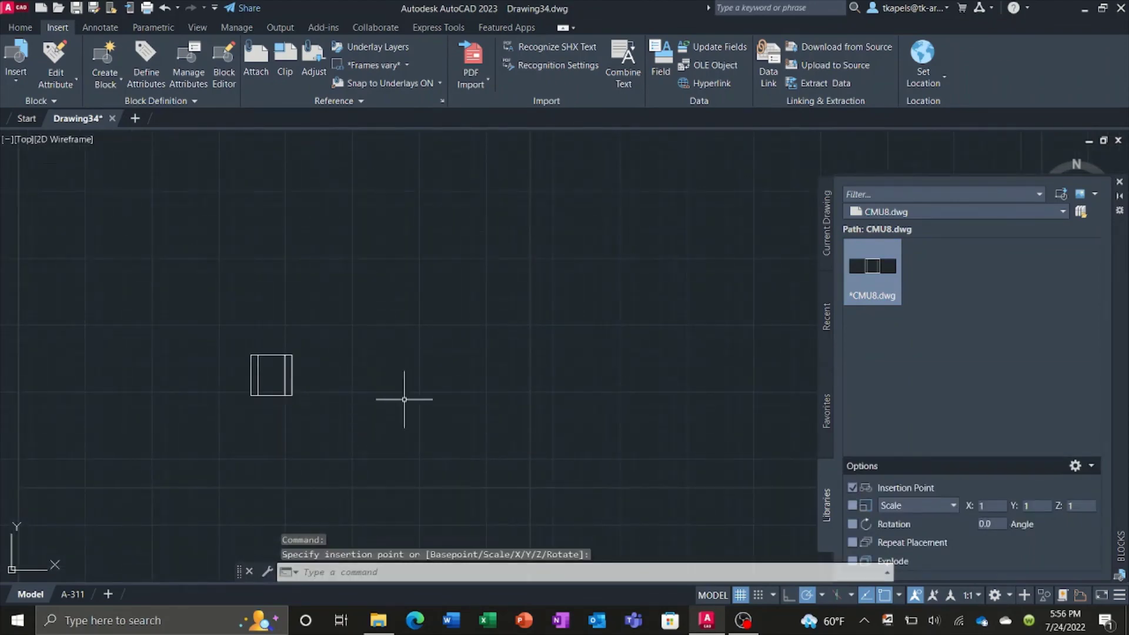
{"action": "scroll", "coordinate": [471, 406], "scroll_direction": "down", "scroll_amount": 2}
{"action": "scroll", "coordinate": [240, 410], "scroll_direction": "up", "scroll_amount": 4}
Put the placed CMU8 block on the A-DETL-MEDM layer.
{"action": "left_click", "coordinate": [478, 380]}
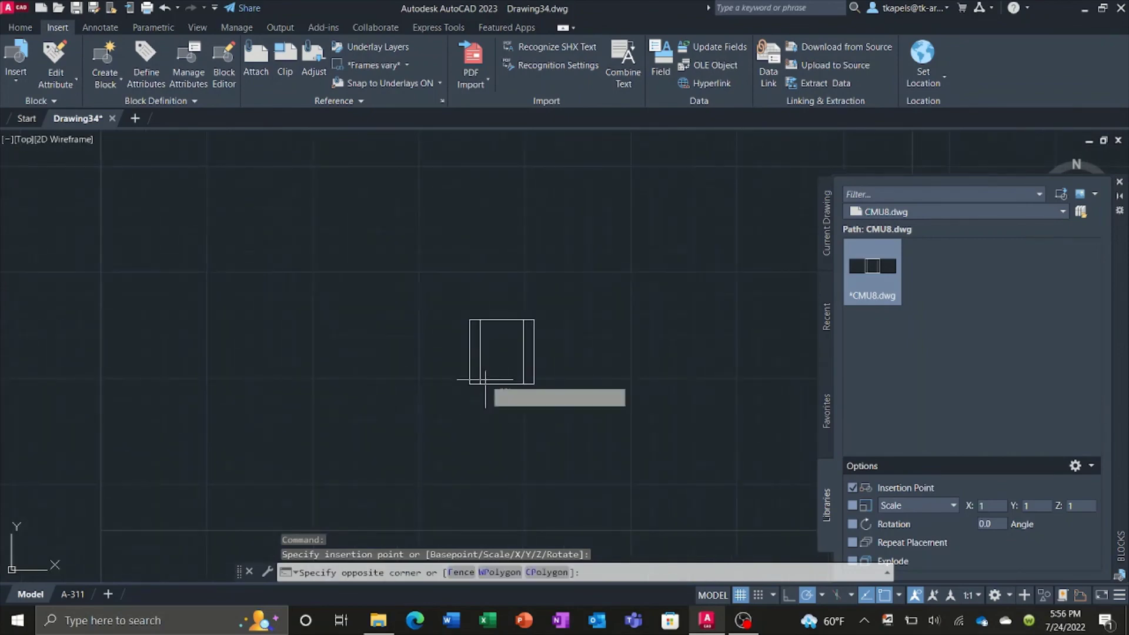
{"action": "left_click", "coordinate": [453, 379]}
{"action": "scroll", "coordinate": [409, 388], "scroll_direction": "down", "scroll_amount": 2}
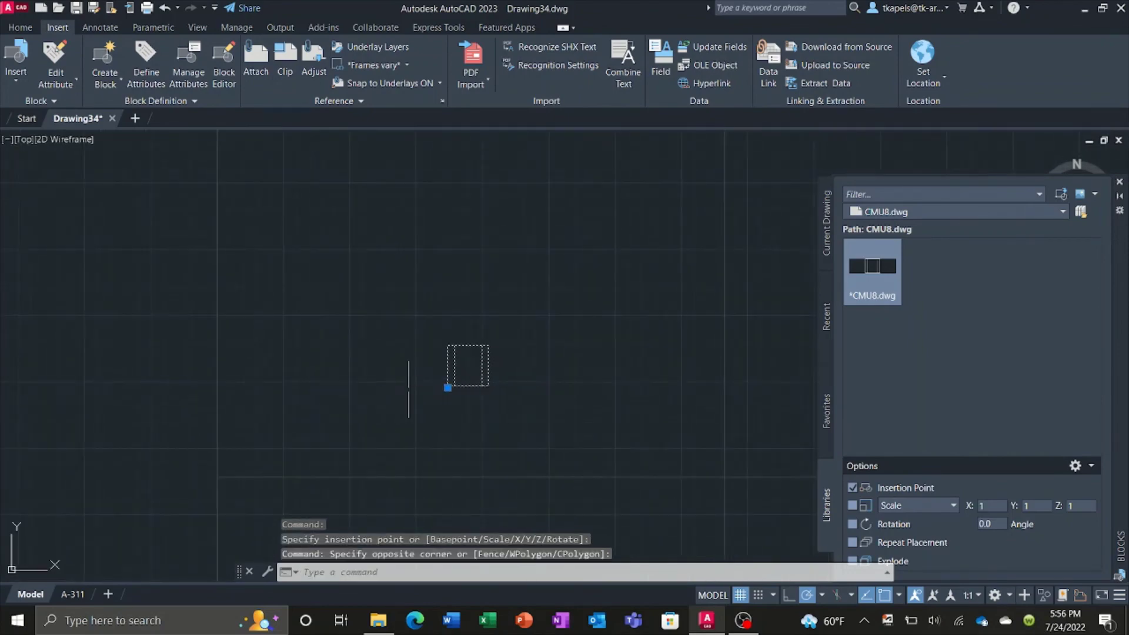
{"action": "left_click", "coordinate": [20, 27]}
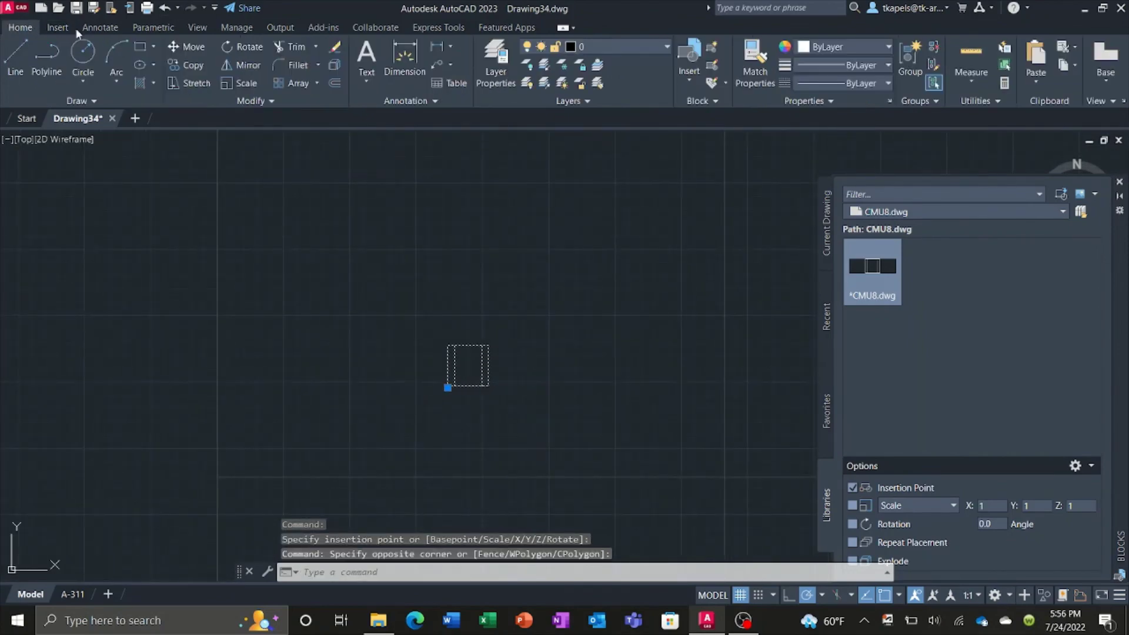
{"action": "left_click", "coordinate": [614, 46]}
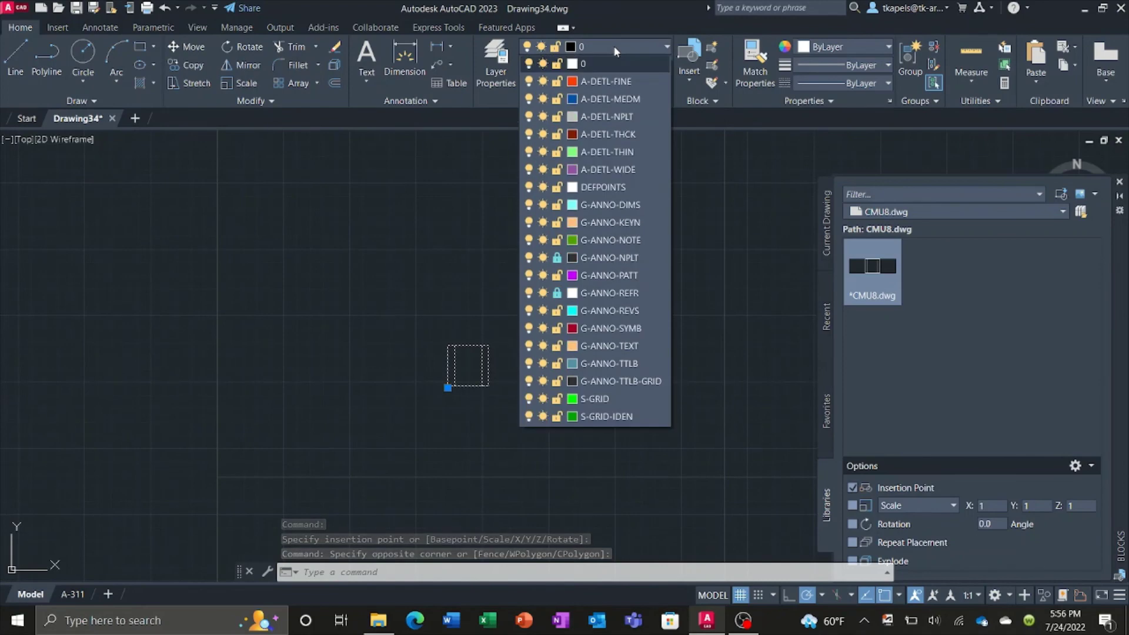
{"action": "left_click", "coordinate": [620, 100]}
Copy the CMU8 block directly on top of the original.
{"action": "key", "text": "Escape"}
{"action": "key", "text": "Escape"}
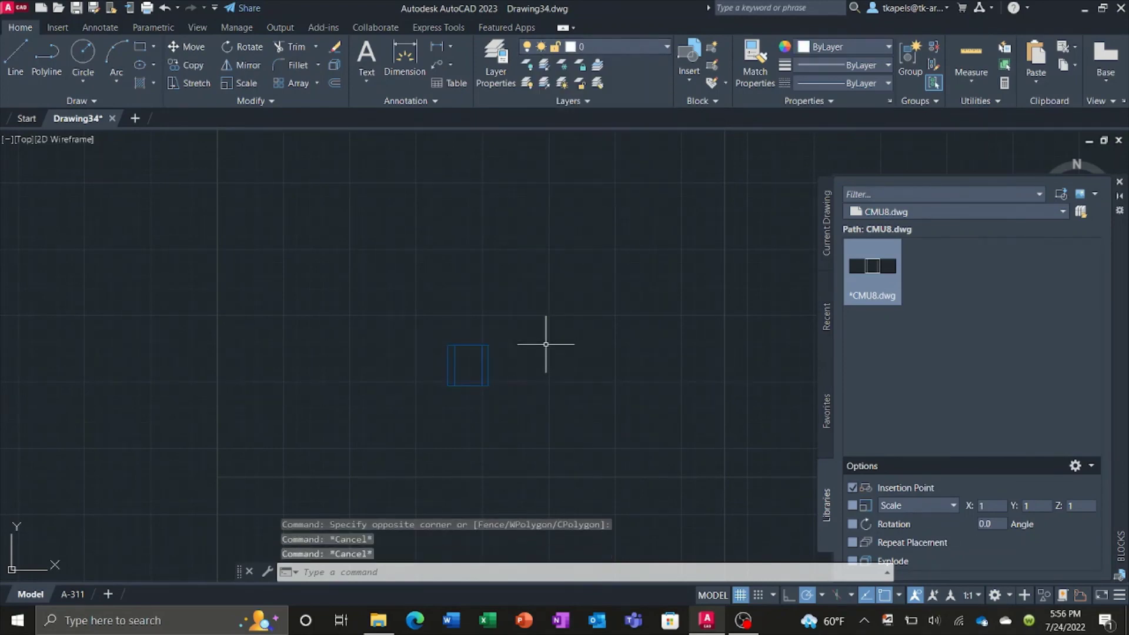
{"action": "key", "text": "Return"}
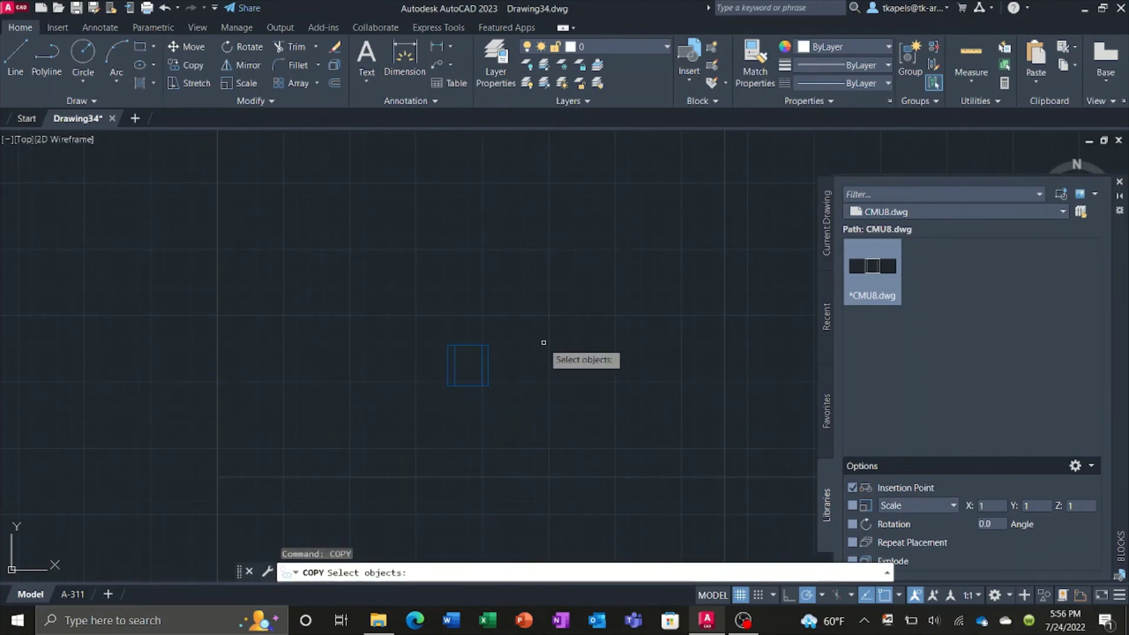
{"action": "left_click", "coordinate": [530, 392]}
{"action": "left_click", "coordinate": [492, 359]}
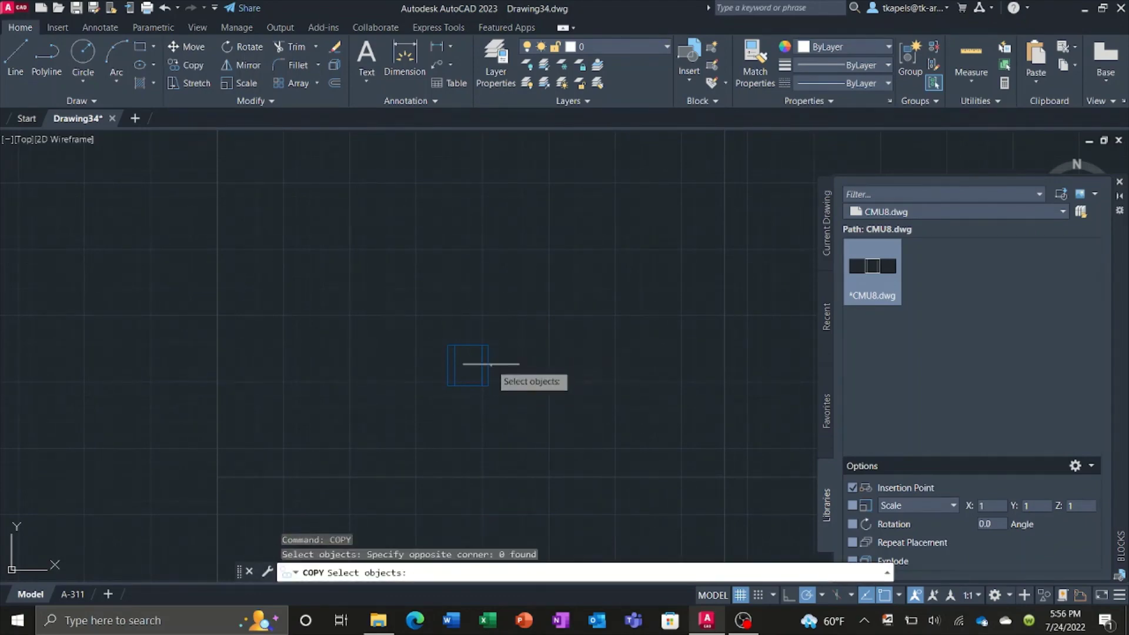
{"action": "left_click", "coordinate": [491, 363]}
{"action": "left_click", "coordinate": [453, 344]}
{"action": "key", "text": "Return"}
{"action": "left_click", "coordinate": [516, 371]}
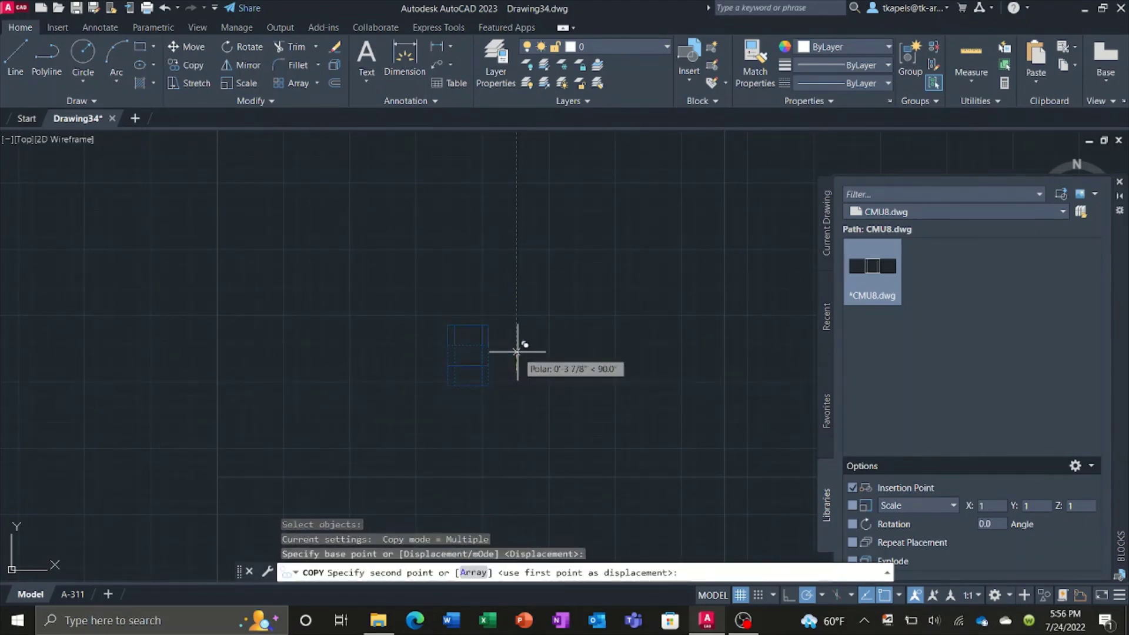
{"action": "left_click", "coordinate": [518, 348]}
{"action": "key", "text": "Return"}
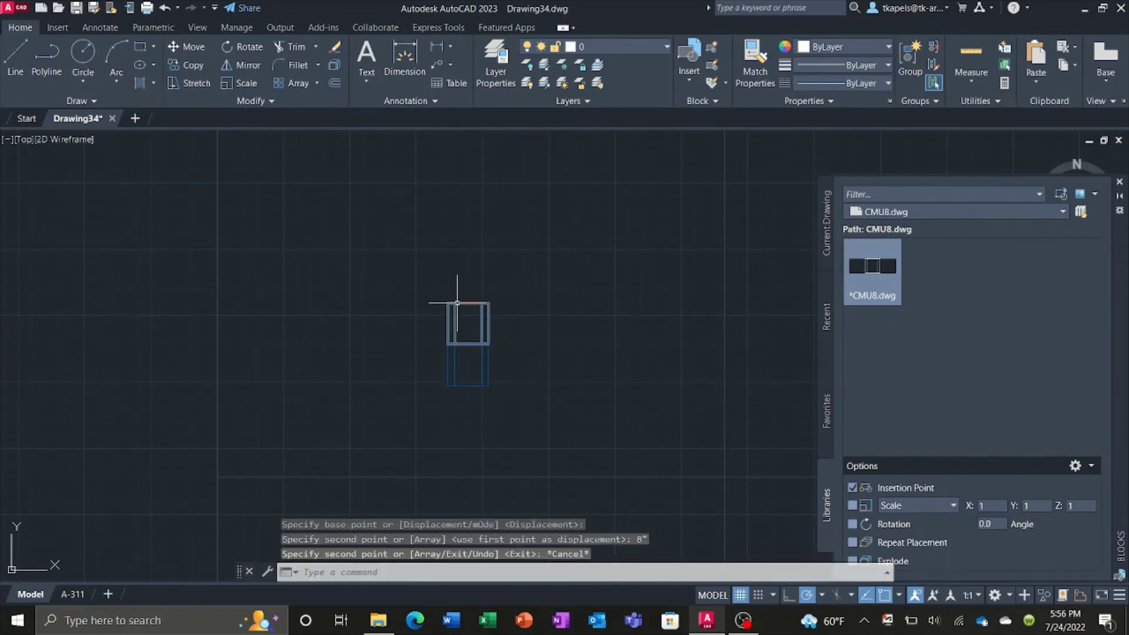
Repeat COPY, snapping at block corners, until four CMU8 blocks are stacked.
{"action": "right_click", "coordinate": [478, 307]}
{"action": "left_click", "coordinate": [516, 311]}
{"action": "key", "text": "Return"}
{"action": "scroll", "coordinate": [454, 317], "scroll_direction": "up", "scroll_amount": 3}
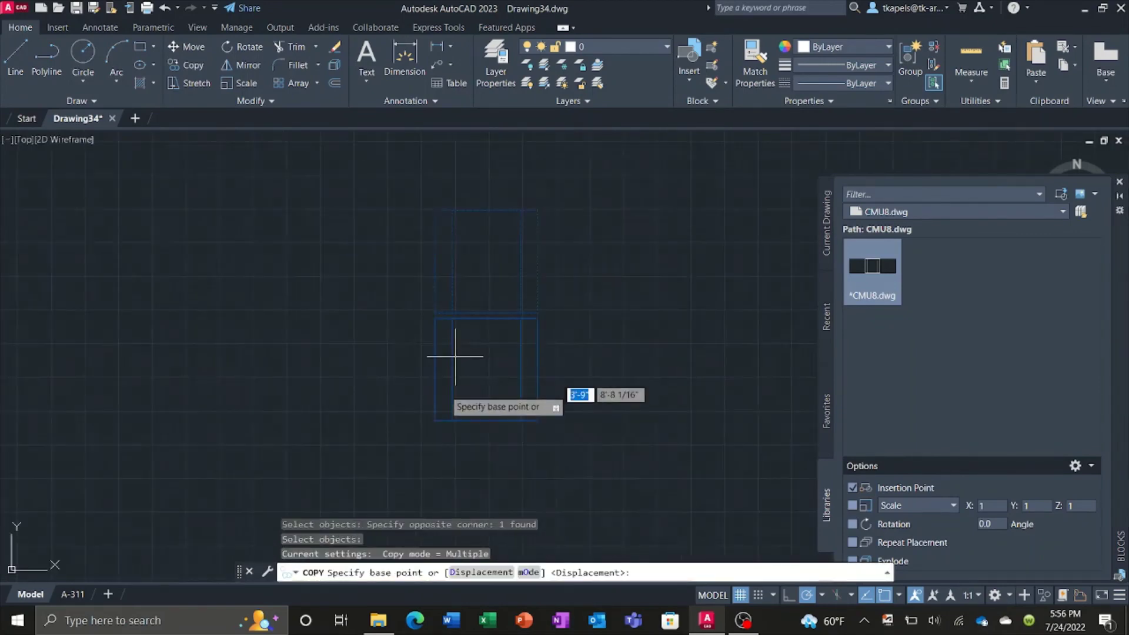
{"action": "left_click", "coordinate": [435, 419]}
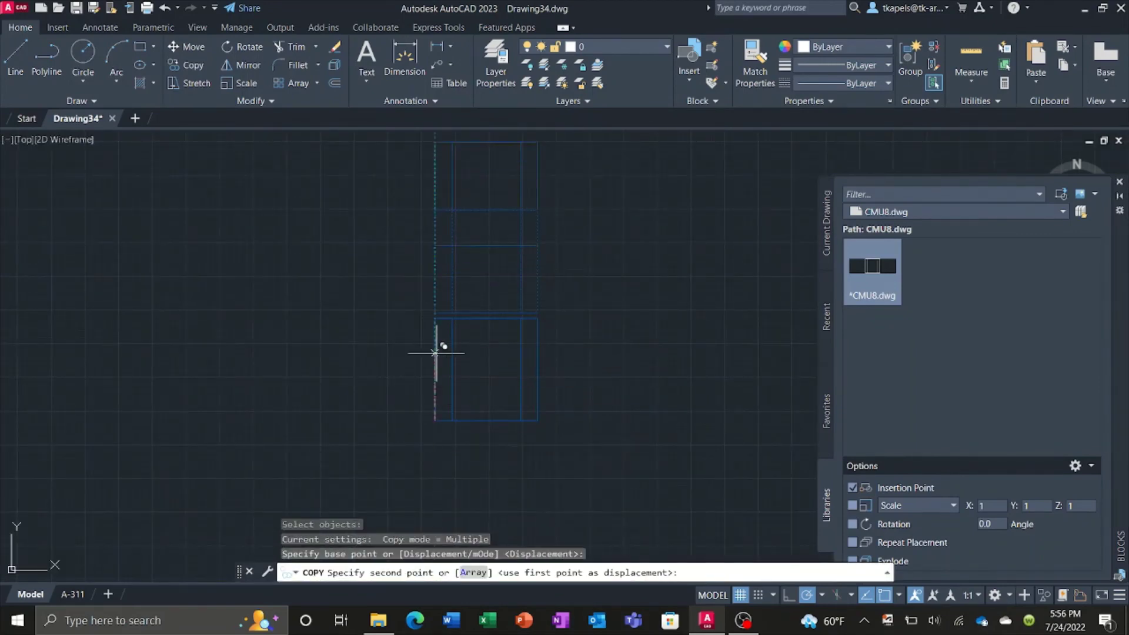
{"action": "left_click", "coordinate": [435, 312]}
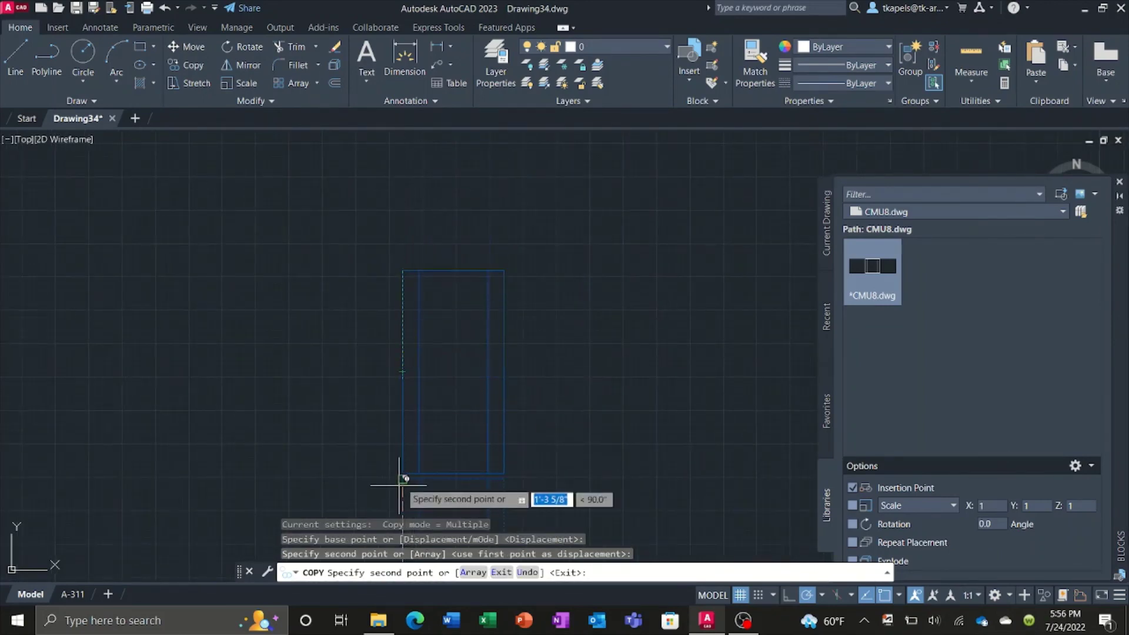
{"action": "key", "text": "Escape"}
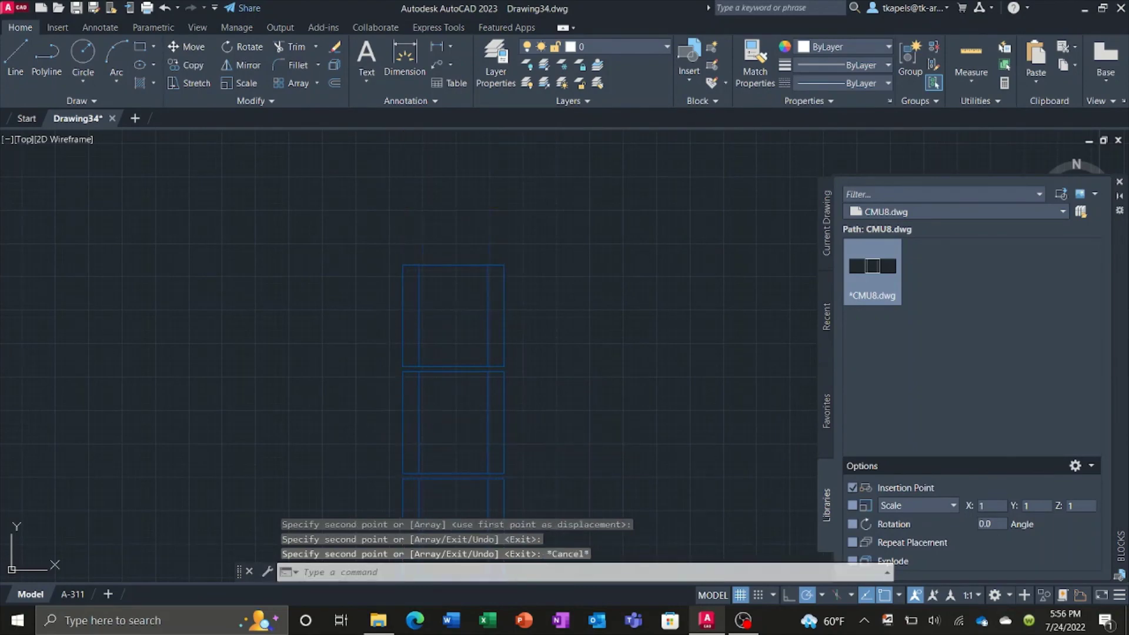
{"action": "scroll", "coordinate": [420, 299], "scroll_direction": "down", "scroll_amount": 4}
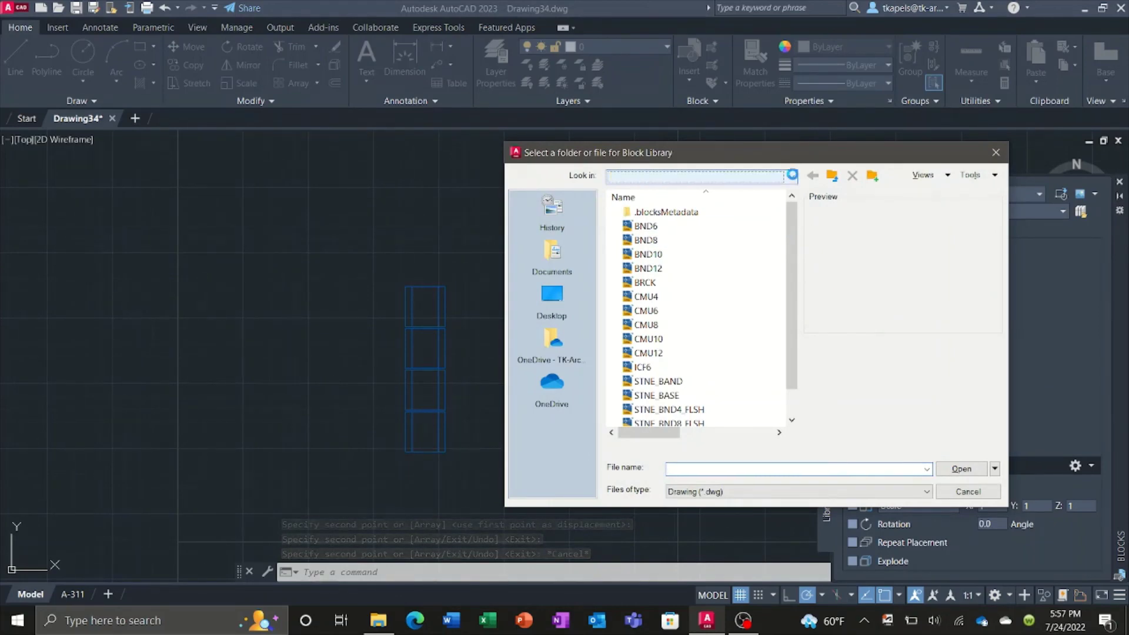
Load the K_14JST_ELEV joist block from BLOCKS\05 - METALS into the Blocks palette.
{"action": "left_click", "coordinate": [791, 175]}
{"action": "left_click", "coordinate": [716, 281]}
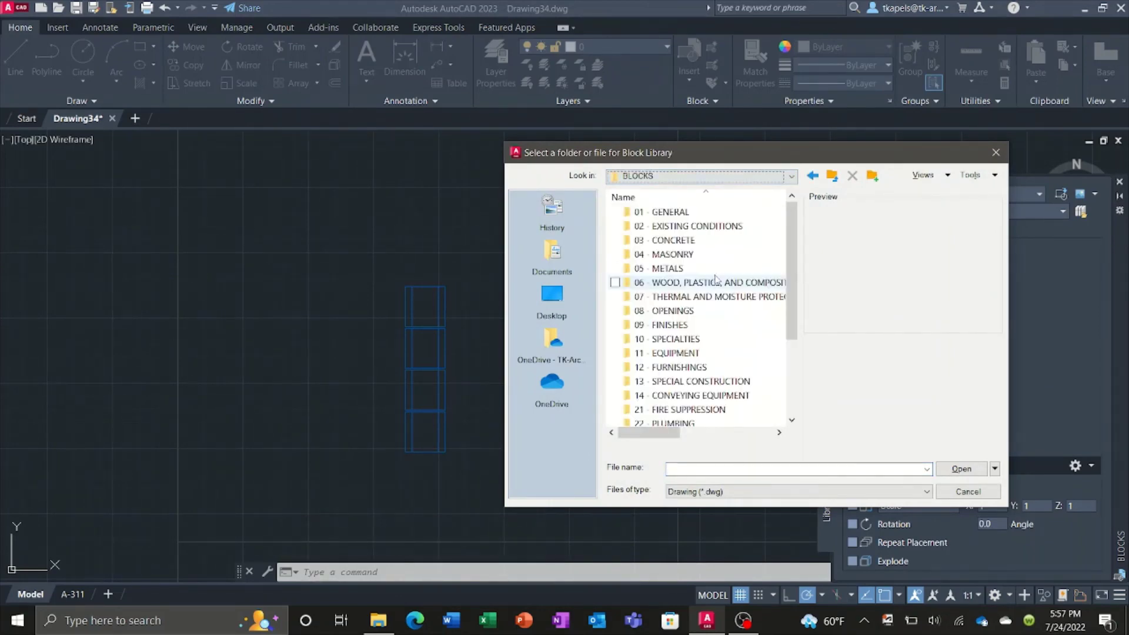
{"action": "double_click", "coordinate": [673, 270]}
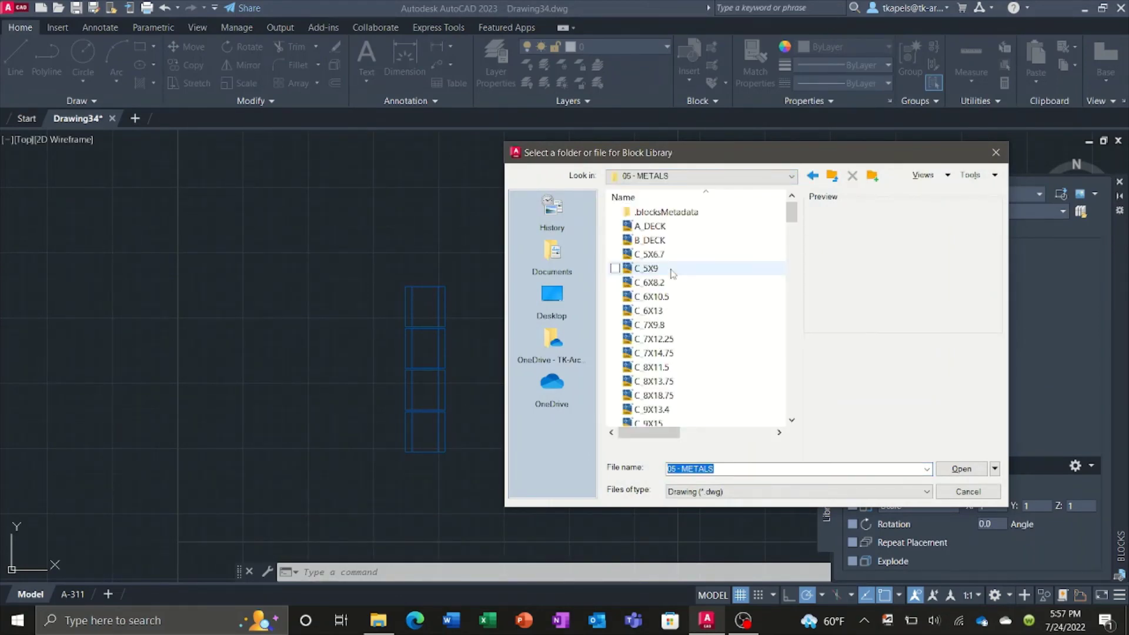
{"action": "scroll", "coordinate": [673, 277], "scroll_direction": "down", "scroll_amount": 6}
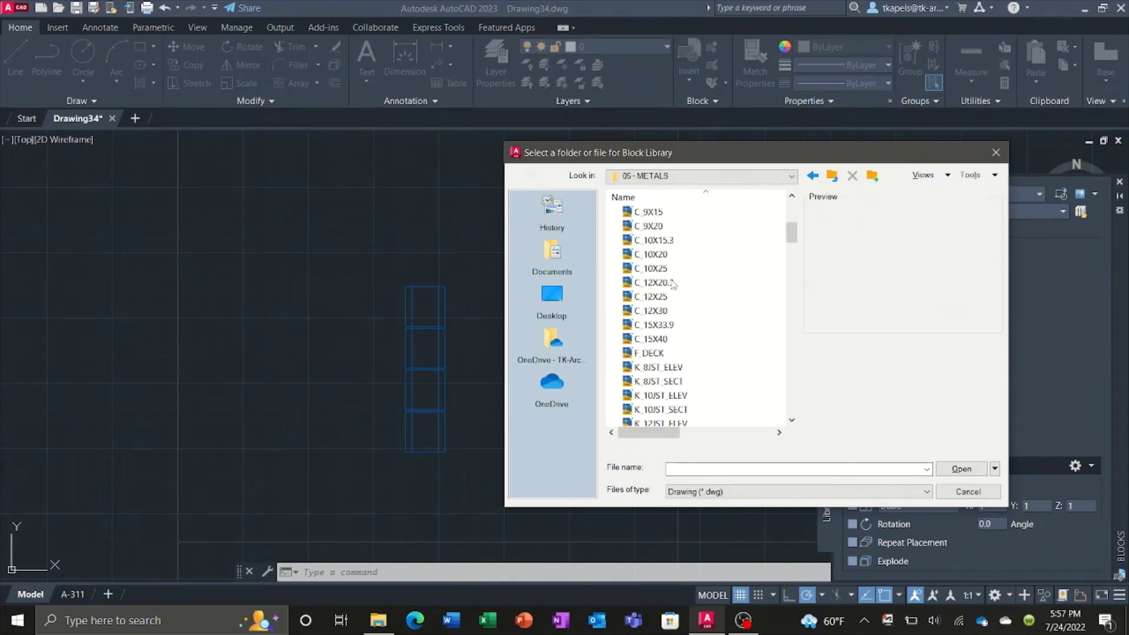
{"action": "scroll", "coordinate": [673, 288], "scroll_direction": "down", "scroll_amount": 1}
{"action": "left_click", "coordinate": [673, 367]}
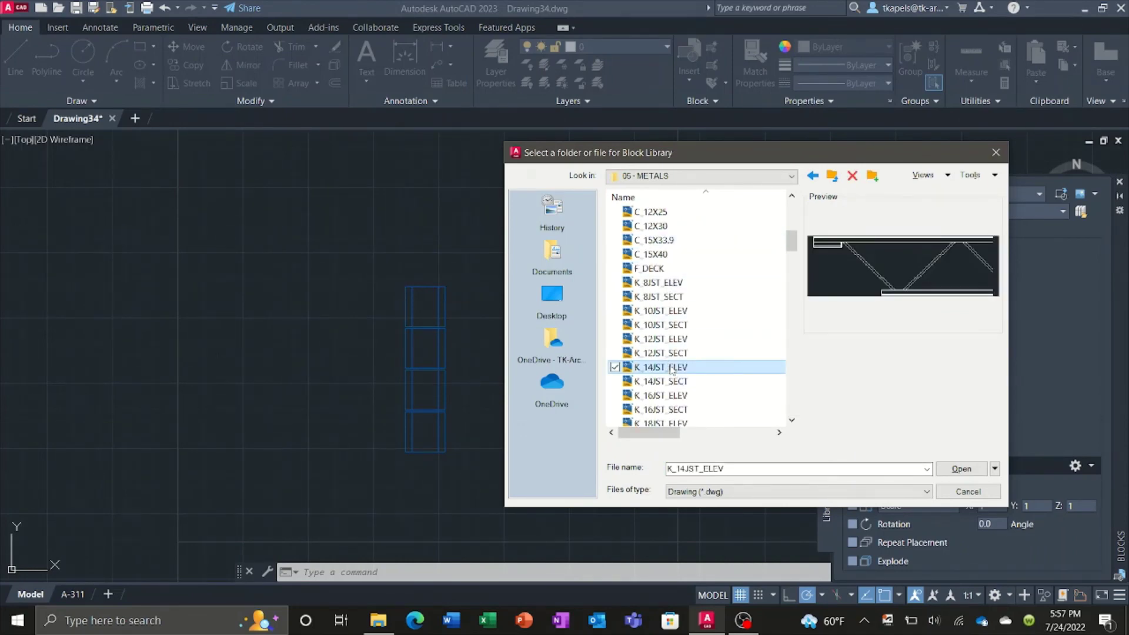
{"action": "double_click", "coordinate": [672, 367]}
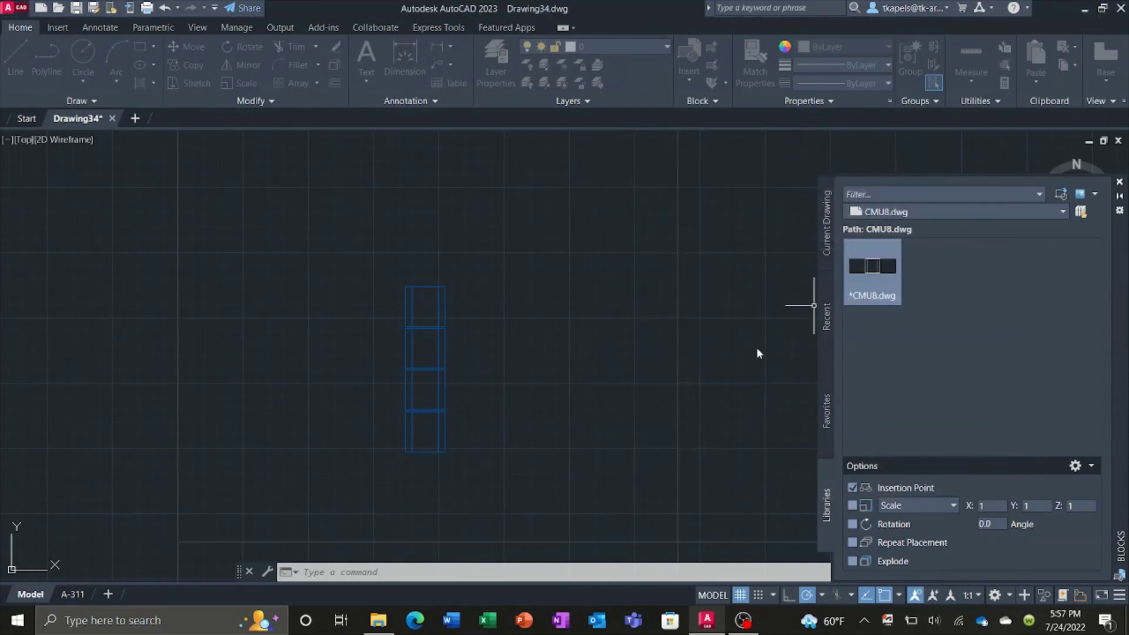
Insert the K_14JST_ELEV joist at the top corner of the CMU8 stack.
{"action": "right_click", "coordinate": [883, 281]}
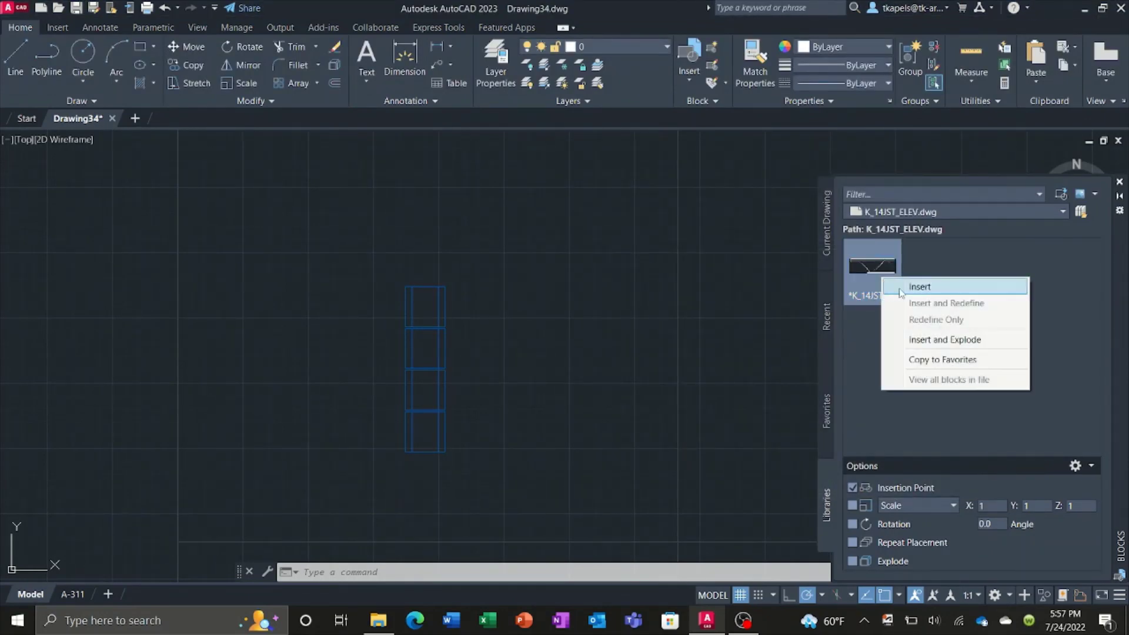
{"action": "left_click", "coordinate": [905, 288]}
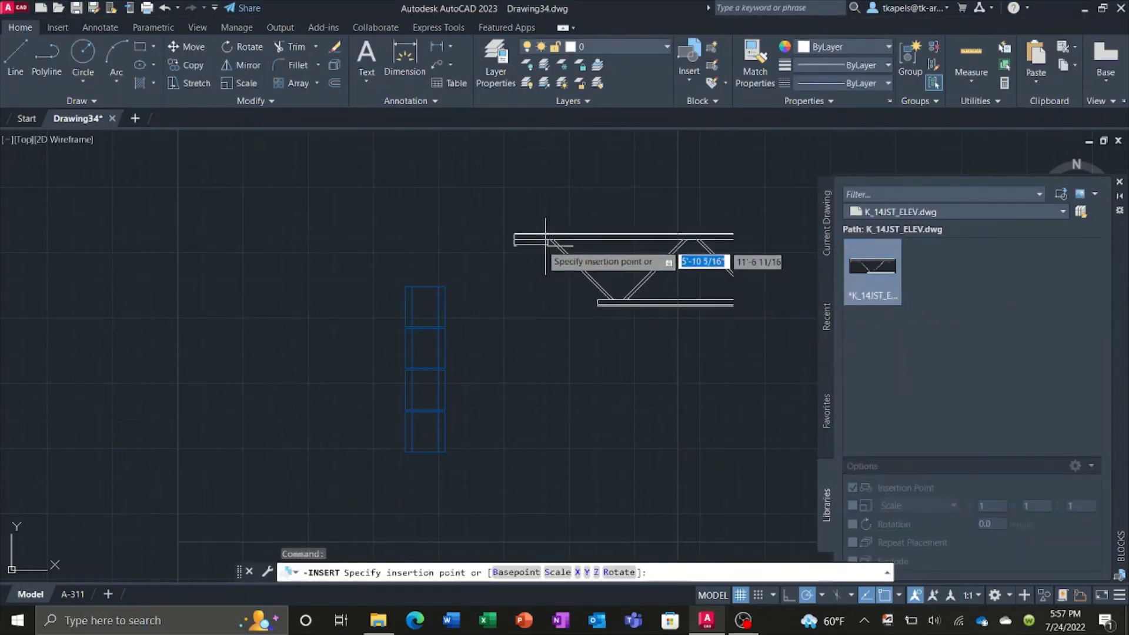
{"action": "scroll", "coordinate": [489, 242], "scroll_direction": "up", "scroll_amount": 2}
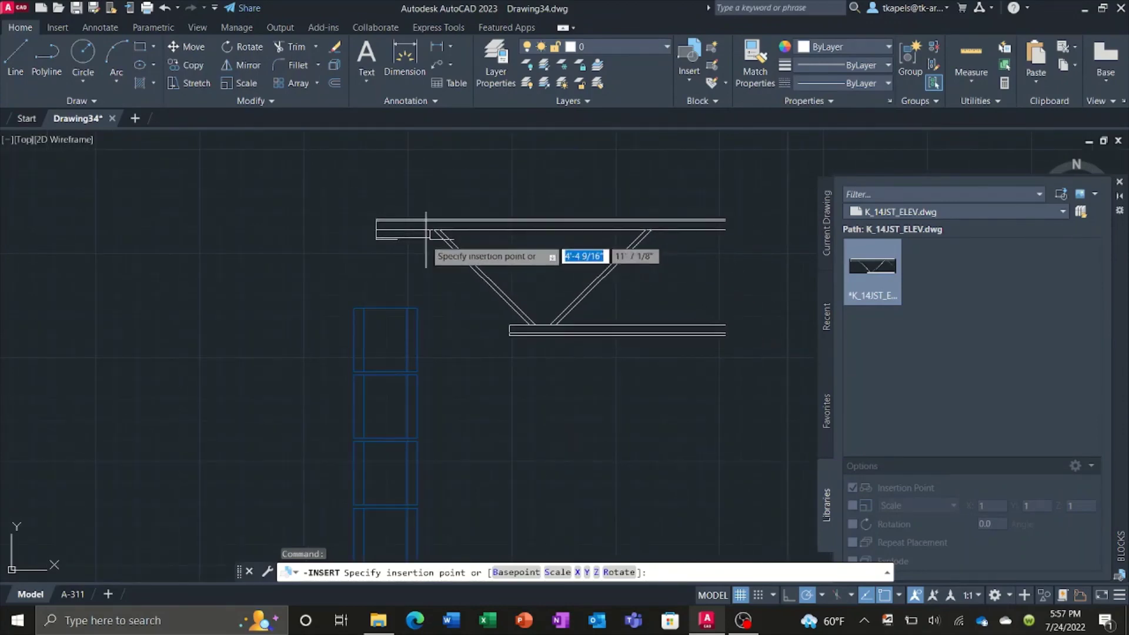
{"action": "left_click", "coordinate": [417, 308]}
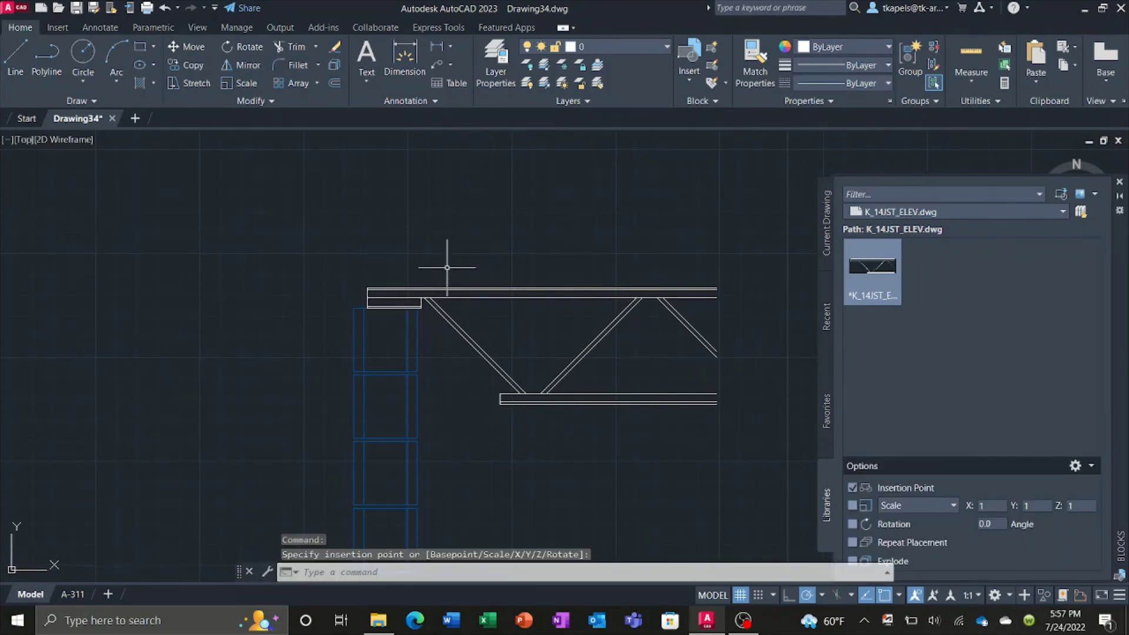
Move the K_14JST_ELEV joist onto the A-DETL-THIN layer.
{"action": "scroll", "coordinate": [435, 250], "scroll_direction": "down", "scroll_amount": 2}
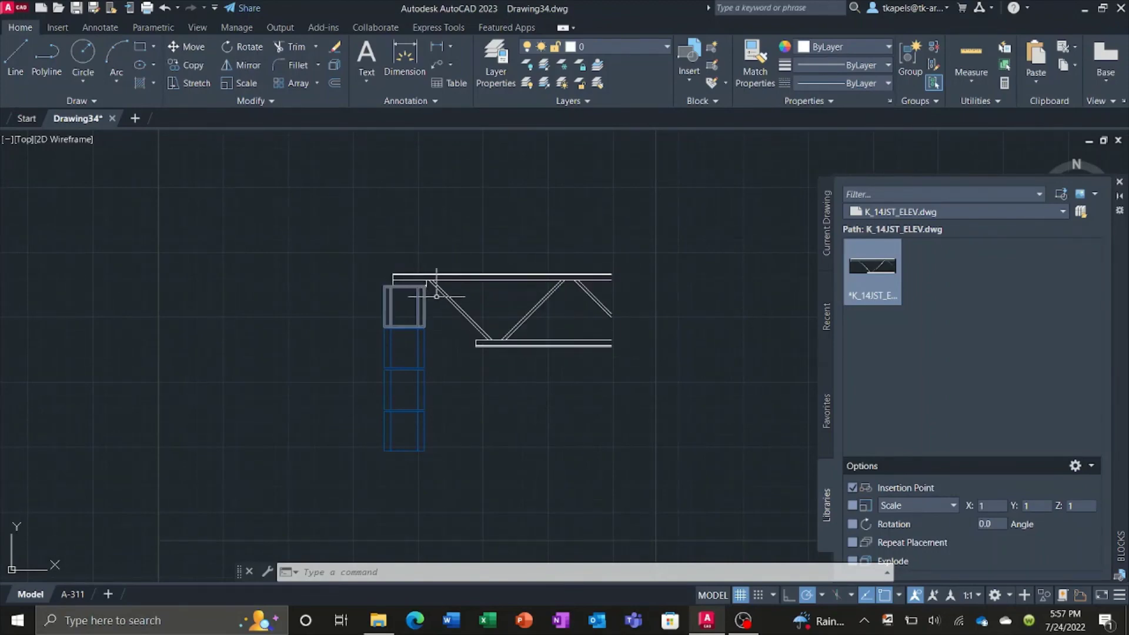
{"action": "left_click", "coordinate": [459, 307]}
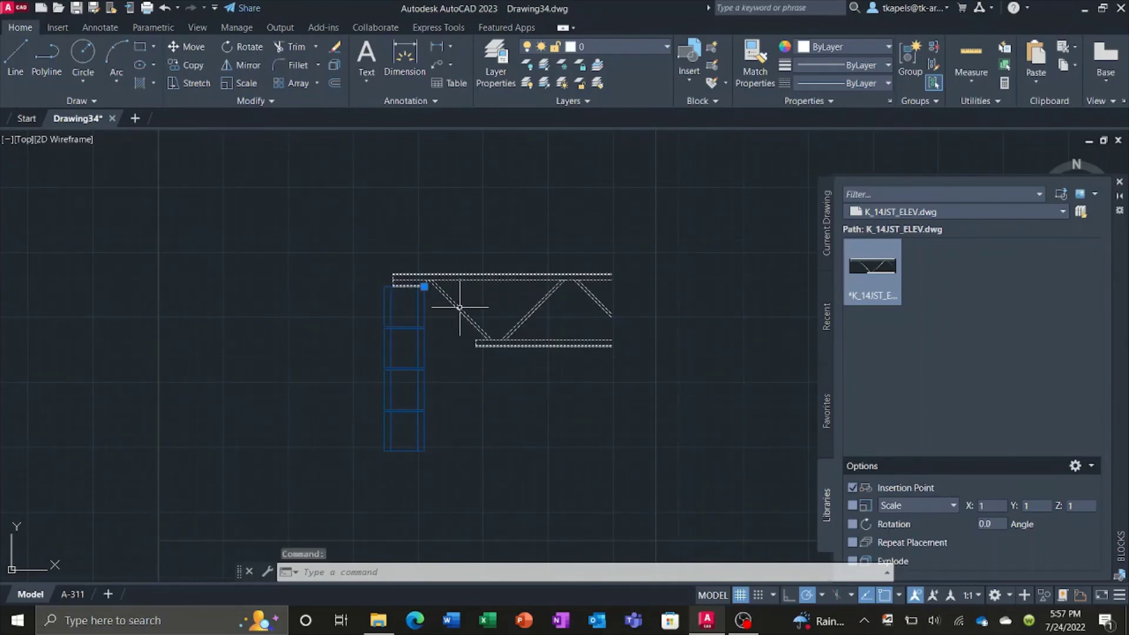
{"action": "left_click", "coordinate": [647, 45]}
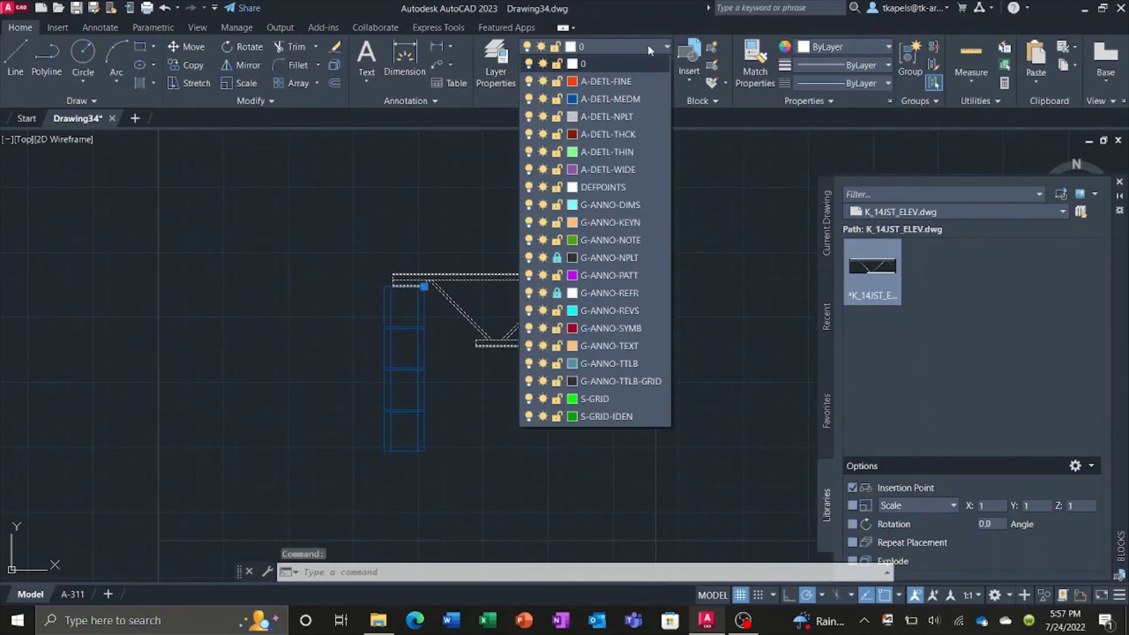
{"action": "left_click", "coordinate": [612, 152]}
{"action": "key", "text": "Escape"}
{"action": "key", "text": "Escape"}
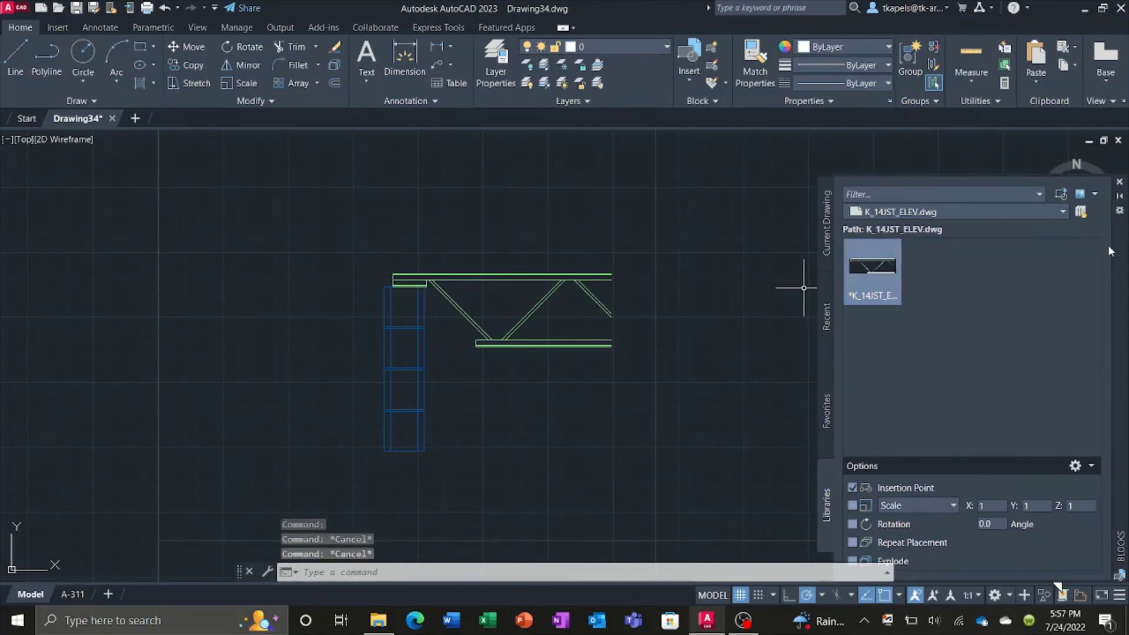
{"action": "left_click", "coordinate": [1081, 212]}
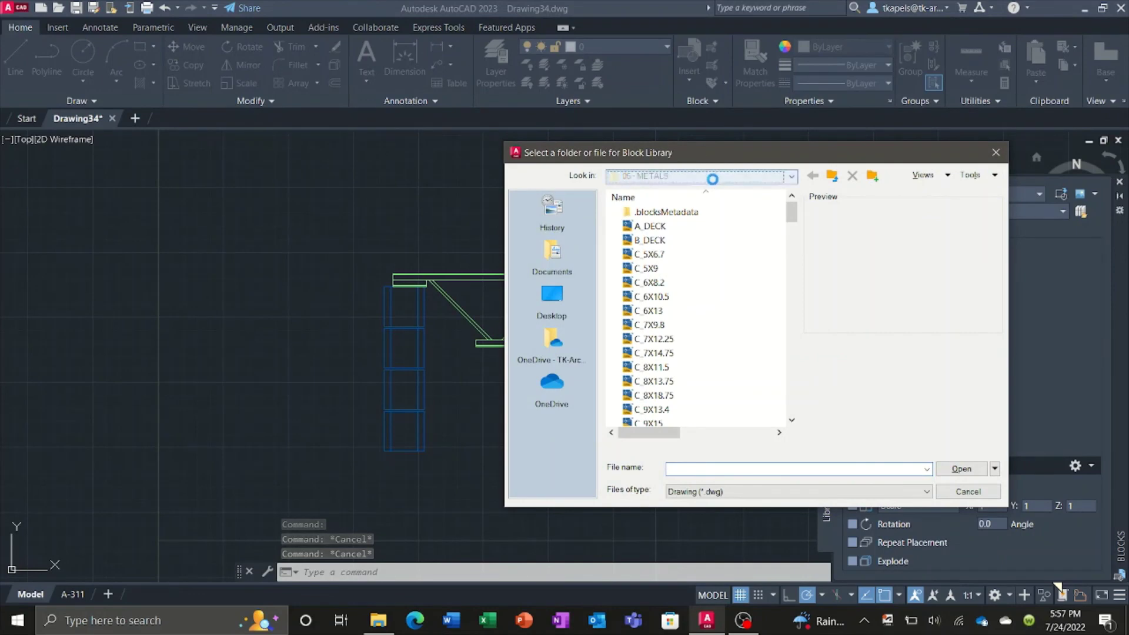
Load the BRCK brick block from BLOCKS\04 - MASONRY into the Blocks palette.
{"action": "left_click", "coordinate": [713, 178]}
{"action": "left_click", "coordinate": [729, 286]}
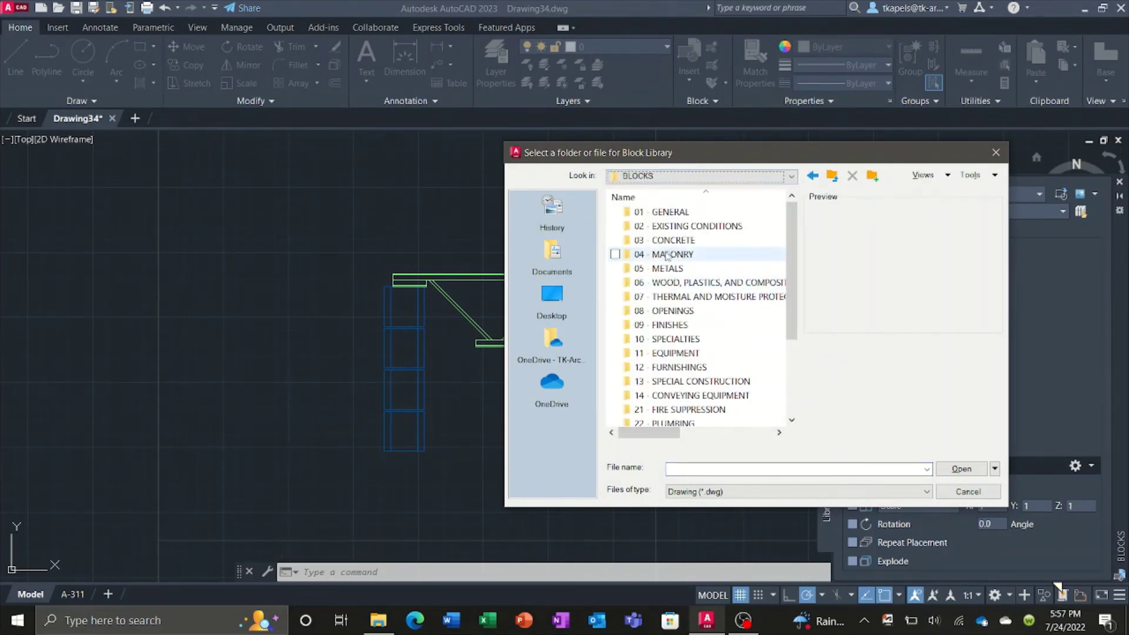
{"action": "double_click", "coordinate": [666, 253]}
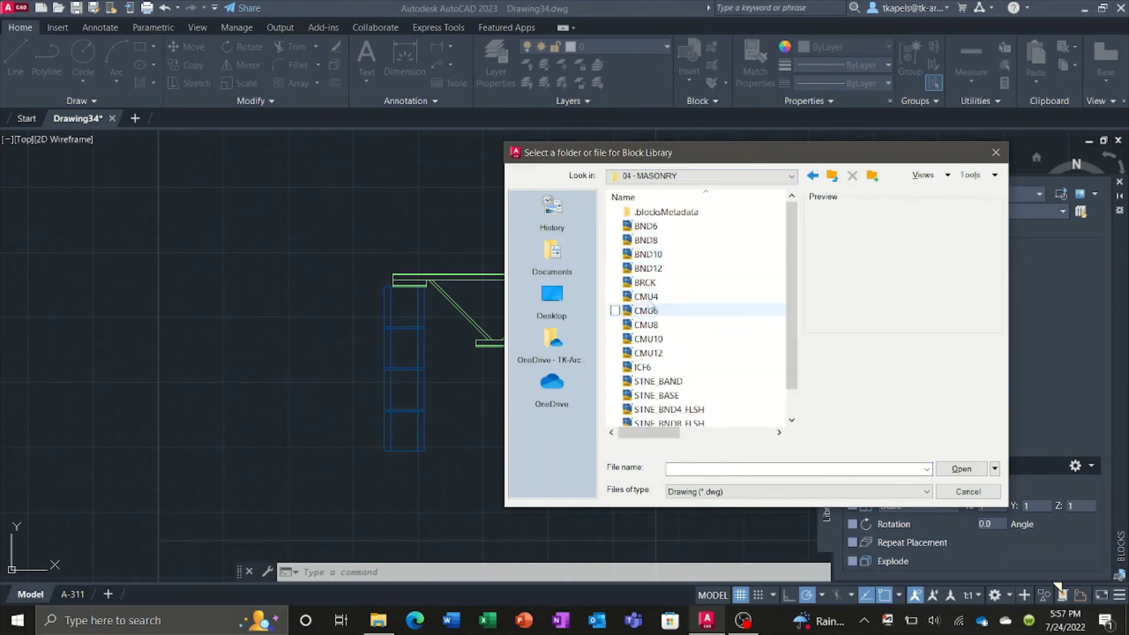
{"action": "left_click", "coordinate": [641, 283]}
{"action": "left_click", "coordinate": [940, 470]}
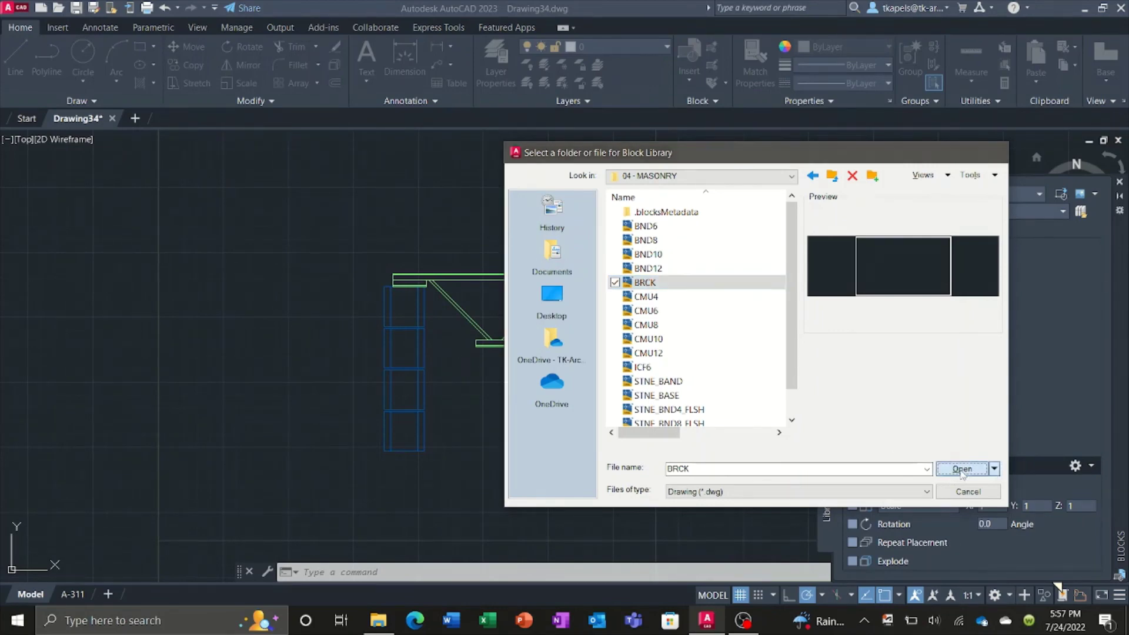
Start inserting the BRCK block from the palette, then cancel it.
{"action": "right_click", "coordinate": [873, 274]}
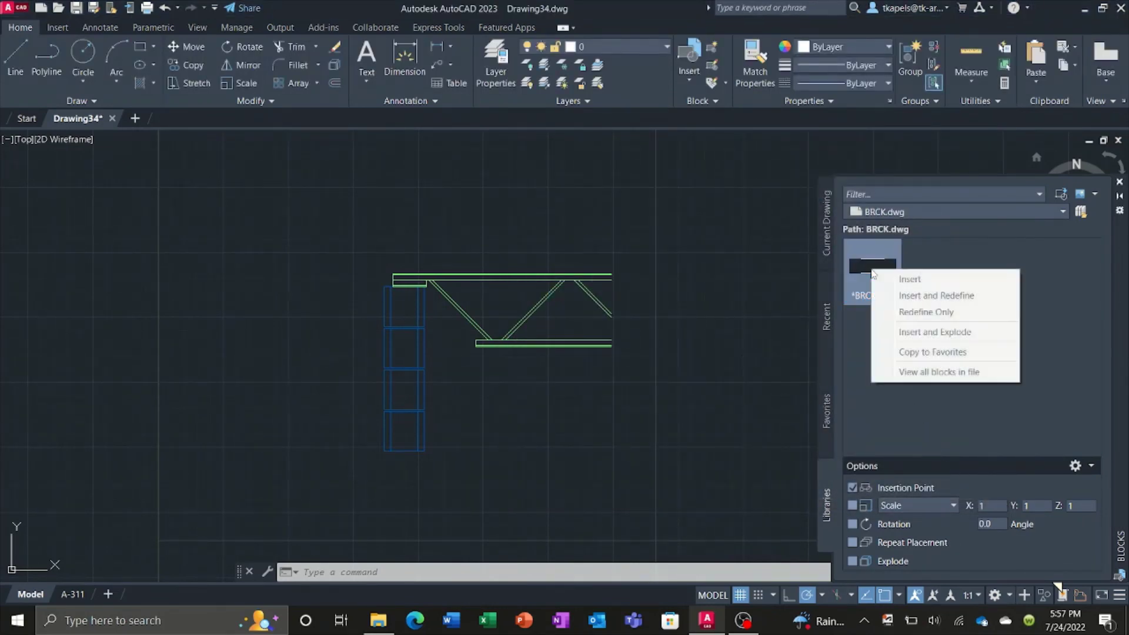
{"action": "left_click", "coordinate": [905, 279]}
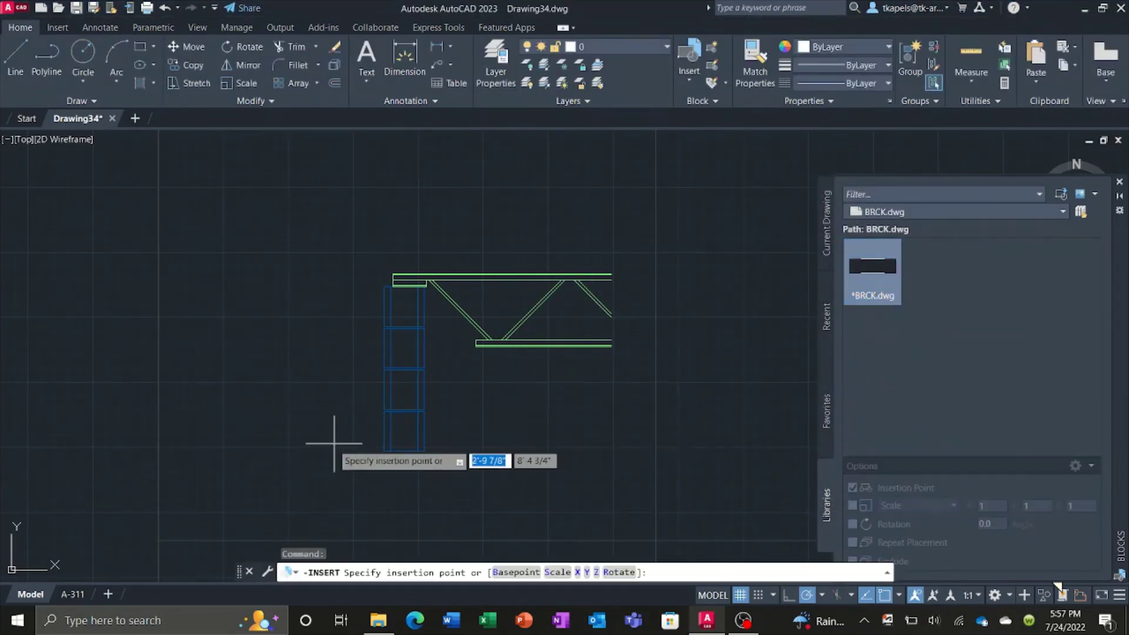
{"action": "scroll", "coordinate": [329, 446], "scroll_direction": "up", "scroll_amount": 5}
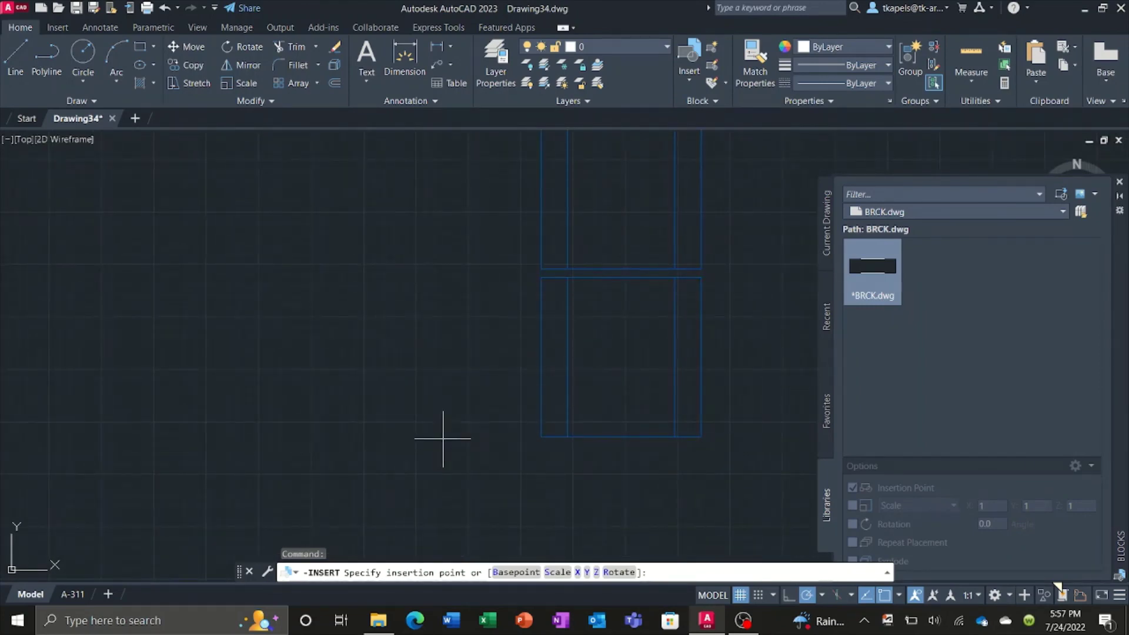
{"action": "key", "text": "Escape"}
Move the small rectangle from its lower-right corner to a new position.
{"action": "type", "text": "m"}
{"action": "key", "text": "Return"}
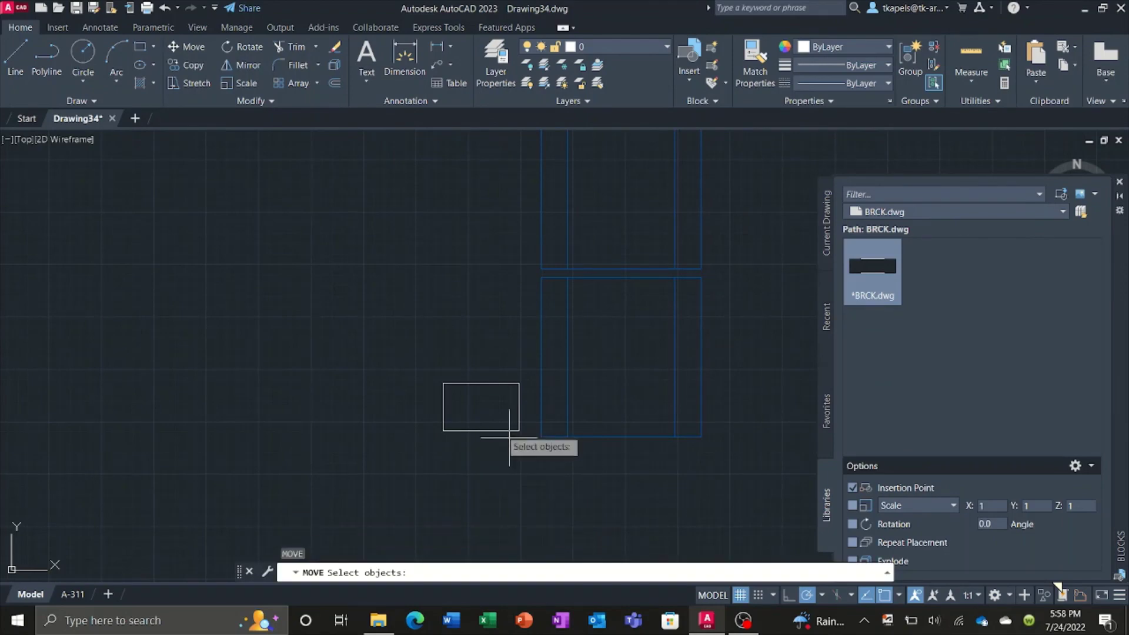
{"action": "left_click", "coordinate": [523, 446]}
{"action": "left_click", "coordinate": [438, 379]}
{"action": "key", "text": "Return"}
{"action": "left_click", "coordinate": [518, 431]}
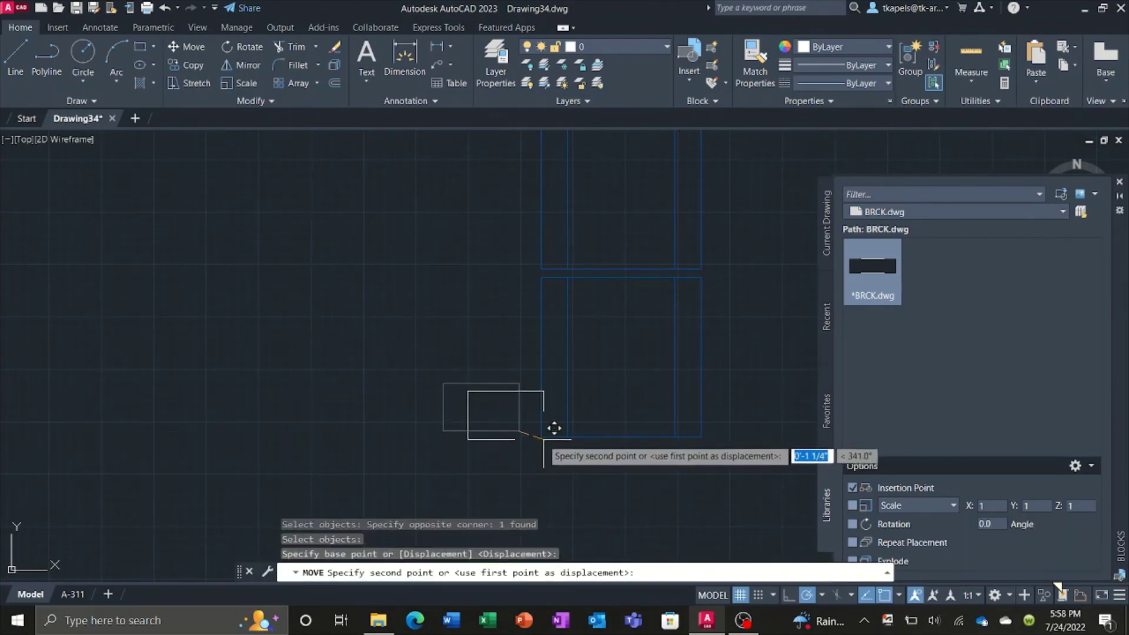
{"action": "left_click", "coordinate": [541, 436]}
Move the small rectangle 2" to the left.
{"action": "right_click", "coordinate": [528, 410]}
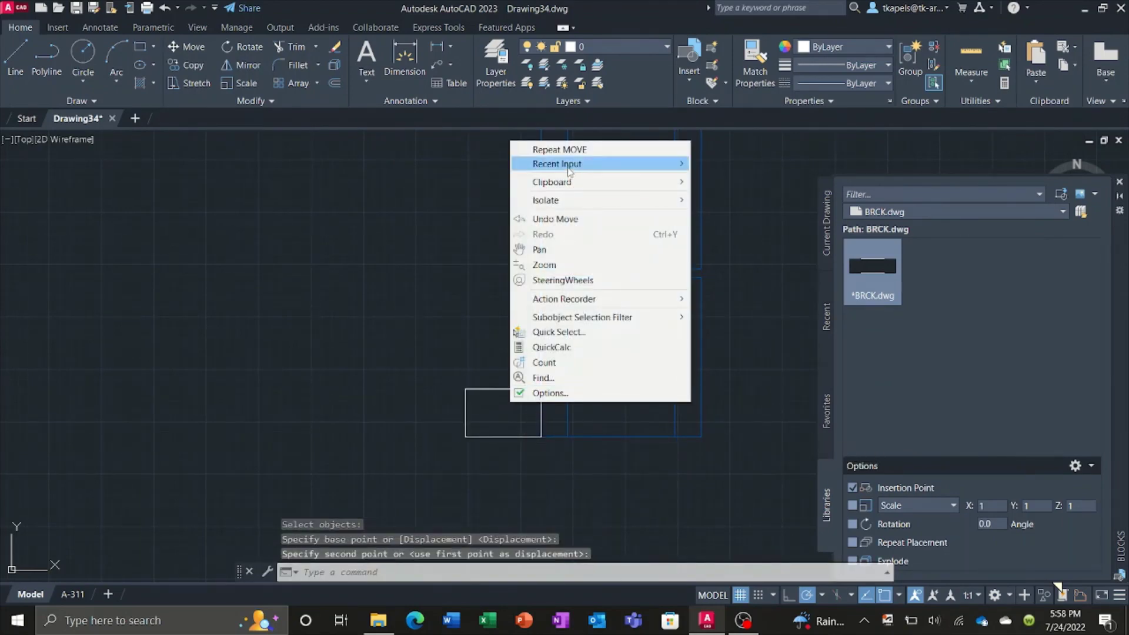
{"action": "left_click", "coordinate": [559, 150]}
{"action": "left_click", "coordinate": [588, 440]}
{"action": "left_click", "coordinate": [465, 360]}
{"action": "key", "text": "Return"}
{"action": "left_click", "coordinate": [499, 350]}
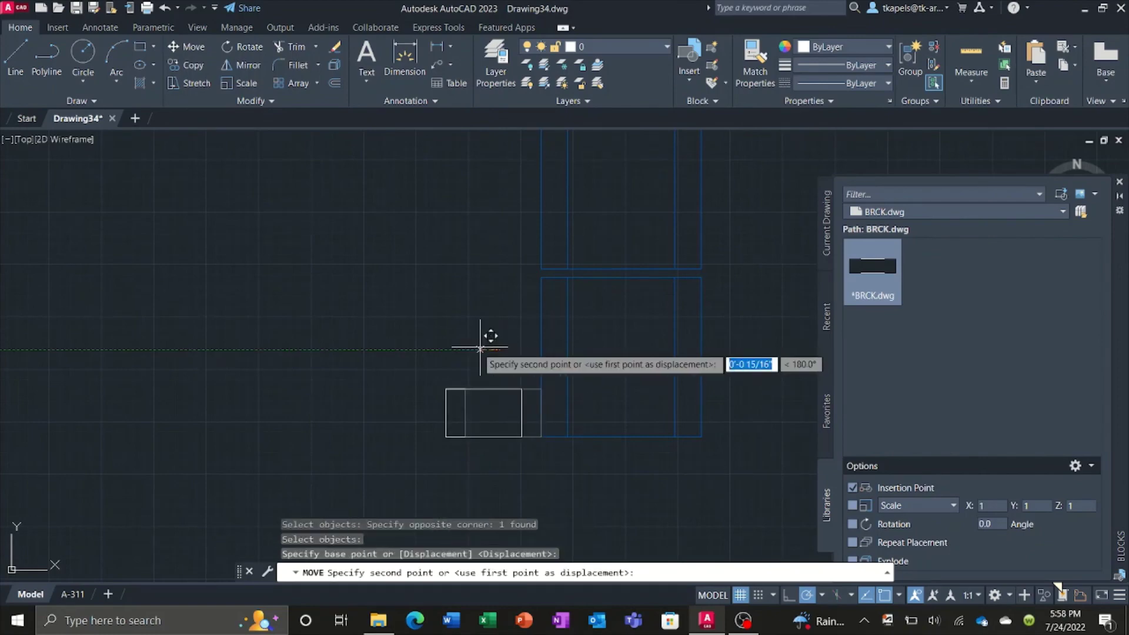
{"action": "type", "text": "2"}
{"action": "key", "text": "Return"}
{"action": "key", "text": "Escape"}
{"action": "key", "text": "Escape"}
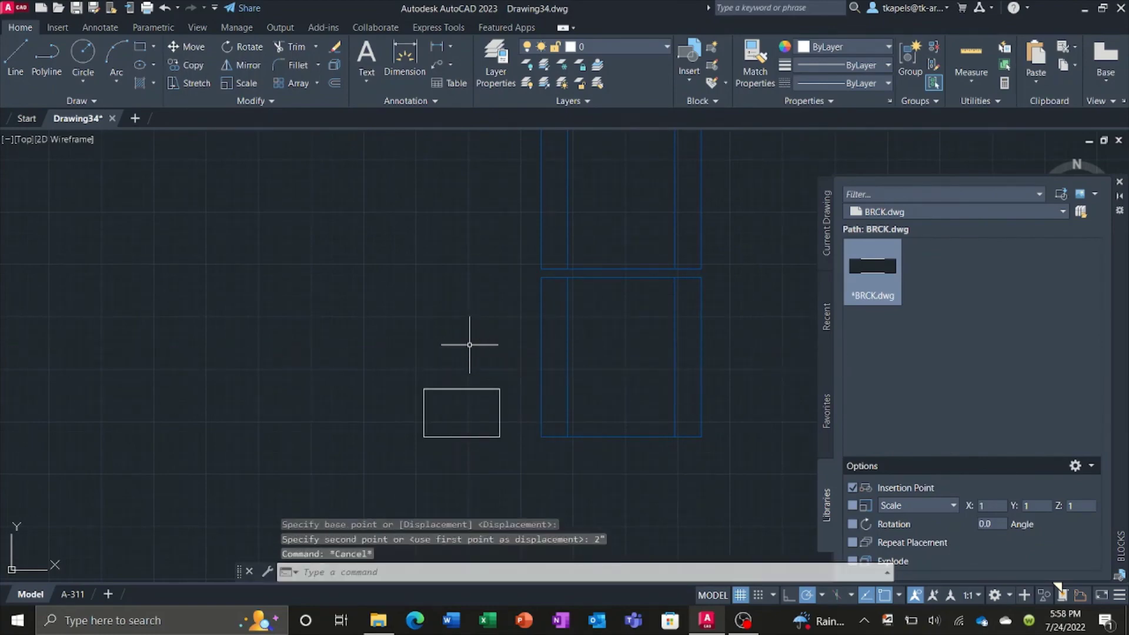
{"action": "key", "text": "Return"}
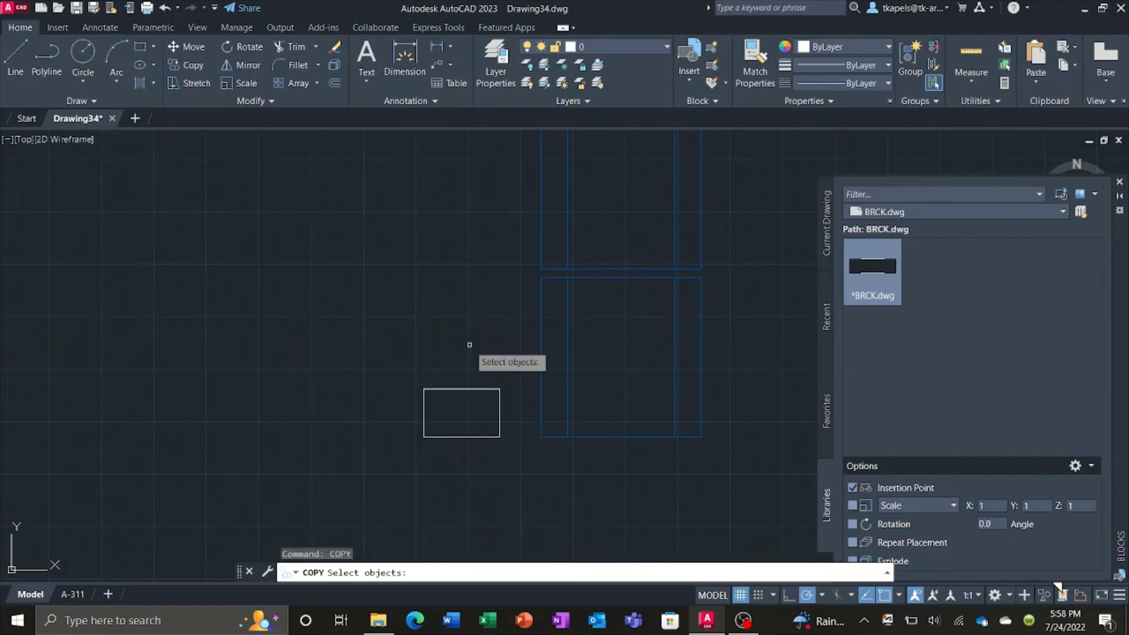
Insert a BRCK brick block on top of the small rectangle.
{"action": "left_click", "coordinate": [462, 408]}
{"action": "left_click", "coordinate": [420, 364]}
{"action": "key", "text": "Return"}
{"action": "key", "text": "Escape"}
{"action": "key", "text": "Escape"}
{"action": "key", "text": "Escape"}
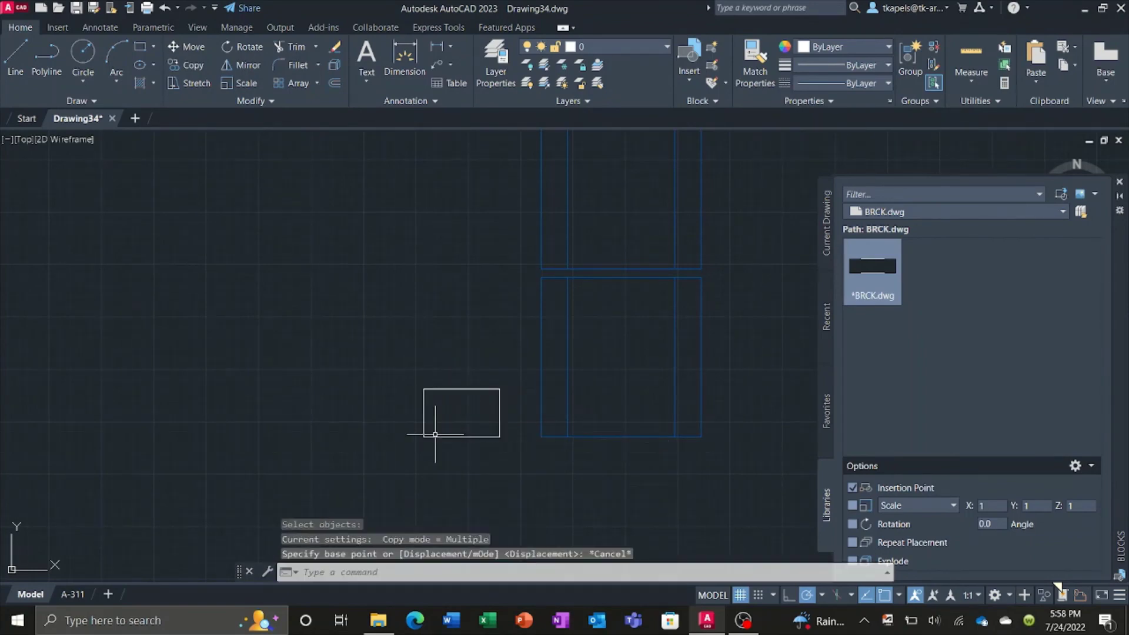
{"action": "right_click", "coordinate": [874, 268]}
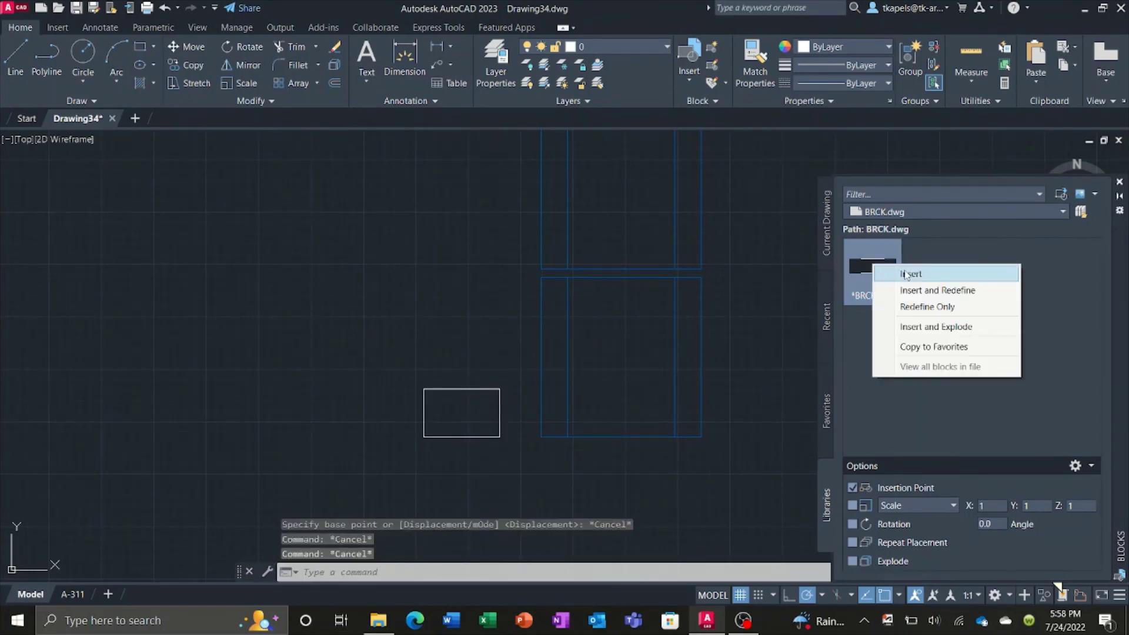
{"action": "left_click", "coordinate": [906, 274]}
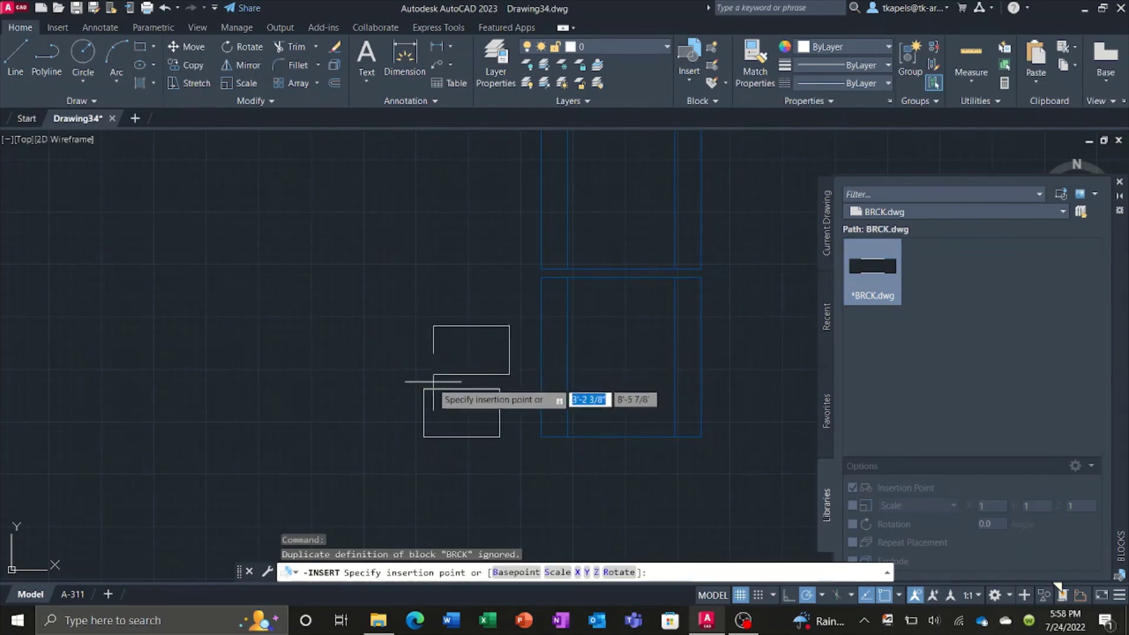
{"action": "left_click", "coordinate": [424, 389]}
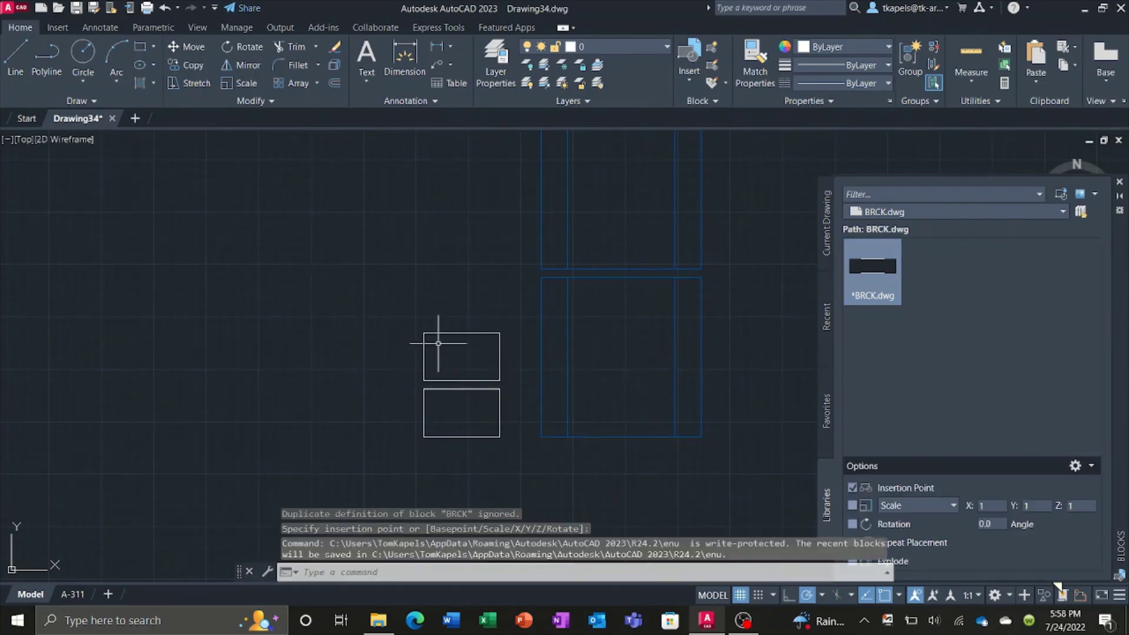
Copy the brick upward corner to corner to build a six-brick column.
{"action": "type", "text": "co"}
{"action": "key", "text": "Return"}
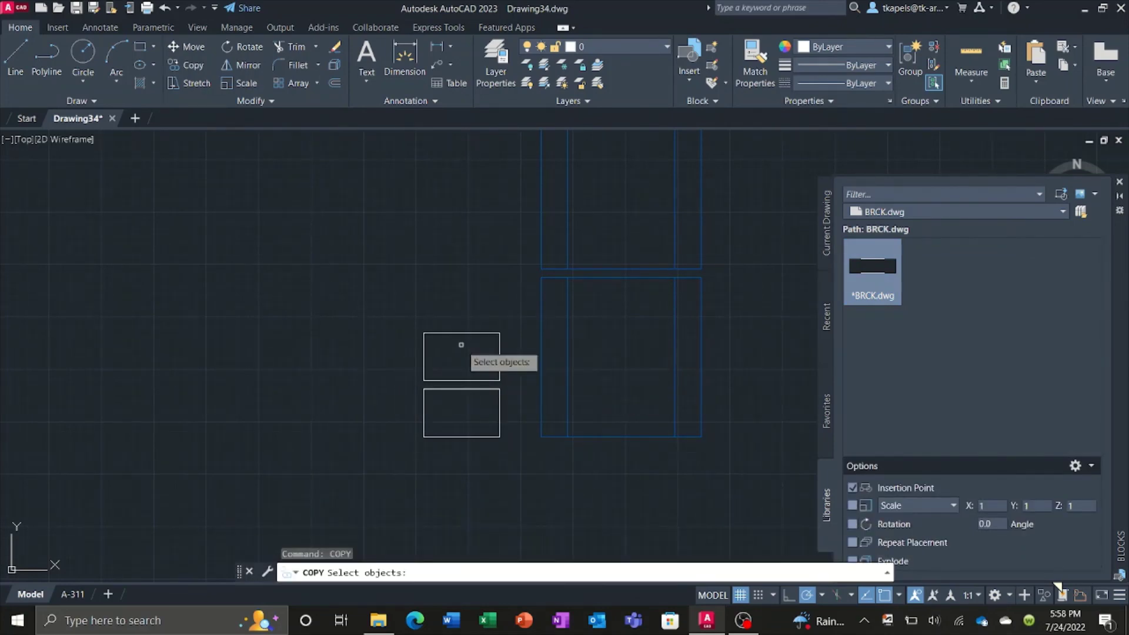
{"action": "left_click", "coordinate": [461, 345]}
{"action": "left_click", "coordinate": [416, 306]}
{"action": "key", "text": "Return"}
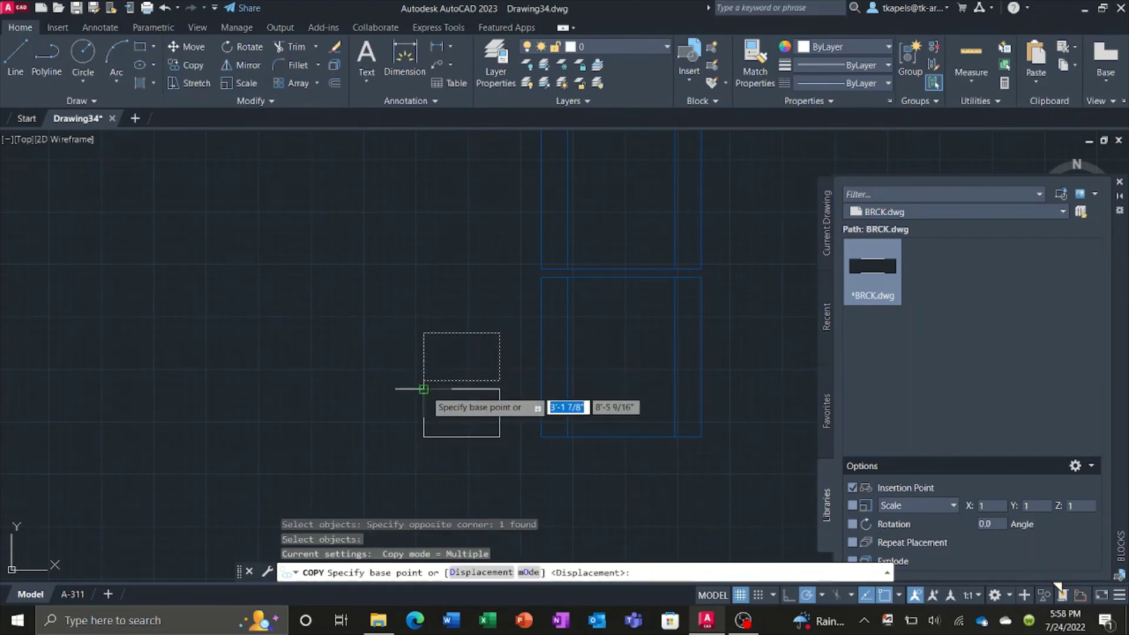
{"action": "left_click", "coordinate": [424, 388]}
{"action": "left_click", "coordinate": [424, 332]}
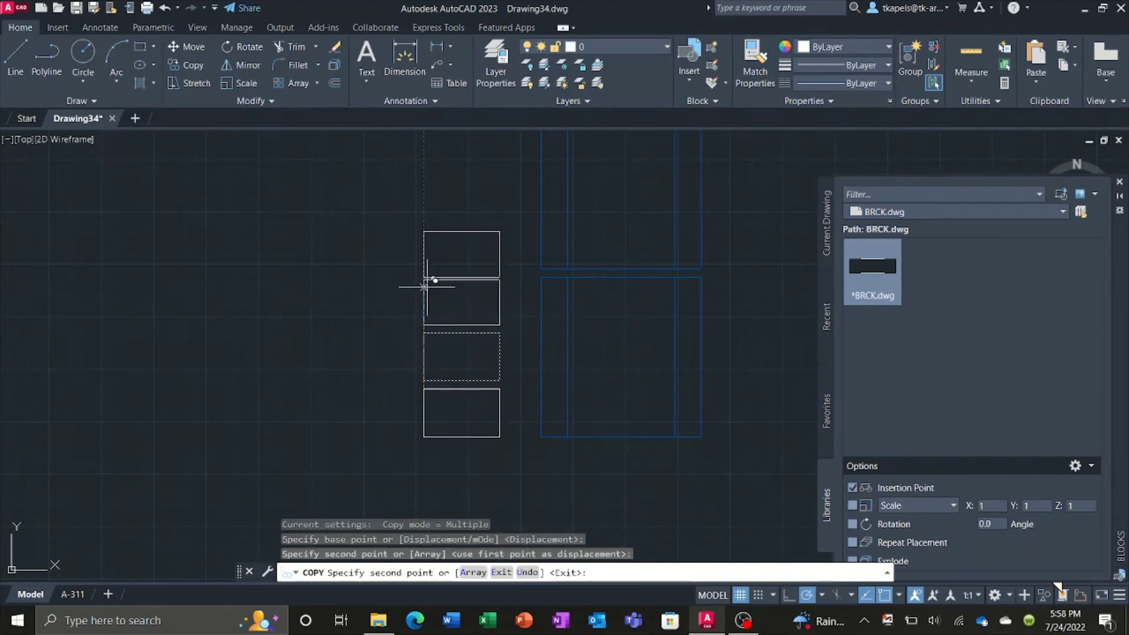
{"action": "scroll", "coordinate": [434, 294], "scroll_direction": "down", "scroll_amount": 2}
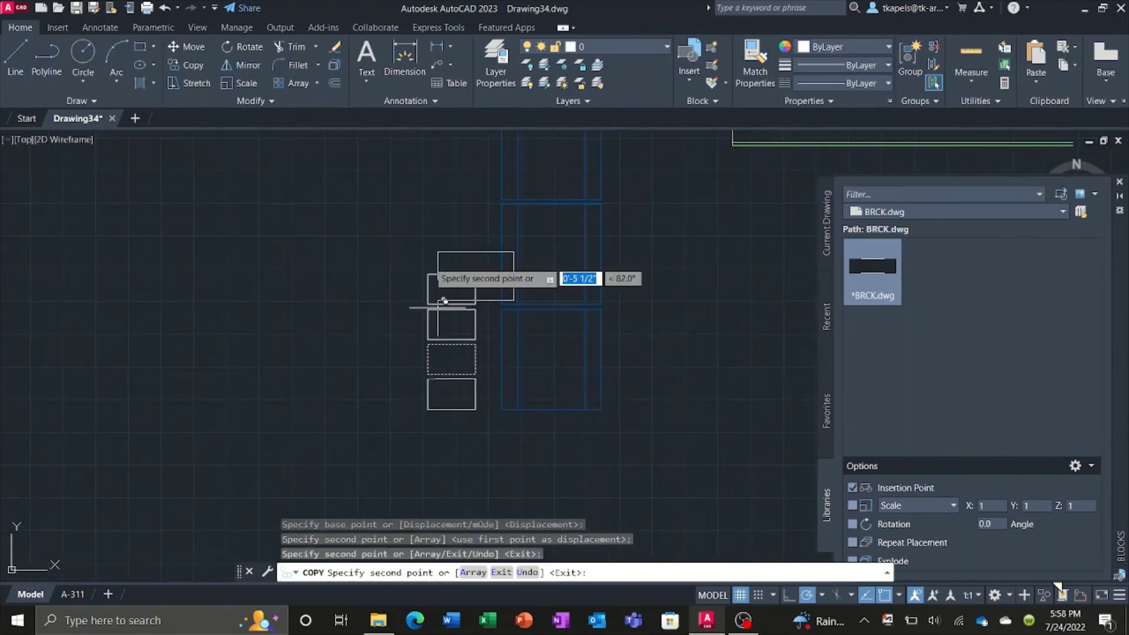
{"action": "scroll", "coordinate": [433, 256], "scroll_direction": "up", "scroll_amount": 2}
{"action": "left_click", "coordinate": [427, 274]}
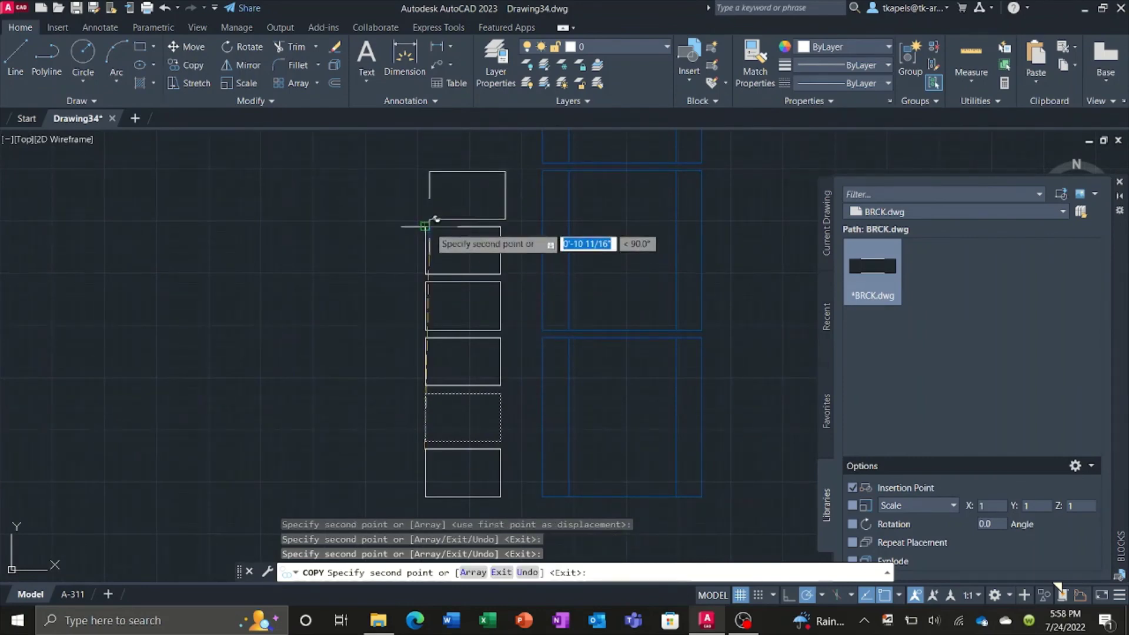
{"action": "left_click", "coordinate": [425, 226]}
{"action": "key", "text": "Escape"}
{"action": "key", "text": "Escape"}
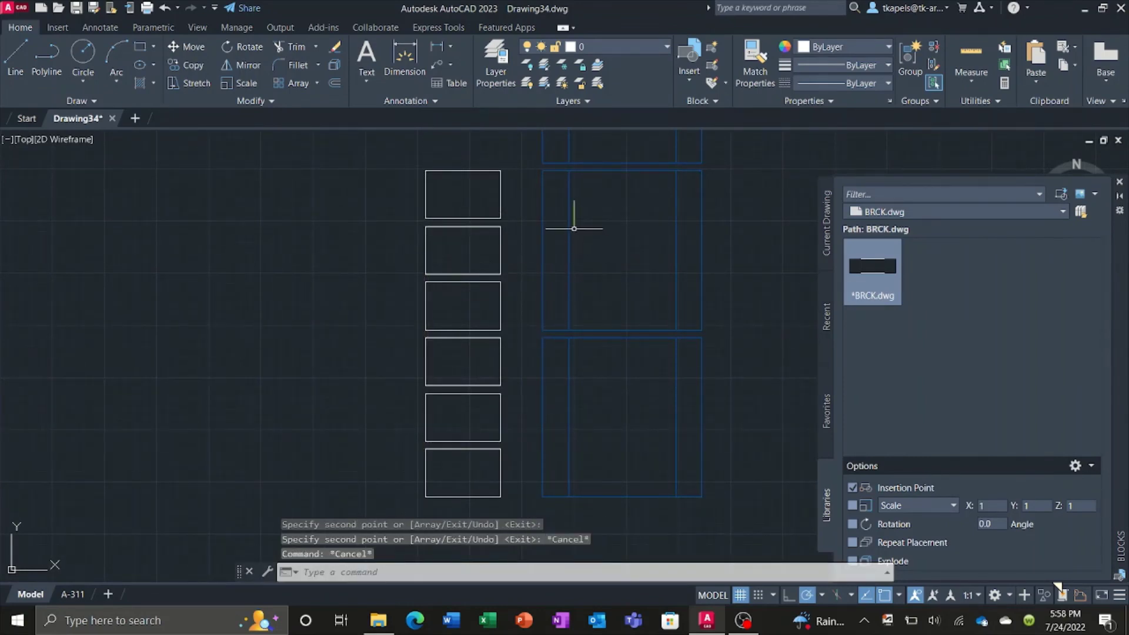
{"action": "left_click", "coordinate": [515, 462]}
Move the six BRCK brick blocks onto layer A-DETL-MEDM.
{"action": "left_click", "coordinate": [465, 200]}
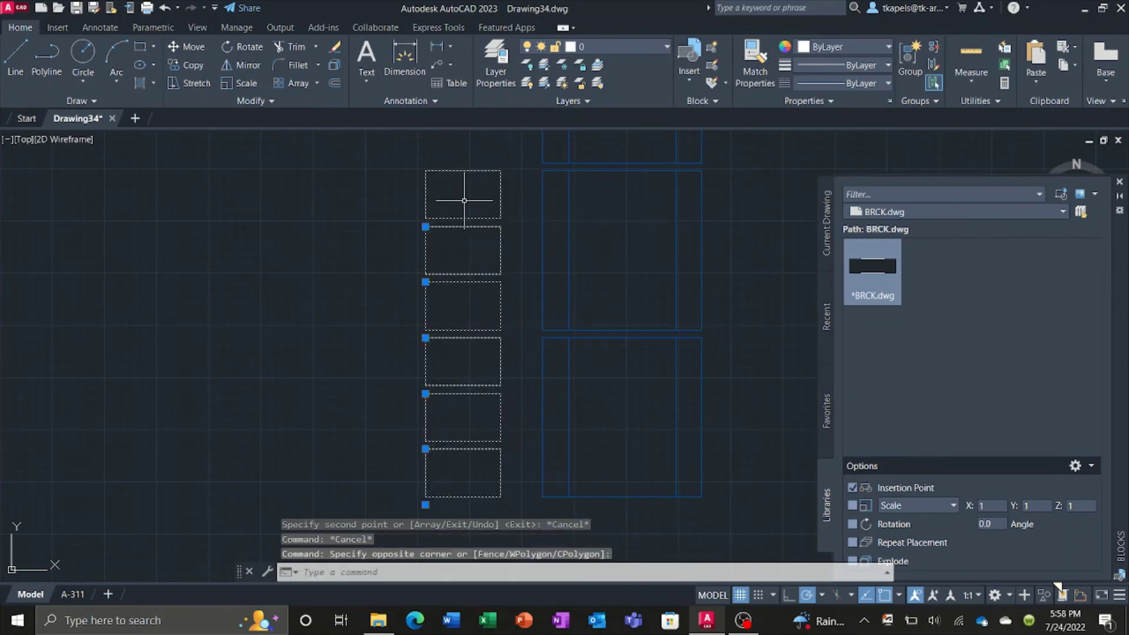
{"action": "left_click", "coordinate": [609, 47]}
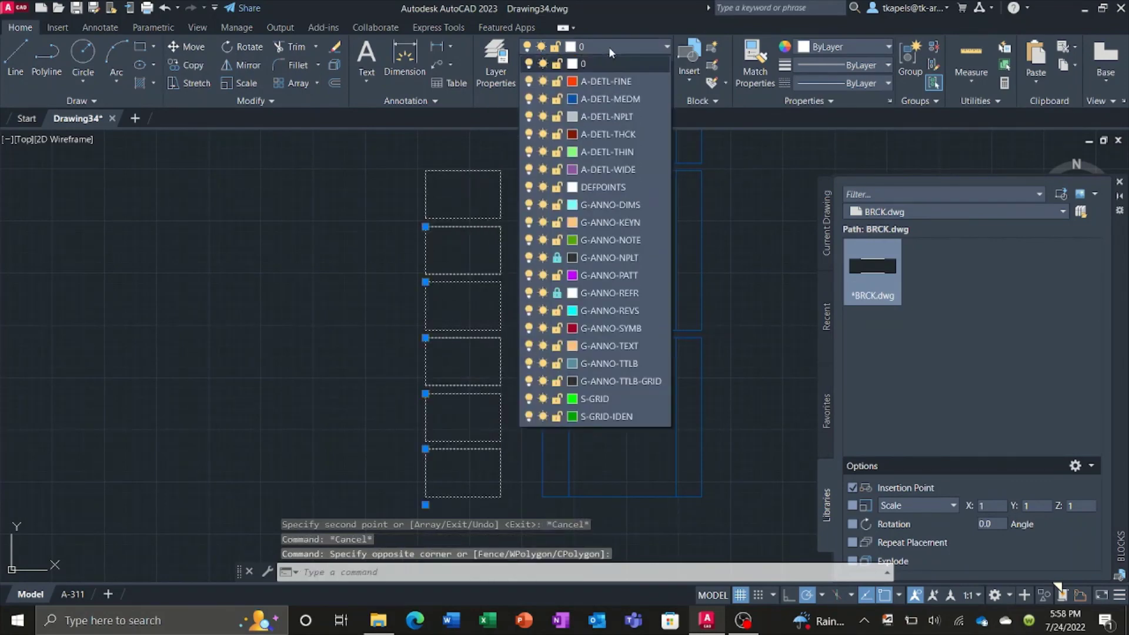
{"action": "left_click", "coordinate": [600, 99]}
{"action": "scroll", "coordinate": [385, 396], "scroll_direction": "down", "scroll_amount": 4}
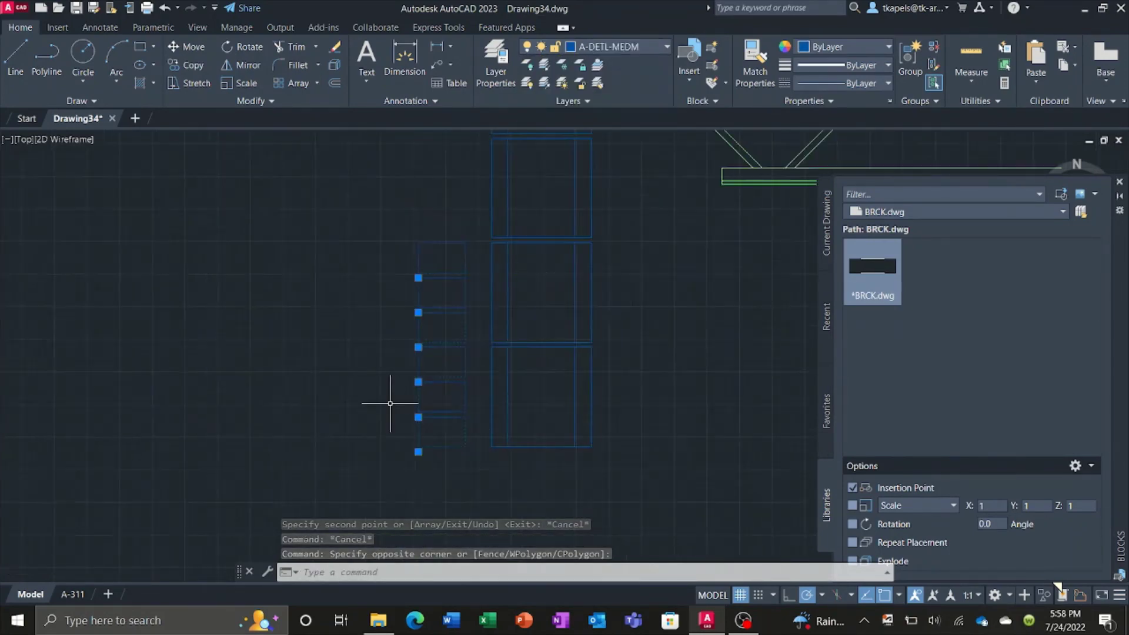
{"action": "key", "text": "Escape"}
{"action": "key", "text": "Escape"}
Copy the top three bricks upward twice so the brick column reaches the joist.
{"action": "type", "text": "copy"}
{"action": "key", "text": "Return"}
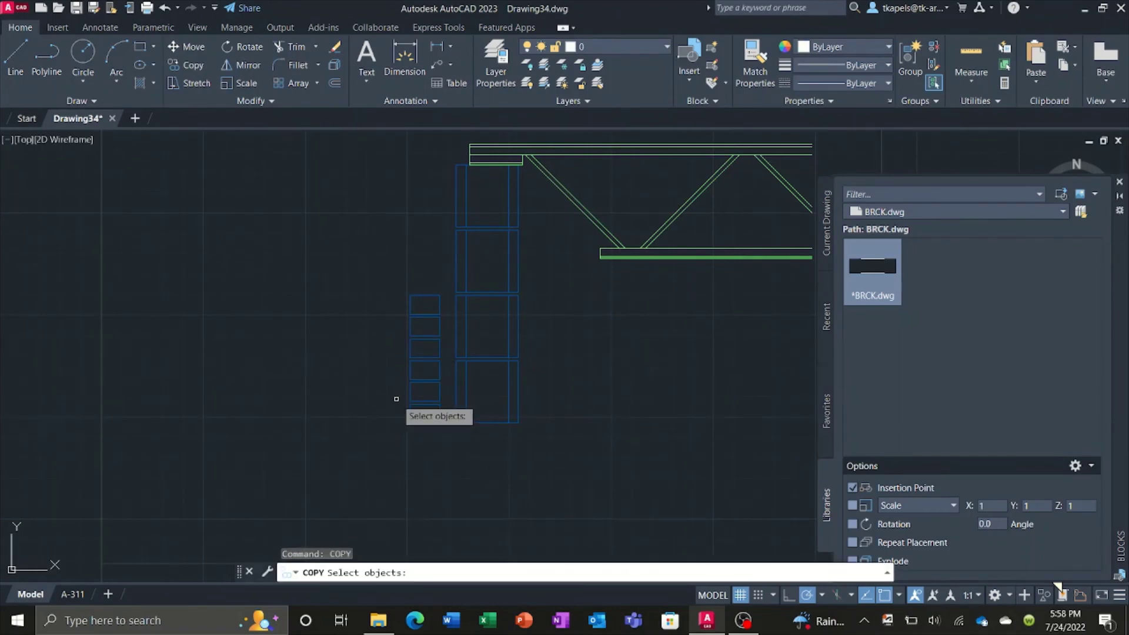
{"action": "scroll", "coordinate": [438, 353], "scroll_direction": "up", "scroll_amount": 2}
{"action": "left_click", "coordinate": [439, 353]}
{"action": "left_click", "coordinate": [426, 288]}
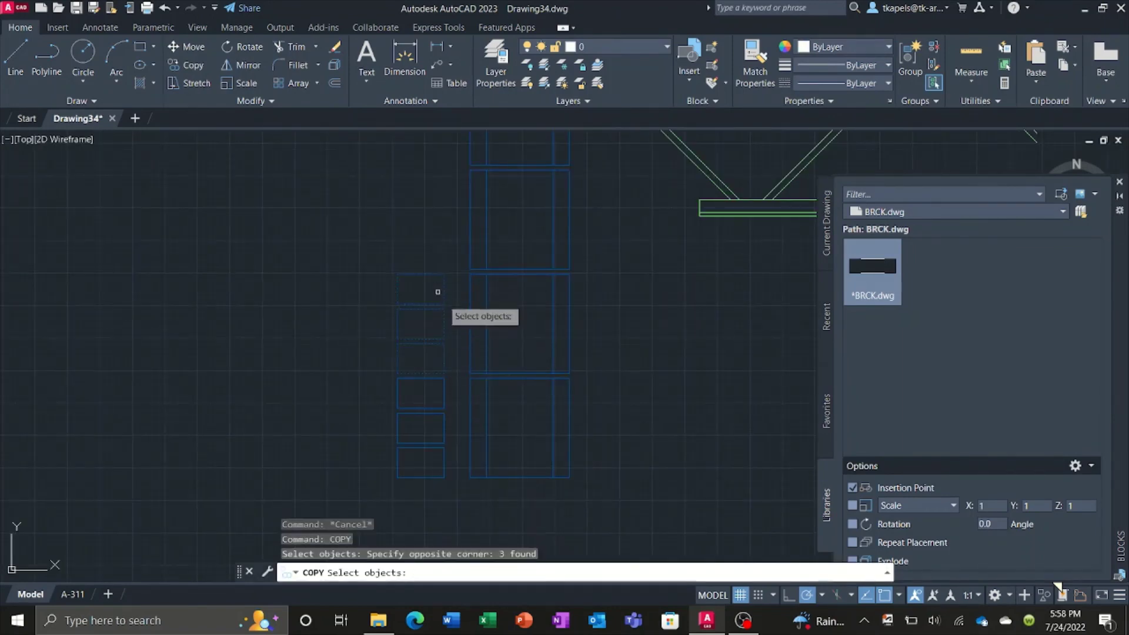
{"action": "key", "text": "Return"}
{"action": "left_click", "coordinate": [471, 374]}
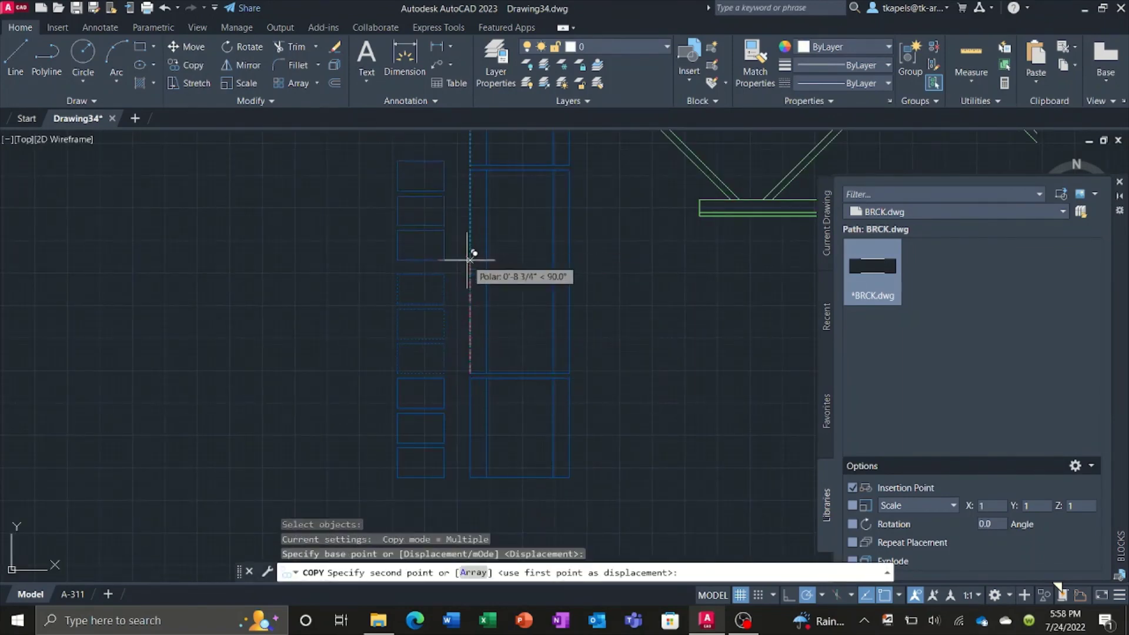
{"action": "left_click", "coordinate": [470, 270]}
{"action": "left_click", "coordinate": [454, 303]}
{"action": "scroll", "coordinate": [462, 252], "scroll_direction": "up", "scroll_amount": 2}
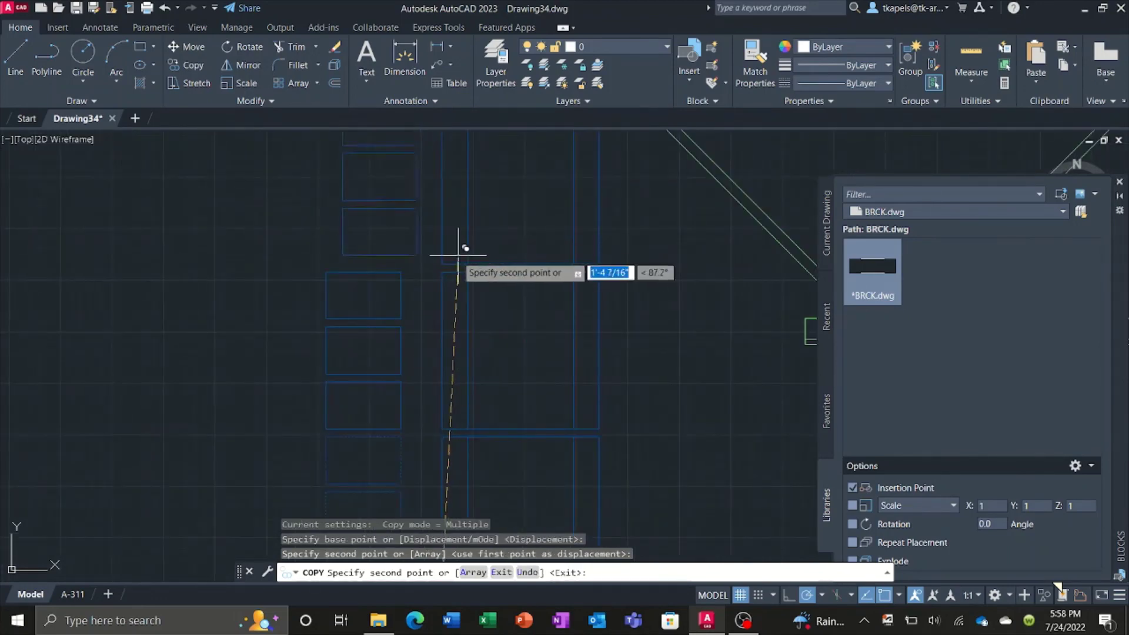
{"action": "scroll", "coordinate": [442, 271], "scroll_direction": "down", "scroll_amount": 5}
{"action": "key", "text": "Escape"}
{"action": "key", "text": "Escape"}
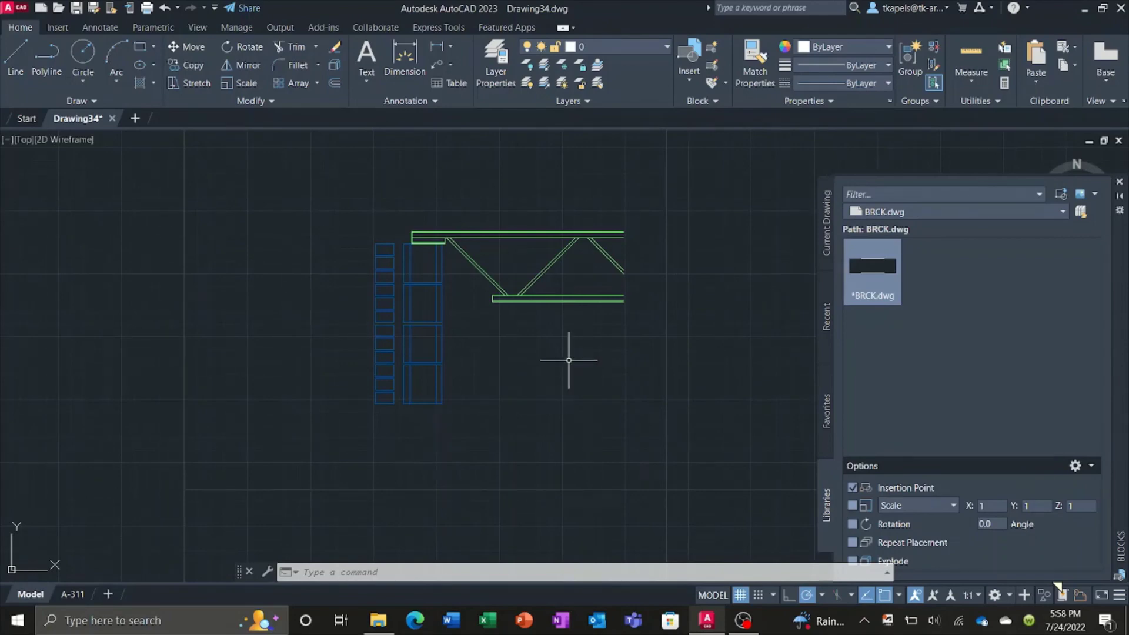
Dismiss the block library browser, view the A-311 sheet, and close Drawing34 without saving.
{"action": "left_click", "coordinate": [1081, 212]}
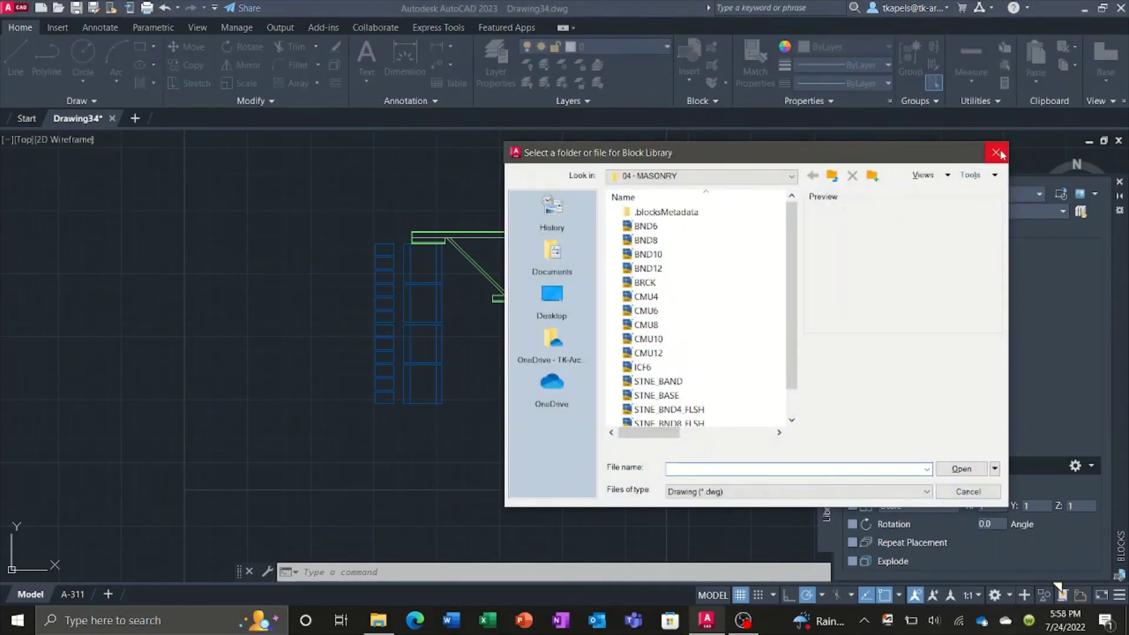
{"action": "left_click", "coordinate": [996, 153]}
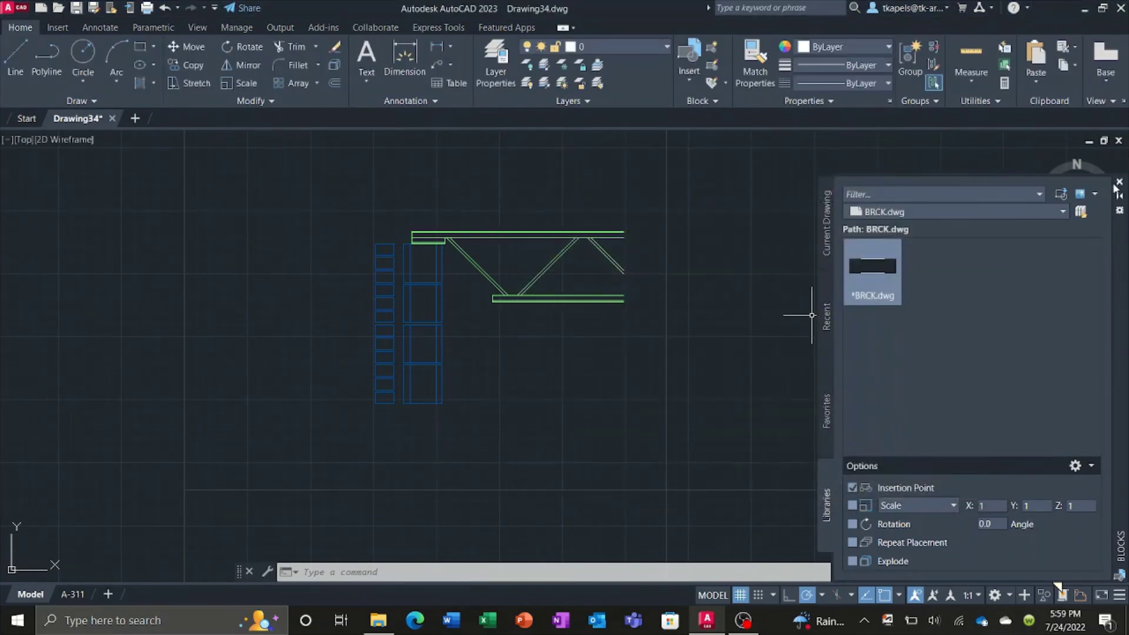
{"action": "left_click", "coordinate": [72, 594]}
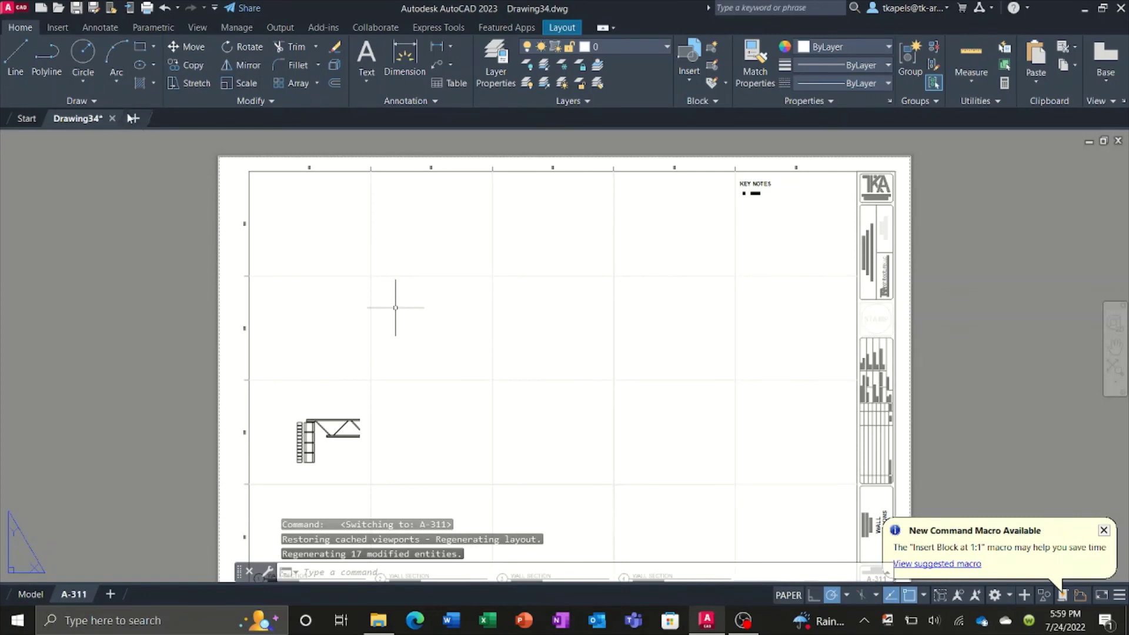
{"action": "left_click", "coordinate": [112, 119]}
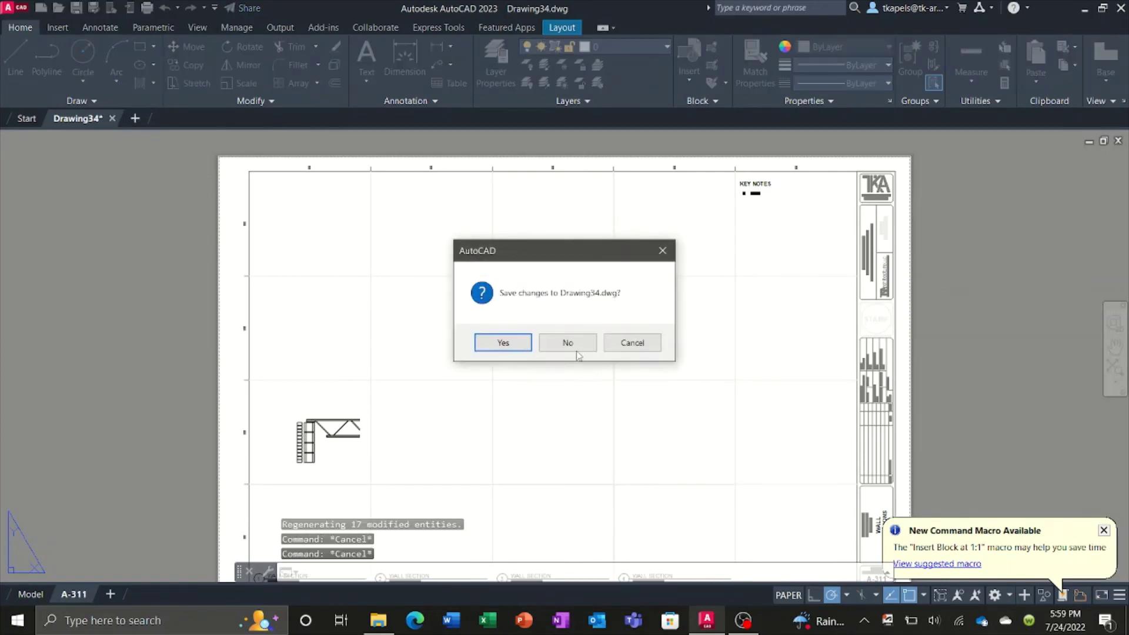
{"action": "left_click", "coordinate": [570, 346]}
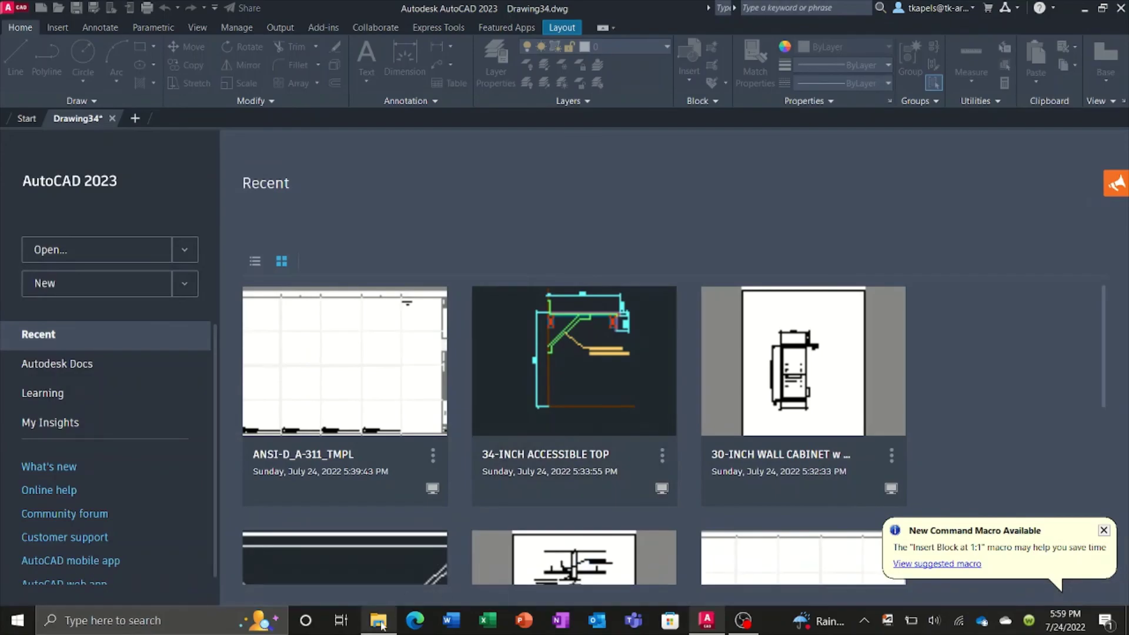
In File Explorer, go up from ANSI-D through TEMPLATES to the AUTOCAD folder.
{"action": "left_click", "coordinate": [380, 621]}
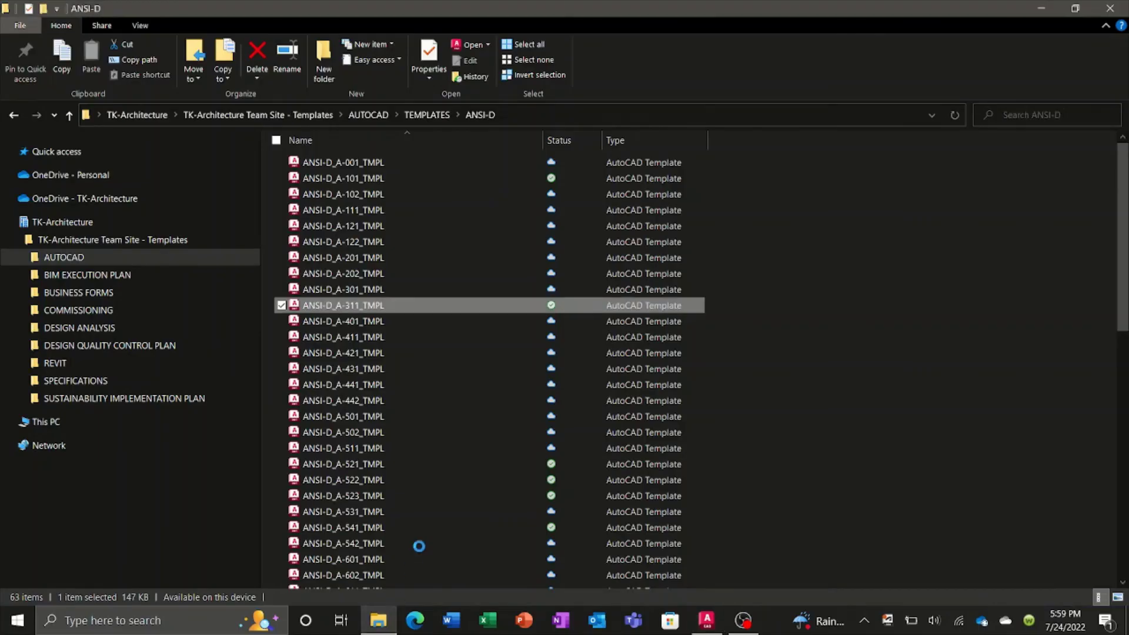
{"action": "left_click", "coordinate": [431, 117]}
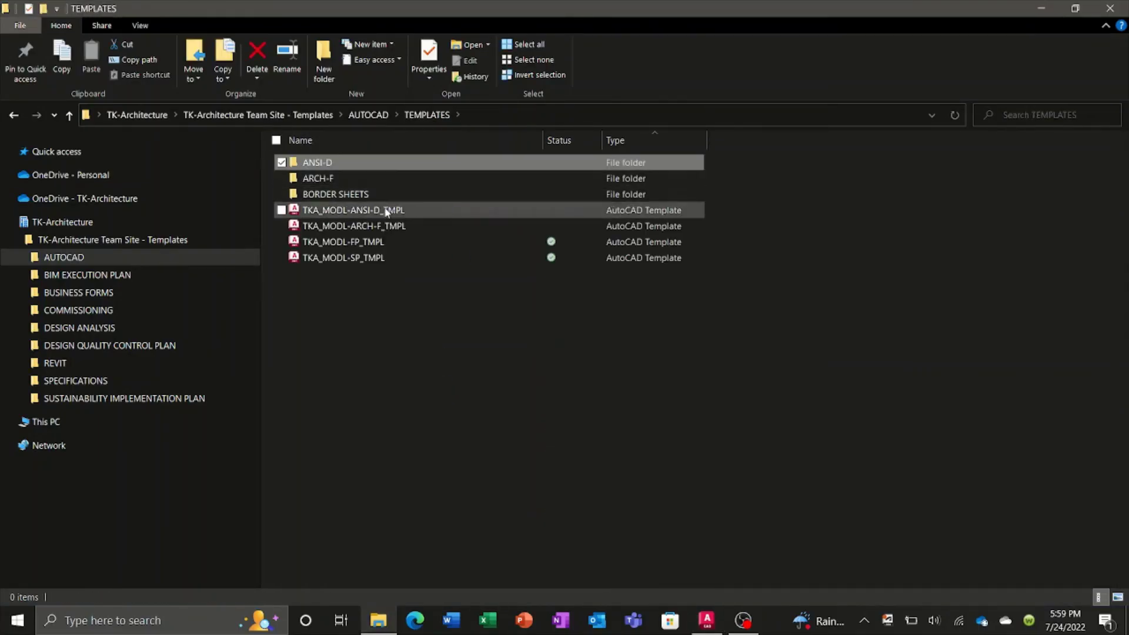
{"action": "left_click", "coordinate": [374, 116]}
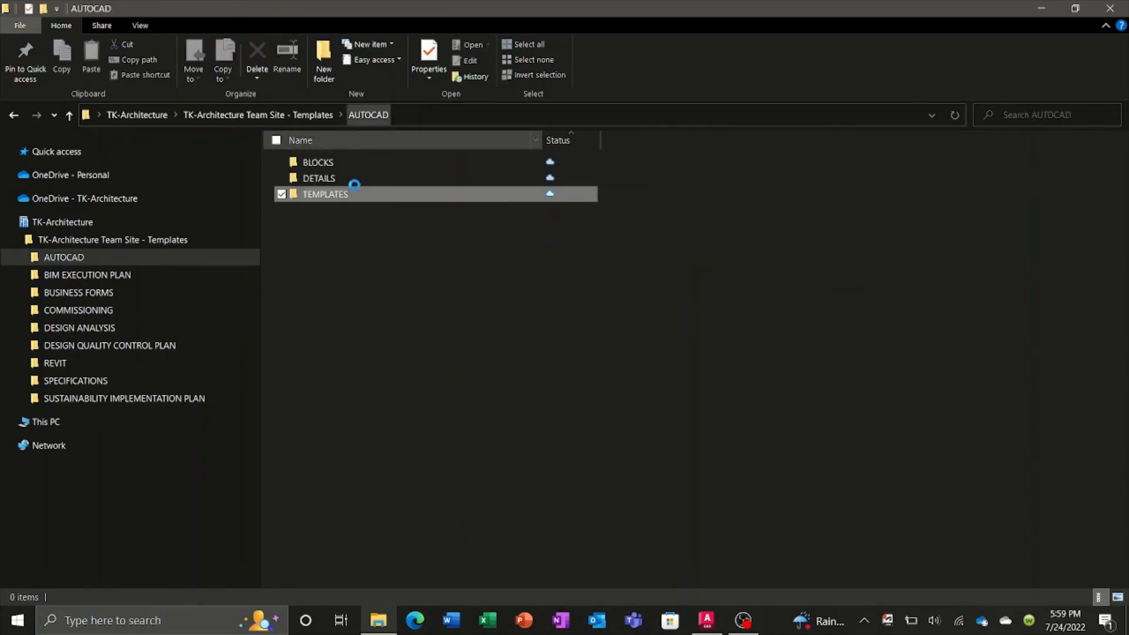